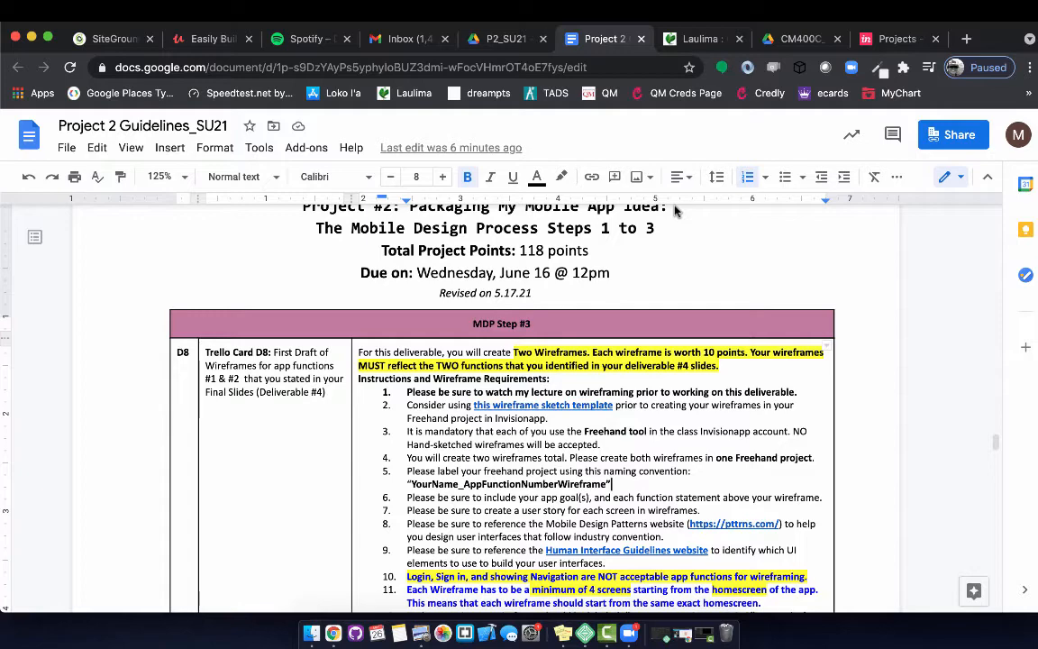
Step: Review the D8 wireframe instructions and requirements under MDP Step #3 in the Project 2 guidelines document
{"action": "scroll", "coordinate": [683, 254], "scroll_direction": "up", "scroll_amount": 1}
{"action": "scroll", "coordinate": [683, 255], "scroll_direction": "up", "scroll_amount": 5}
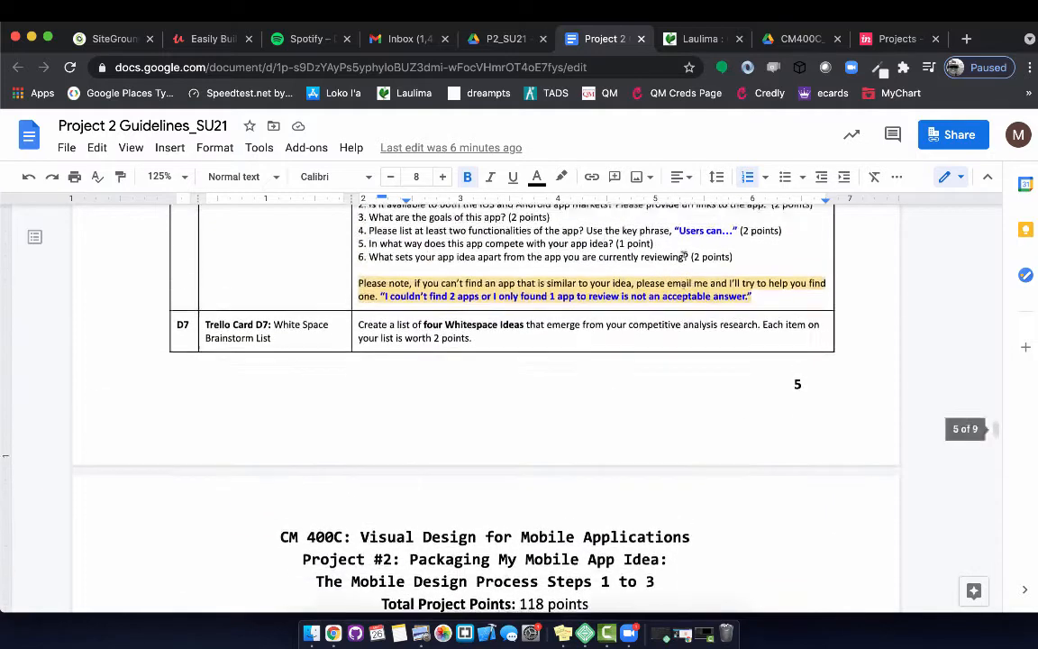
{"action": "scroll", "coordinate": [683, 252], "scroll_direction": "down", "scroll_amount": 4}
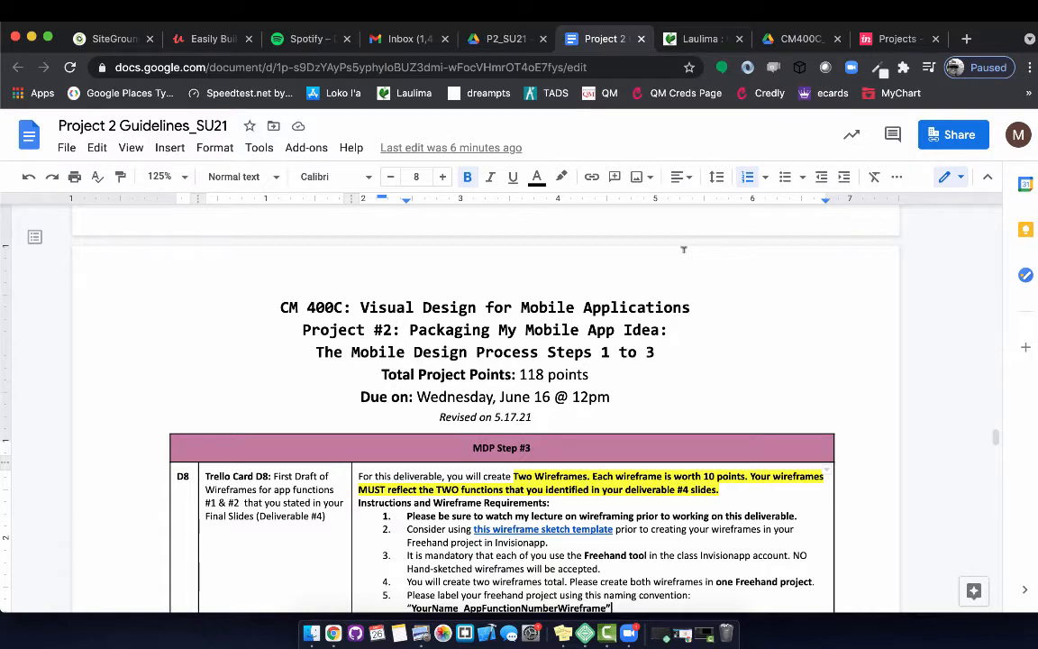
{"action": "scroll", "coordinate": [685, 250], "scroll_direction": "down", "scroll_amount": 5}
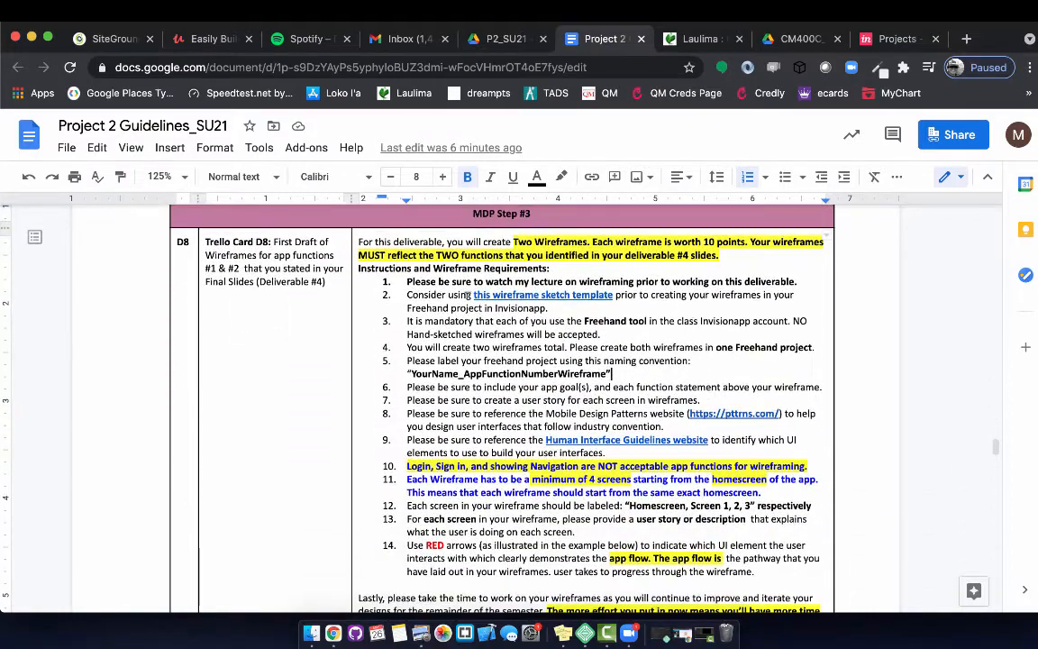
{"action": "left_click_drag", "start_coordinate": [358, 244], "coordinate": [761, 571]}
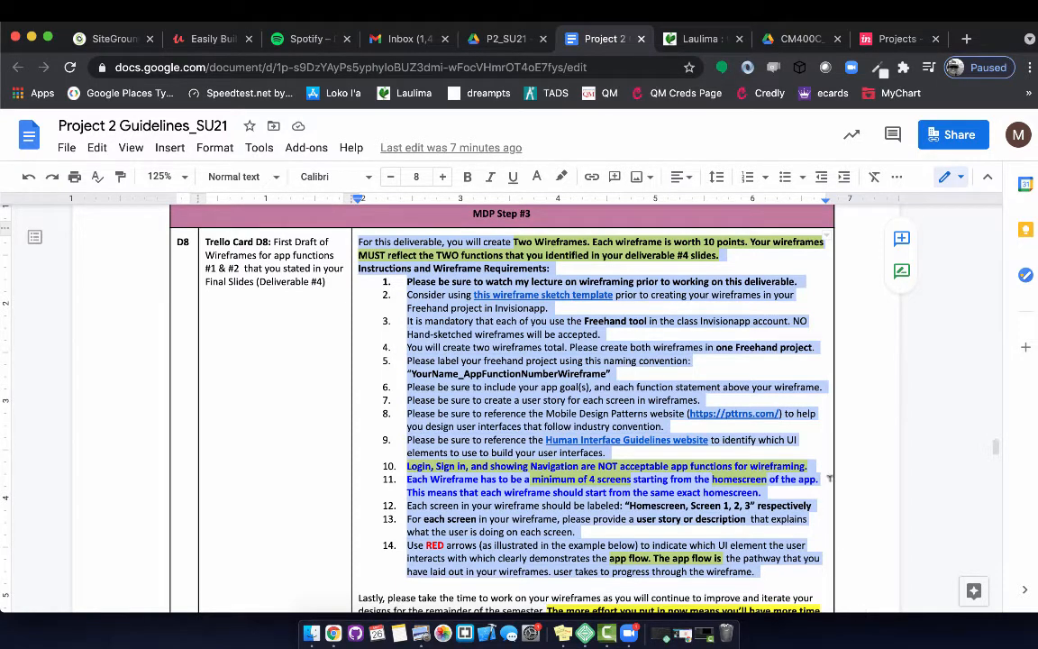
{"action": "left_click", "coordinate": [710, 410]}
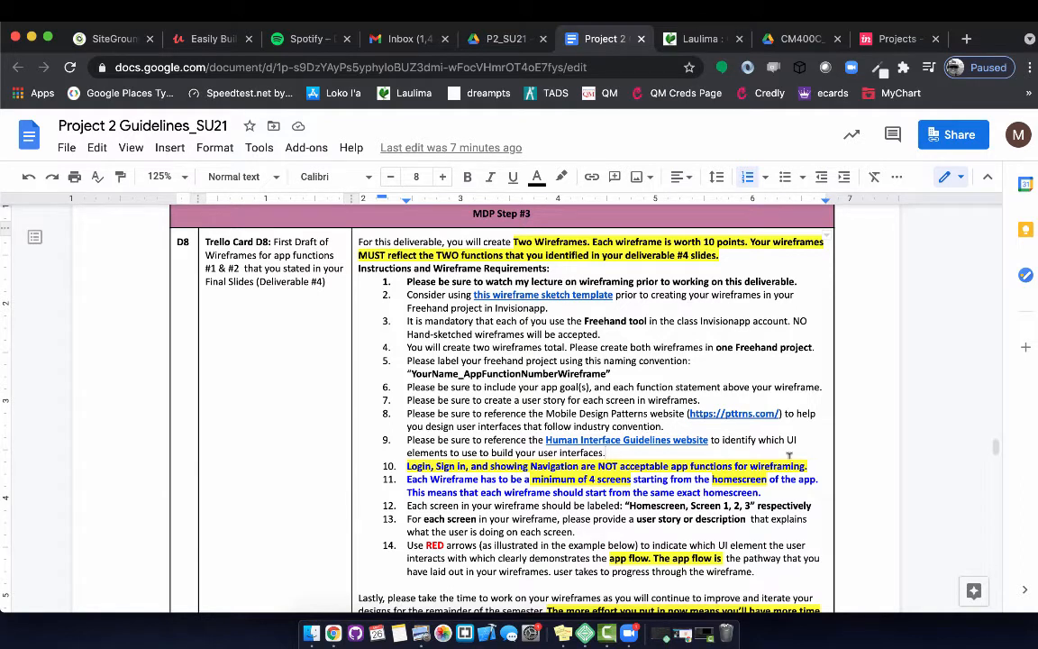
Step: Switch to the Laulima course site and examine the Week 3 page's online lectures and Project #2 assignments
{"action": "left_click", "coordinate": [702, 38]}
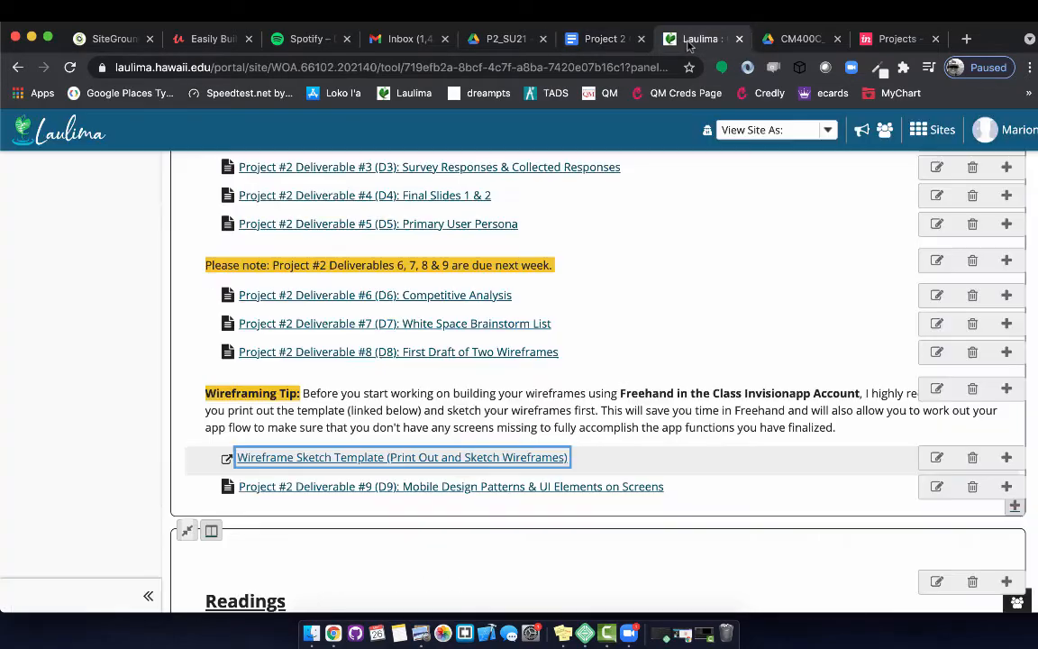
{"action": "scroll", "coordinate": [667, 277], "scroll_direction": "up", "scroll_amount": 2}
{"action": "scroll", "coordinate": [667, 278], "scroll_direction": "up", "scroll_amount": 10}
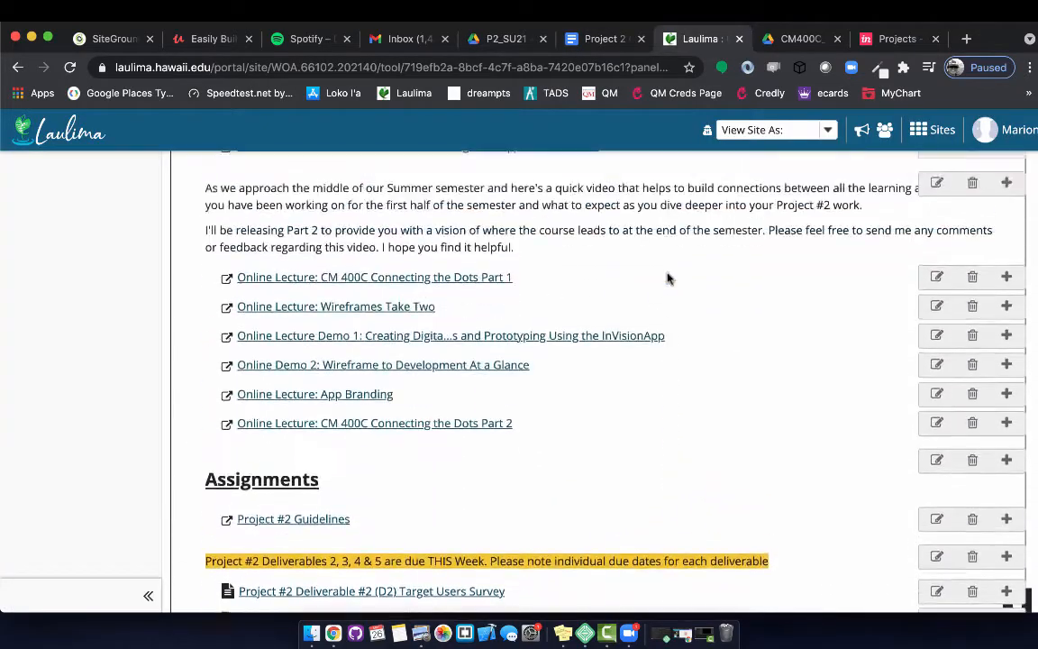
{"action": "scroll", "coordinate": [668, 278], "scroll_direction": "up", "scroll_amount": 6}
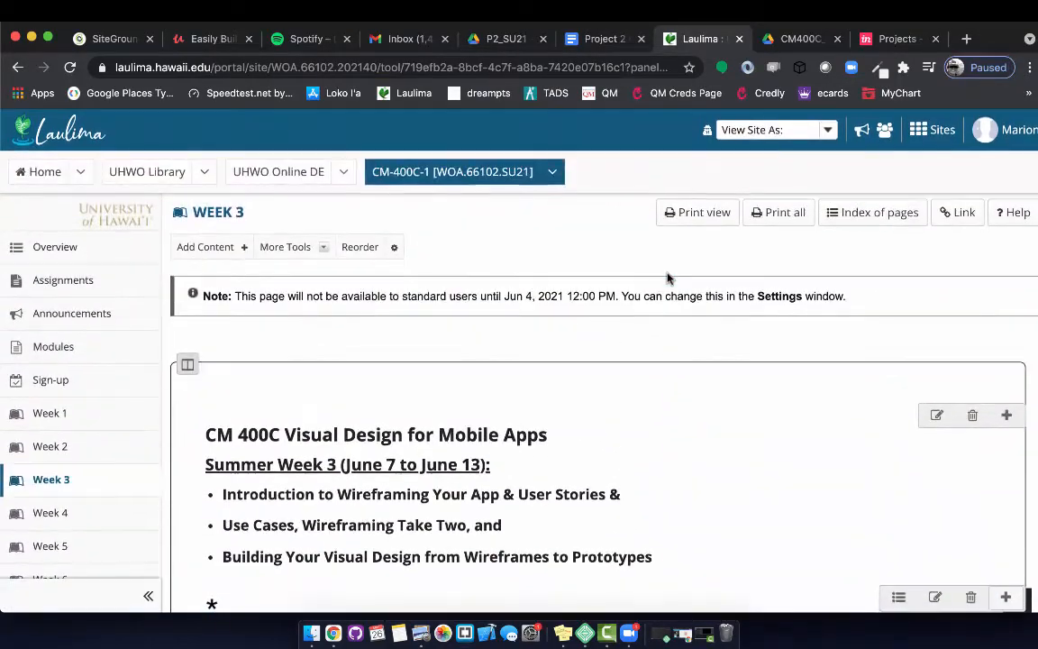
{"action": "scroll", "coordinate": [668, 278], "scroll_direction": "down", "scroll_amount": 9}
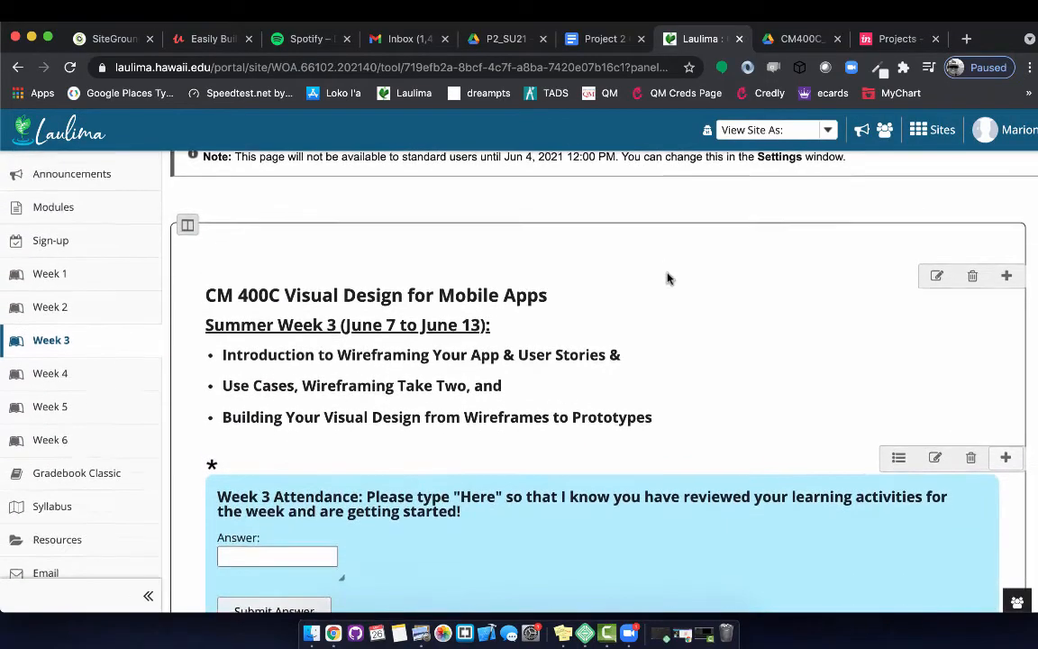
{"action": "scroll", "coordinate": [667, 280], "scroll_direction": "down", "scroll_amount": 10}
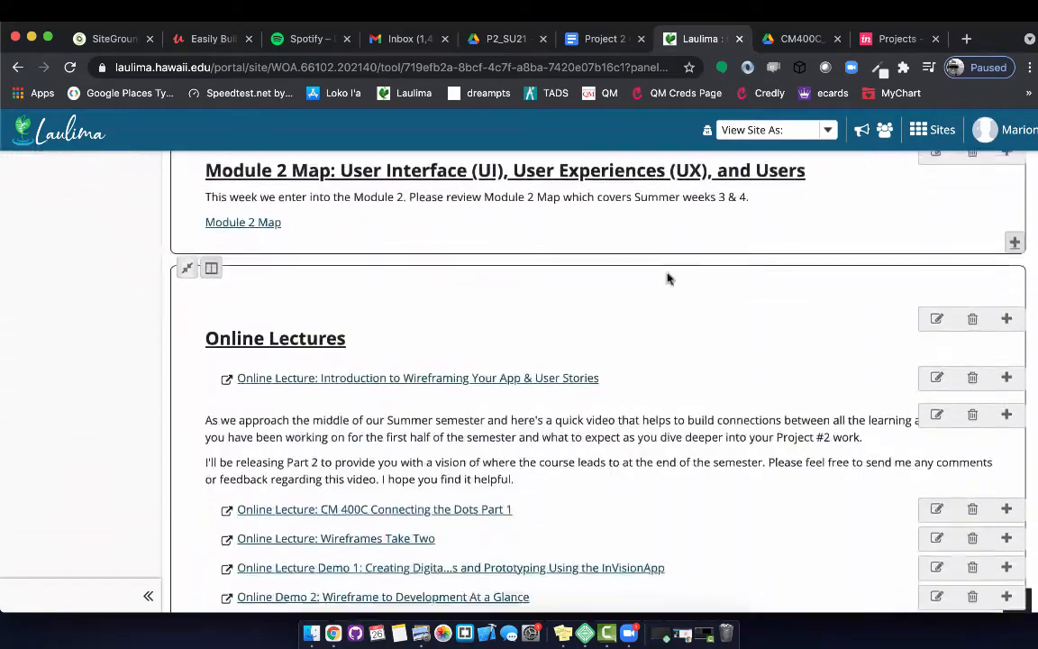
{"action": "scroll", "coordinate": [667, 279], "scroll_direction": "up", "scroll_amount": 1}
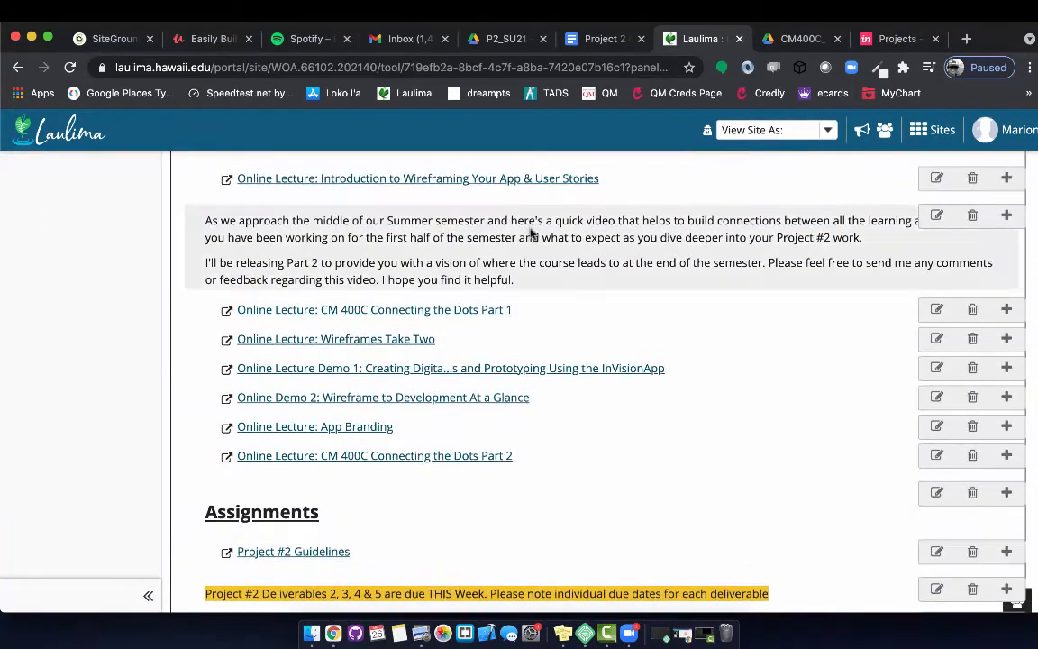
{"action": "scroll", "coordinate": [536, 491], "scroll_direction": "down", "scroll_amount": 7}
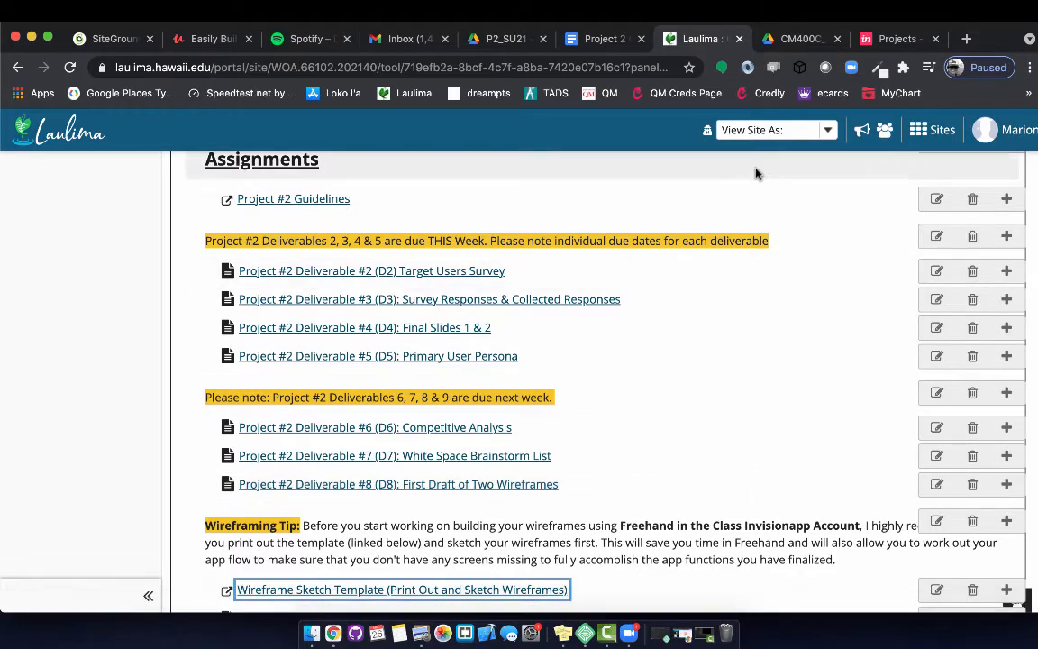
Step: Switch to CM400C_WireframeSketchTemplate.pdf and read through its instructions, wireframing tips and first page of blank phone screens
{"action": "left_click", "coordinate": [780, 39]}
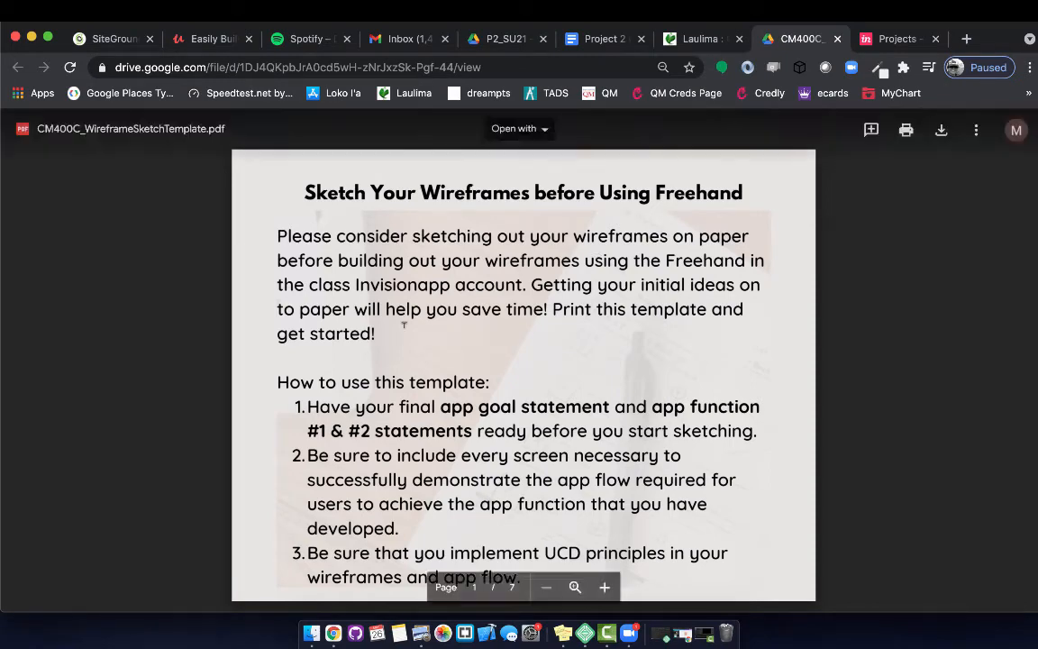
{"action": "scroll", "coordinate": [397, 311], "scroll_direction": "down", "scroll_amount": 5}
{"action": "scroll", "coordinate": [403, 325], "scroll_direction": "up", "scroll_amount": 1}
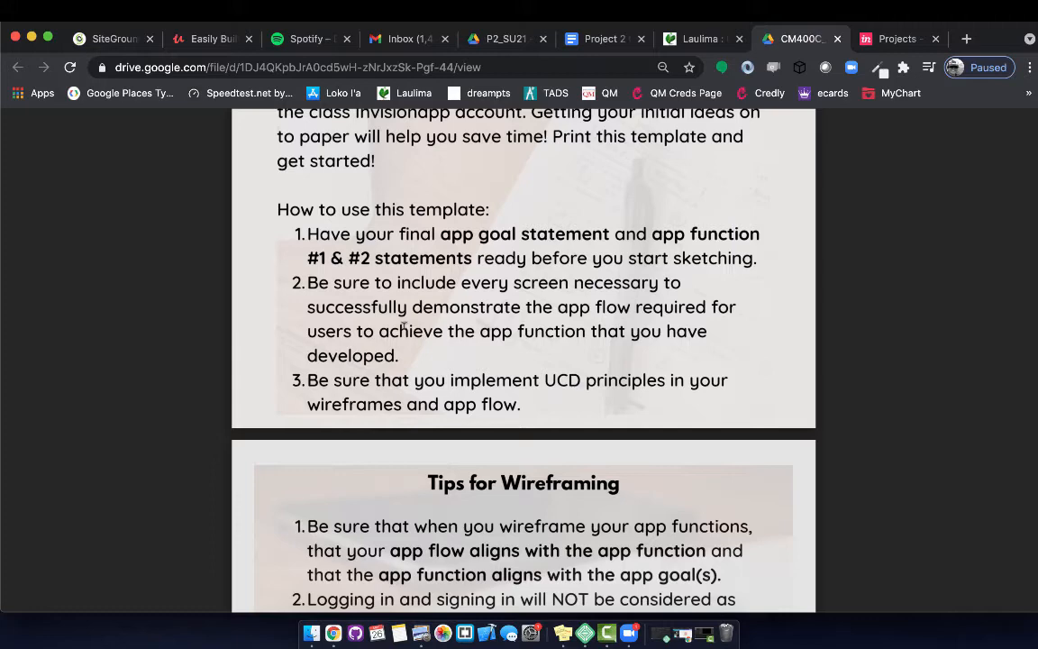
{"action": "scroll", "coordinate": [403, 327], "scroll_direction": "down", "scroll_amount": 3}
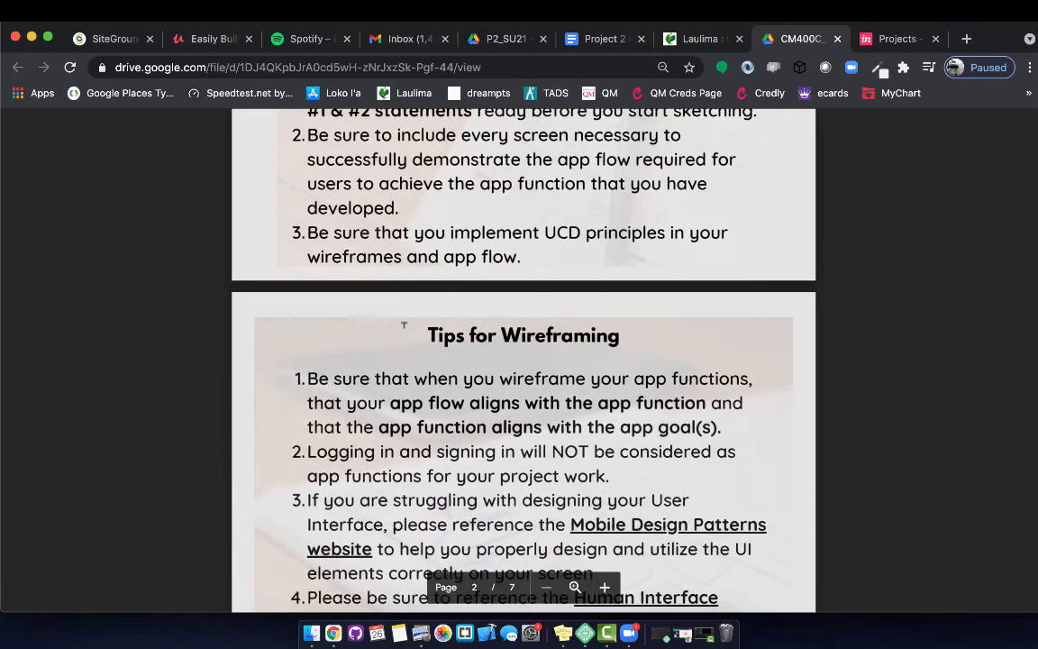
{"action": "scroll", "coordinate": [403, 325], "scroll_direction": "down", "scroll_amount": 10}
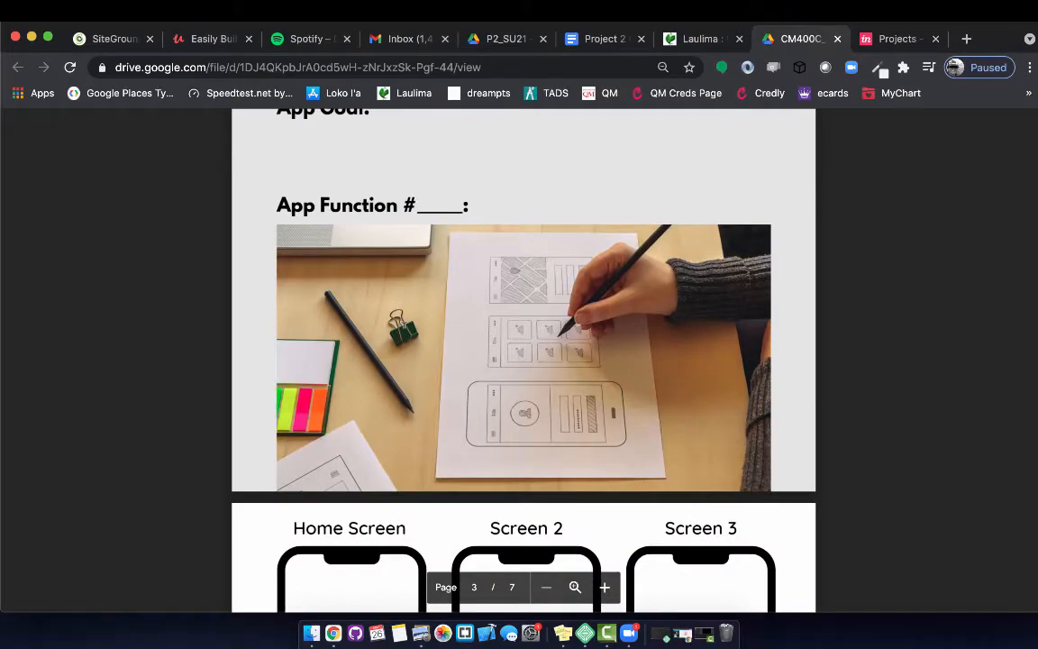
{"action": "scroll", "coordinate": [404, 325], "scroll_direction": "down", "scroll_amount": 3}
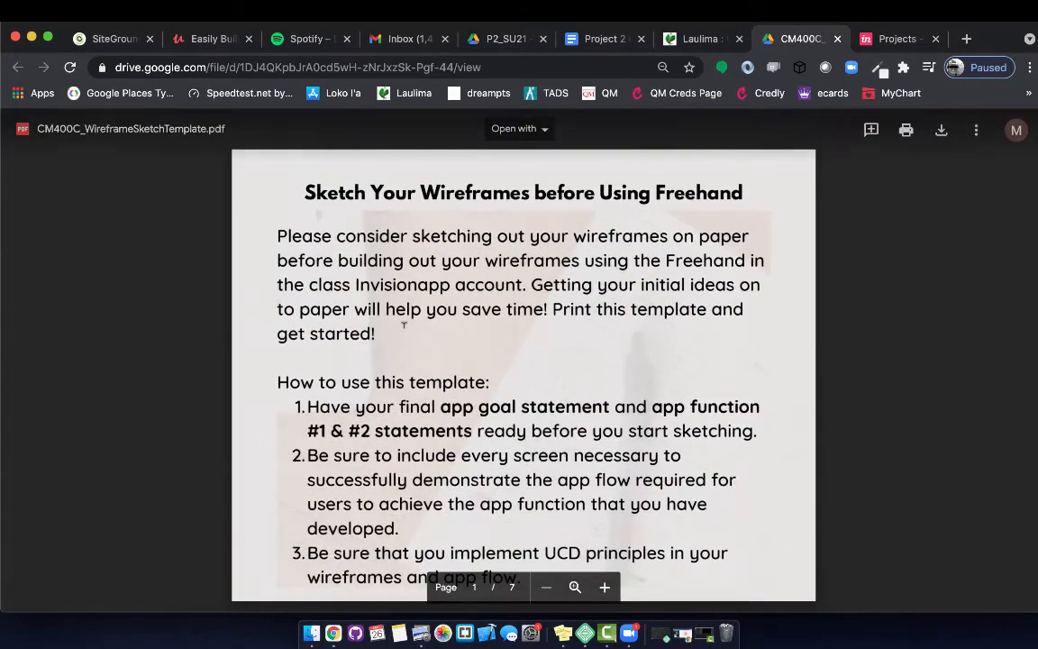
{"action": "scroll", "coordinate": [404, 325], "scroll_direction": "down", "scroll_amount": 10}
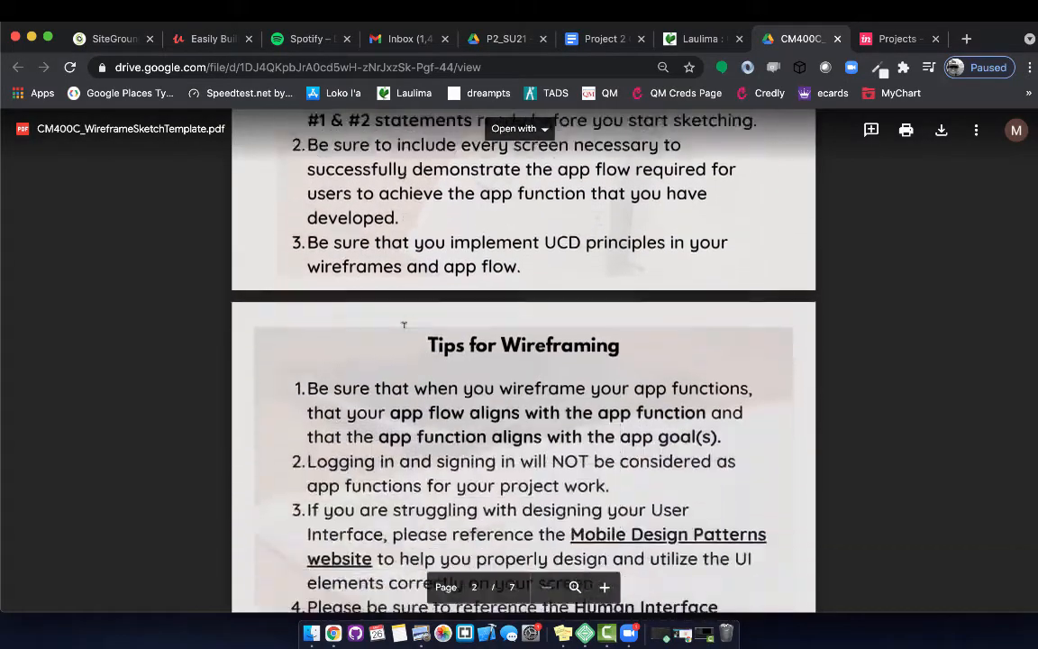
{"action": "scroll", "coordinate": [403, 326], "scroll_direction": "down", "scroll_amount": 15}
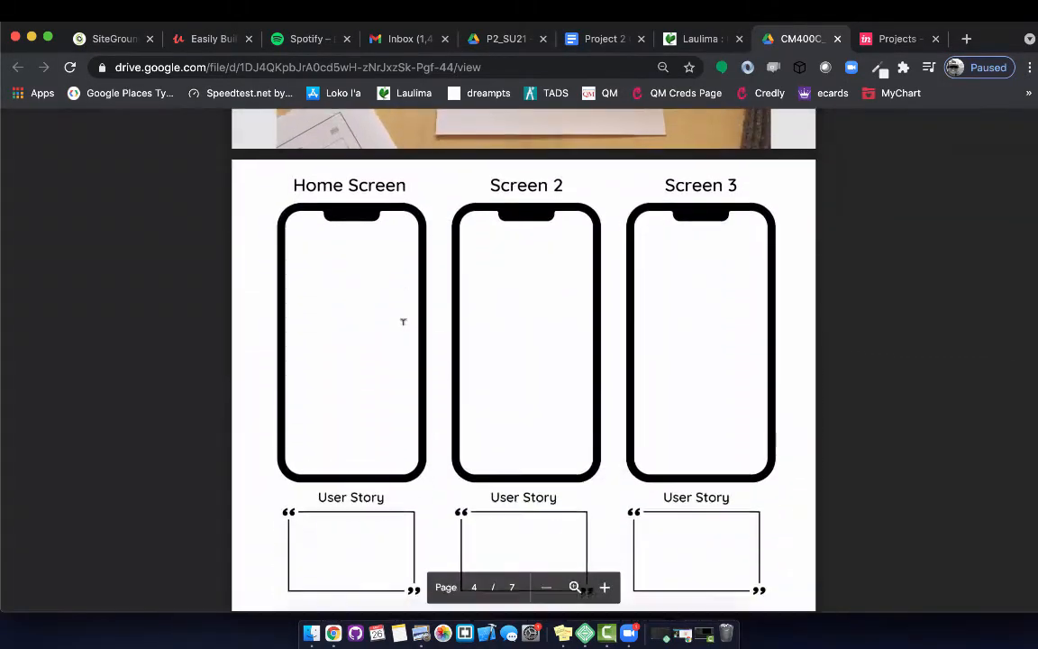
{"action": "scroll", "coordinate": [403, 321], "scroll_direction": "down", "scroll_amount": 1}
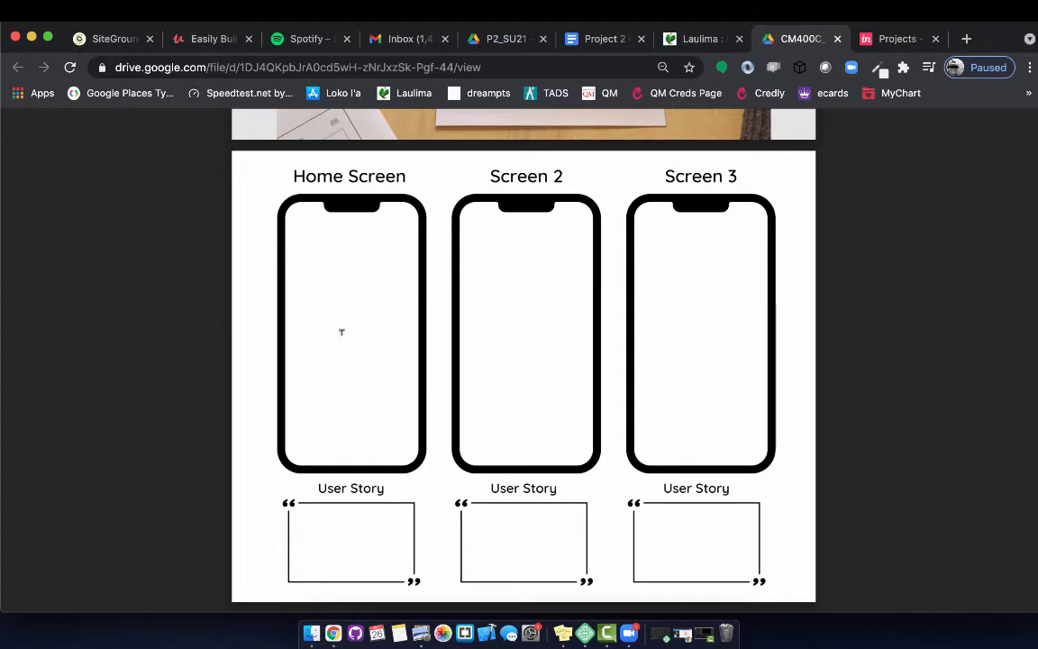
Step: Look through the template's remaining blank screen pages and return to the App Goal and App Function page
{"action": "scroll", "coordinate": [338, 332], "scroll_direction": "down", "scroll_amount": 3}
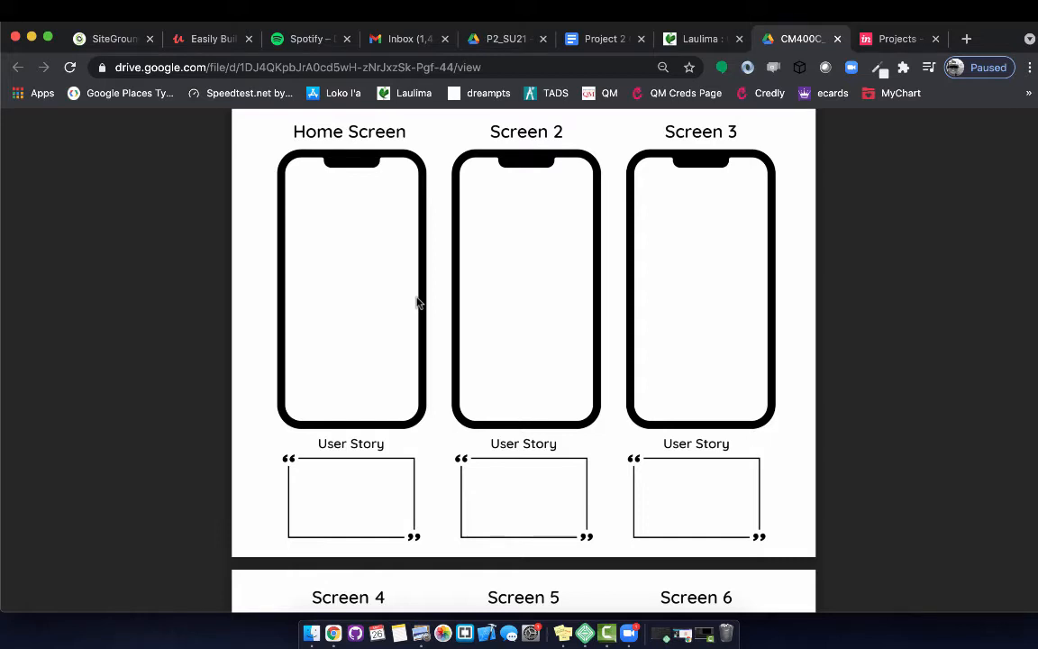
{"action": "scroll", "coordinate": [417, 303], "scroll_direction": "down", "scroll_amount": 20}
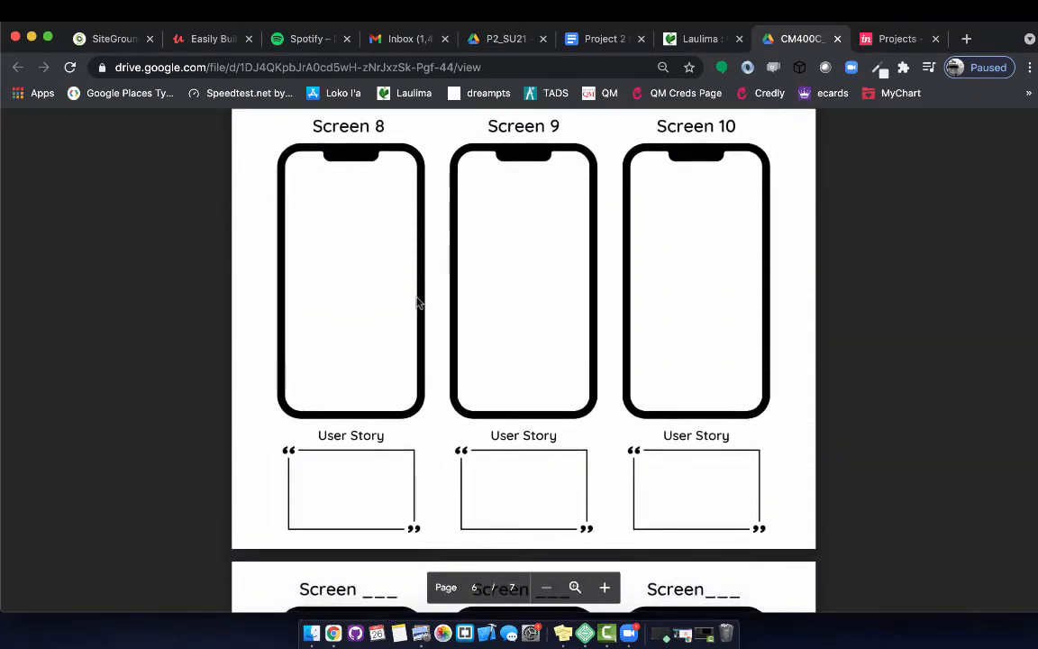
{"action": "scroll", "coordinate": [417, 303], "scroll_direction": "up", "scroll_amount": 20}
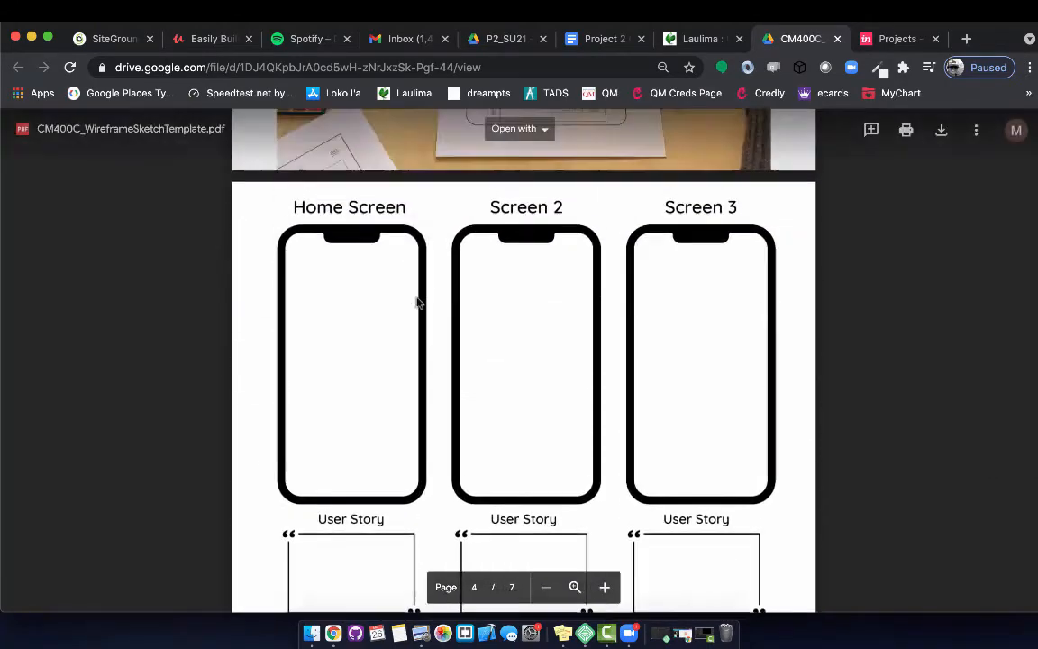
{"action": "scroll", "coordinate": [417, 303], "scroll_direction": "up", "scroll_amount": 4}
{"action": "scroll", "coordinate": [417, 303], "scroll_direction": "down", "scroll_amount": 1}
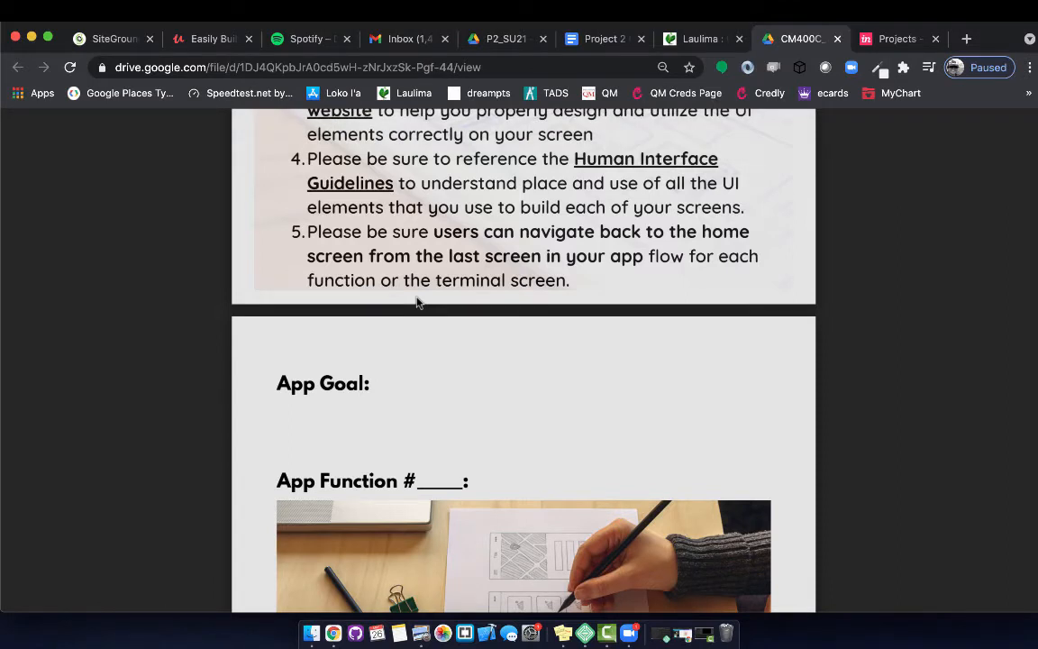
Step: Switch to the InVision projects page and browse the existing prototypes and freehands under My Projects
{"action": "left_click", "coordinate": [897, 38]}
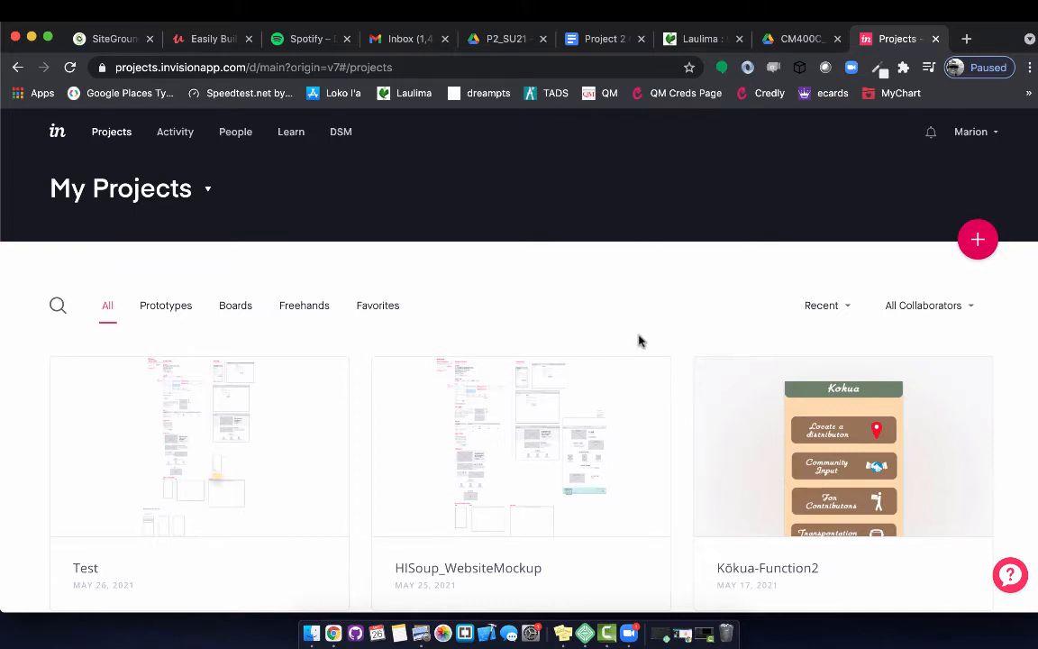
{"action": "scroll", "coordinate": [639, 340], "scroll_direction": "down", "scroll_amount": 5}
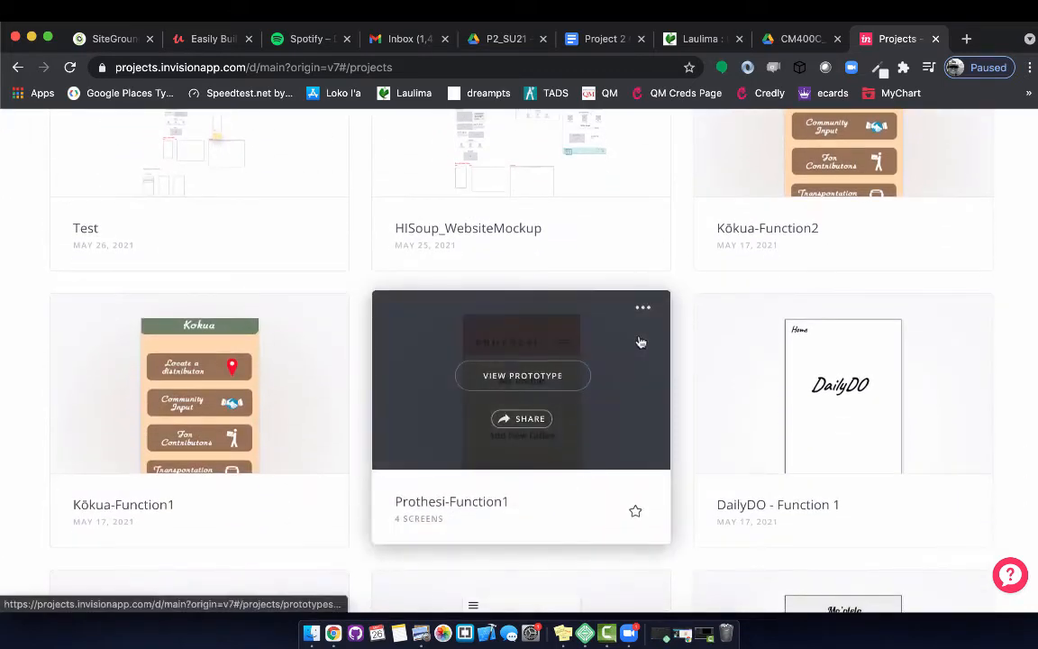
{"action": "scroll", "coordinate": [640, 341], "scroll_direction": "down", "scroll_amount": 3}
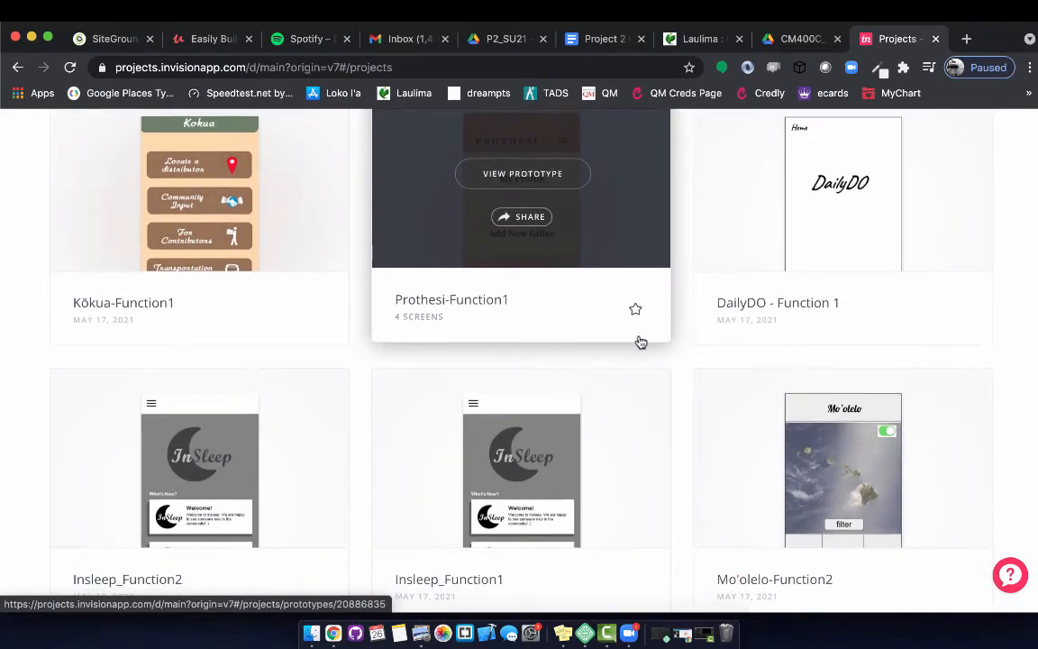
{"action": "scroll", "coordinate": [640, 340], "scroll_direction": "down", "scroll_amount": 1}
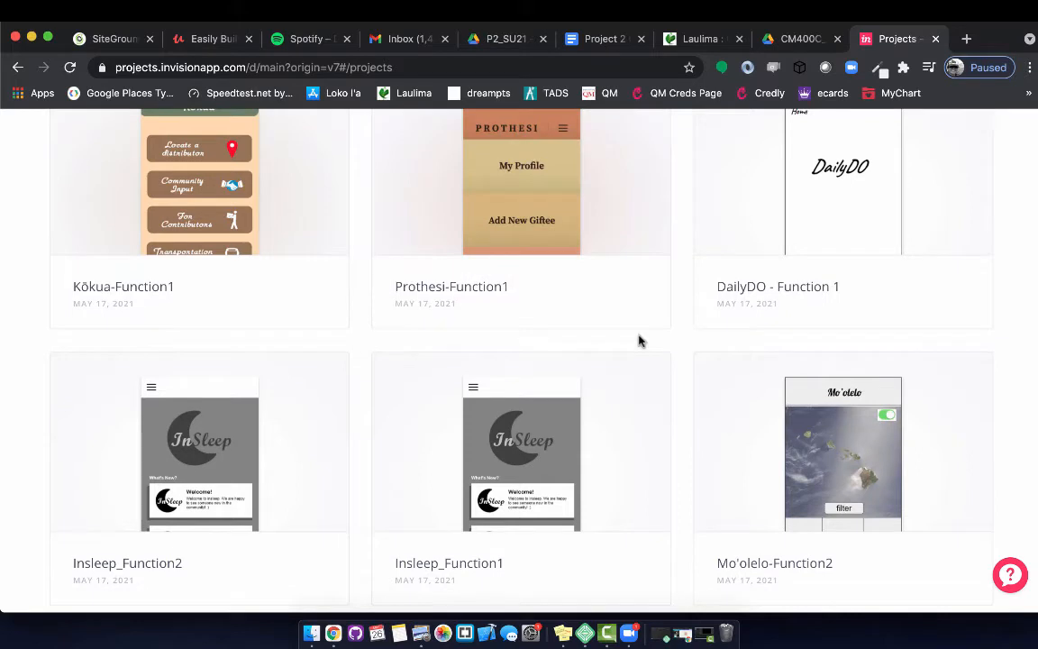
{"action": "scroll", "coordinate": [640, 340], "scroll_direction": "down", "scroll_amount": 6}
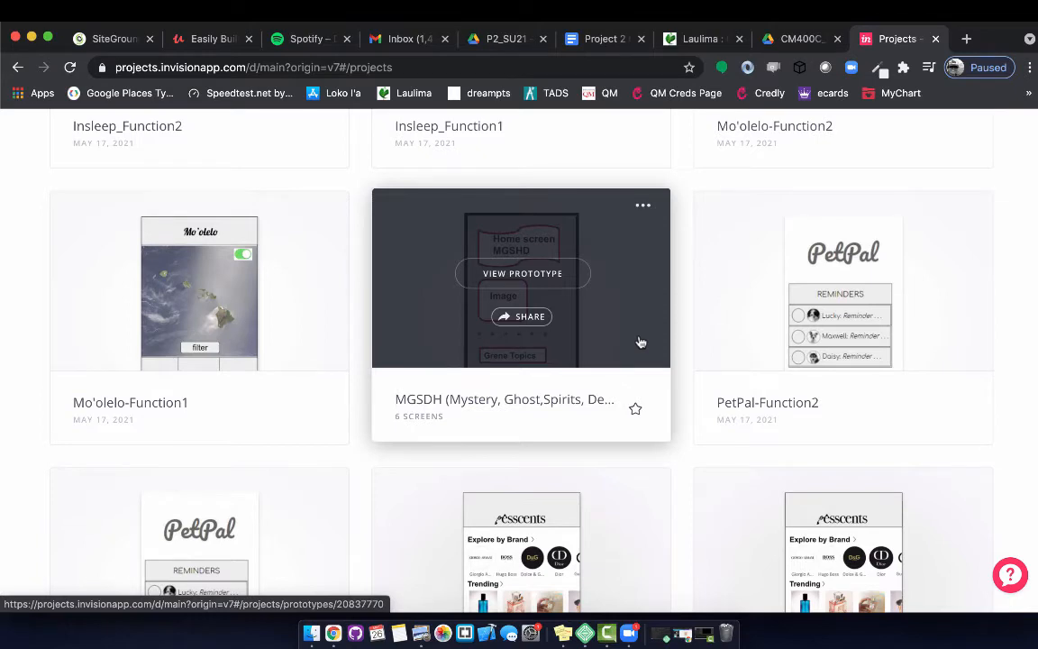
{"action": "scroll", "coordinate": [640, 342], "scroll_direction": "up", "scroll_amount": 10}
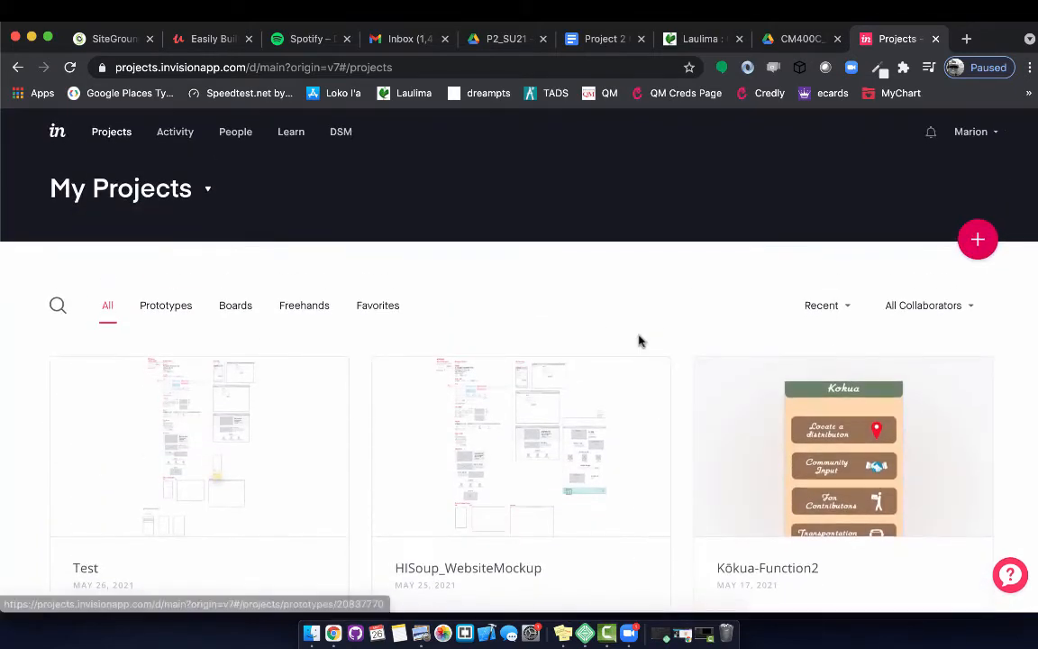
{"action": "scroll", "coordinate": [641, 361], "scroll_direction": "down", "scroll_amount": 1}
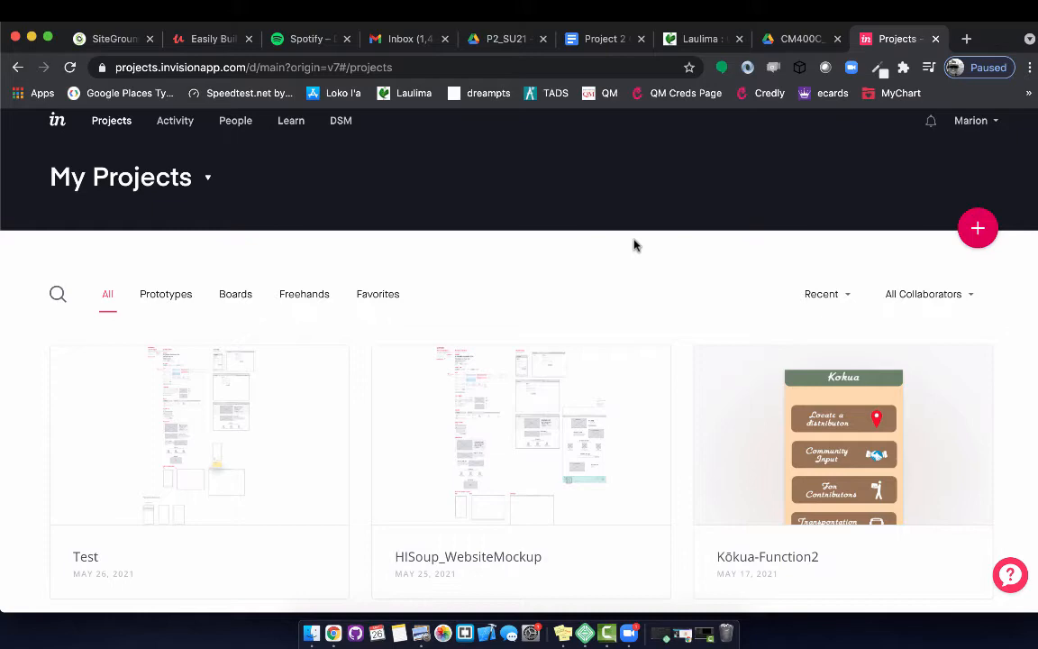
{"action": "scroll", "coordinate": [634, 245], "scroll_direction": "down", "scroll_amount": 5}
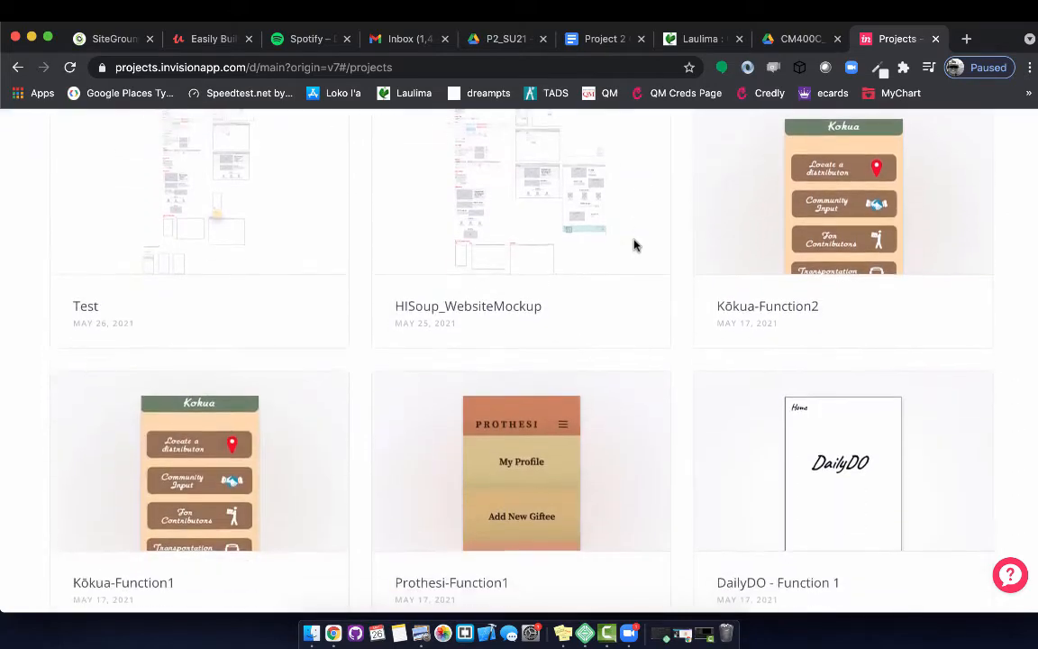
{"action": "scroll", "coordinate": [633, 245], "scroll_direction": "up", "scroll_amount": 6}
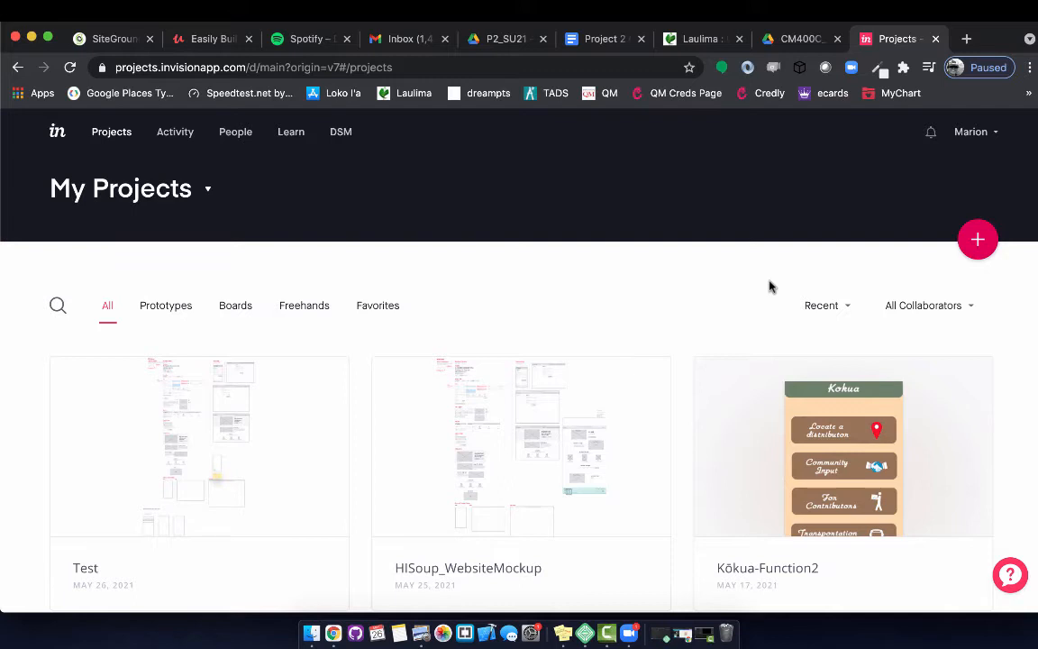
Step: Create a new freehand project named with the owner's first name followed by "_AppFunctionOneWireframe"
{"action": "left_click", "coordinate": [976, 241]}
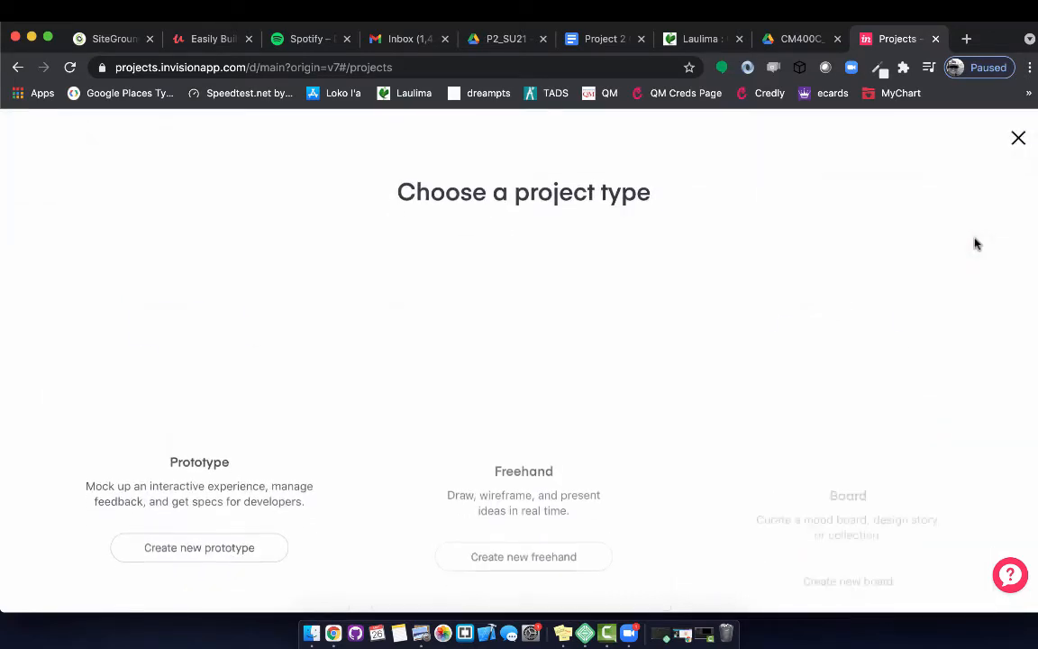
{"action": "left_click", "coordinate": [549, 547]}
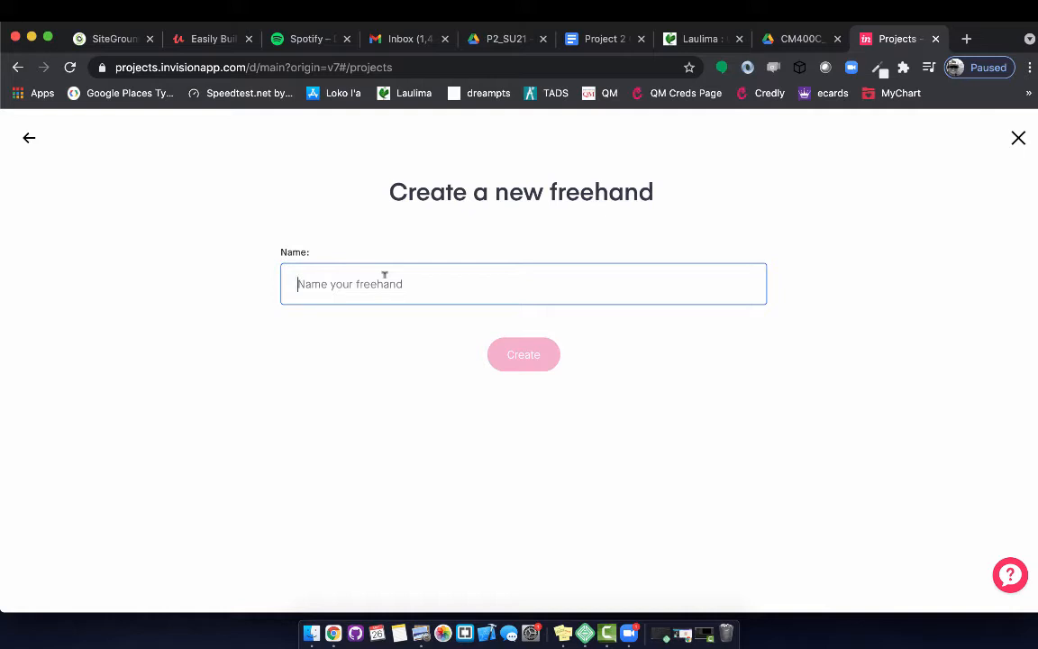
{"action": "type", "text": "Marion"}
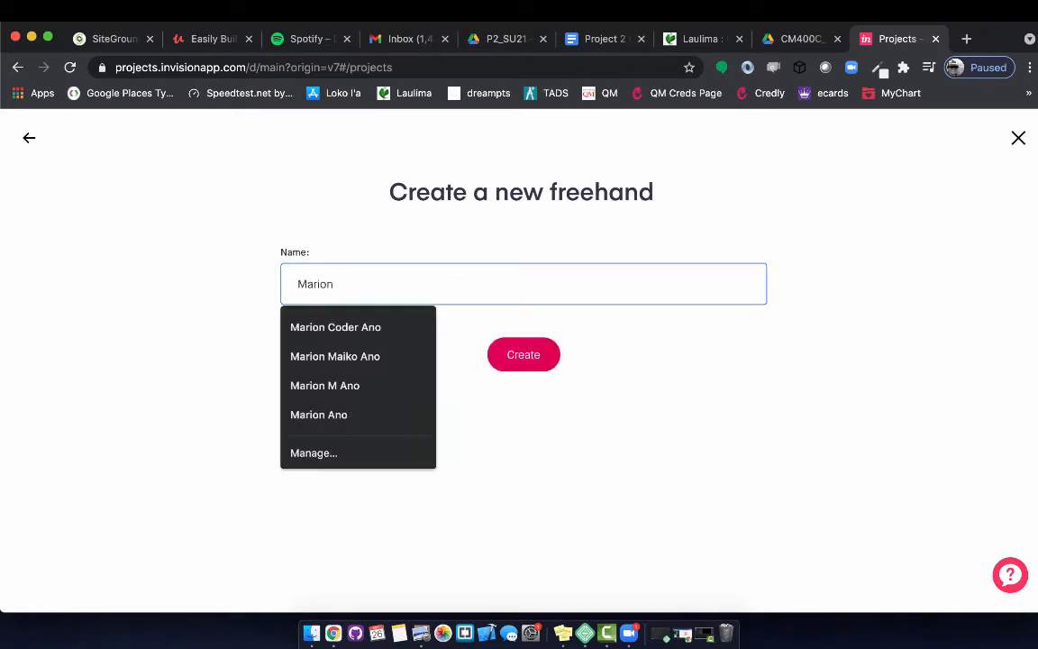
{"action": "type", "text": "_A"}
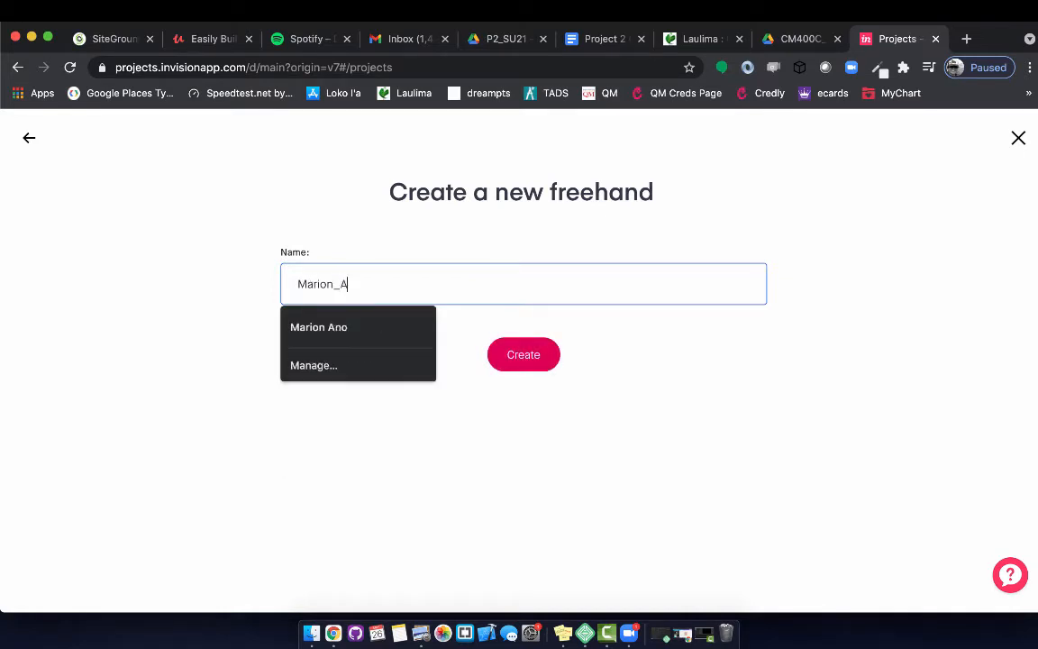
{"action": "type", "text": "ppFunctionOne"}
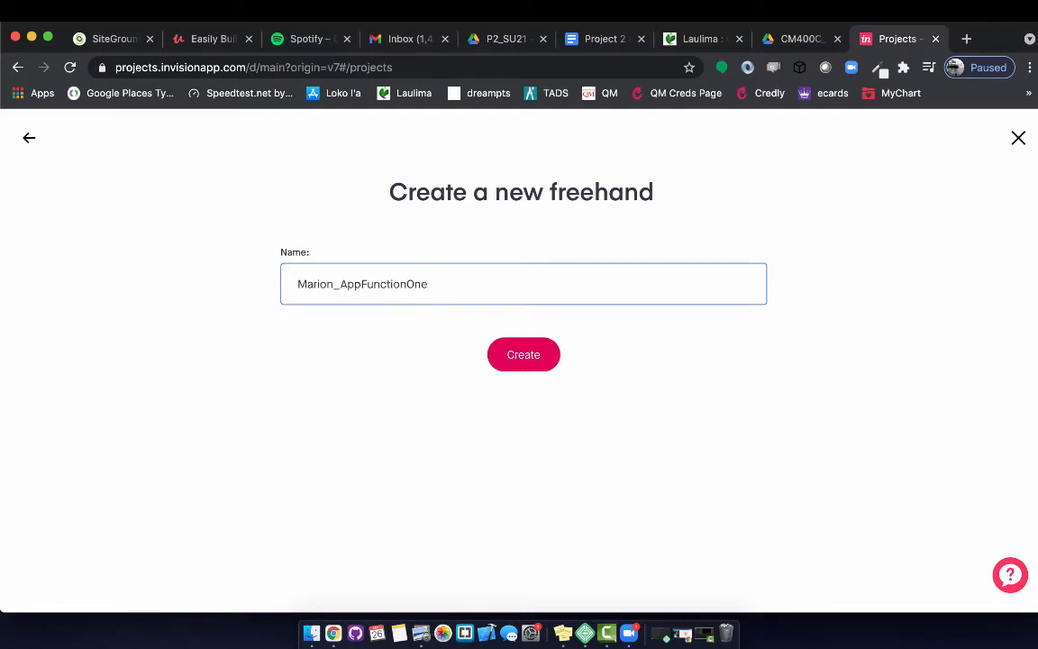
{"action": "type", "text": "Wireframe"}
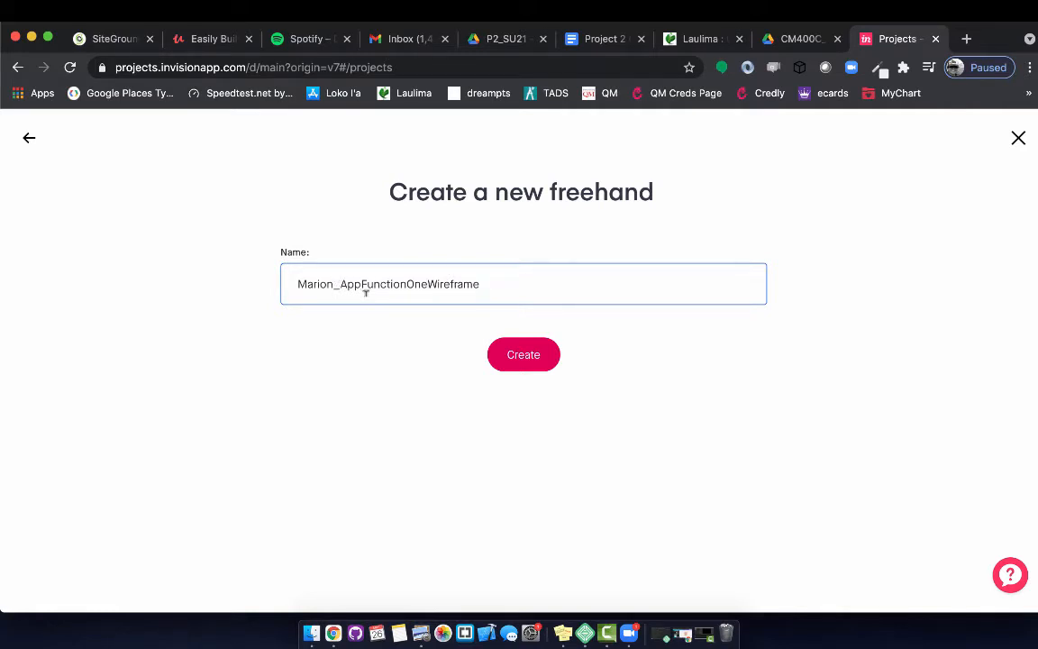
{"action": "left_click", "coordinate": [532, 361]}
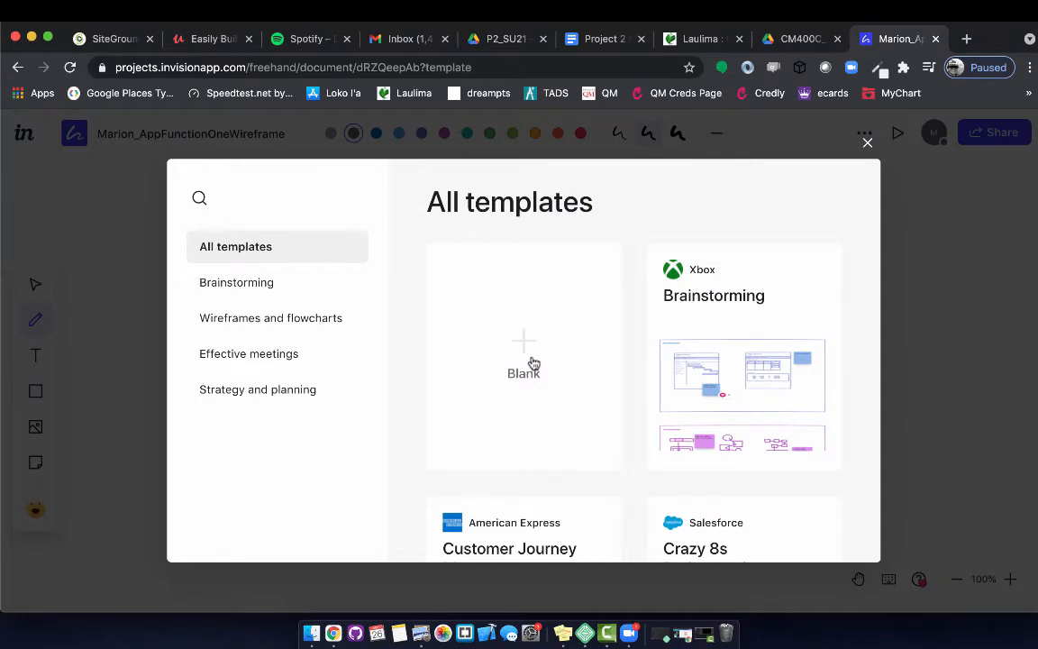
Step: Preview InVision's Wireframe template in the Wireframes and flowcharts category and apply it to the freehand
{"action": "left_click", "coordinate": [293, 324]}
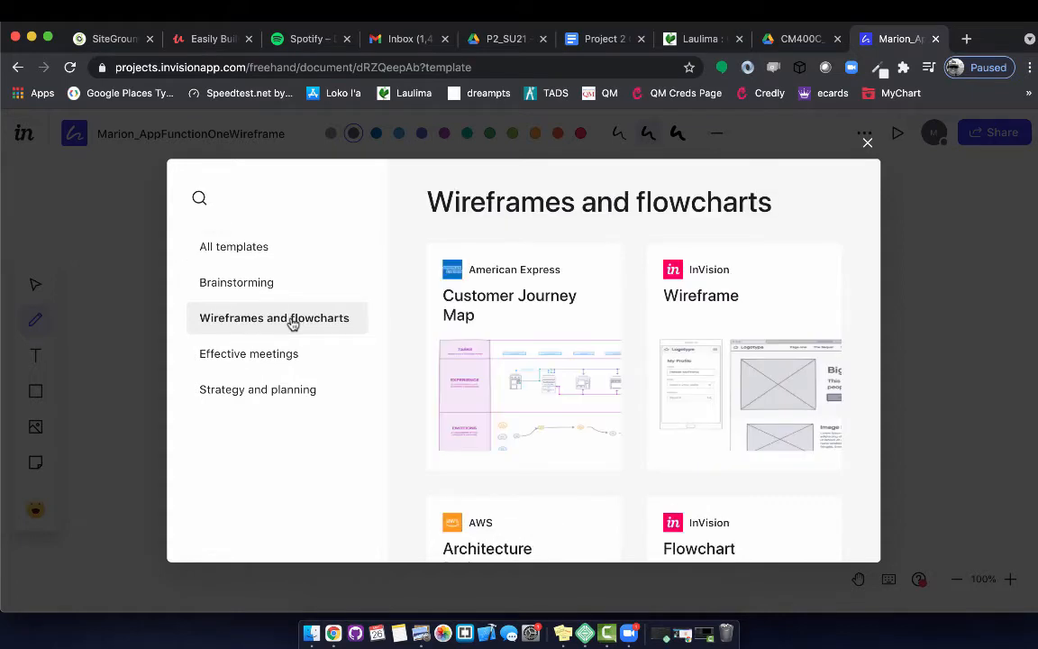
{"action": "scroll", "coordinate": [607, 368], "scroll_direction": "down", "scroll_amount": 3}
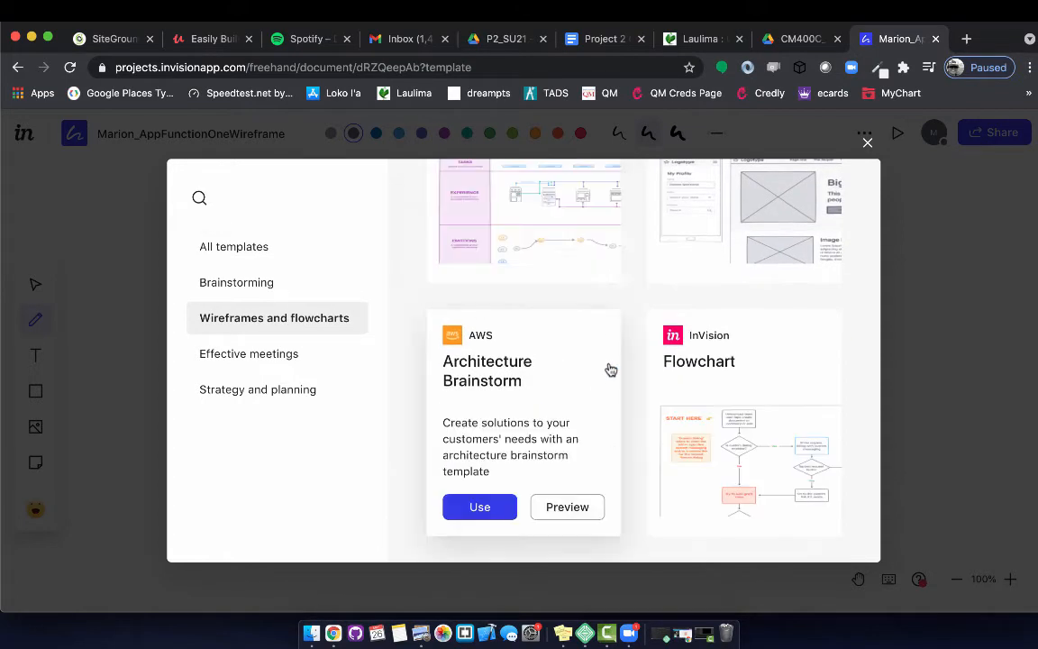
{"action": "scroll", "coordinate": [608, 370], "scroll_direction": "up", "scroll_amount": 3}
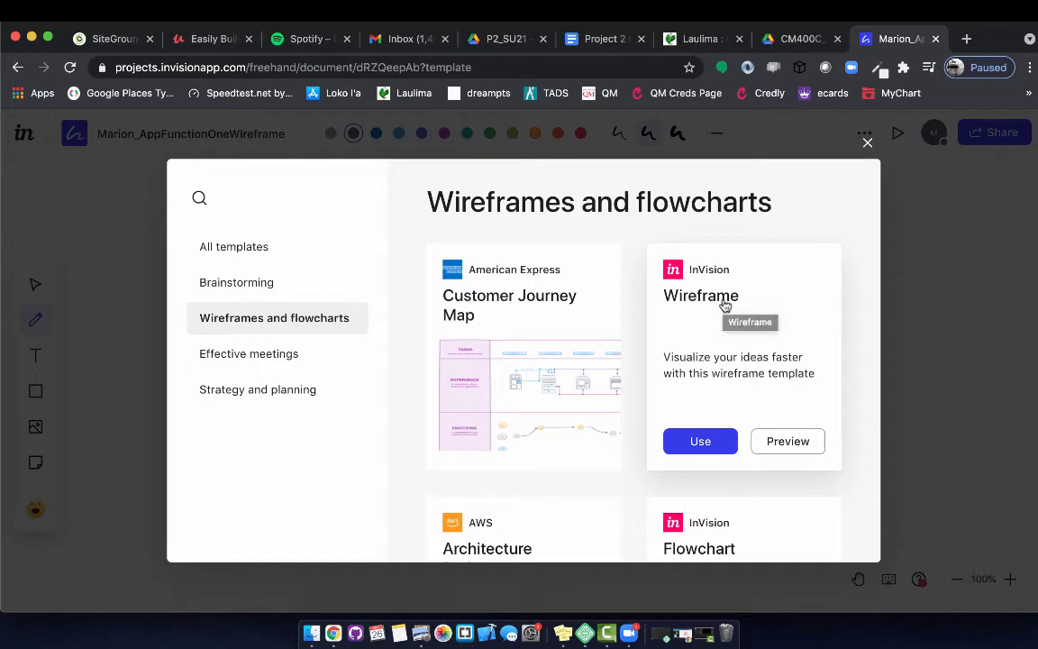
{"action": "left_click", "coordinate": [776, 447]}
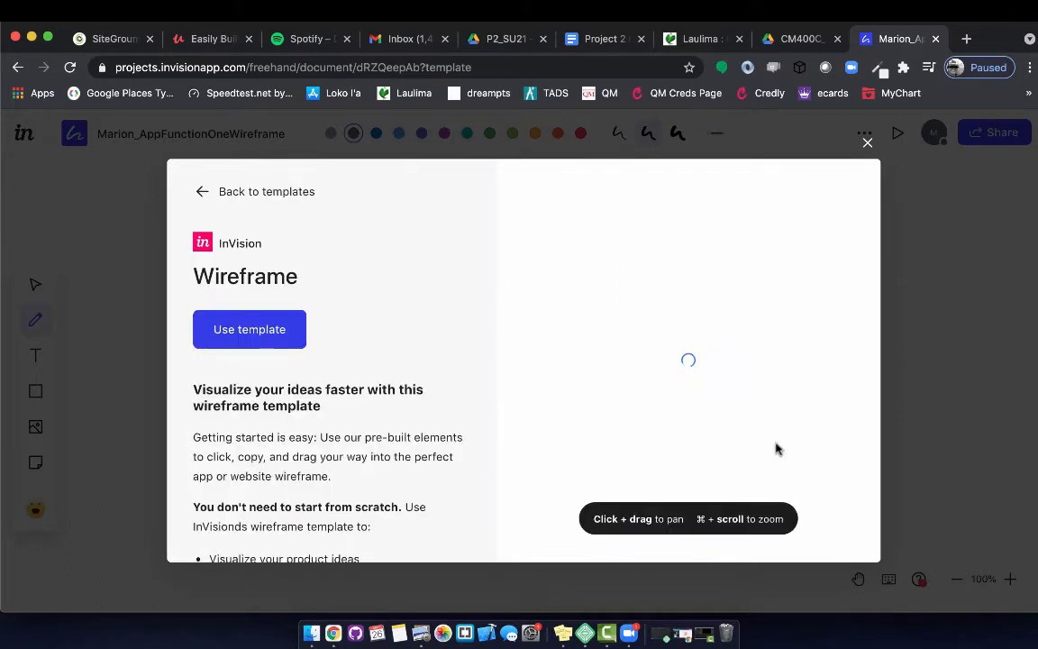
{"action": "scroll", "coordinate": [776, 443], "scroll_direction": "down", "scroll_amount": 4}
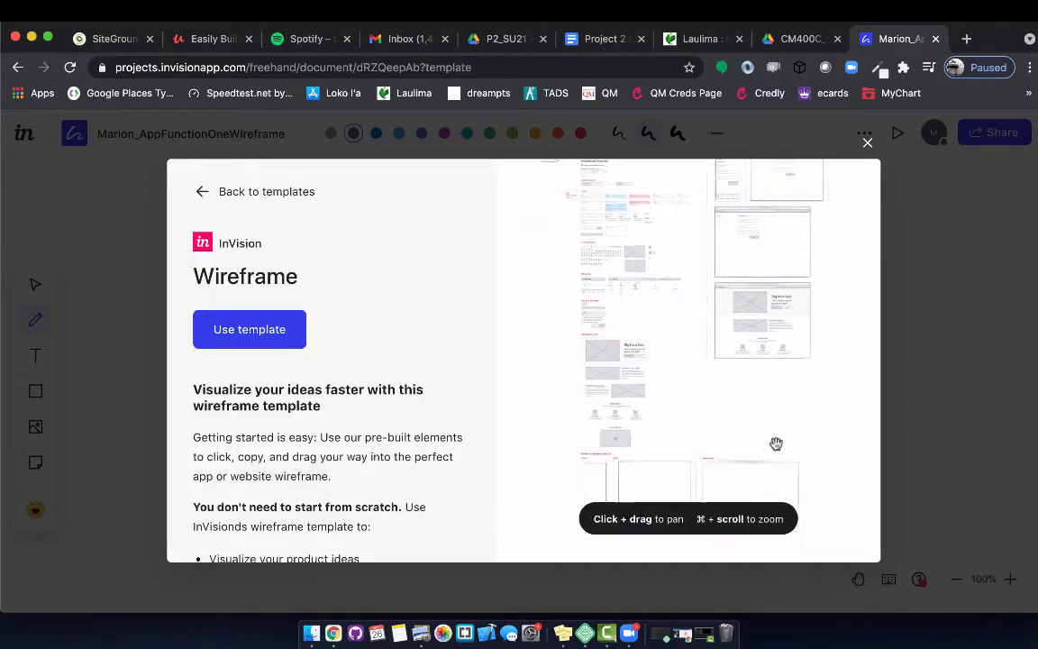
{"action": "scroll", "coordinate": [776, 444], "scroll_direction": "up", "scroll_amount": 3}
{"action": "scroll", "coordinate": [775, 443], "scroll_direction": "up", "scroll_amount": 2}
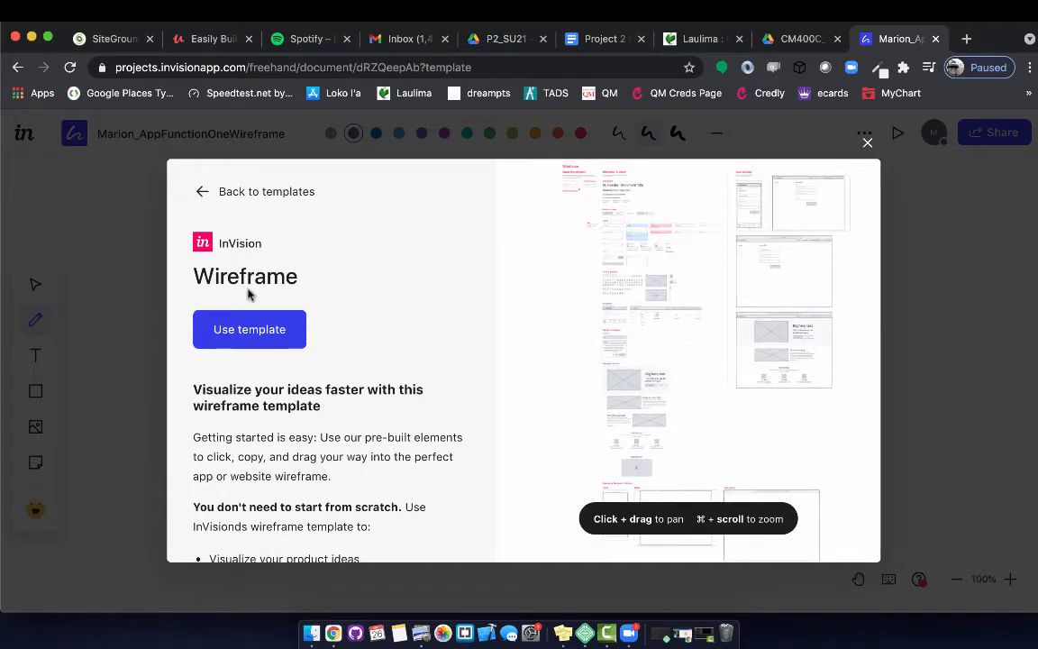
{"action": "scroll", "coordinate": [558, 263], "scroll_direction": "down", "scroll_amount": 5}
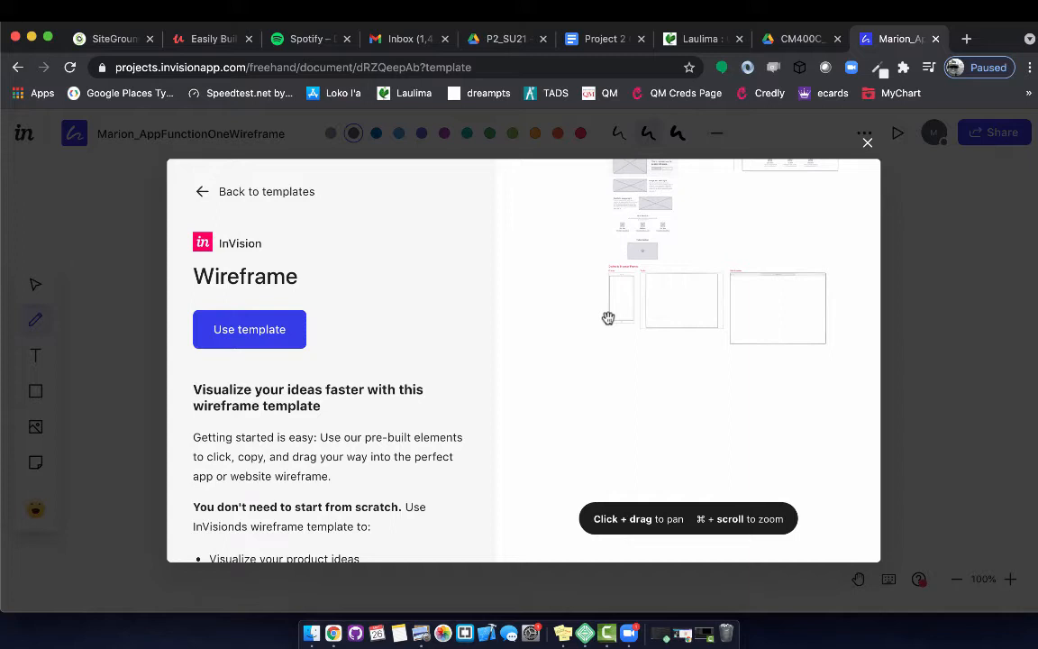
{"action": "left_click", "coordinate": [249, 330]}
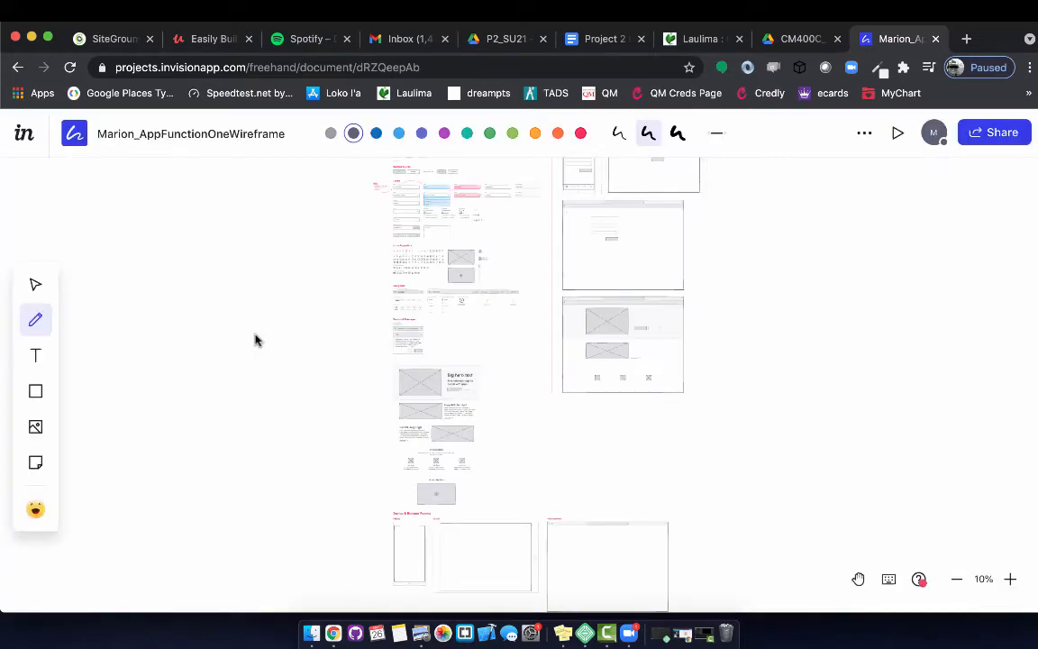
Step: Enlarge the wireframe kit to 42% and examine its navigation components and the Start building example screens
{"action": "left_click", "coordinate": [1012, 583]}
{"action": "left_click", "coordinate": [1013, 583]}
{"action": "scroll", "coordinate": [688, 346], "scroll_direction": "left", "scroll_amount": 4}
{"action": "scroll", "coordinate": [688, 346], "scroll_direction": "up", "scroll_amount": 2}
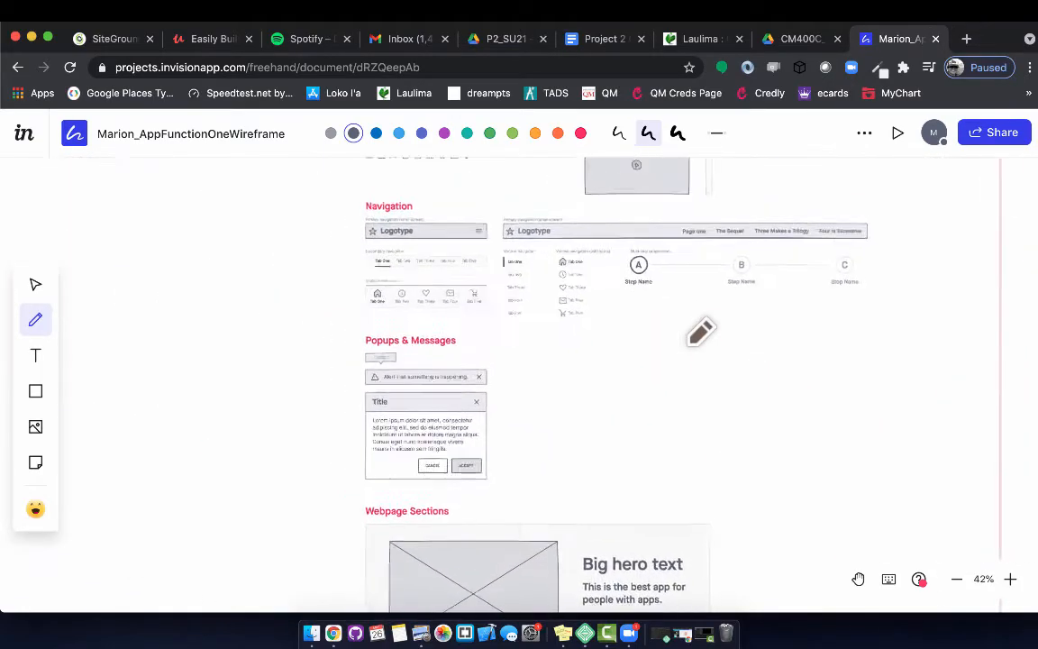
{"action": "scroll", "coordinate": [700, 332], "scroll_direction": "up", "scroll_amount": 3}
{"action": "scroll", "coordinate": [701, 332], "scroll_direction": "right", "scroll_amount": 10}
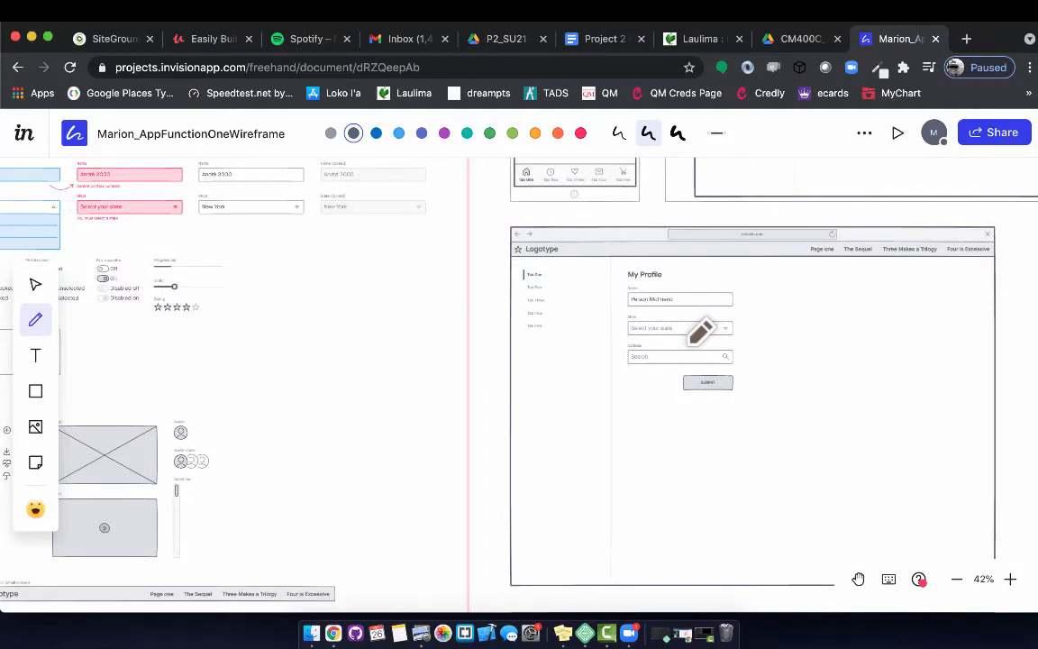
{"action": "scroll", "coordinate": [701, 331], "scroll_direction": "up", "scroll_amount": 6}
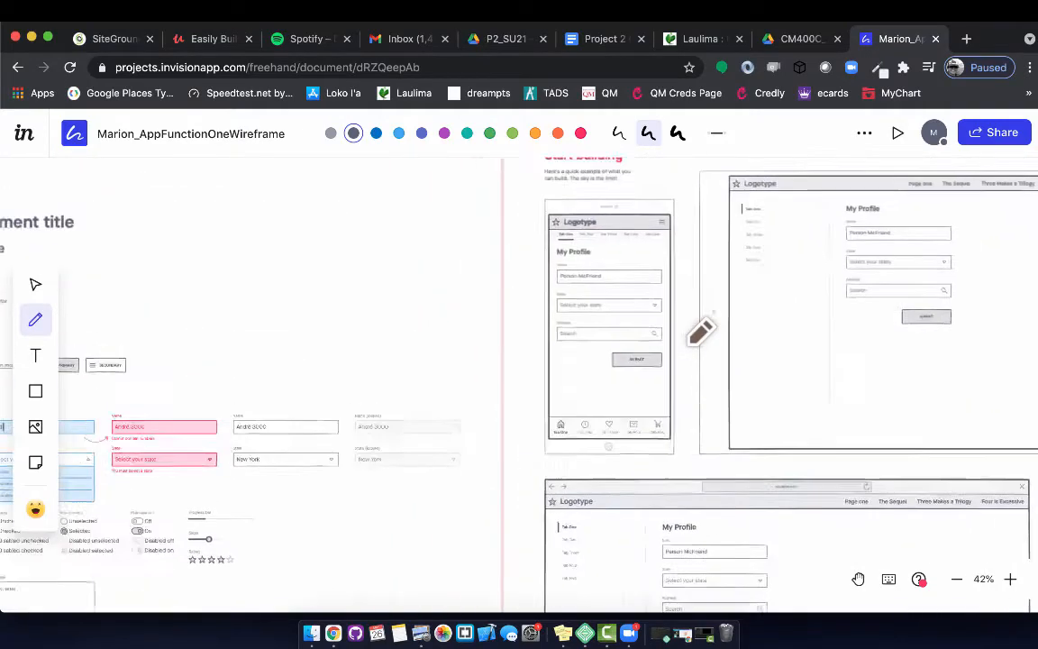
{"action": "scroll", "coordinate": [701, 332], "scroll_direction": "down", "scroll_amount": 2}
{"action": "scroll", "coordinate": [701, 331], "scroll_direction": "right", "scroll_amount": 1}
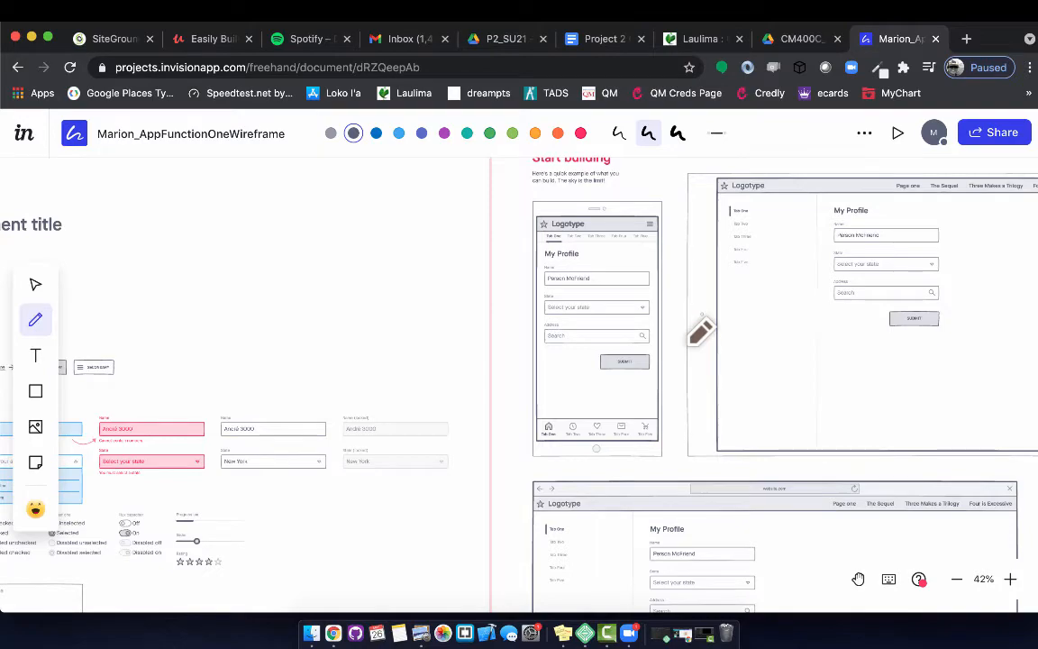
Step: Look through the kit's form, icon, navigation and webpage section components down to the Device & Browser Frames
{"action": "scroll", "coordinate": [701, 332], "scroll_direction": "left", "scroll_amount": 4}
{"action": "scroll", "coordinate": [701, 331], "scroll_direction": "down", "scroll_amount": 5}
{"action": "scroll", "coordinate": [701, 332], "scroll_direction": "right", "scroll_amount": 5}
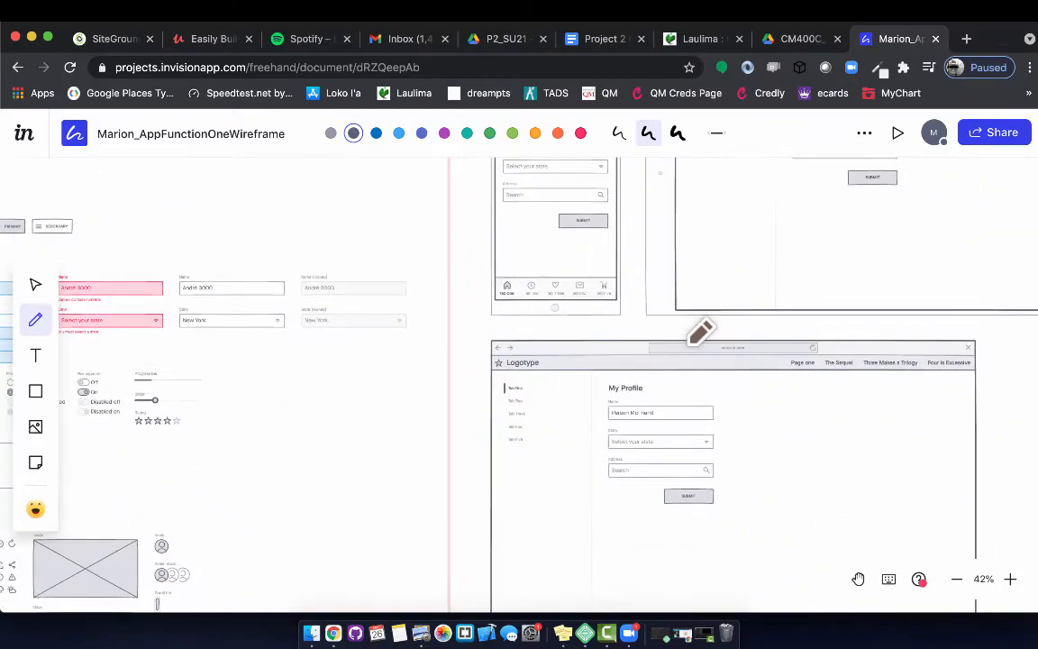
{"action": "scroll", "coordinate": [701, 332], "scroll_direction": "left", "scroll_amount": 10}
{"action": "scroll", "coordinate": [701, 331], "scroll_direction": "down", "scroll_amount": 4}
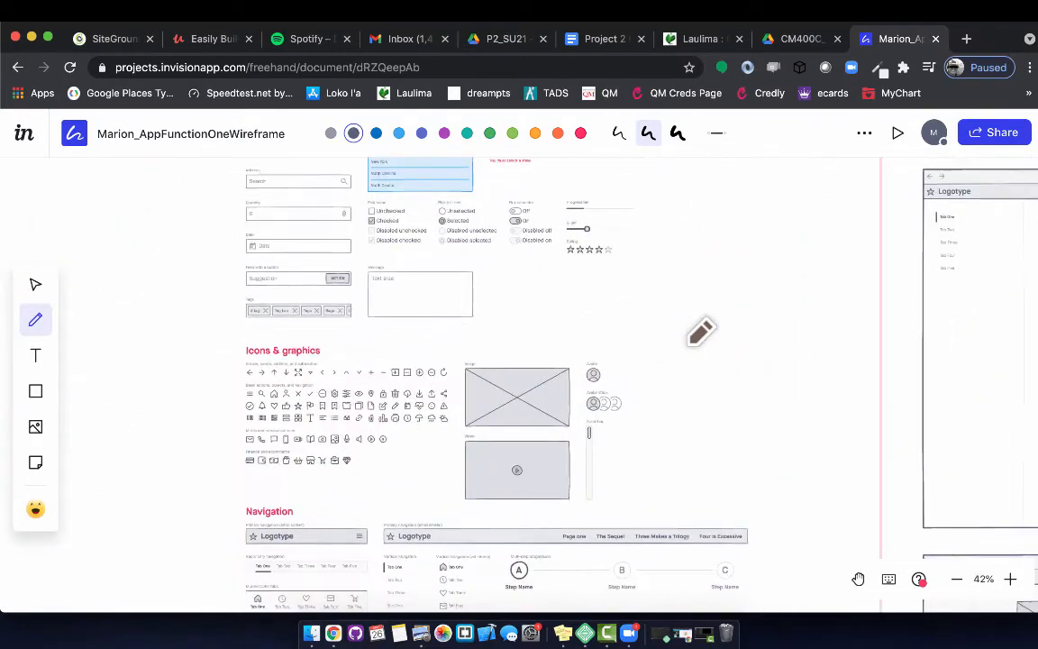
{"action": "scroll", "coordinate": [701, 331], "scroll_direction": "down", "scroll_amount": 10}
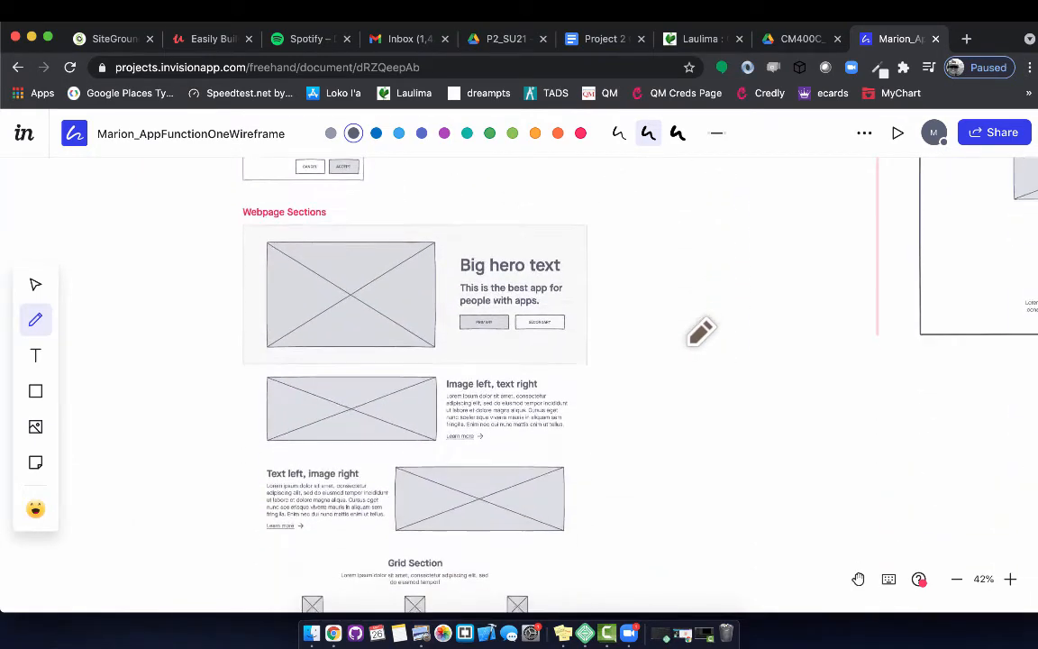
{"action": "scroll", "coordinate": [701, 332], "scroll_direction": "down", "scroll_amount": 6}
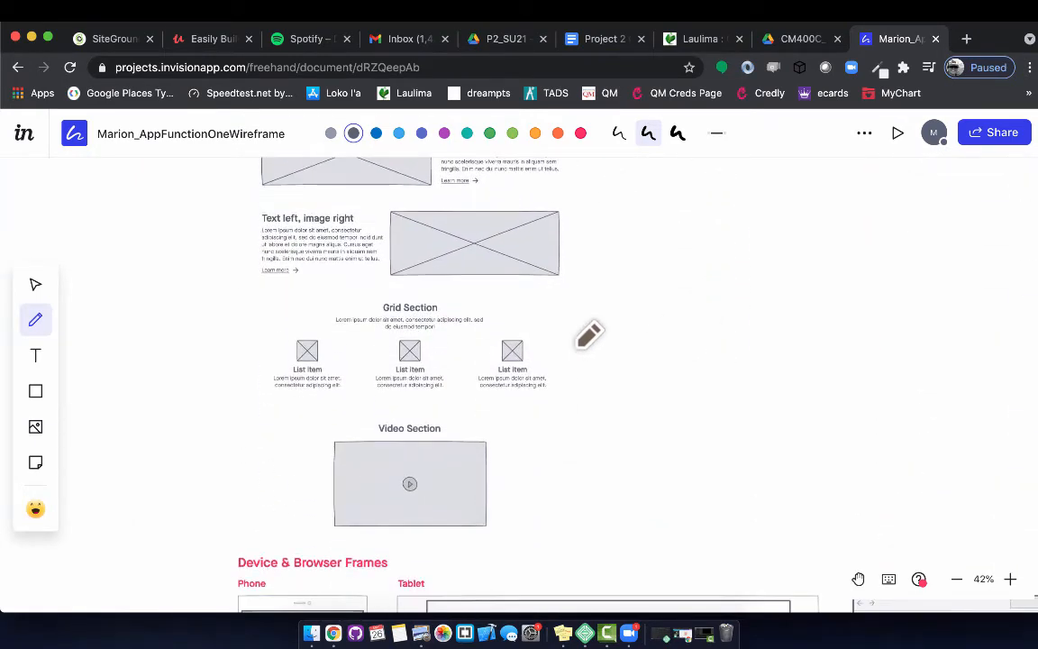
{"action": "scroll", "coordinate": [588, 336], "scroll_direction": "down", "scroll_amount": 8}
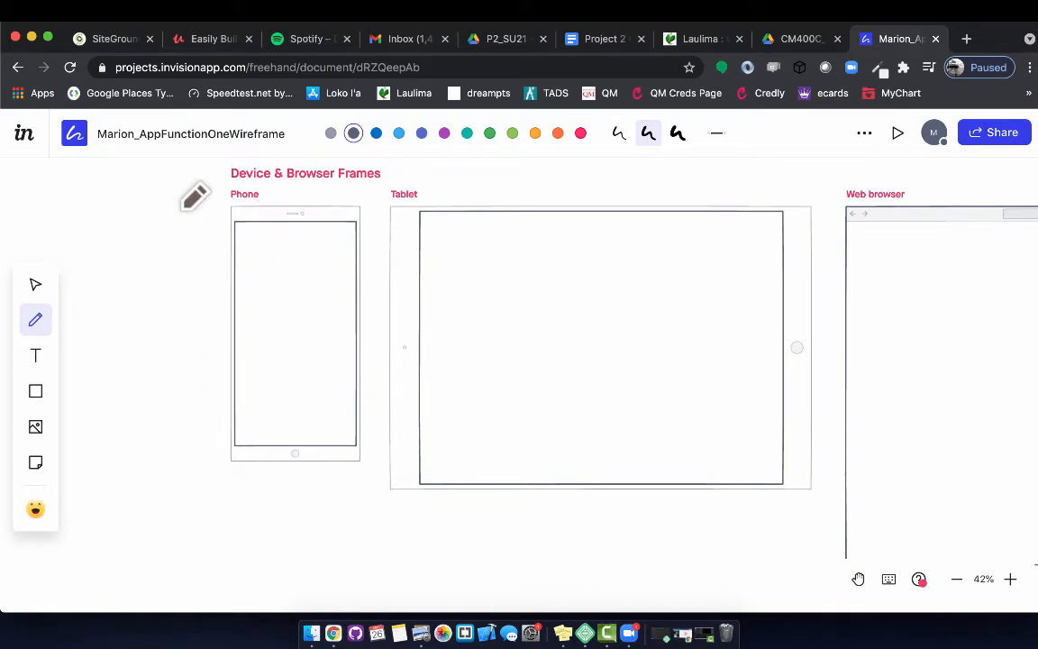
Step: Select all parts of the blank phone frame under Device & Browser Frames and clear the selection
{"action": "left_click", "coordinate": [36, 285]}
{"action": "mouse_move", "coordinate": [209, 239]}
{"action": "left_mouse_down"}
{"action": "mouse_move", "coordinate": [334, 334]}
{"action": "mouse_move", "coordinate": [394, 475]}
{"action": "mouse_move", "coordinate": [385, 500]}
{"action": "mouse_move", "coordinate": [379, 493]}
{"action": "left_mouse_up"}
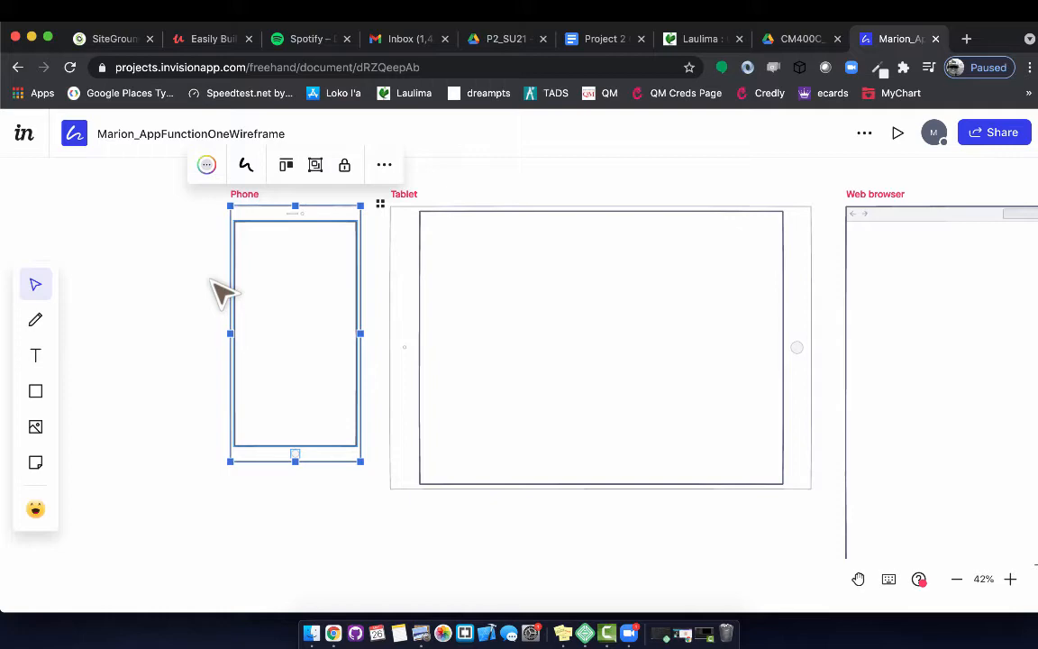
{"action": "left_click", "coordinate": [185, 325]}
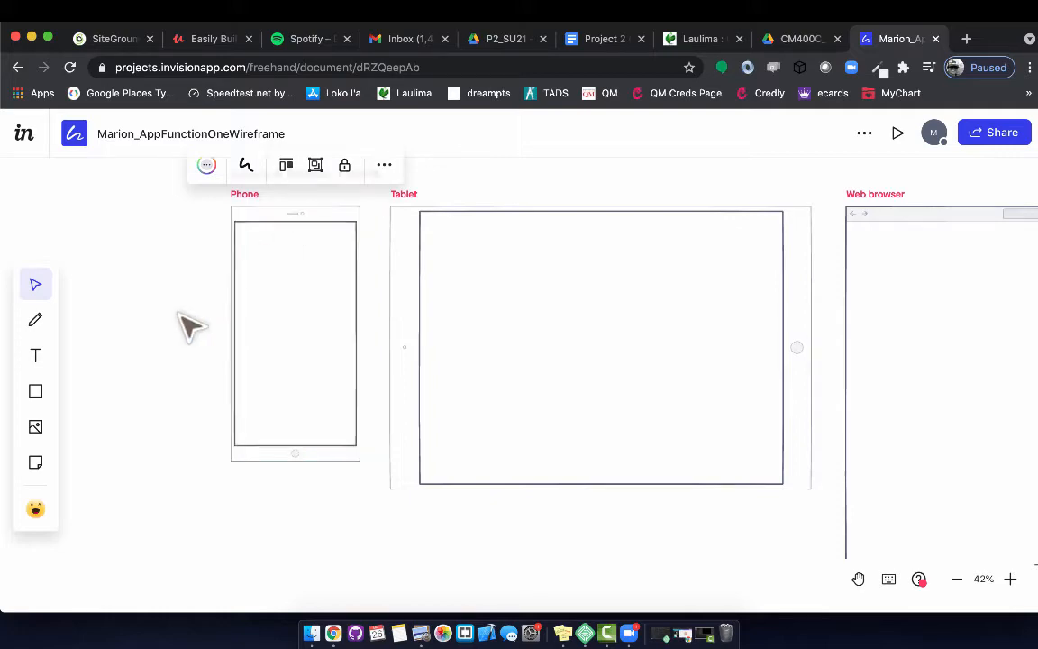
Step: Examine the Icons & graphics, Forms and Buttons & Links components, and select the five rating stars in the Forms section
{"action": "scroll", "coordinate": [187, 324], "scroll_direction": "up", "scroll_amount": 10}
{"action": "scroll", "coordinate": [188, 325], "scroll_direction": "up", "scroll_amount": 10}
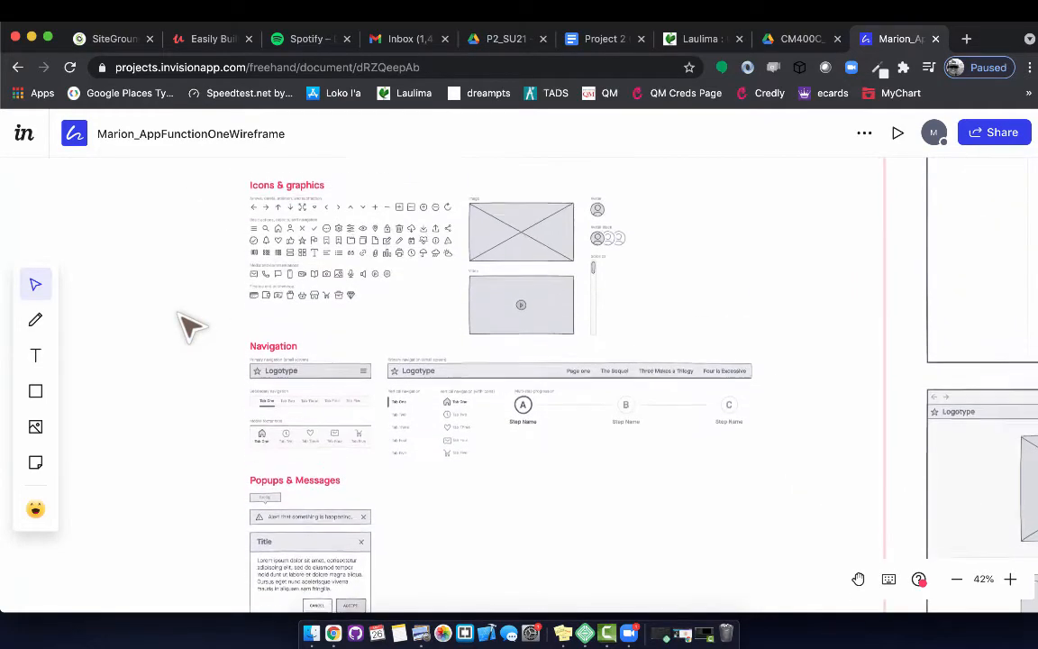
{"action": "scroll", "coordinate": [188, 325], "scroll_direction": "right", "scroll_amount": 2}
{"action": "scroll", "coordinate": [171, 326], "scroll_direction": "up", "scroll_amount": 5}
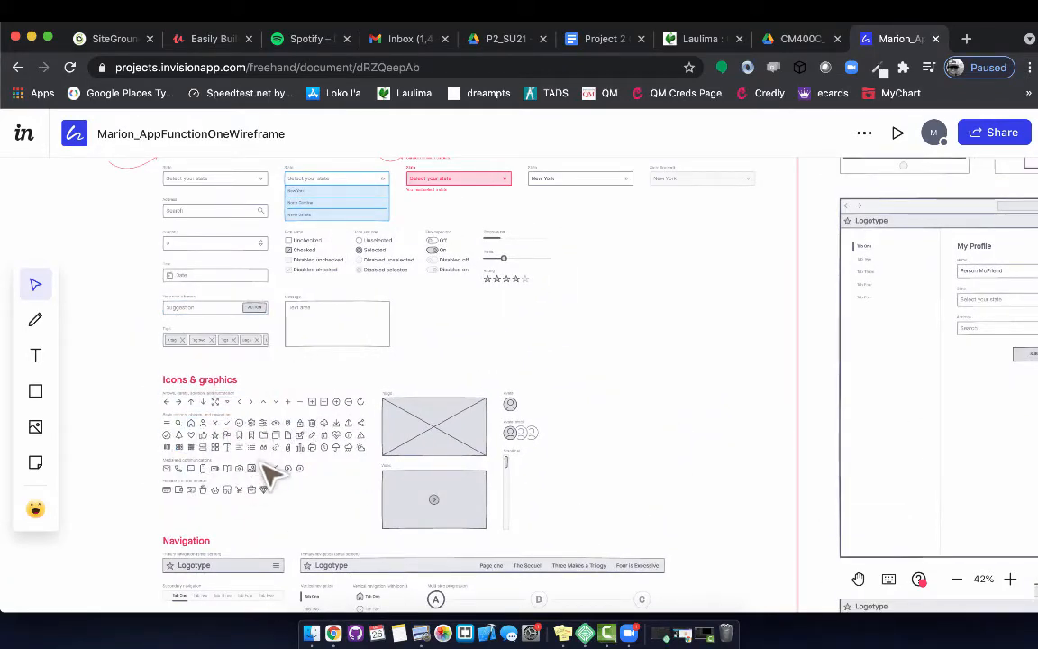
{"action": "scroll", "coordinate": [270, 468], "scroll_direction": "up", "scroll_amount": 2}
{"action": "scroll", "coordinate": [271, 469], "scroll_direction": "left", "scroll_amount": 1}
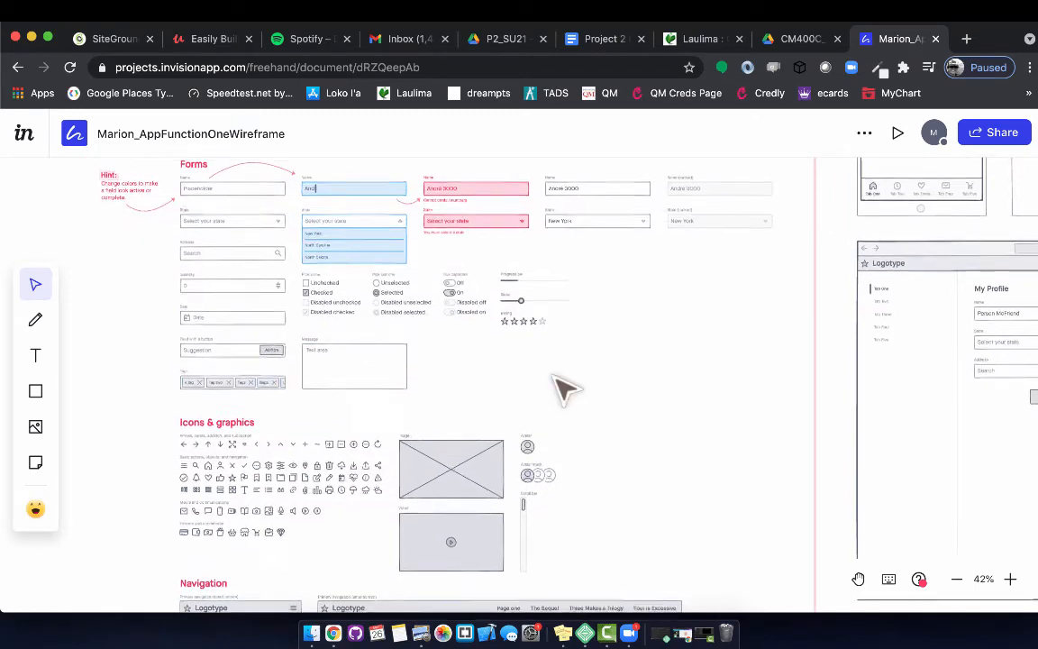
{"action": "scroll", "coordinate": [560, 387], "scroll_direction": "up", "scroll_amount": 1}
{"action": "scroll", "coordinate": [504, 350], "scroll_direction": "up", "scroll_amount": 5}
{"action": "scroll", "coordinate": [505, 349], "scroll_direction": "left", "scroll_amount": 1}
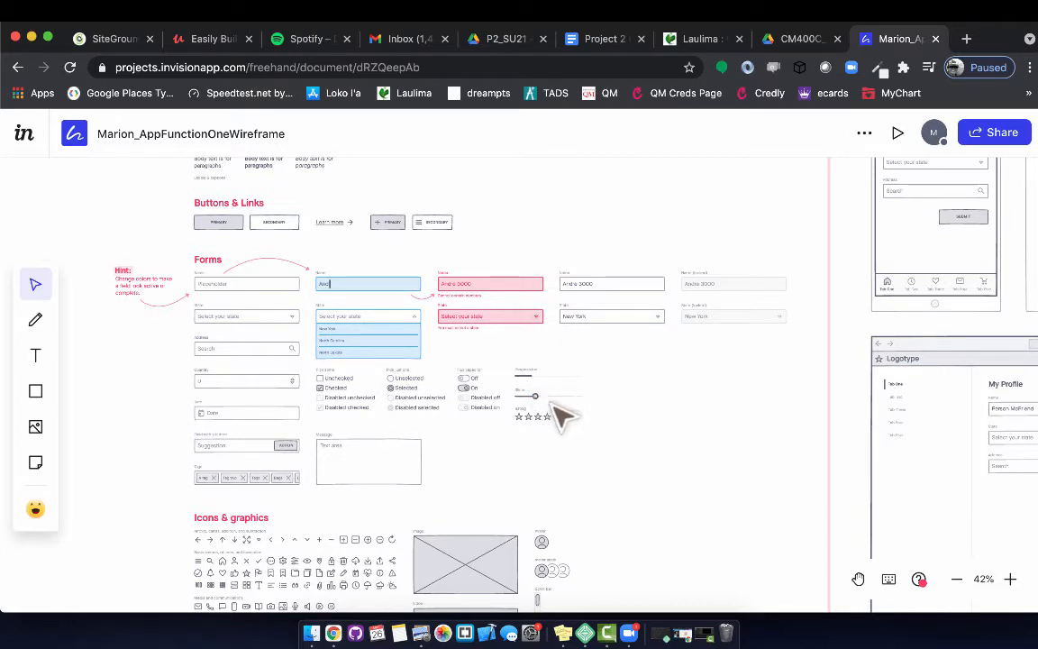
{"action": "left_click_drag", "start_coordinate": [500, 422], "coordinate": [618, 416]}
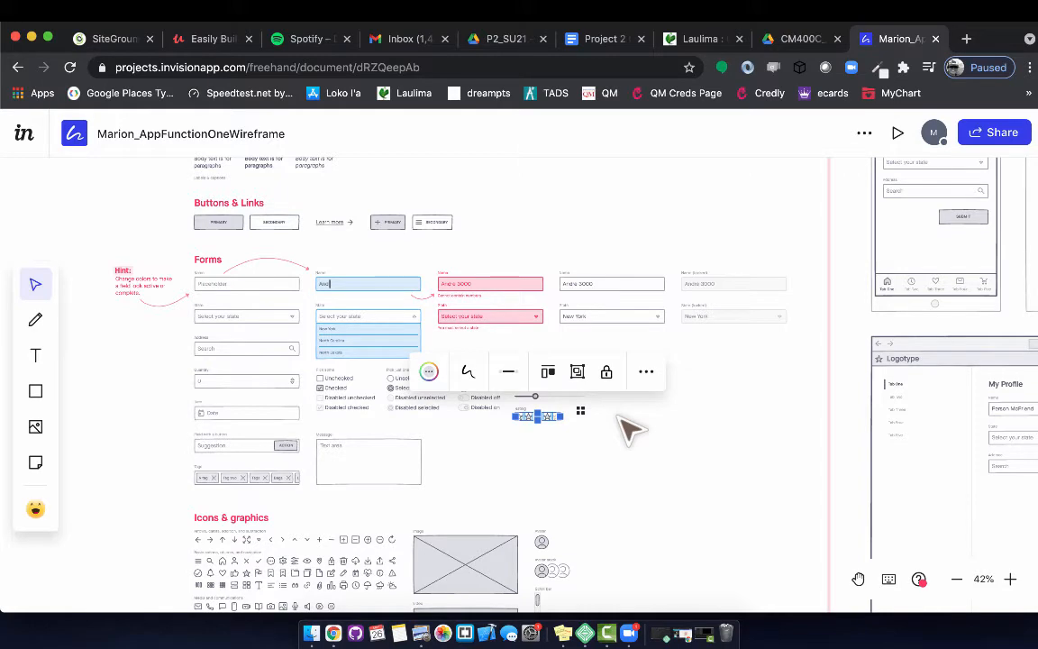
Step: Look over the kit's components, device frames and example screens, and the empty canvas area below the frames
{"action": "scroll", "coordinate": [631, 433], "scroll_direction": "down", "scroll_amount": 10}
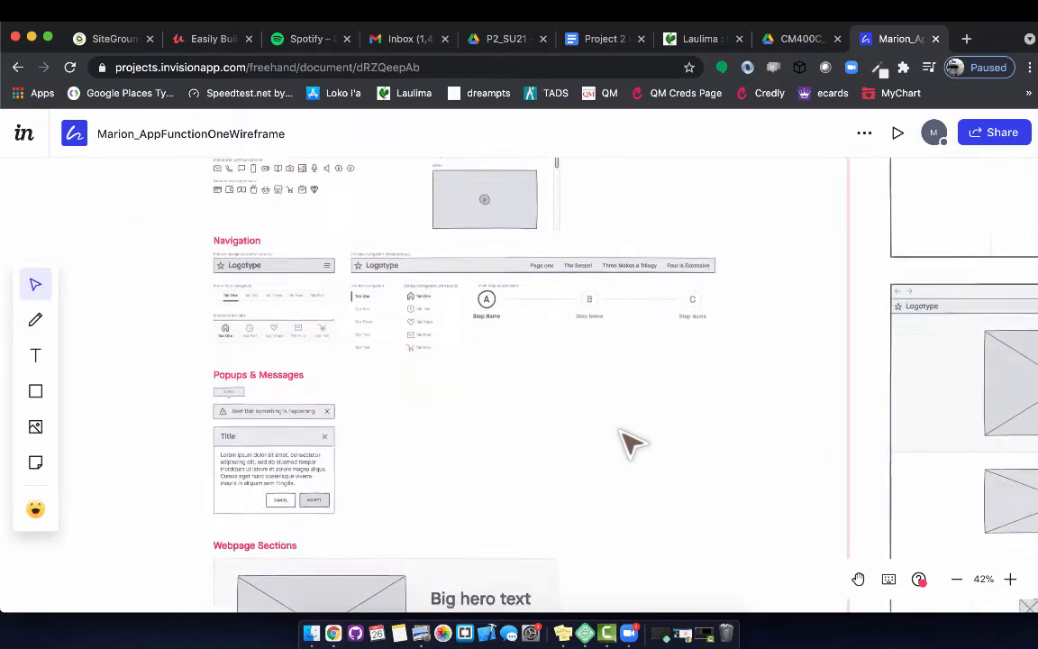
{"action": "scroll", "coordinate": [631, 441], "scroll_direction": "down", "scroll_amount": 15}
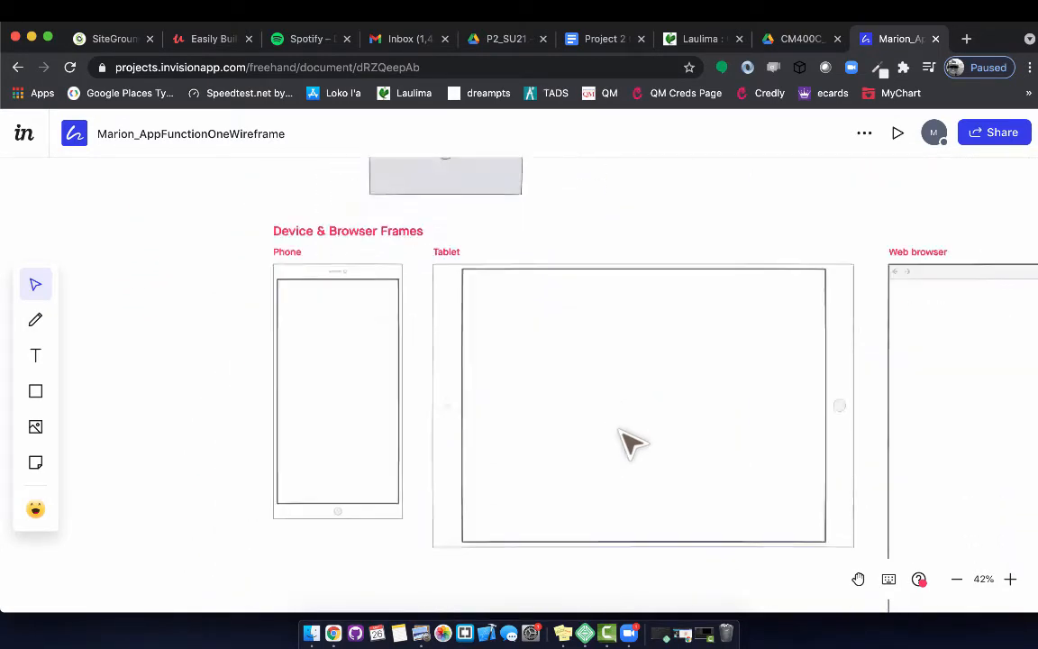
{"action": "scroll", "coordinate": [630, 441], "scroll_direction": "up", "scroll_amount": 12}
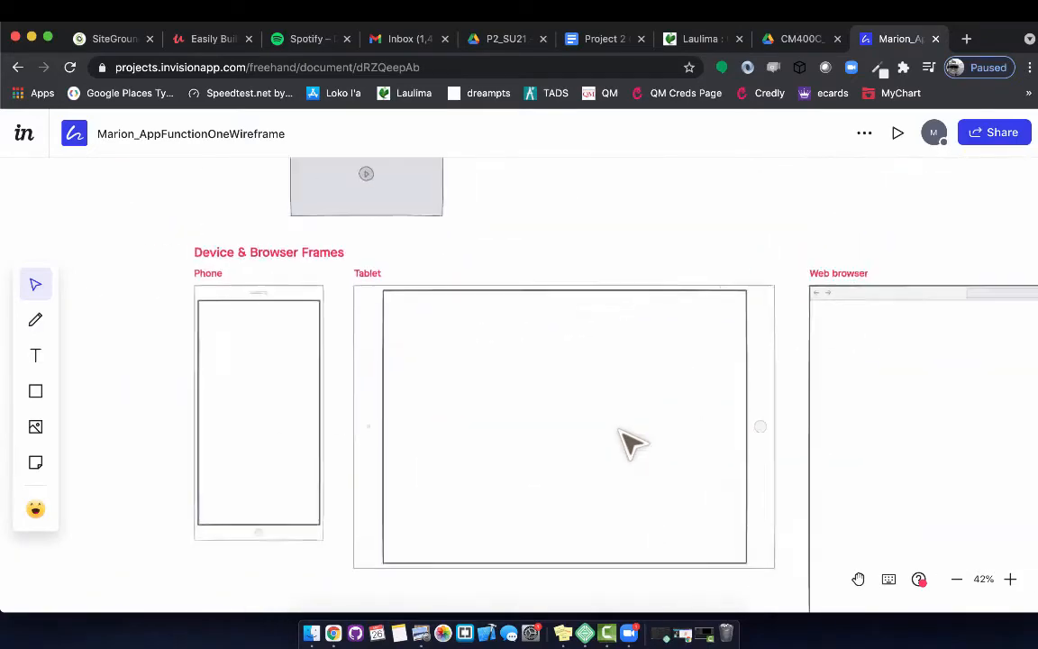
{"action": "scroll", "coordinate": [631, 442], "scroll_direction": "right", "scroll_amount": 5}
{"action": "scroll", "coordinate": [630, 441], "scroll_direction": "down", "scroll_amount": 15}
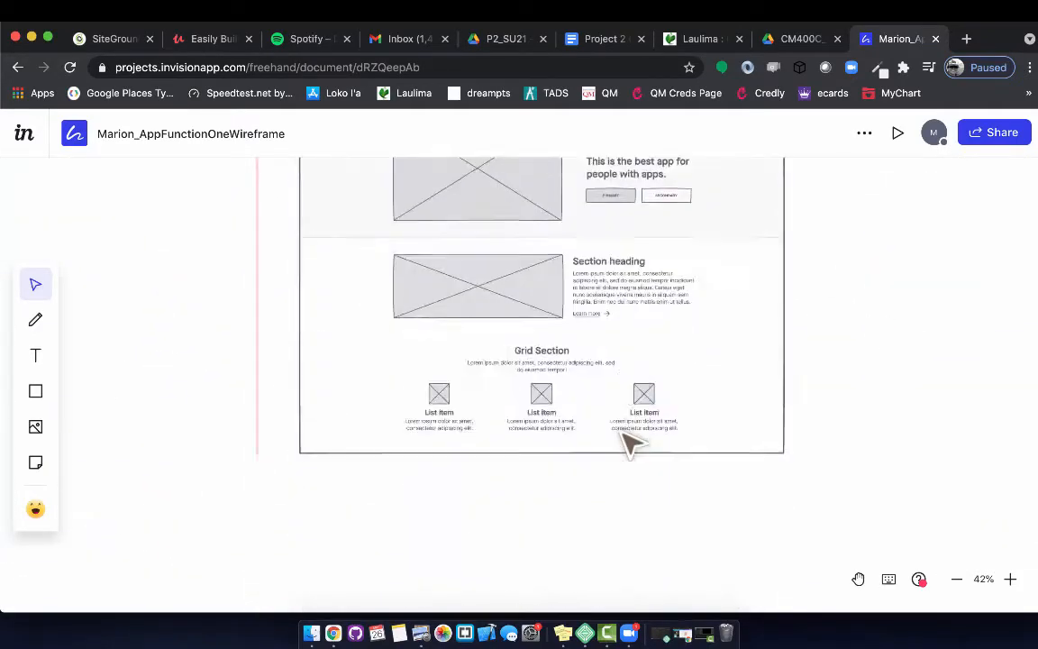
{"action": "scroll", "coordinate": [630, 441], "scroll_direction": "right", "scroll_amount": 10}
{"action": "scroll", "coordinate": [631, 442], "scroll_direction": "down", "scroll_amount": 3}
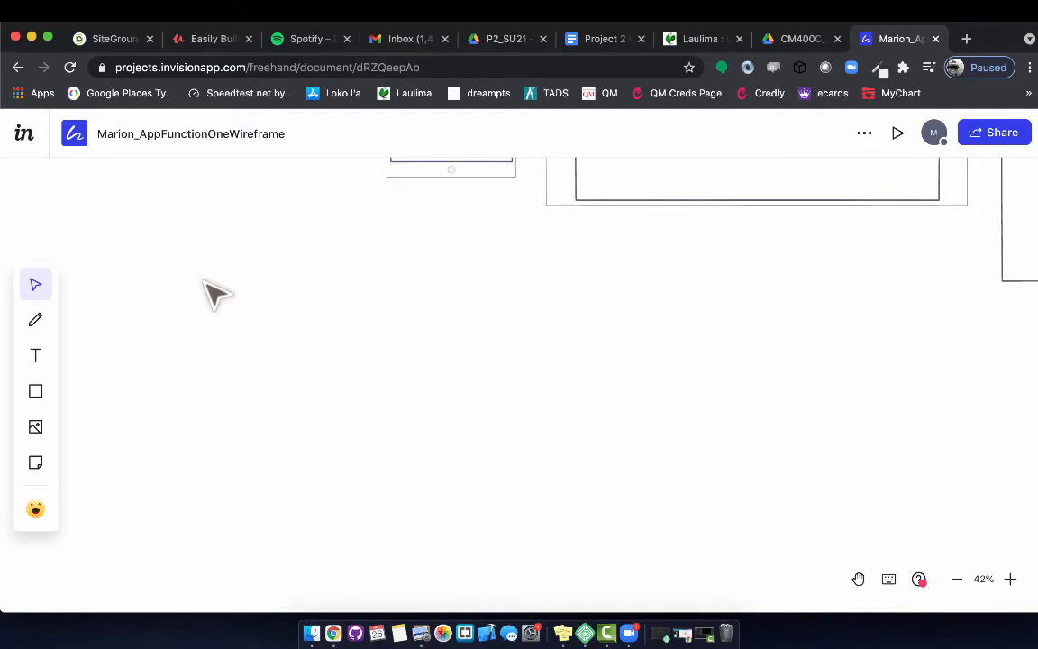
{"action": "scroll", "coordinate": [214, 292], "scroll_direction": "down", "scroll_amount": 3}
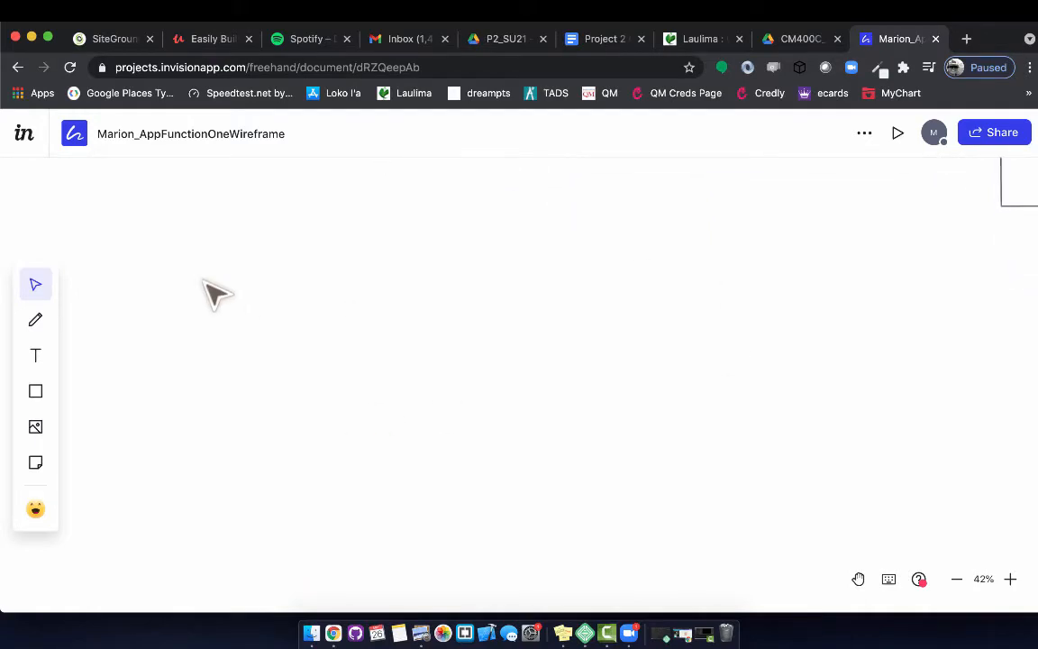
{"action": "scroll", "coordinate": [213, 293], "scroll_direction": "up", "scroll_amount": 2}
{"action": "scroll", "coordinate": [213, 293], "scroll_direction": "up", "scroll_amount": 10}
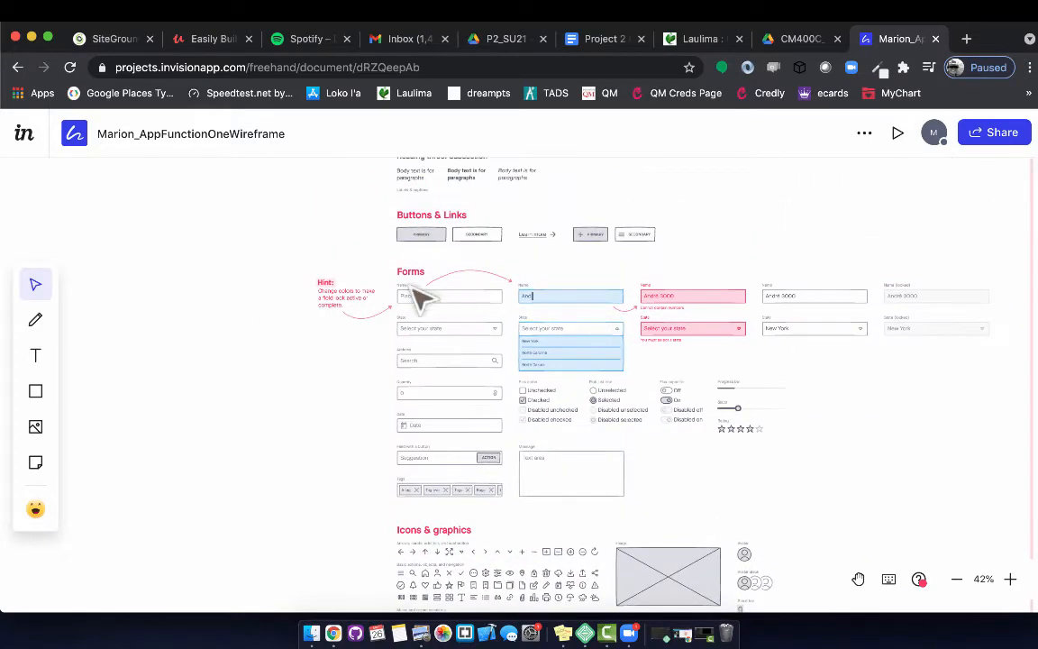
Step: Add a text in the empty area below the Device & Browser Frames with the owner's name followed by "_AppFunctionOneWireframe"
{"action": "scroll", "coordinate": [383, 371], "scroll_direction": "down", "scroll_amount": 15}
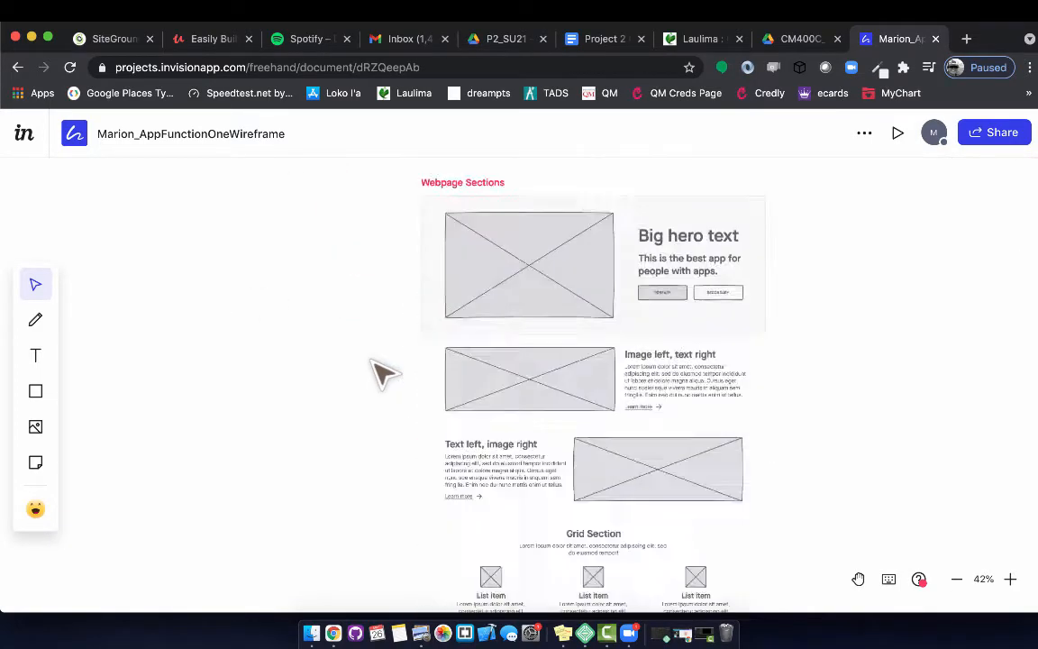
{"action": "scroll", "coordinate": [383, 371], "scroll_direction": "up", "scroll_amount": 5}
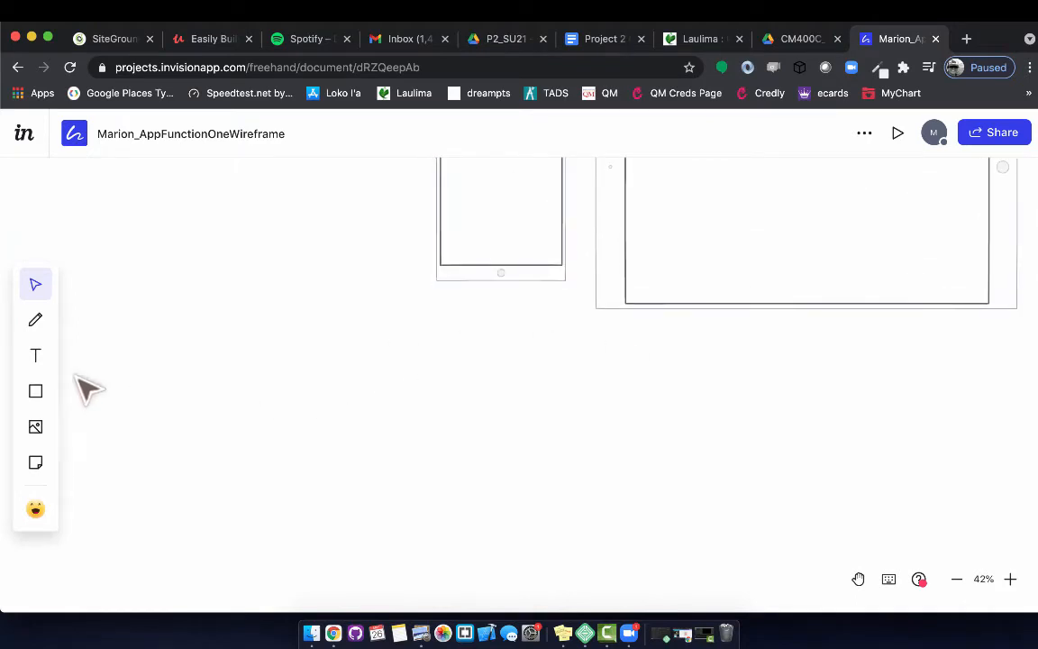
{"action": "left_click", "coordinate": [35, 355]}
{"action": "left_click", "coordinate": [177, 355]}
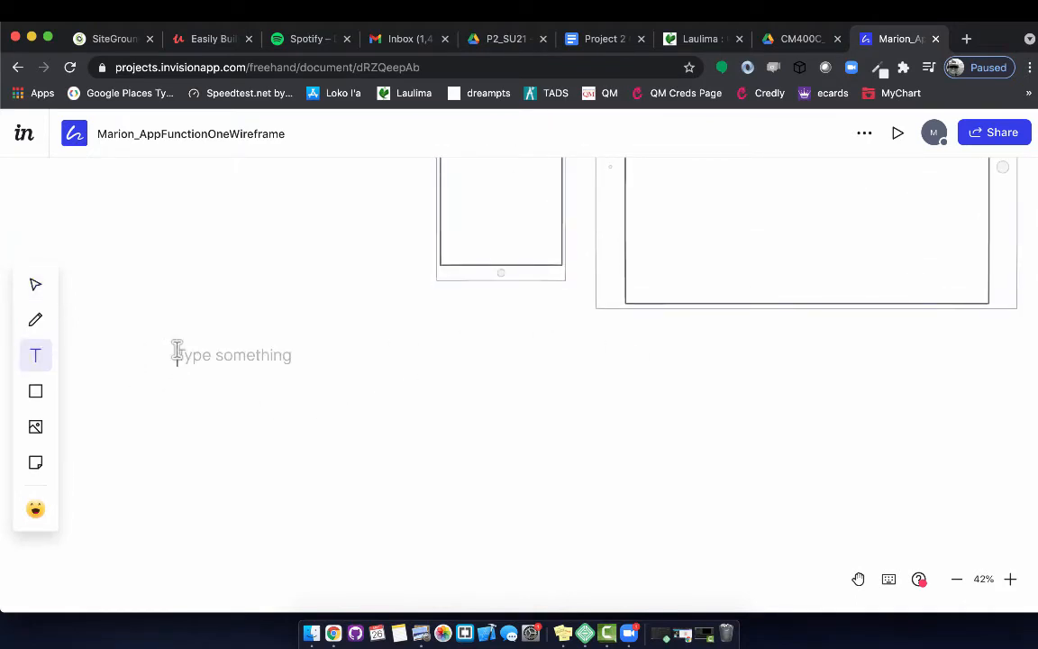
{"action": "type", "text": "Mrion"}
{"action": "key", "text": "BackSpace"}
{"action": "key", "text": "BackSpace"}
{"action": "key", "text": "BackSpace"}
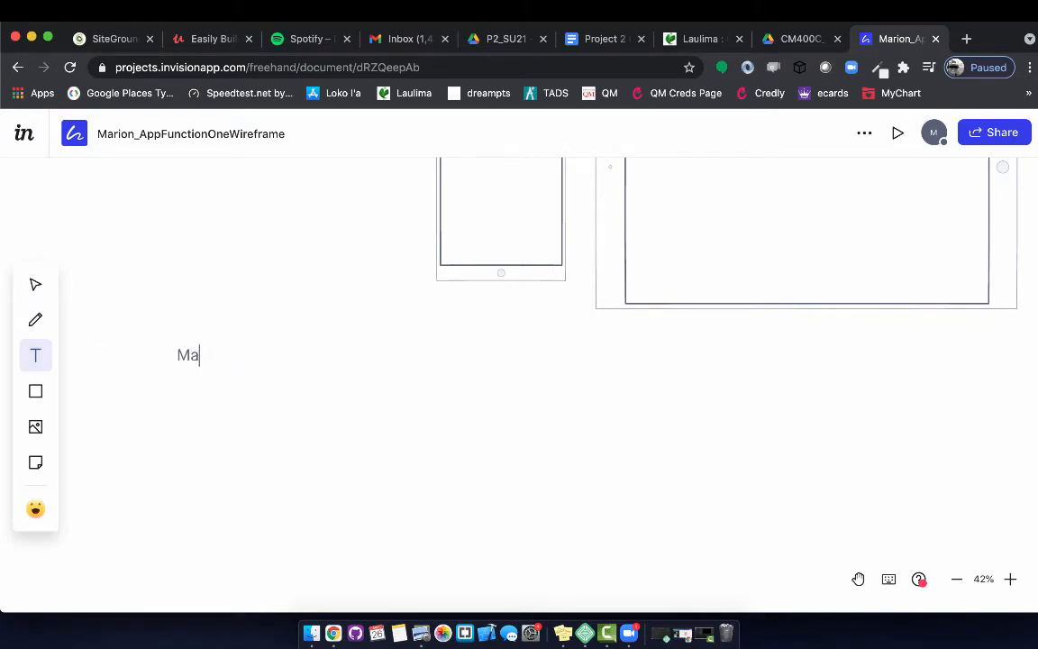
{"action": "type", "text": "rion"}
{"action": "type", "text": "_Wire"}
{"action": "key", "text": "BackSpace"}
{"action": "key", "text": "BackSpace"}
{"action": "key", "text": "BackSpace"}
{"action": "type", "text": "AppFunctionOne"}
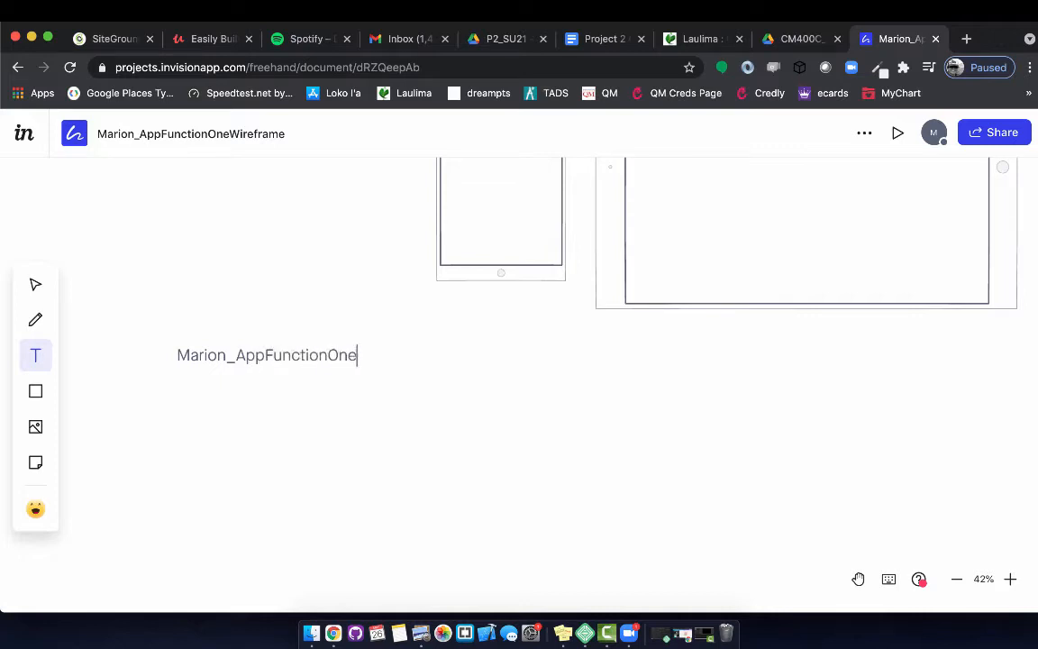
{"action": "type", "text": "Wiref"}
{"action": "type", "text": "ef"}
{"action": "type", "text": "ram"}
{"action": "type", "text": "e"}
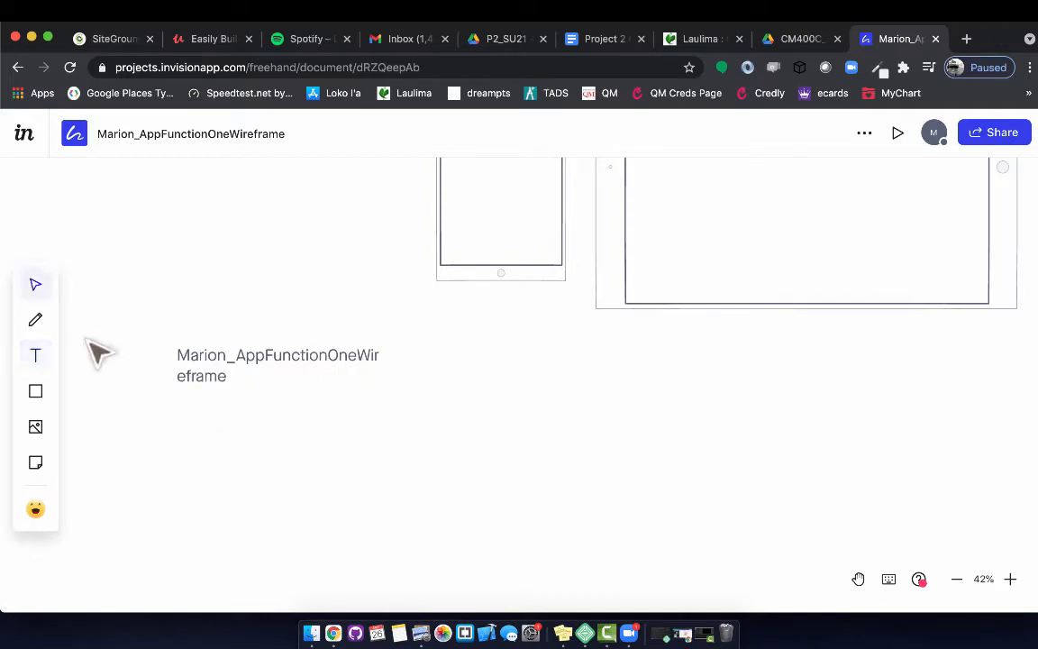
Step: Widen the new title's text box until the whole title fits on one line
{"action": "left_click", "coordinate": [32, 285]}
{"action": "left_click", "coordinate": [191, 360]}
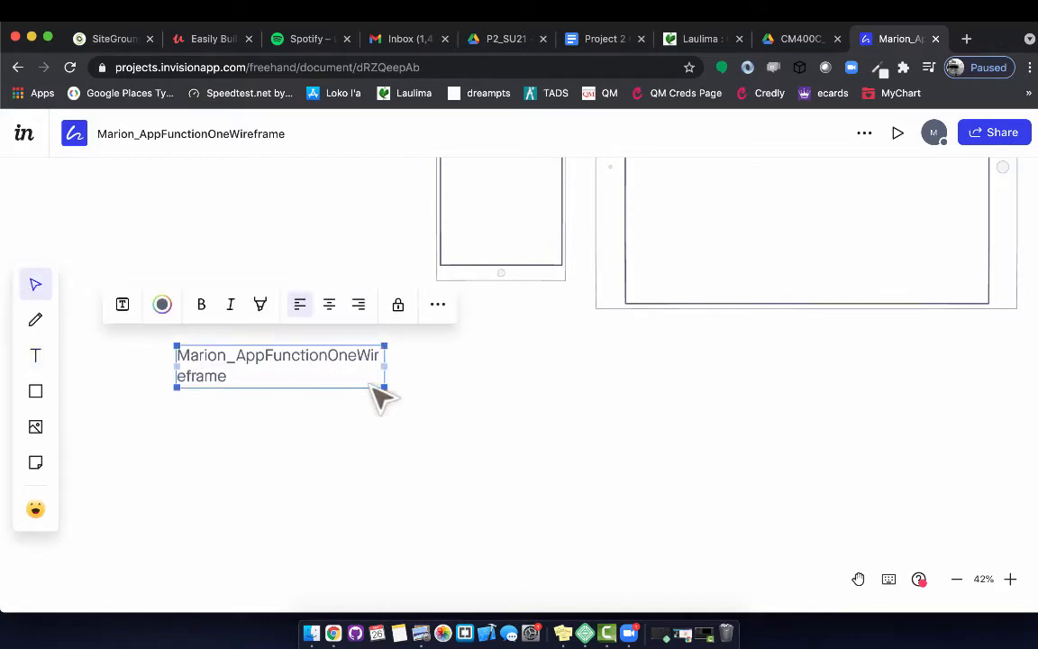
{"action": "left_click_drag", "start_coordinate": [387, 367], "coordinate": [661, 383]}
Step: Add a second line reading "App Function #1 Statement" under the title in the same text box
{"action": "key", "text": "t"}
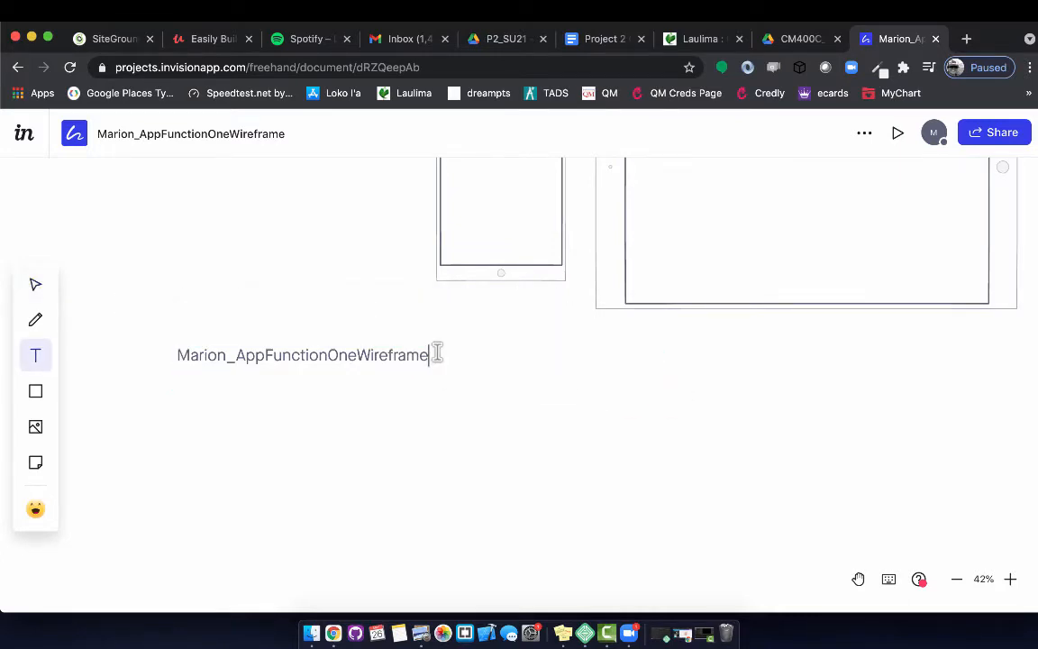
{"action": "left_click", "coordinate": [436, 352]}
{"action": "key", "text": "Return"}
{"action": "type", "text": "App Func"}
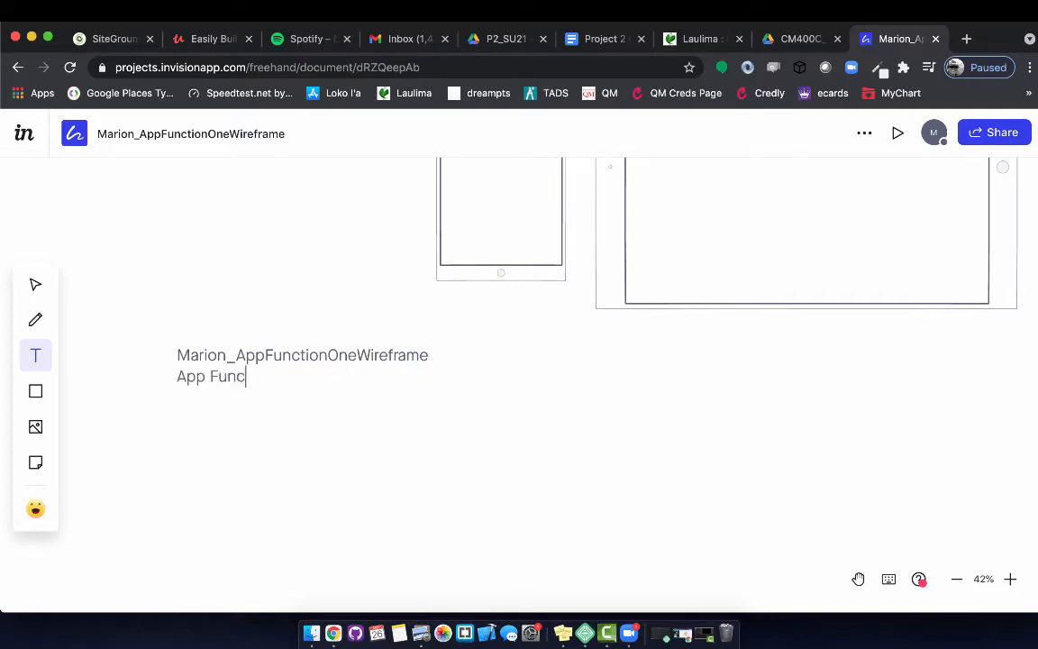
{"action": "type", "text": "tion Statement"}
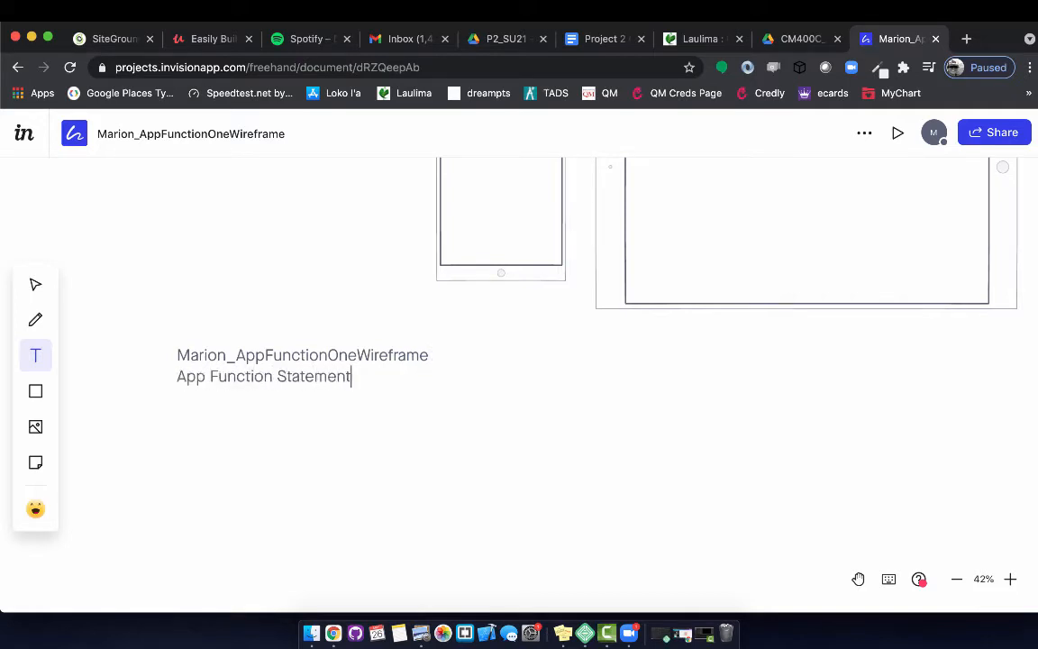
{"action": "left_click", "coordinate": [276, 378]}
{"action": "type", "text": "#1"}
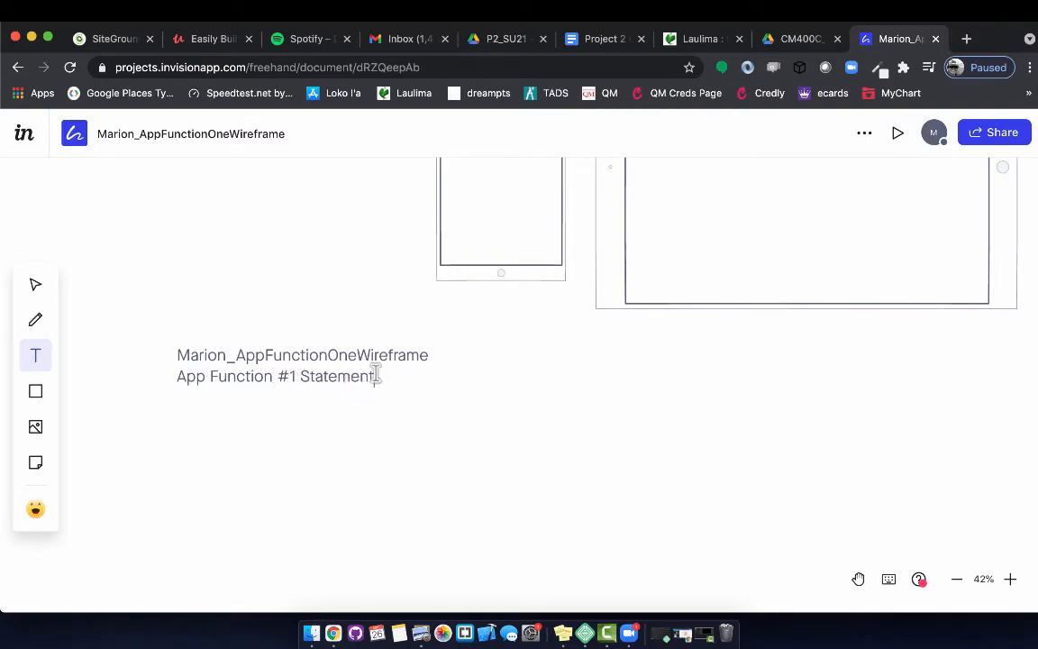
Step: Complete the App Function #1 Statement line with ": Type your App function statement here for me"
{"action": "left_click", "coordinate": [375, 377]}
{"action": "type", "text": ": Type your App function ss"}
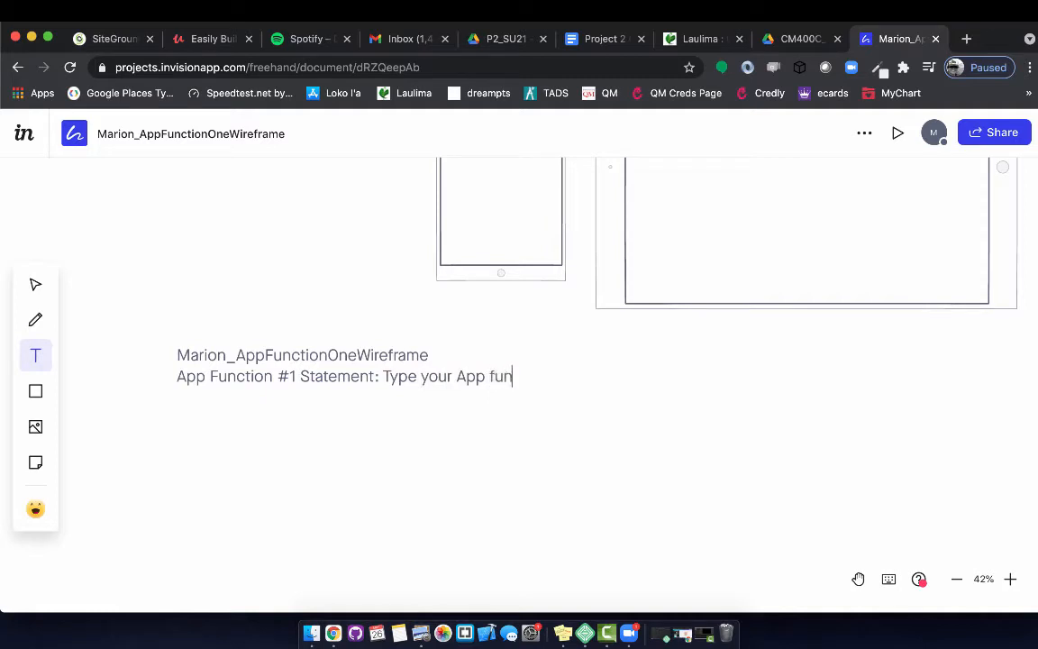
{"action": "key", "text": "BackSpace"}
{"action": "key", "text": "BackSpace"}
{"action": "type", "text": "stat"}
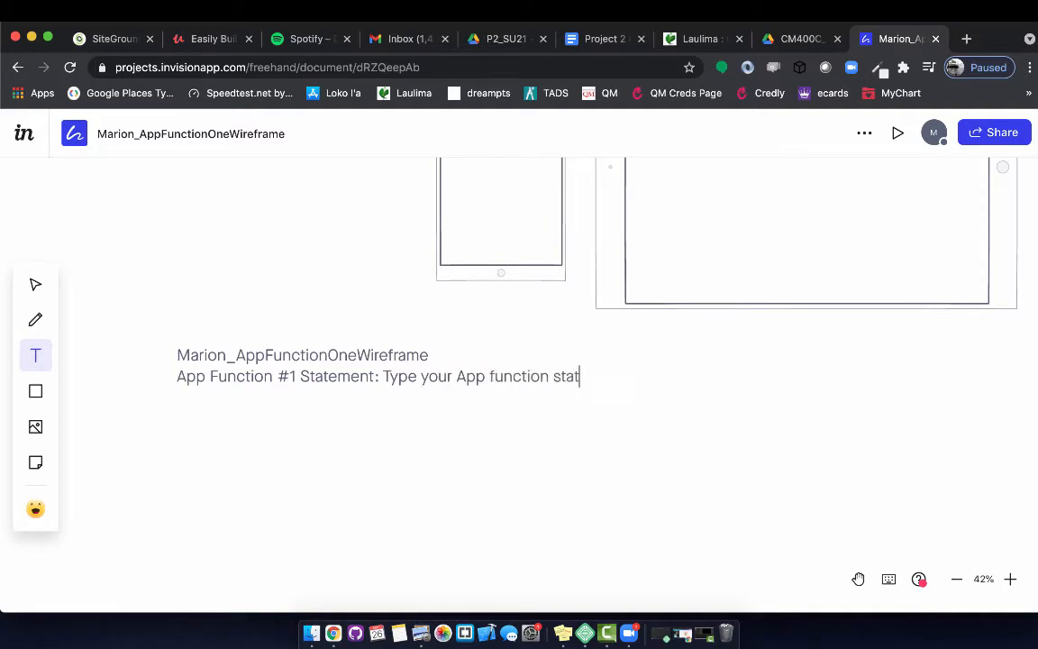
{"action": "type", "text": "ement here for me"}
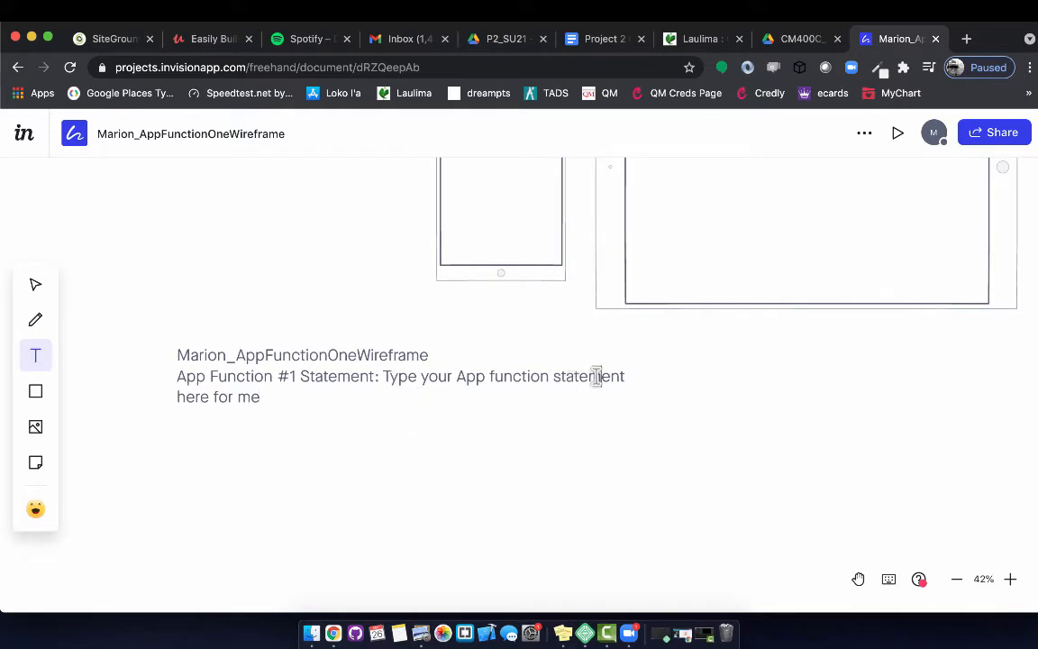
Step: Finish editing the text and widen its box until the function statement fits on one line
{"action": "left_click", "coordinate": [591, 349]}
{"action": "key", "text": "Escape"}
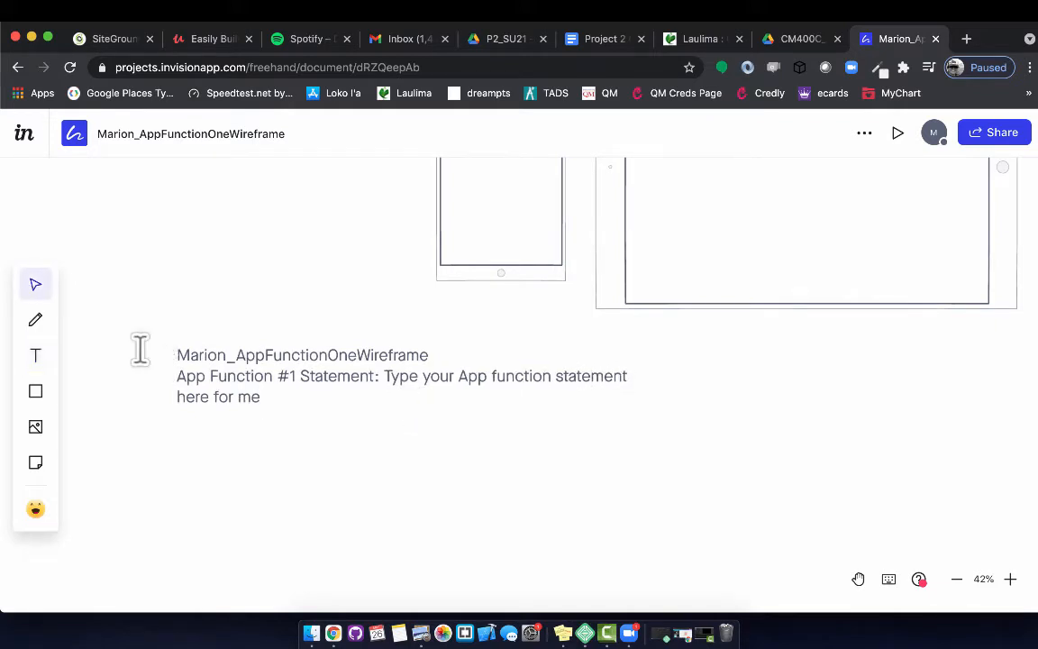
{"action": "left_click", "coordinate": [178, 374]}
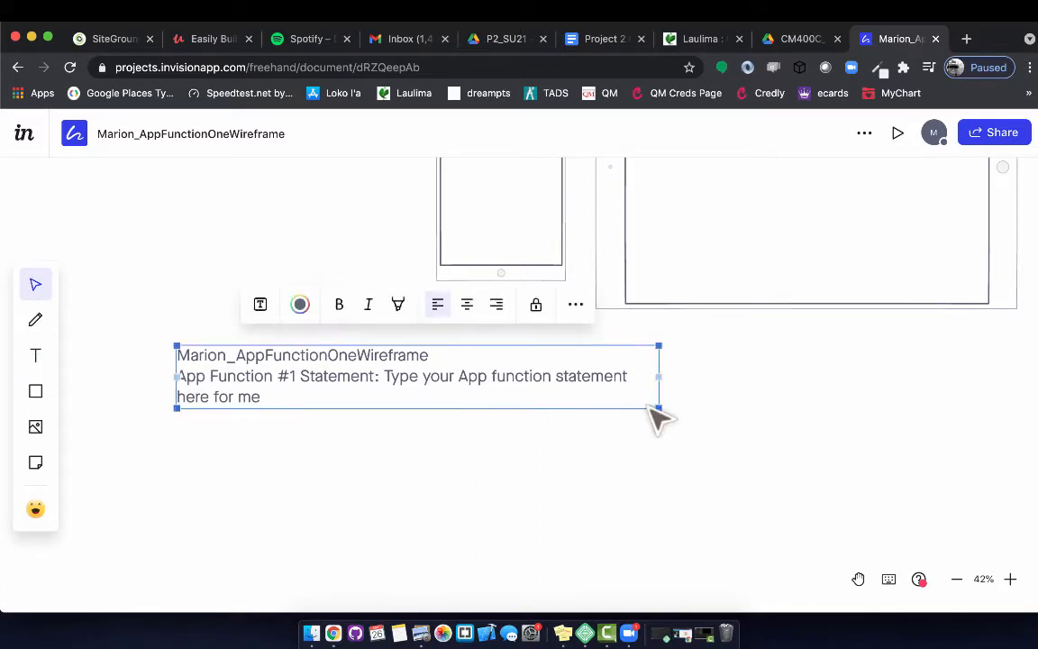
{"action": "left_click_drag", "start_coordinate": [661, 375], "coordinate": [843, 377]}
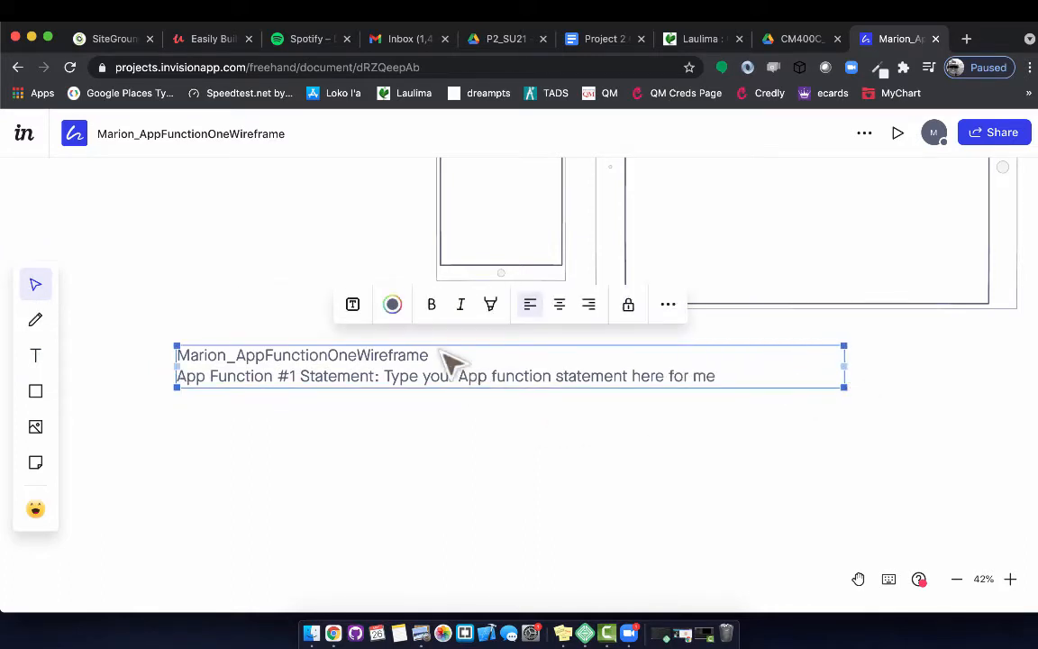
Step: Insert the line "App Goal Statement:" with a long blank of underscores between the title and the function statement
{"action": "left_click", "coordinate": [379, 354]}
{"action": "left_click", "coordinate": [435, 354]}
{"action": "key", "text": "Return"}
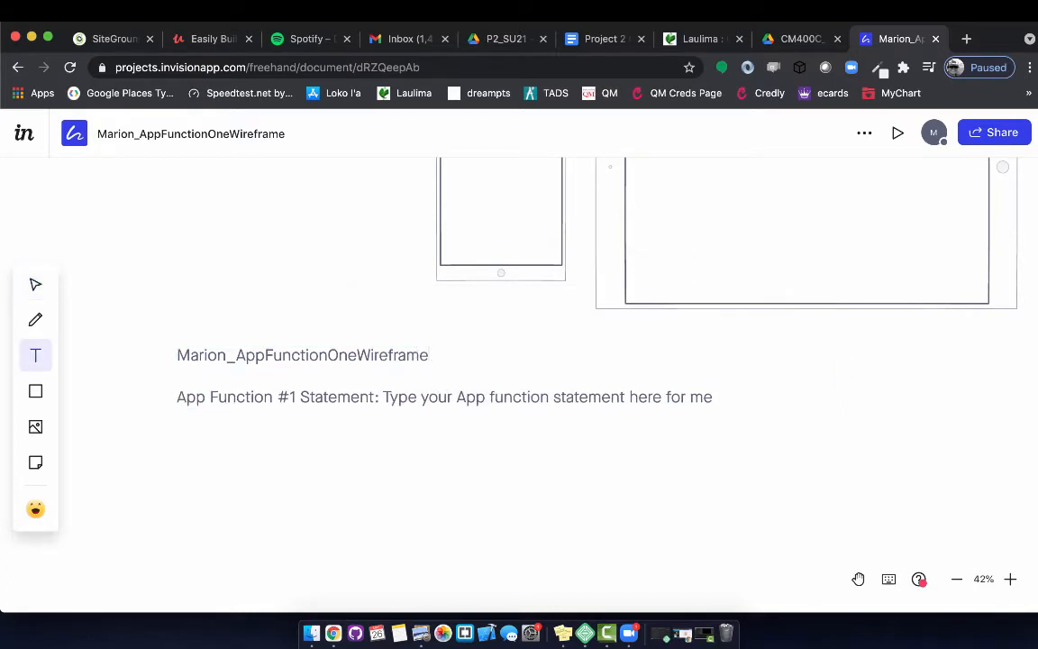
{"action": "type", "text": "App Goa"}
{"action": "type", "text": "ls"}
{"action": "type", "text": " Statmen"}
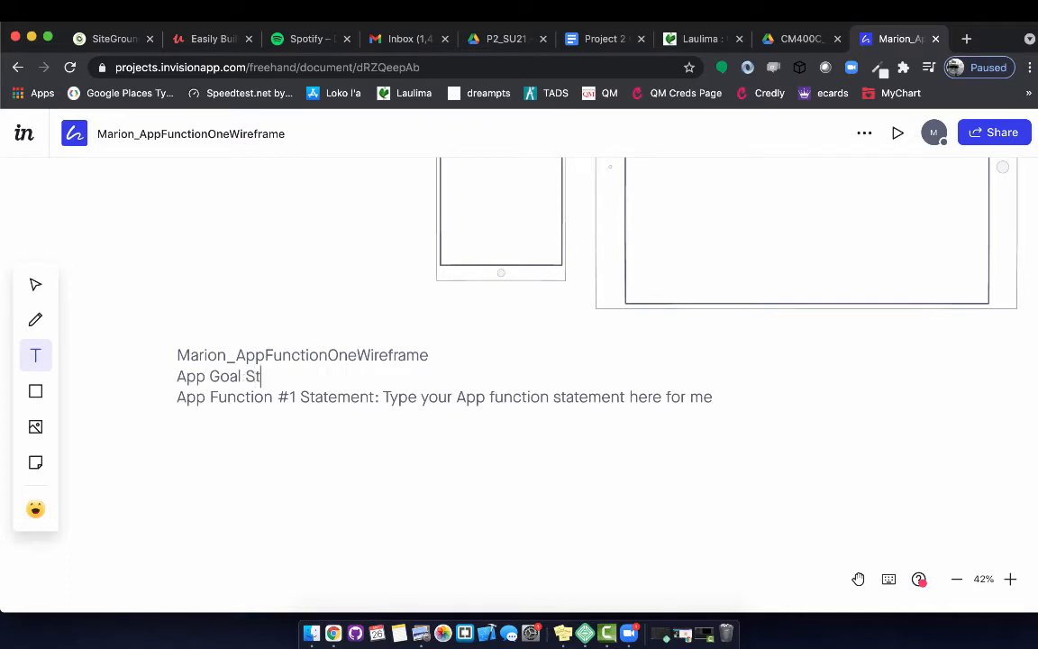
{"action": "key", "text": "BackSpace"}
{"action": "key", "text": "BackSpace"}
{"action": "key", "text": "BackSpace"}
{"action": "type", "text": "ement: ___________________________"}
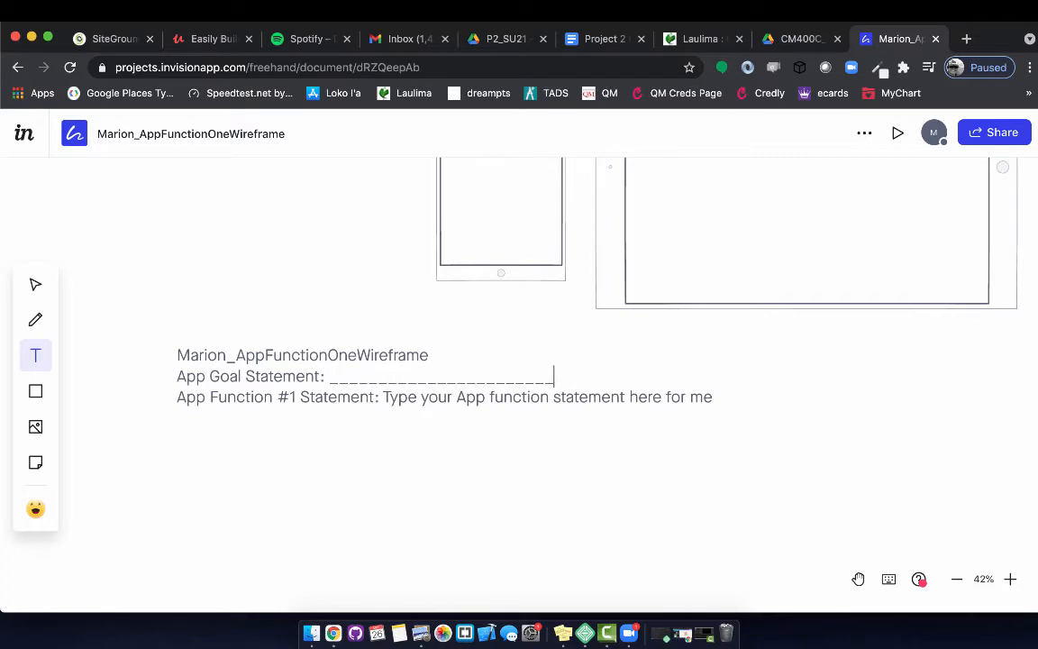
{"action": "type", "text": "___________________"}
Step: Replace the placeholder sentence after "App Function #1 Statement:" with a long blank of underscores and finish editing
{"action": "left_click", "coordinate": [448, 397]}
{"action": "left_click_drag", "start_coordinate": [735, 397], "coordinate": [389, 398]}
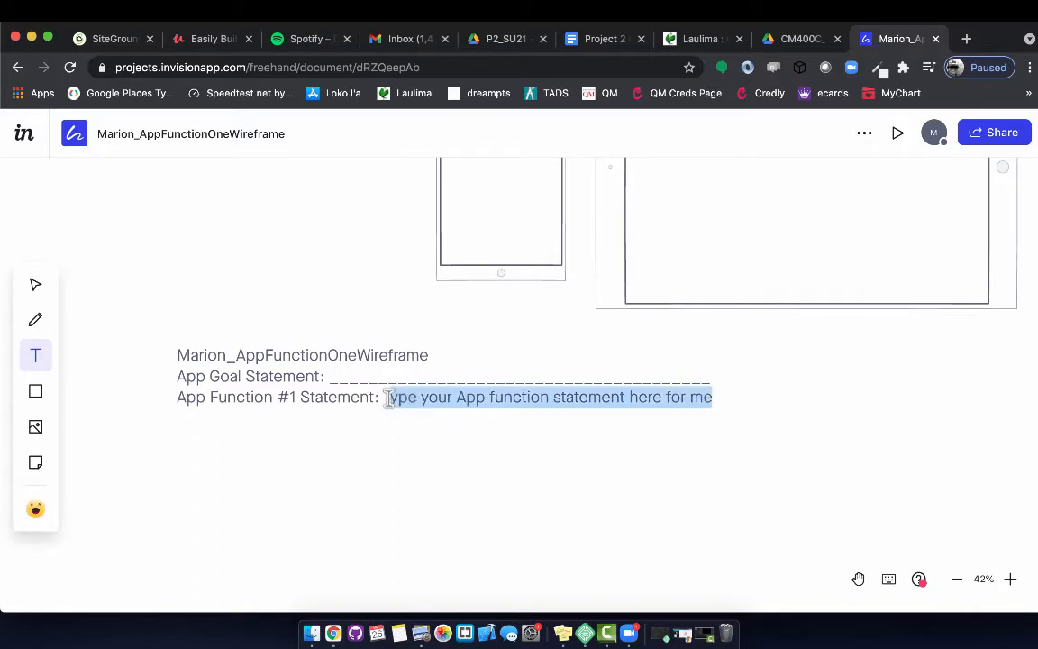
{"action": "key", "text": "BackSpace"}
{"action": "type", "text": "_"}
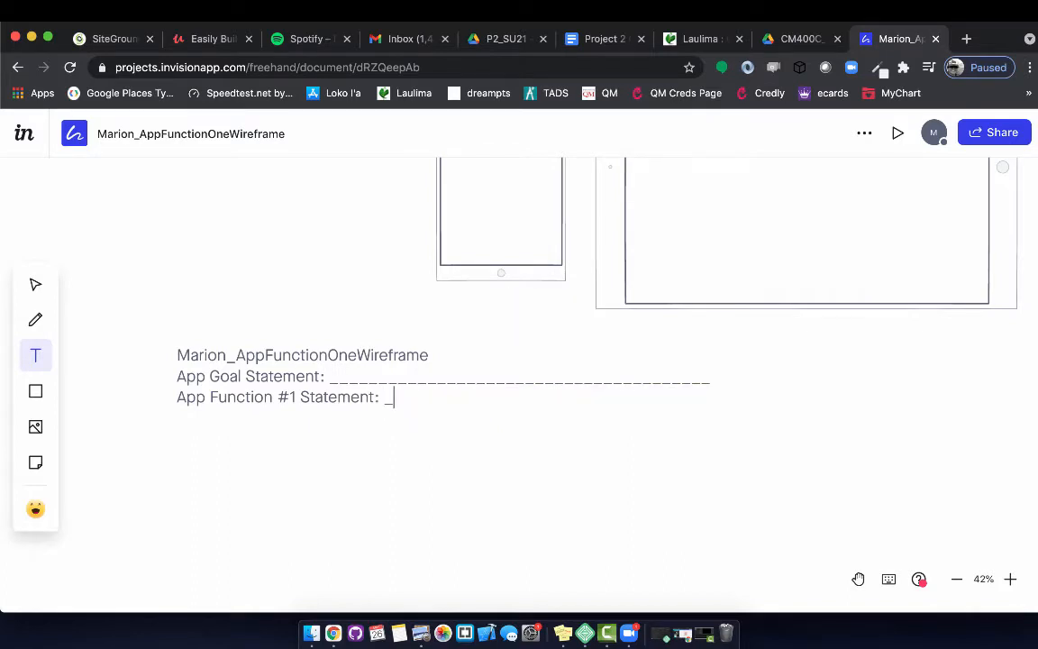
{"action": "type", "text": "____________________________"}
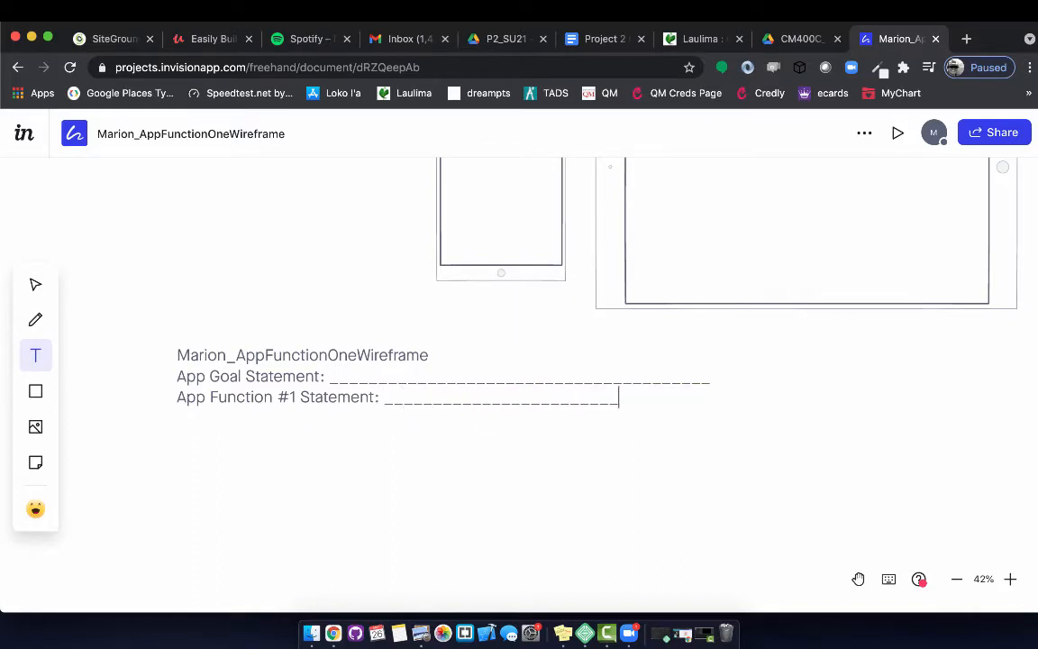
{"action": "type", "text": "___________"}
{"action": "left_click", "coordinate": [770, 442]}
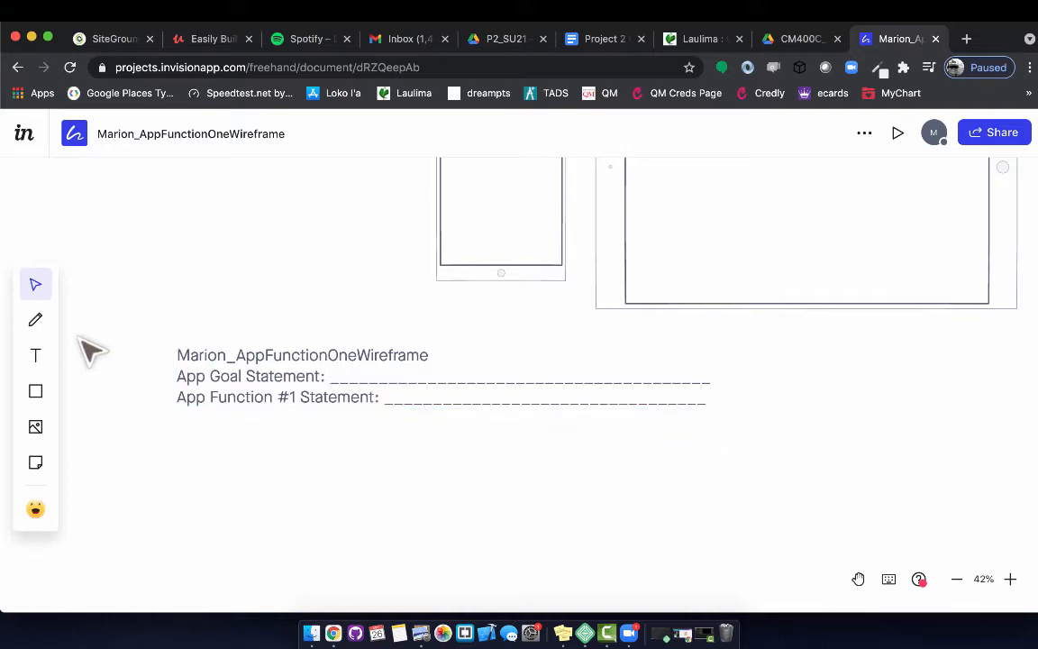
Step: Move the heading text block slightly up and to the right beneath the device frames, and leave it selected
{"action": "scroll", "coordinate": [241, 272], "scroll_direction": "up", "scroll_amount": 2}
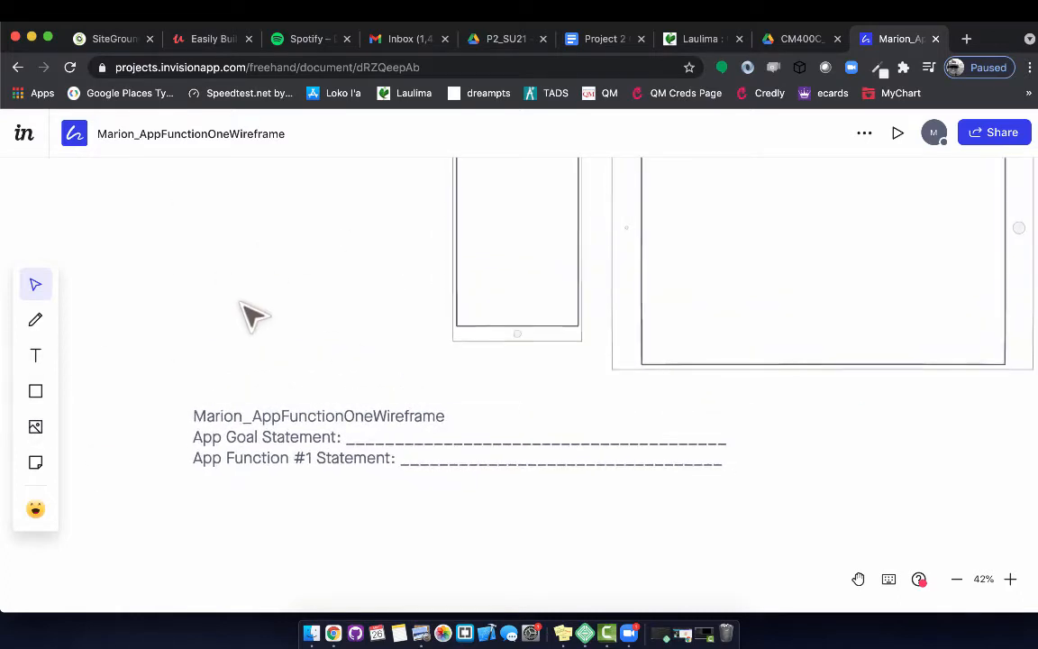
{"action": "scroll", "coordinate": [251, 313], "scroll_direction": "down", "scroll_amount": 3}
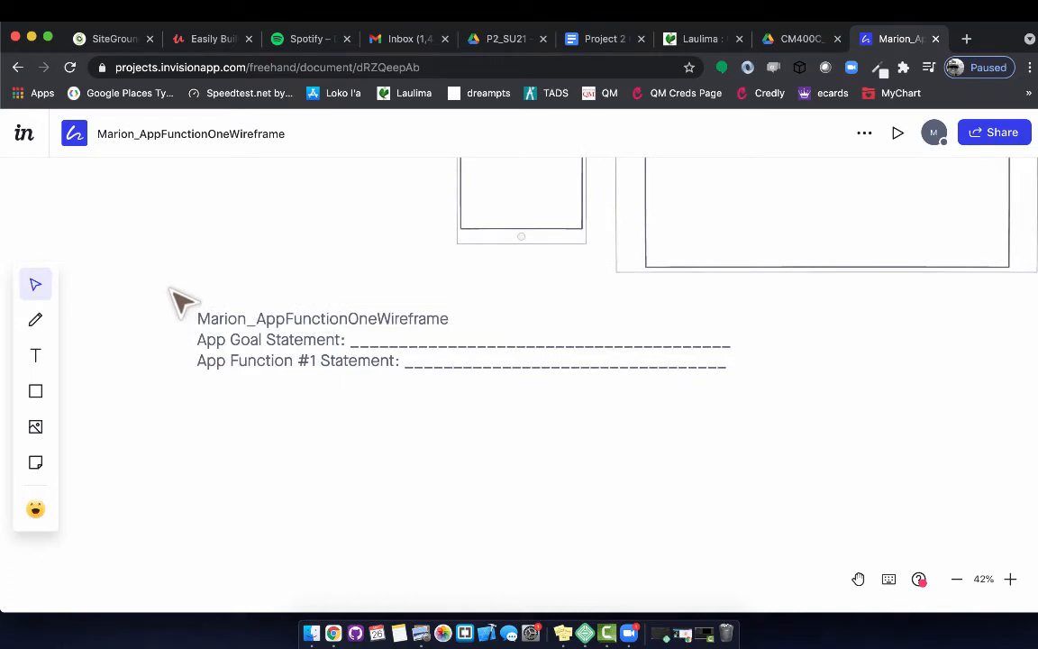
{"action": "left_click", "coordinate": [215, 332]}
{"action": "mouse_move", "coordinate": [206, 317]}
{"action": "left_mouse_down"}
{"action": "mouse_move", "coordinate": [204, 431]}
{"action": "mouse_move", "coordinate": [220, 308]}
{"action": "left_mouse_up"}
{"action": "left_click", "coordinate": [135, 329]}
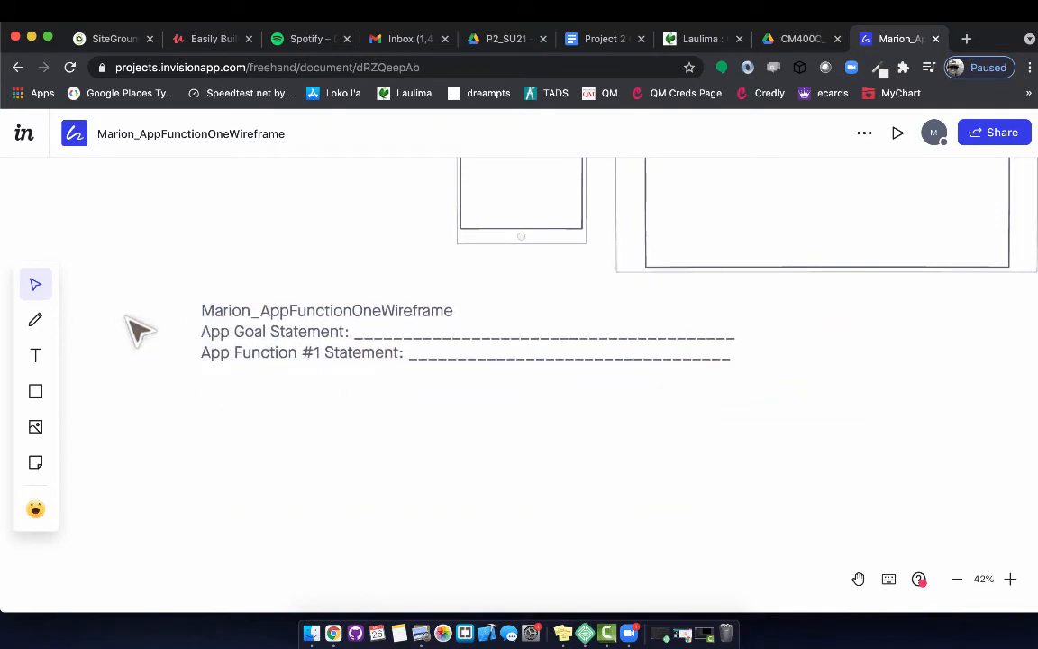
{"action": "left_click", "coordinate": [223, 317]}
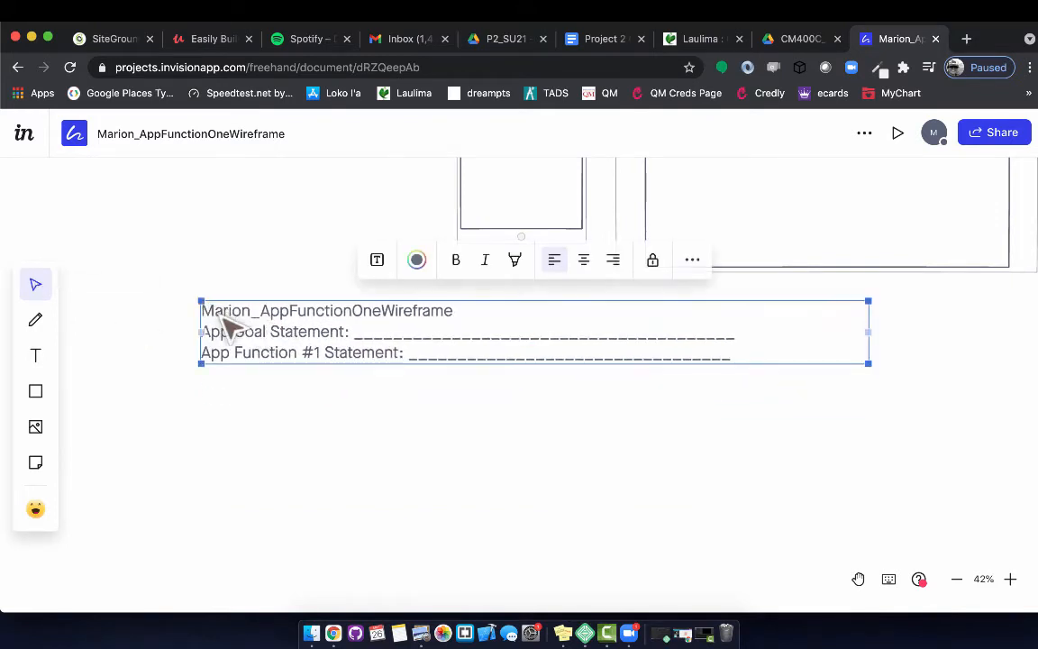
Step: Move the heading text block farther down, well clear of the device frames, and deselect it
{"action": "left_click_drag", "start_coordinate": [218, 358], "coordinate": [216, 545]}
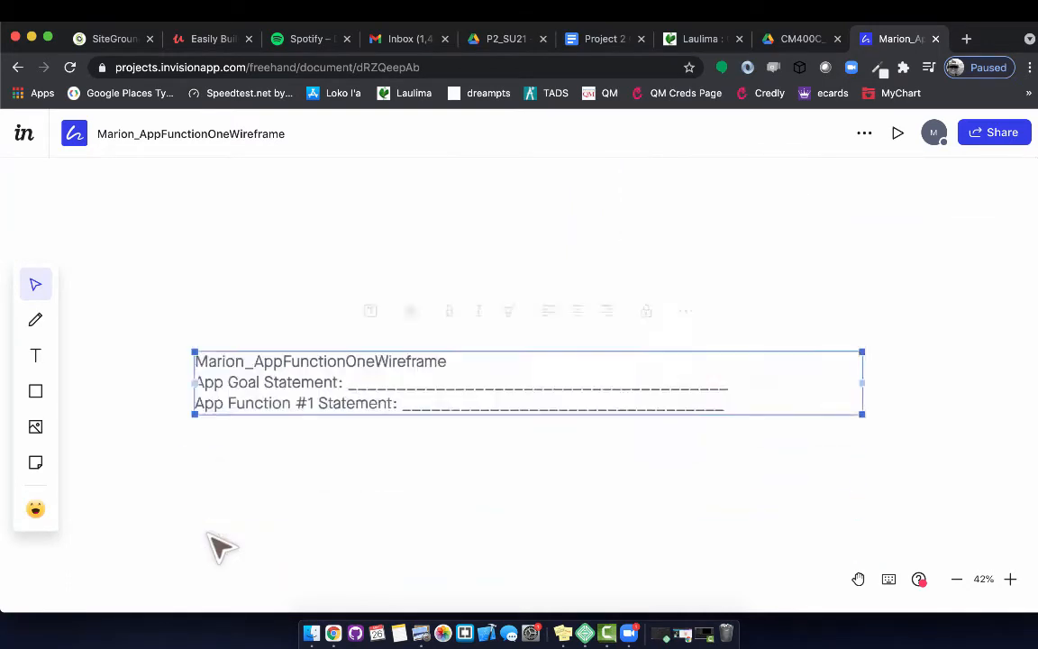
{"action": "left_click_drag", "start_coordinate": [259, 267], "coordinate": [279, 364]}
{"action": "left_click", "coordinate": [359, 202]}
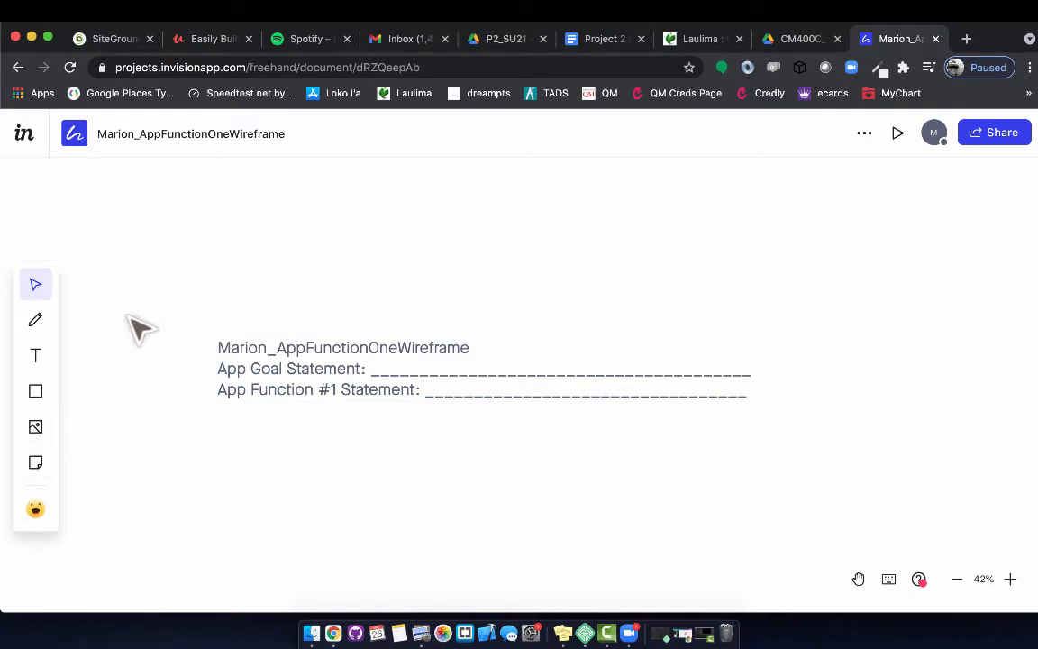
Step: Upload the image Lokola_WireframeSketch.jpeg from the Downloads folder to the canvas
{"action": "left_click", "coordinate": [36, 426]}
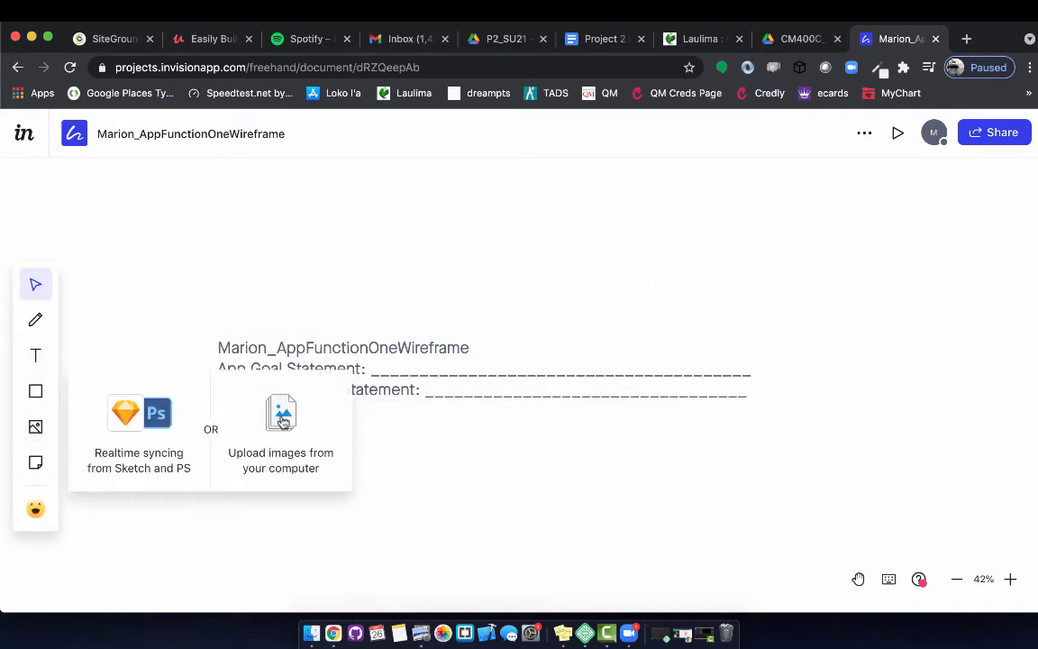
{"action": "left_click", "coordinate": [281, 417]}
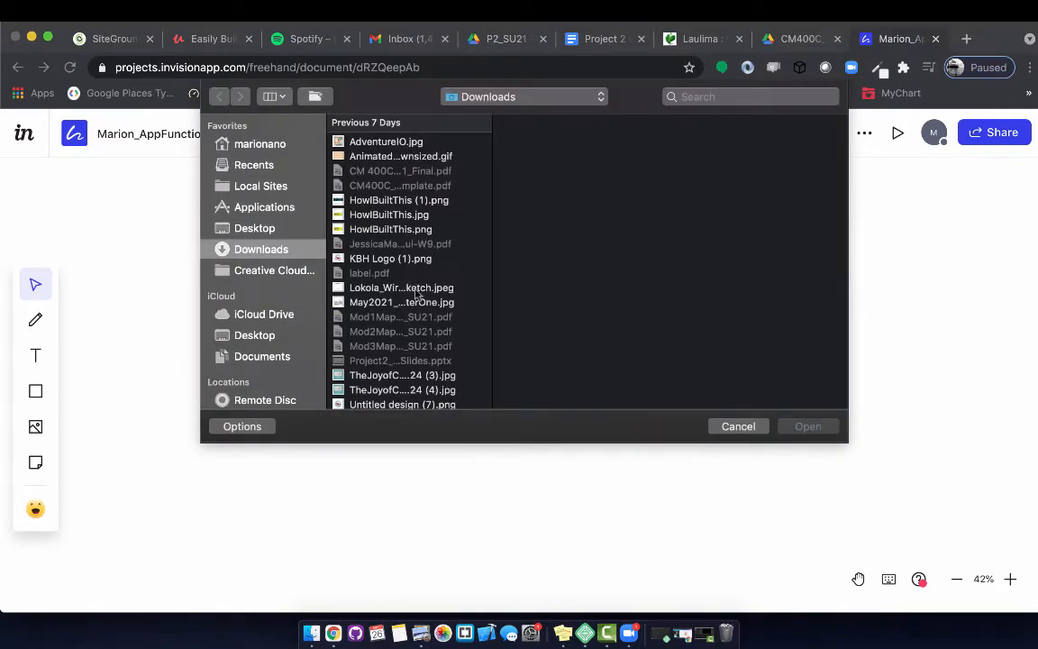
{"action": "left_click", "coordinate": [415, 287]}
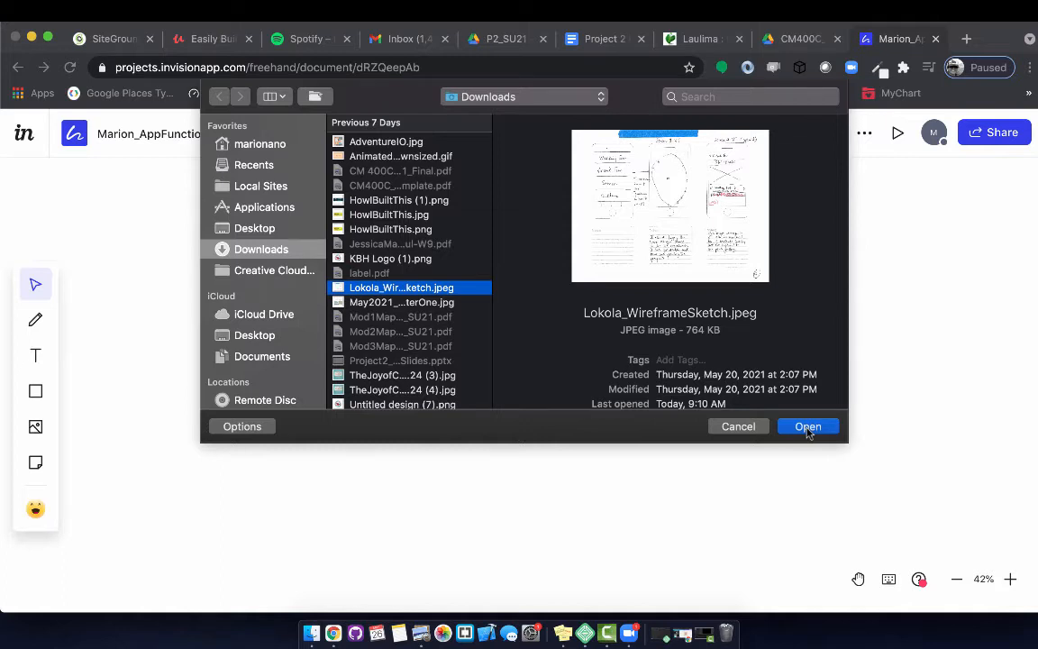
{"action": "left_click", "coordinate": [808, 427]}
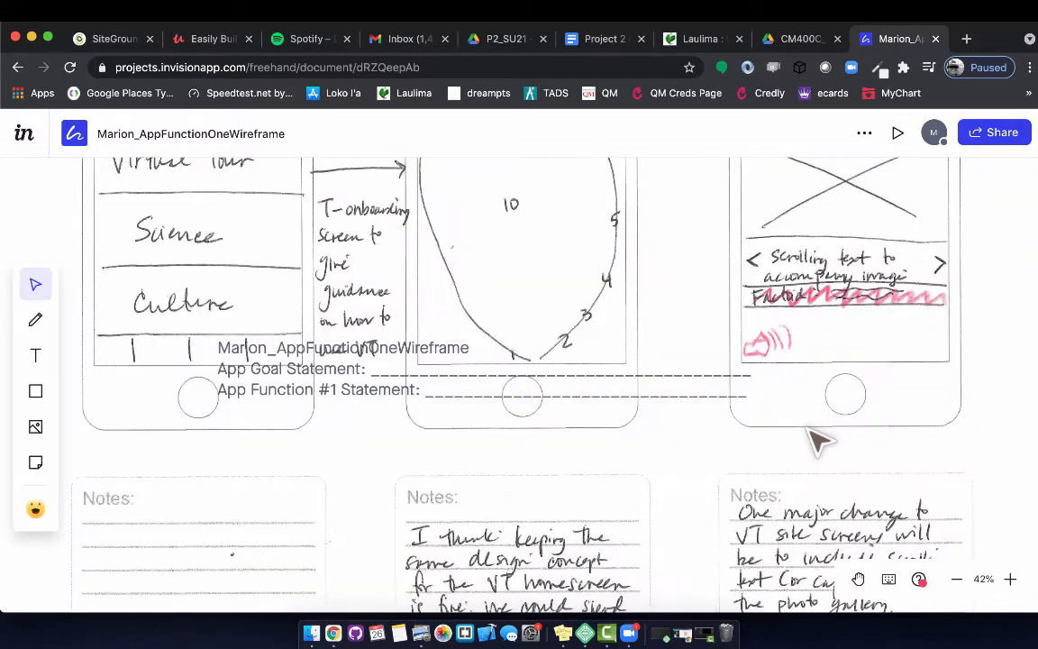
Step: Scale the uploaded sketch image down to well under half its size so it no longer overlaps the heading text
{"action": "scroll", "coordinate": [857, 422], "scroll_direction": "down", "scroll_amount": 3}
{"action": "scroll", "coordinate": [857, 421], "scroll_direction": "right", "scroll_amount": 2}
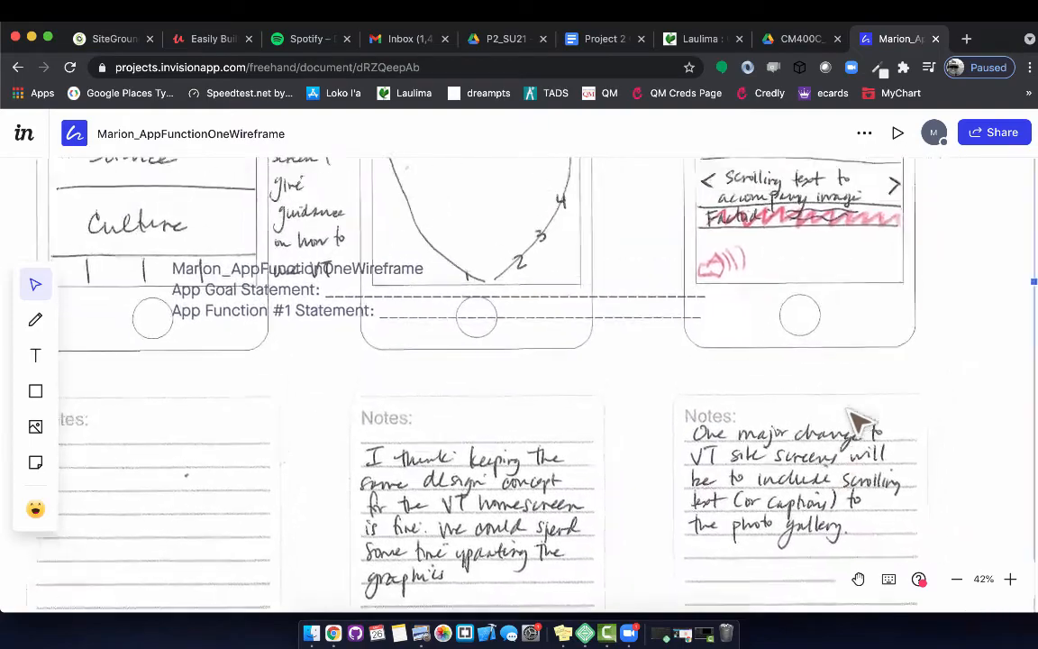
{"action": "scroll", "coordinate": [856, 421], "scroll_direction": "up", "scroll_amount": 5}
{"action": "scroll", "coordinate": [857, 421], "scroll_direction": "right", "scroll_amount": 3}
{"action": "scroll", "coordinate": [857, 422], "scroll_direction": "down", "scroll_amount": 7}
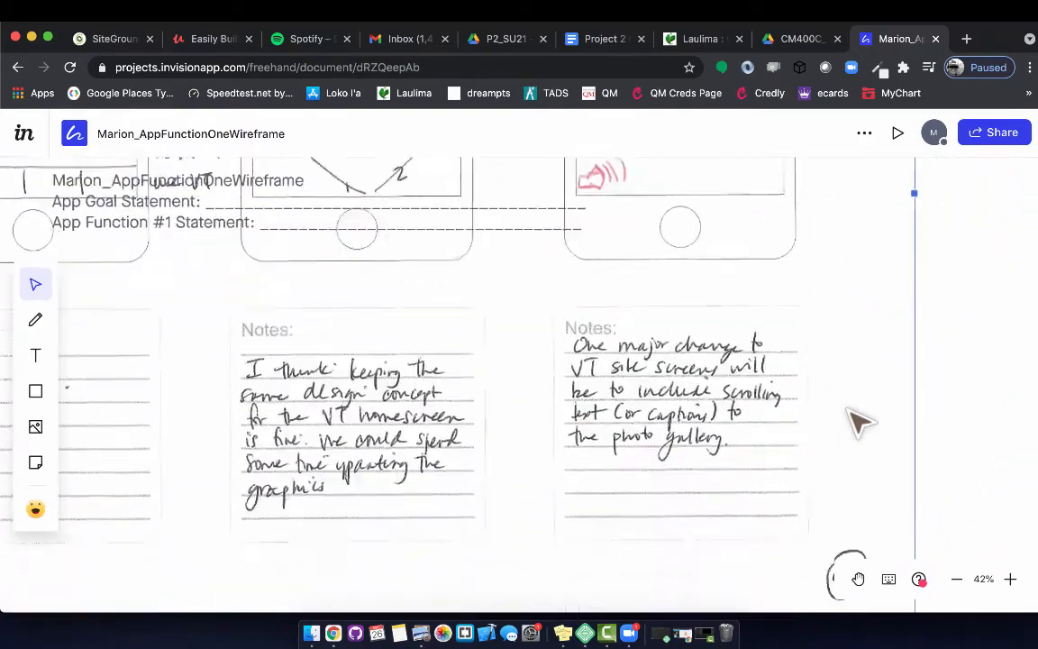
{"action": "scroll", "coordinate": [857, 422], "scroll_direction": "down", "scroll_amount": 4}
{"action": "left_click_drag", "start_coordinate": [927, 475], "coordinate": [583, 353]}
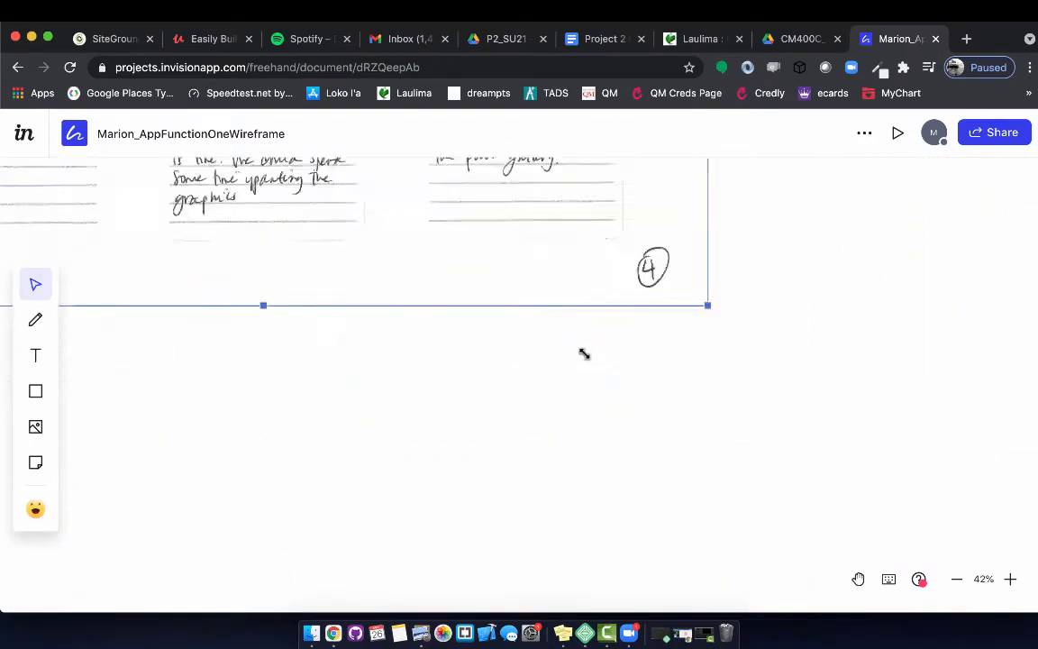
{"action": "scroll", "coordinate": [379, 298], "scroll_direction": "up", "scroll_amount": 5}
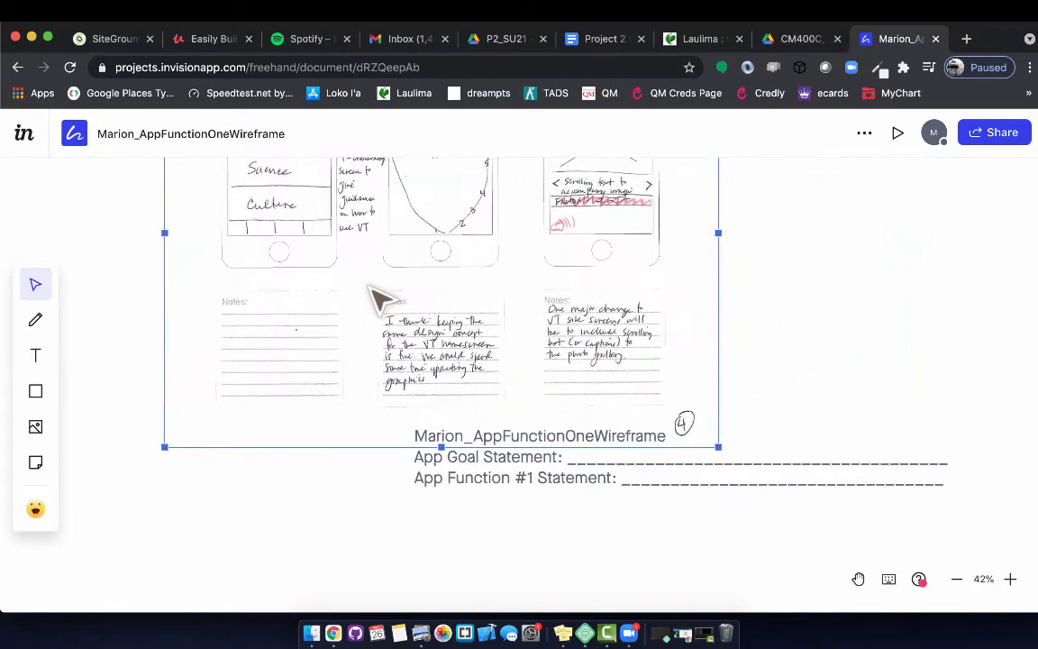
{"action": "left_click_drag", "start_coordinate": [717, 445], "coordinate": [587, 356]}
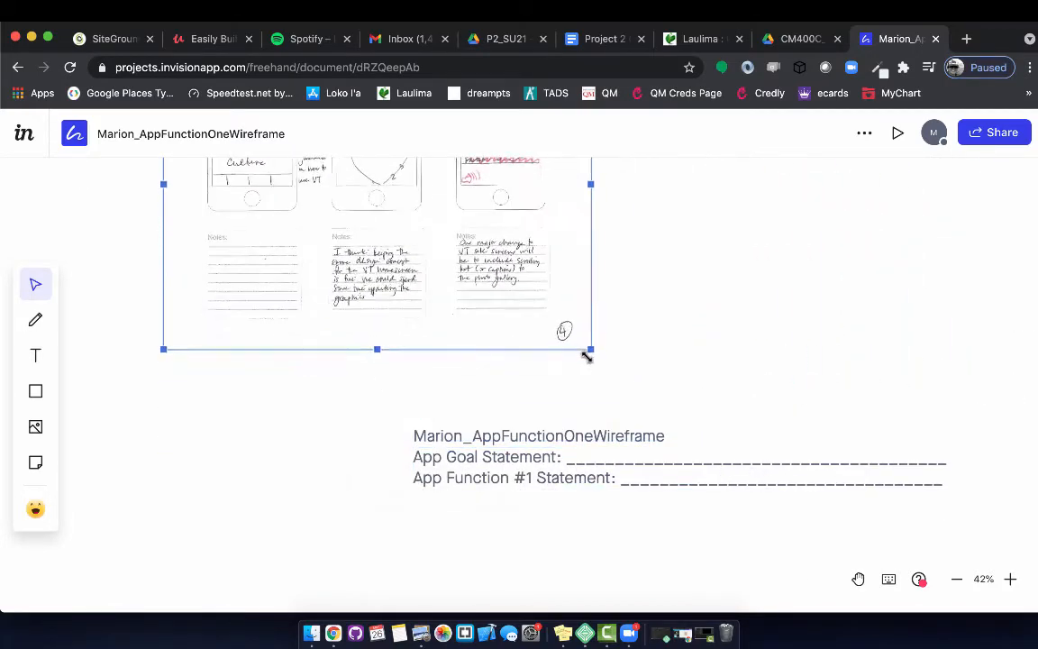
Step: Shrink the sketch image slightly more, place it below and to the left of the heading text, and deselect it
{"action": "scroll", "coordinate": [591, 360], "scroll_direction": "up", "scroll_amount": 5}
{"action": "mouse_move", "coordinate": [451, 331]}
{"action": "left_mouse_down"}
{"action": "mouse_move", "coordinate": [551, 378]}
{"action": "mouse_move", "coordinate": [647, 387]}
{"action": "left_mouse_up"}
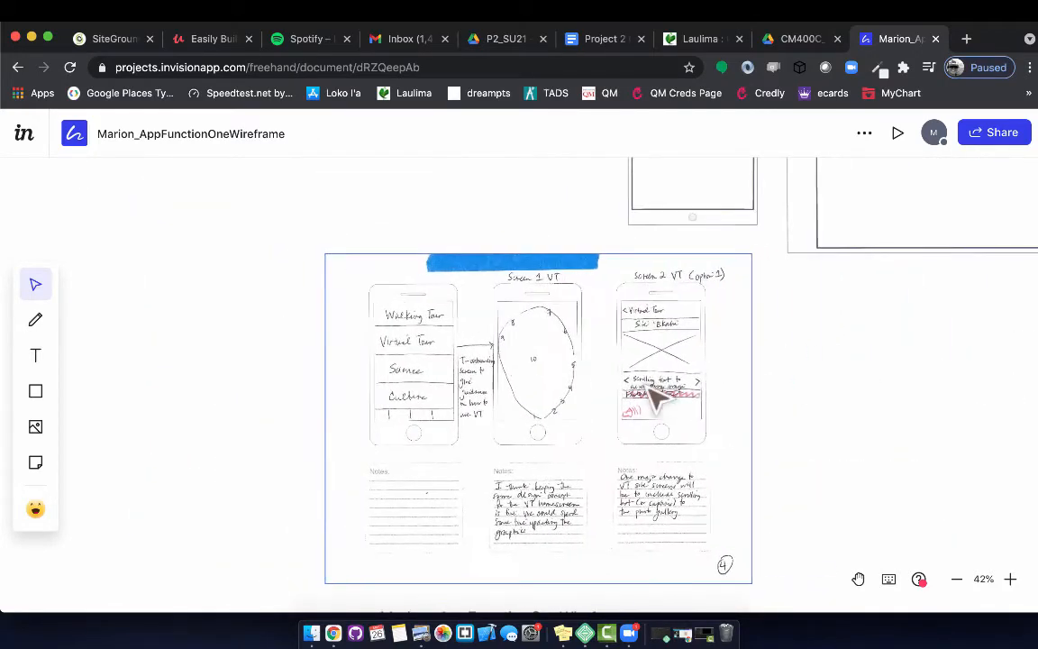
{"action": "scroll", "coordinate": [653, 391], "scroll_direction": "down", "scroll_amount": 4}
{"action": "scroll", "coordinate": [652, 391], "scroll_direction": "right", "scroll_amount": 3}
{"action": "left_click_drag", "start_coordinate": [664, 465], "coordinate": [630, 447]}
{"action": "scroll", "coordinate": [630, 447], "scroll_direction": "down", "scroll_amount": 5}
{"action": "scroll", "coordinate": [630, 447], "scroll_direction": "left", "scroll_amount": 3}
{"action": "mouse_move", "coordinate": [563, 260]}
{"action": "left_mouse_down"}
{"action": "mouse_move", "coordinate": [280, 612]}
{"action": "mouse_move", "coordinate": [273, 646]}
{"action": "left_mouse_up"}
{"action": "scroll", "coordinate": [563, 539], "scroll_direction": "down", "scroll_amount": 4}
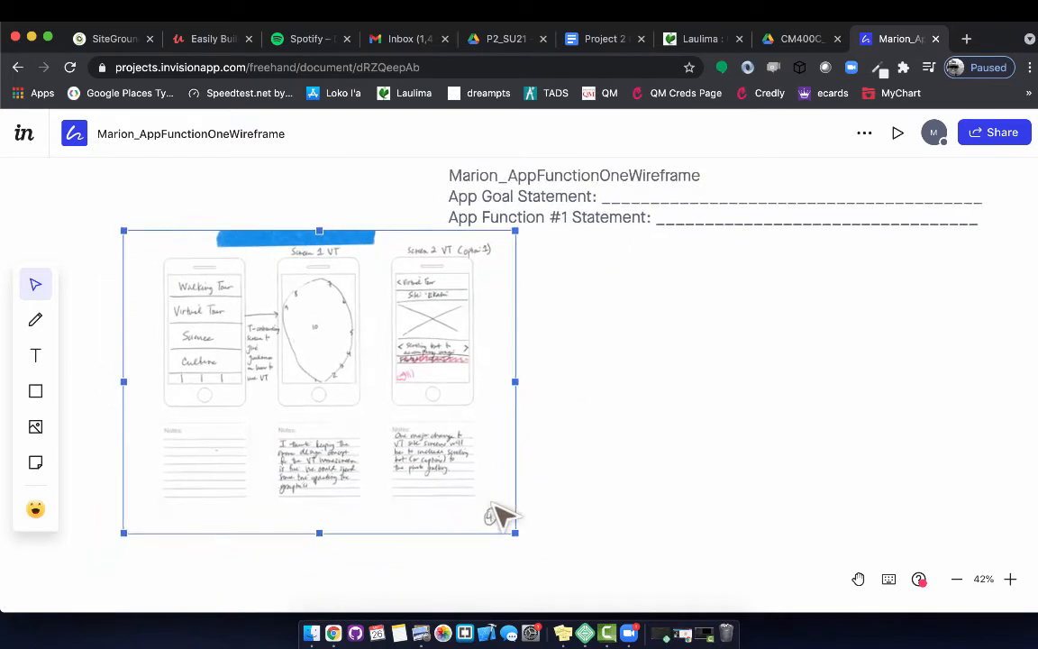
{"action": "left_click", "coordinate": [628, 493]}
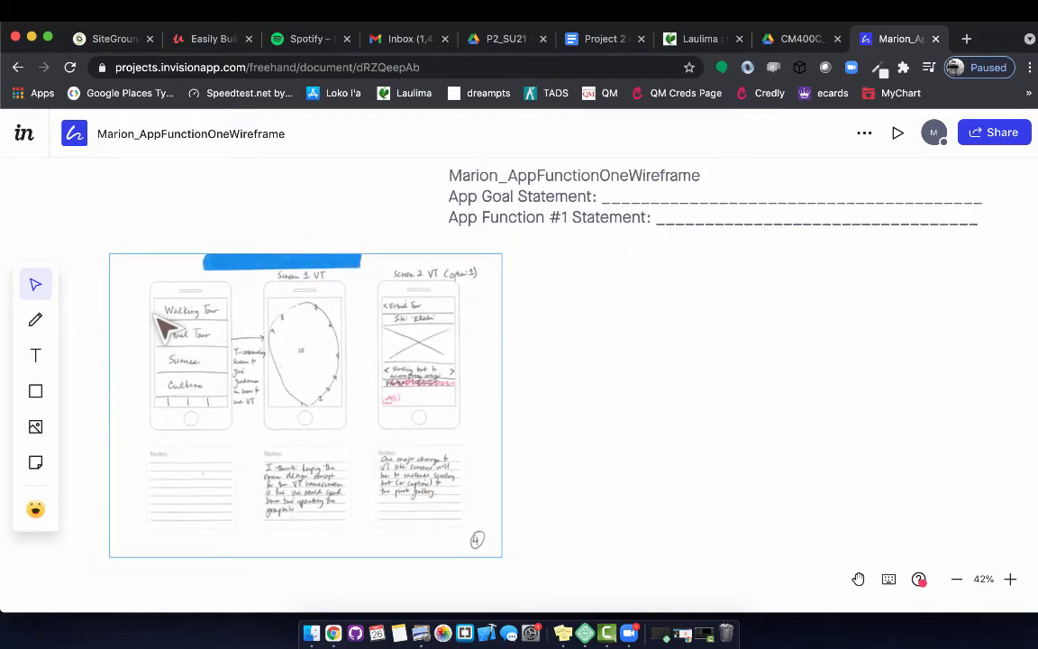
Step: Add a text label "Screen 1(Homescreen)" below the heading, to the right of the sketch image
{"action": "scroll", "coordinate": [617, 414], "scroll_direction": "up", "scroll_amount": 1}
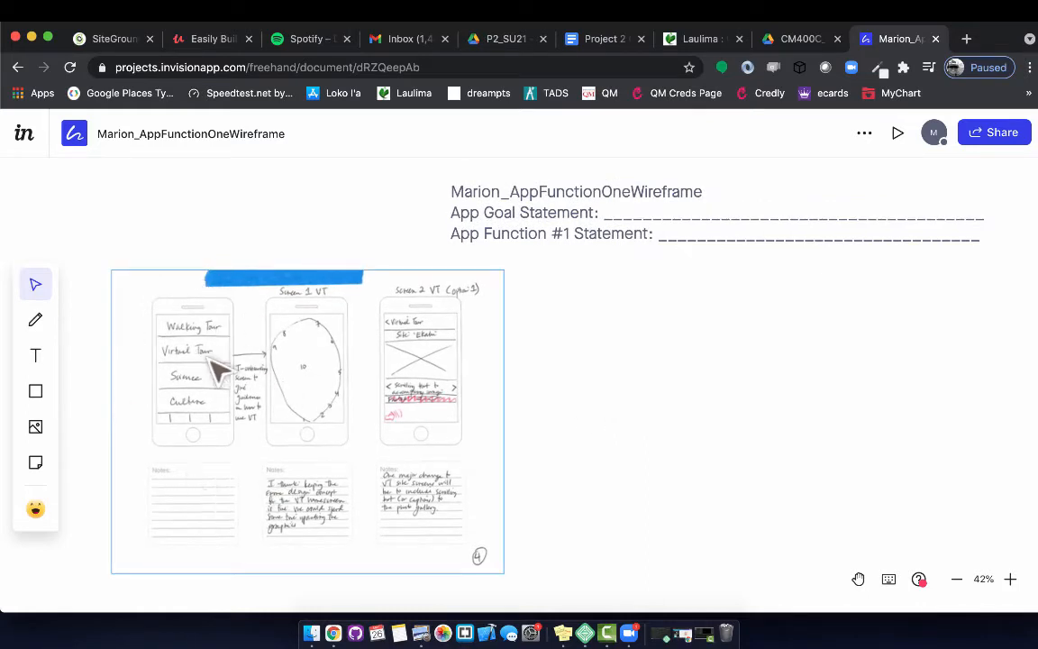
{"action": "left_click", "coordinate": [35, 353]}
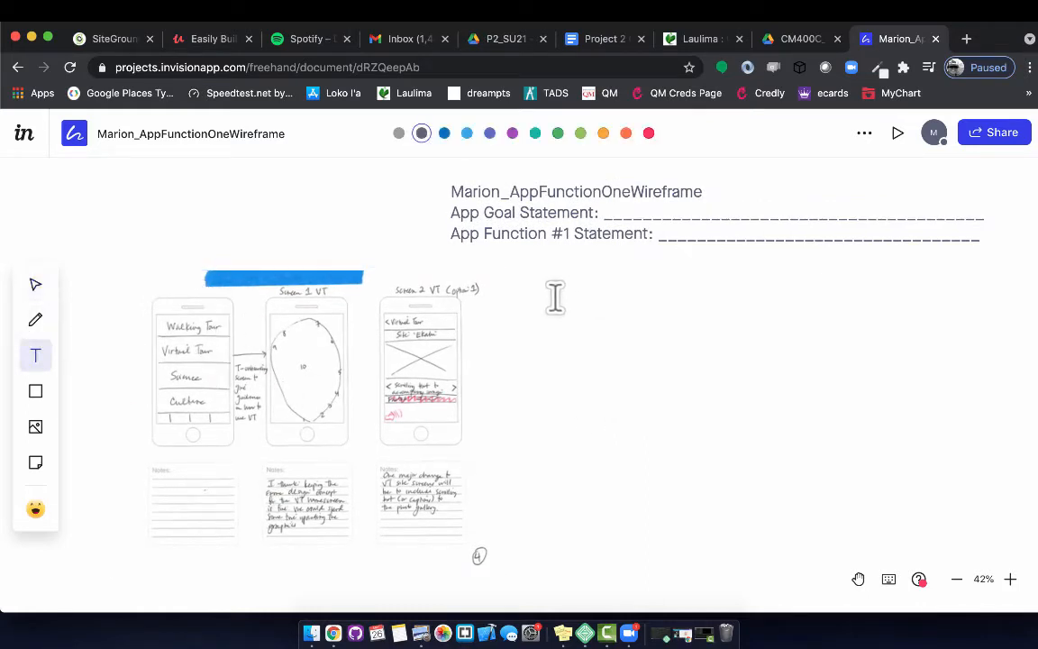
{"action": "left_click", "coordinate": [555, 297]}
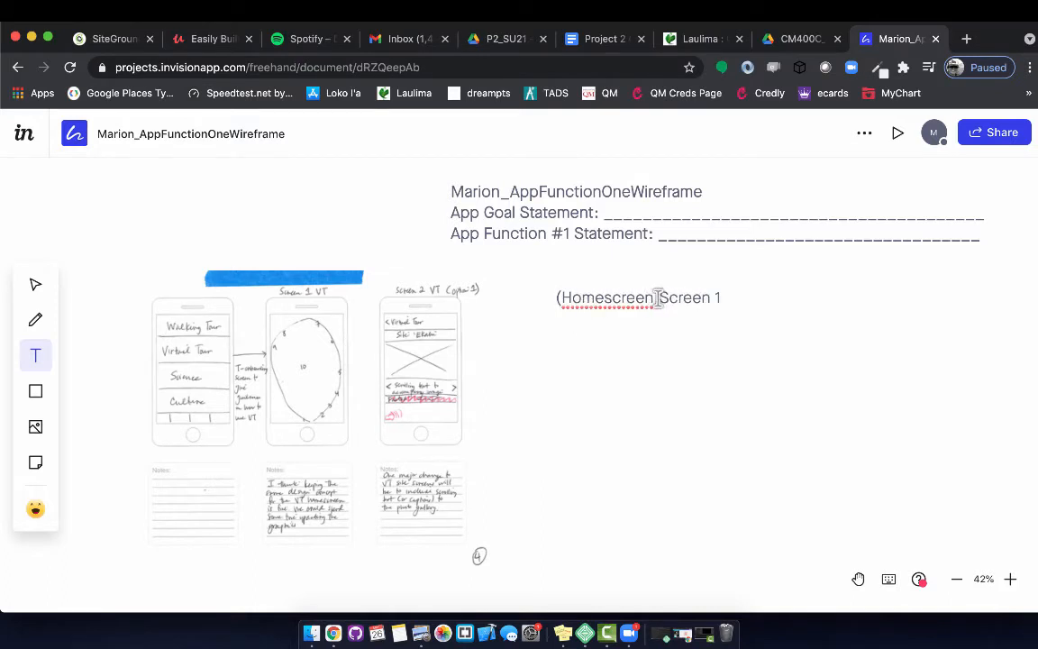
{"action": "left_click_drag", "start_coordinate": [658, 299], "coordinate": [504, 297]}
{"action": "key", "text": "BackSpace"}
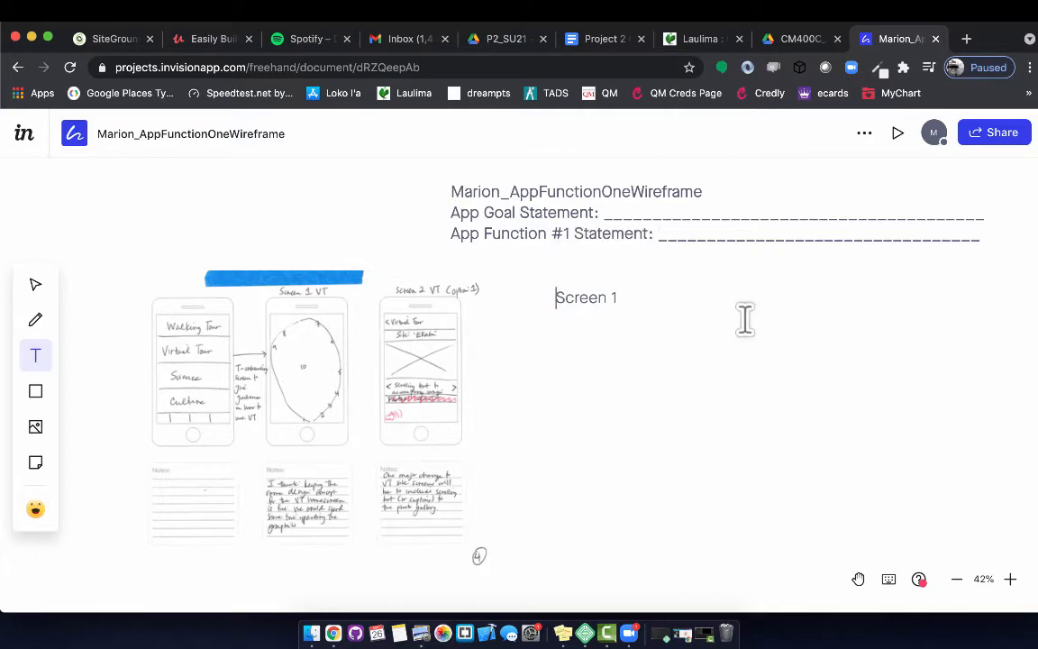
{"action": "key", "text": "super+z"}
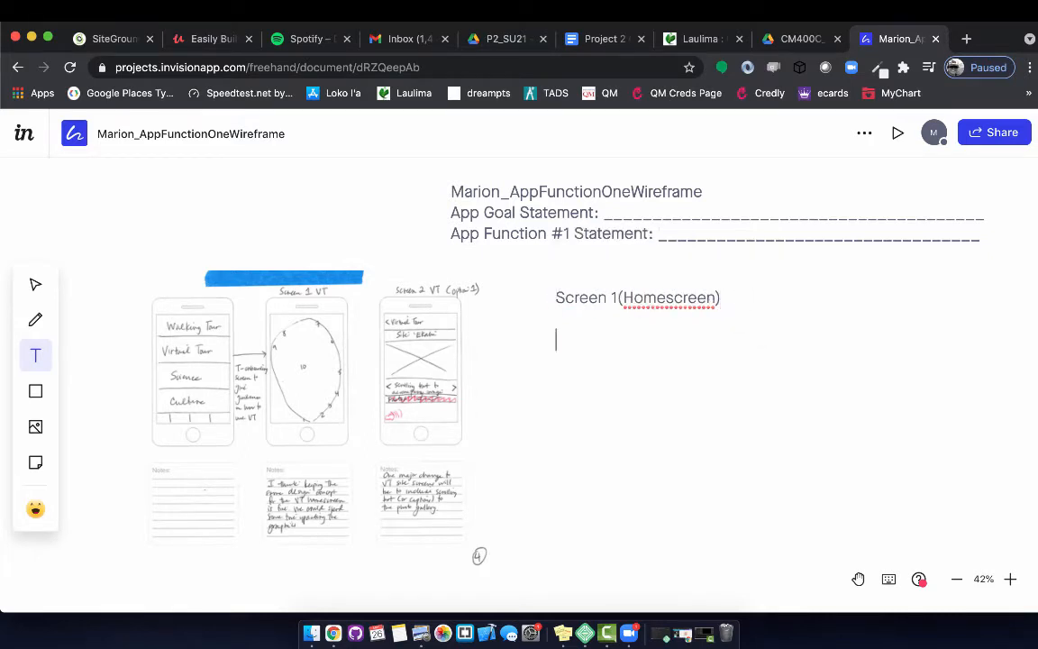
Step: Add "MDP: Lists" directly under the "Screen 1(Homescreen)" line without a blank line between them, and finish editing
{"action": "key", "text": "Return"}
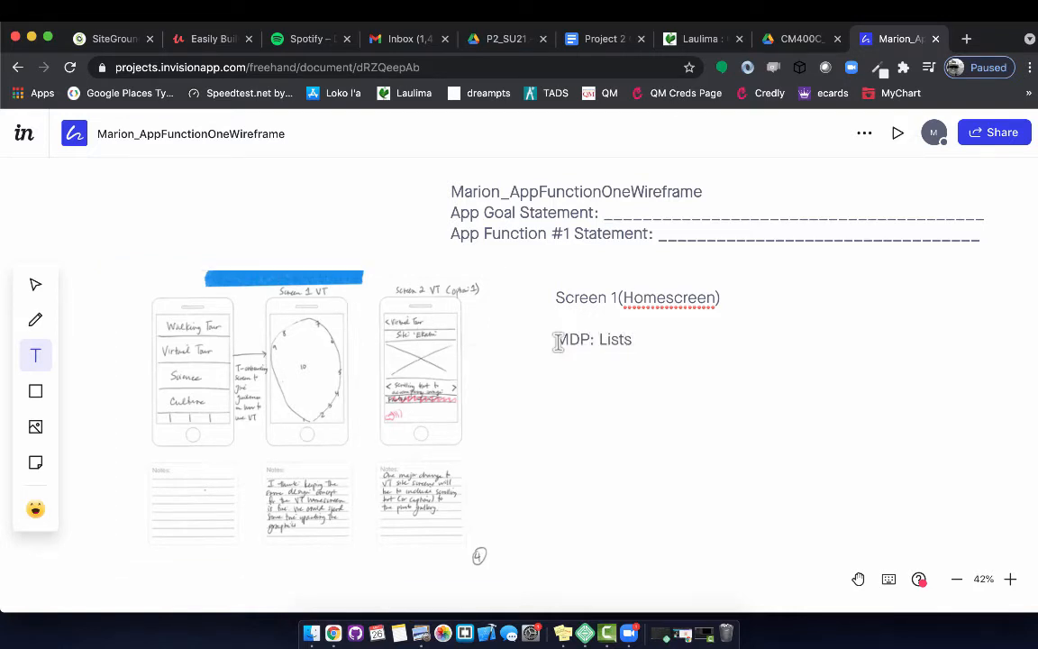
{"action": "key", "text": "Escape"}
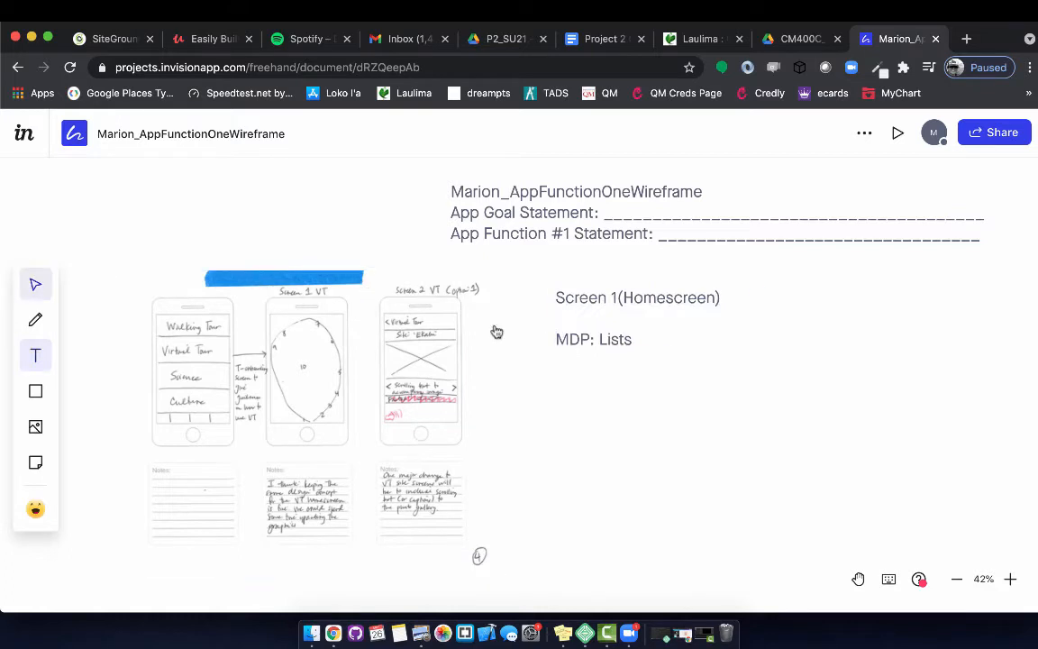
{"action": "left_click", "coordinate": [635, 349]}
{"action": "left_click", "coordinate": [570, 330]}
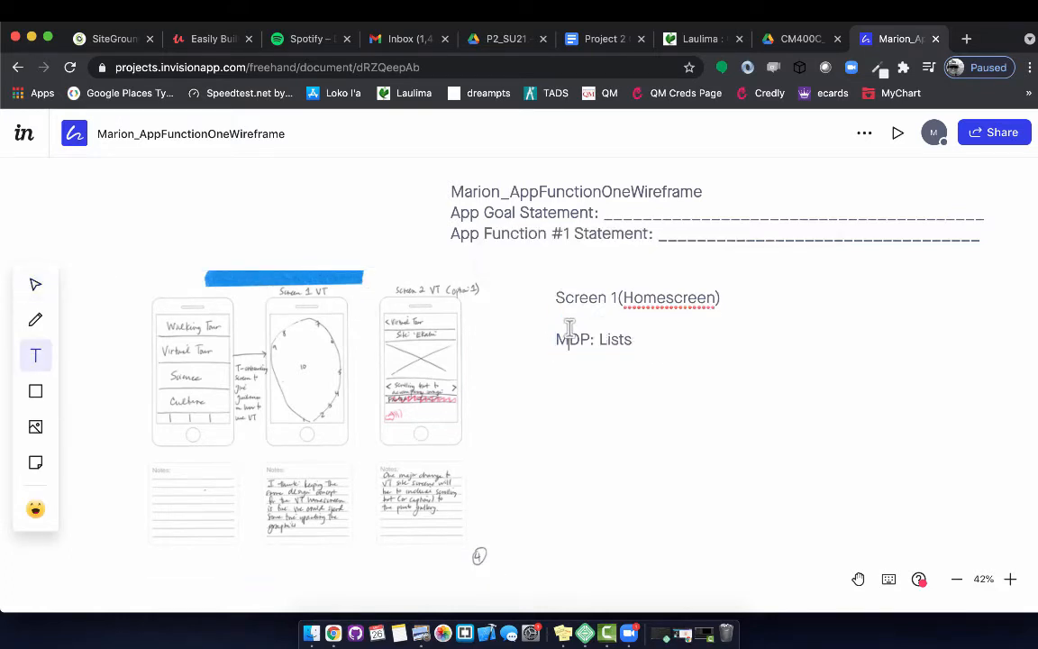
{"action": "key", "text": "BackSpace"}
{"action": "key", "text": "Escape"}
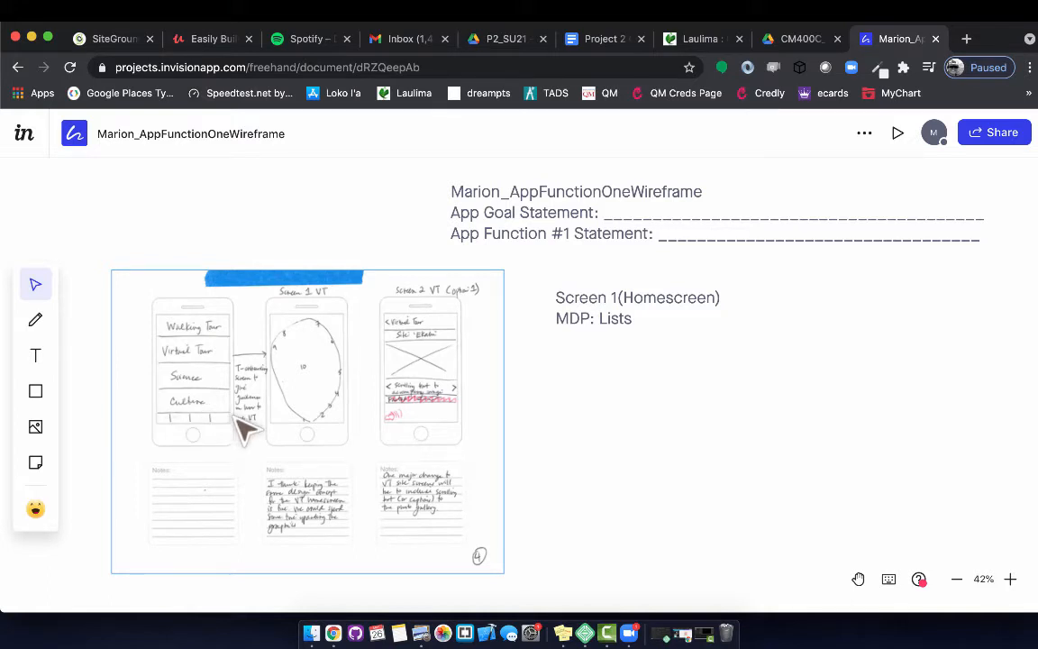
Step: Select all parts of the Phone frame under Device & Browser Frames, lock them, and clear the selection
{"action": "scroll", "coordinate": [600, 470], "scroll_direction": "up", "scroll_amount": 3}
{"action": "scroll", "coordinate": [600, 470], "scroll_direction": "right", "scroll_amount": 2}
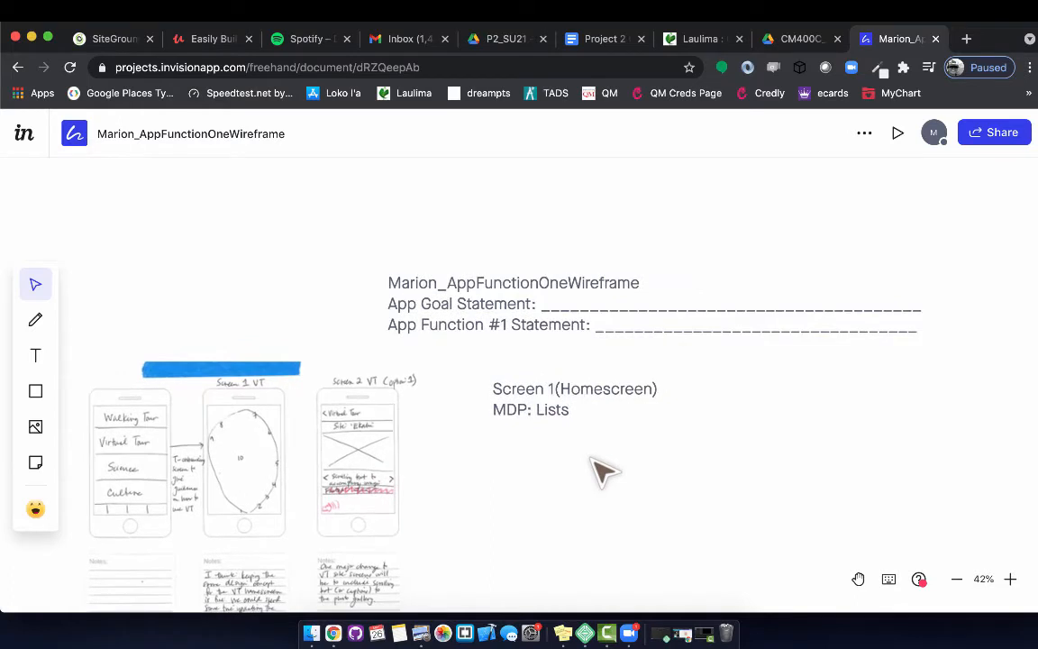
{"action": "scroll", "coordinate": [600, 470], "scroll_direction": "up", "scroll_amount": 10}
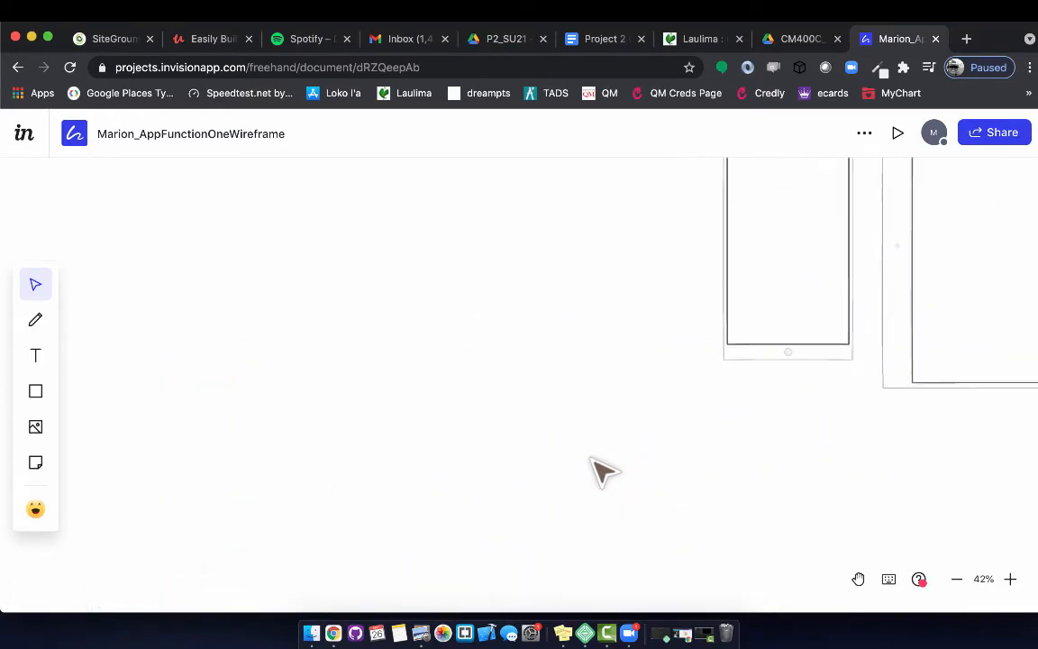
{"action": "scroll", "coordinate": [599, 470], "scroll_direction": "right", "scroll_amount": 5}
{"action": "scroll", "coordinate": [599, 471], "scroll_direction": "up", "scroll_amount": 2}
{"action": "scroll", "coordinate": [559, 389], "scroll_direction": "up", "scroll_amount": 2}
{"action": "scroll", "coordinate": [559, 390], "scroll_direction": "right", "scroll_amount": 1}
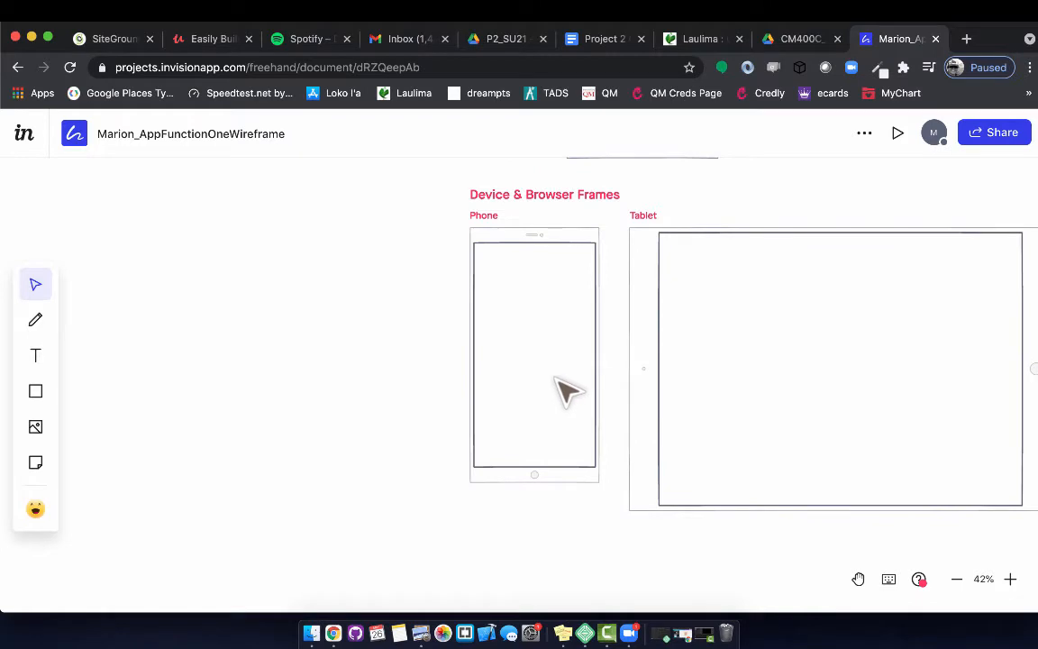
{"action": "left_click_drag", "start_coordinate": [368, 234], "coordinate": [597, 526]}
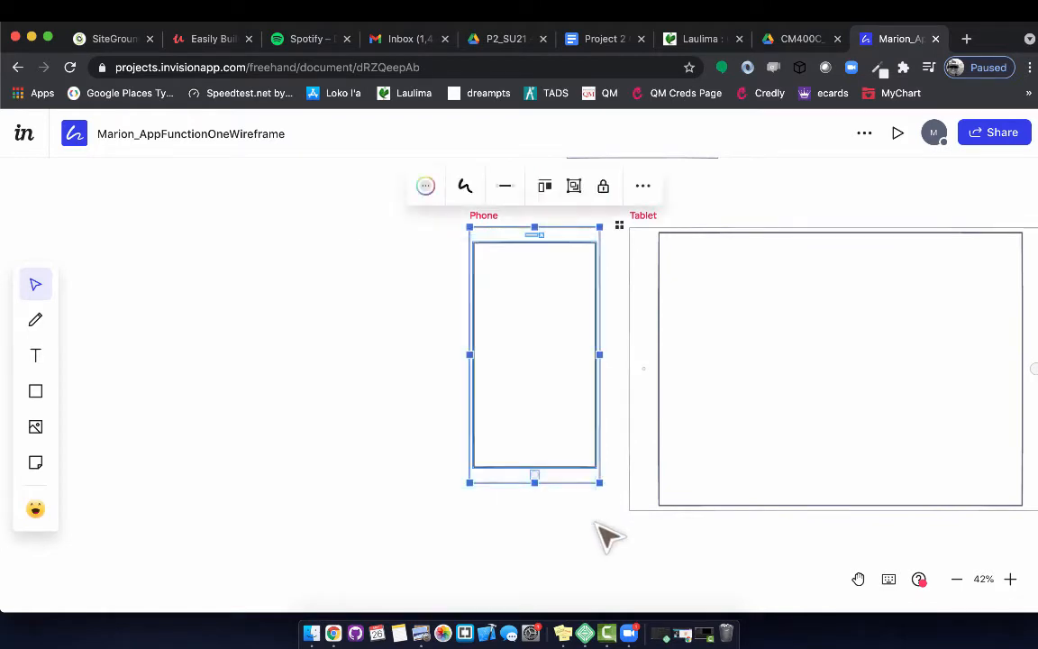
{"action": "left_click", "coordinate": [603, 188]}
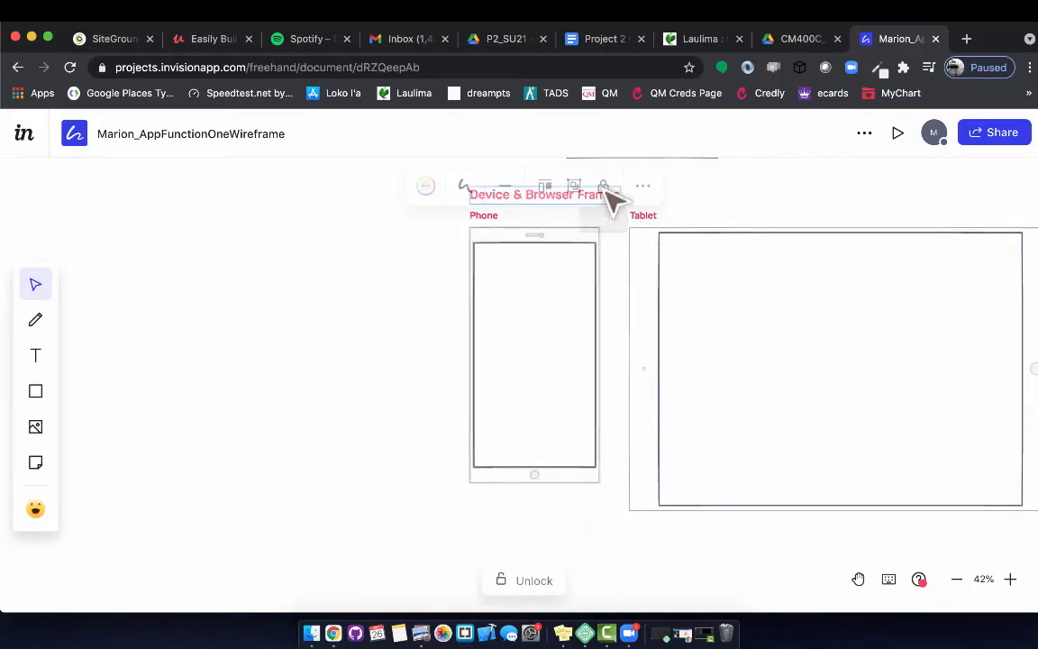
{"action": "right_click", "coordinate": [505, 315]}
{"action": "left_click", "coordinate": [418, 303]}
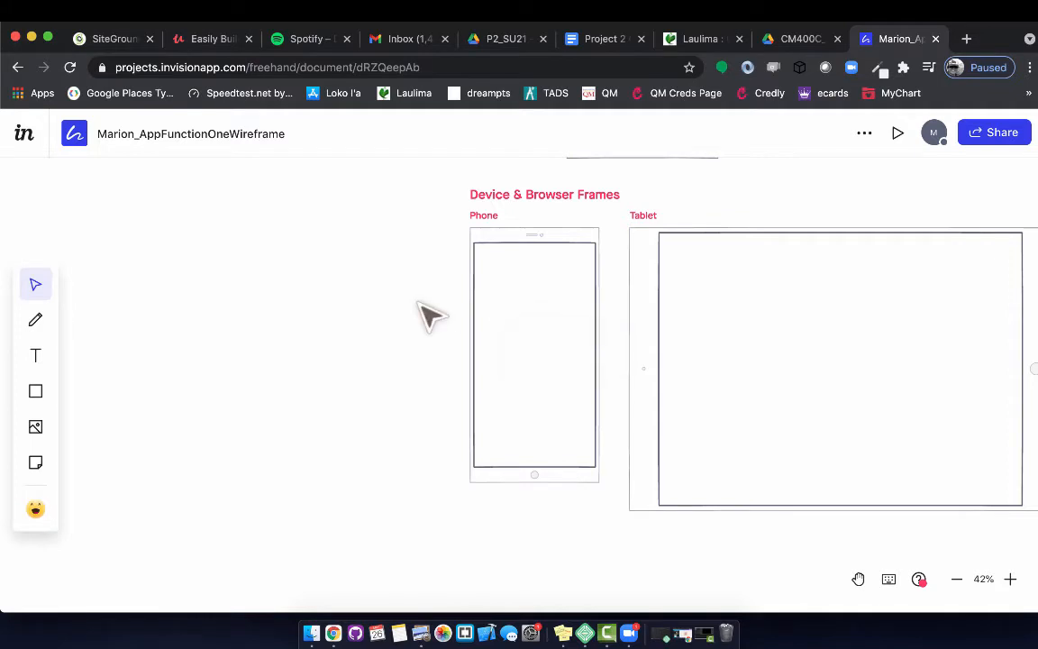
{"action": "mouse_move", "coordinate": [418, 304]}
{"action": "left_mouse_down"}
{"action": "mouse_move", "coordinate": [533, 415]}
{"action": "mouse_move", "coordinate": [575, 513]}
{"action": "left_mouse_up"}
{"action": "key", "text": "d"}
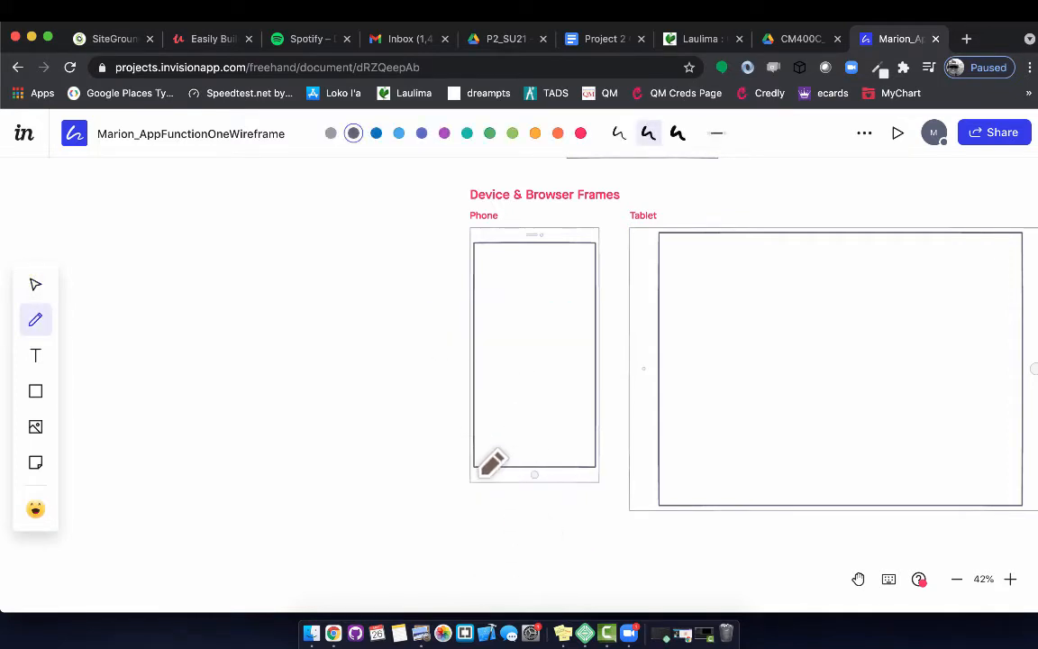
{"action": "left_click", "coordinate": [35, 284]}
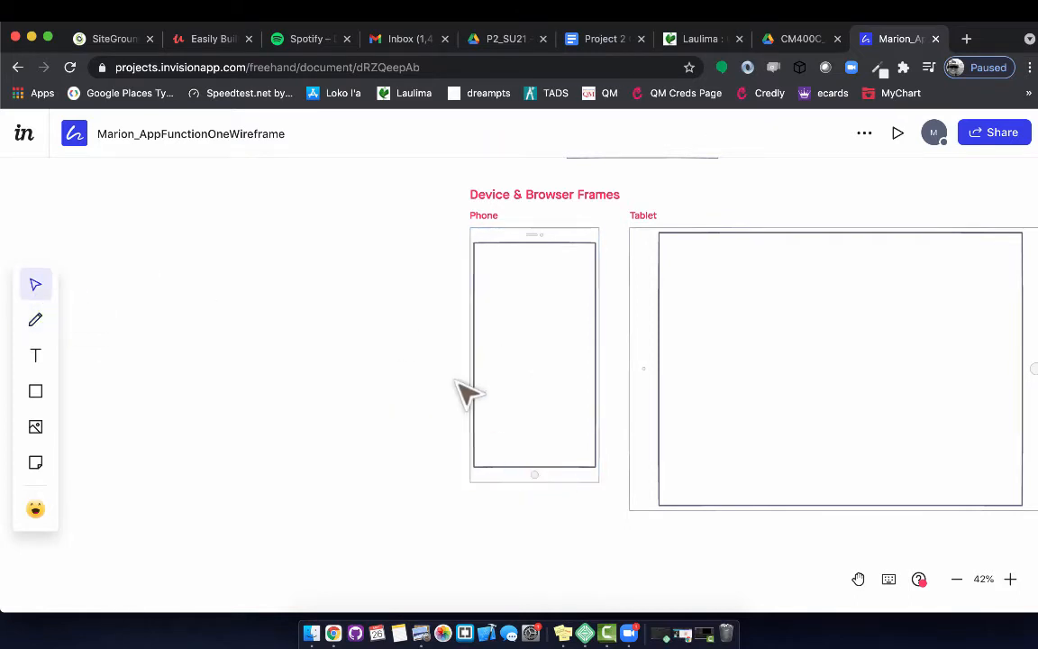
Step: Unlock the inner screen outline and small details of the Phone frame under Device & Browser Frames
{"action": "left_click_drag", "start_coordinate": [446, 283], "coordinate": [579, 530]}
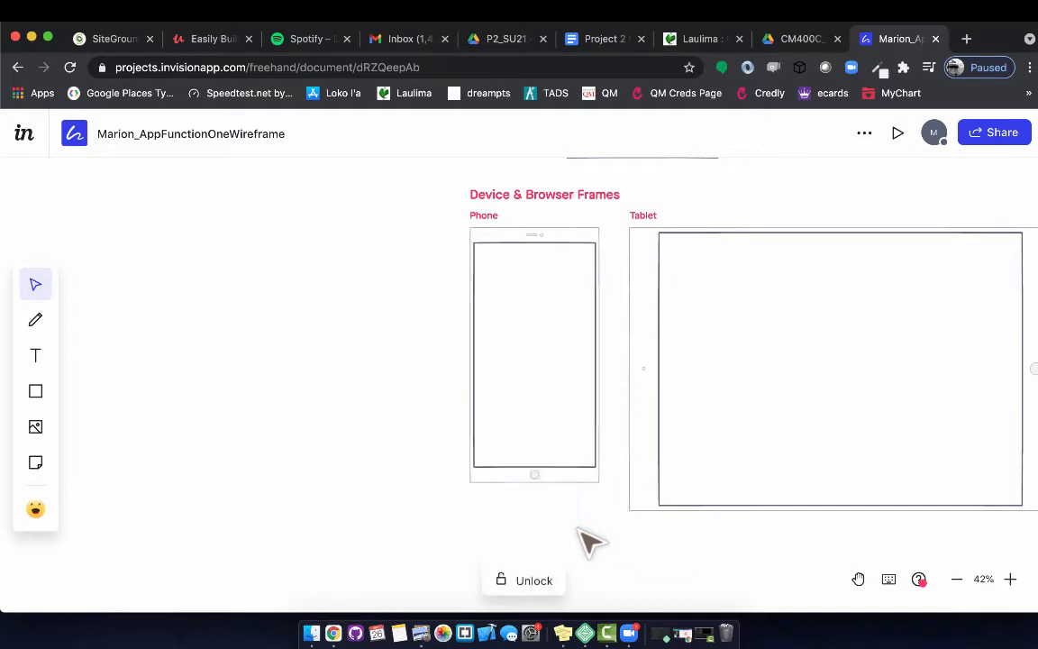
{"action": "left_click", "coordinate": [537, 579]}
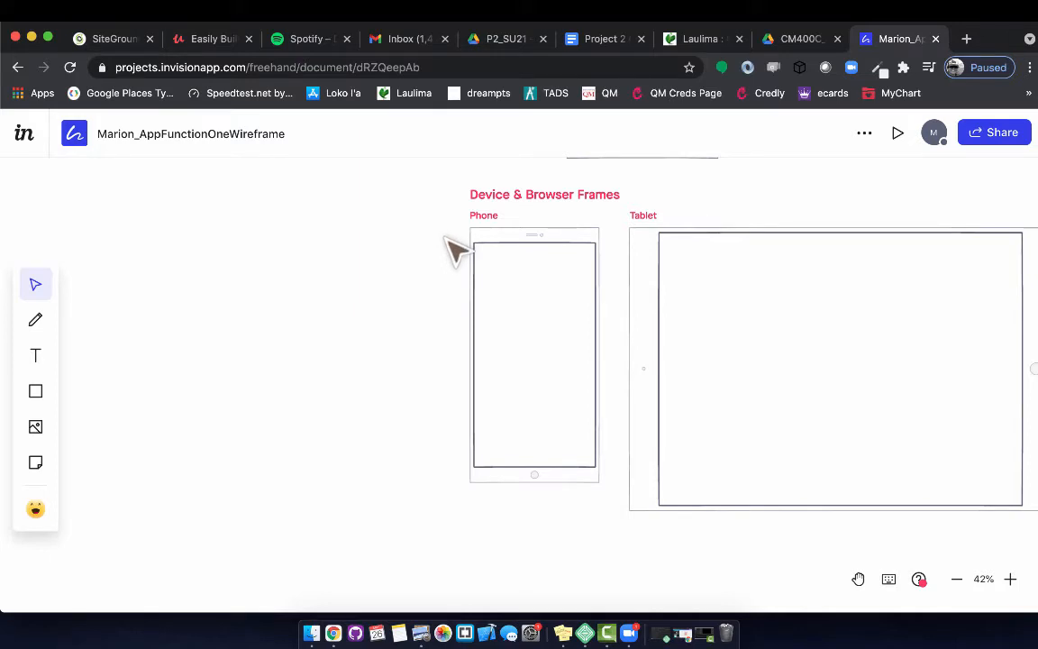
{"action": "left_click_drag", "start_coordinate": [444, 237], "coordinate": [605, 512]}
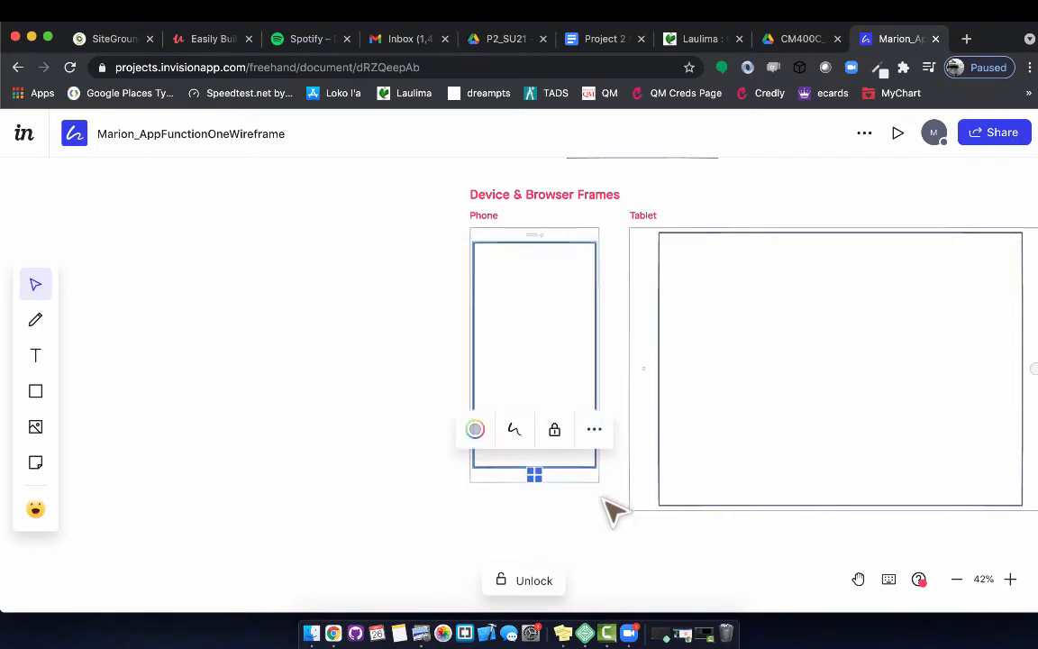
{"action": "left_click", "coordinate": [593, 432]}
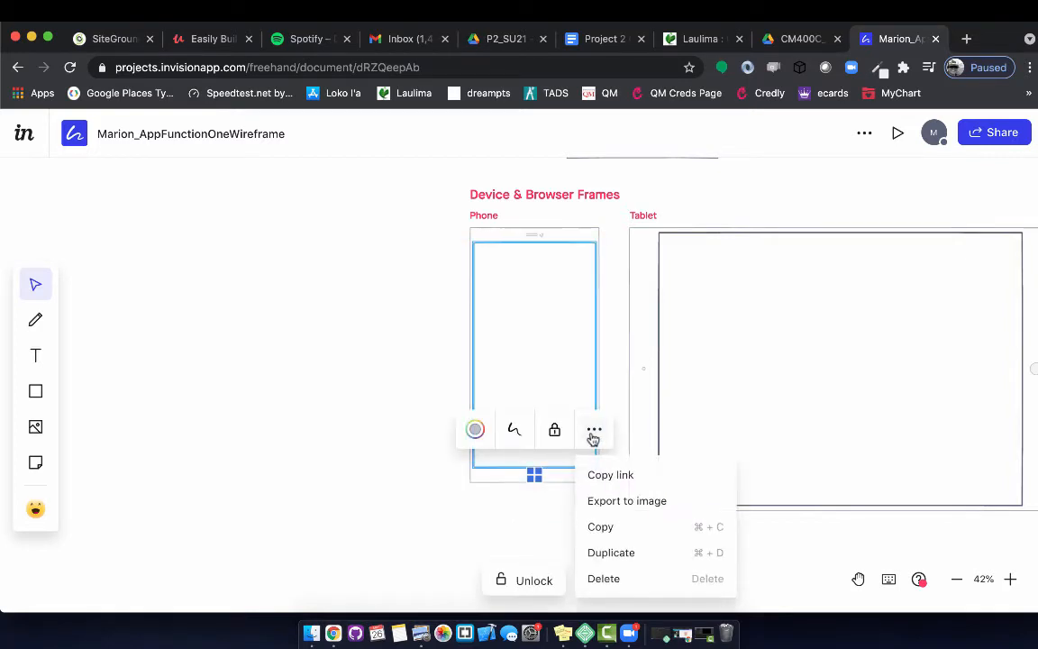
{"action": "left_click", "coordinate": [544, 580]}
Step: Copy the selectable parts of the kit's Phone frame and paste them at the MDP: Lists text
{"action": "left_click", "coordinate": [376, 372]}
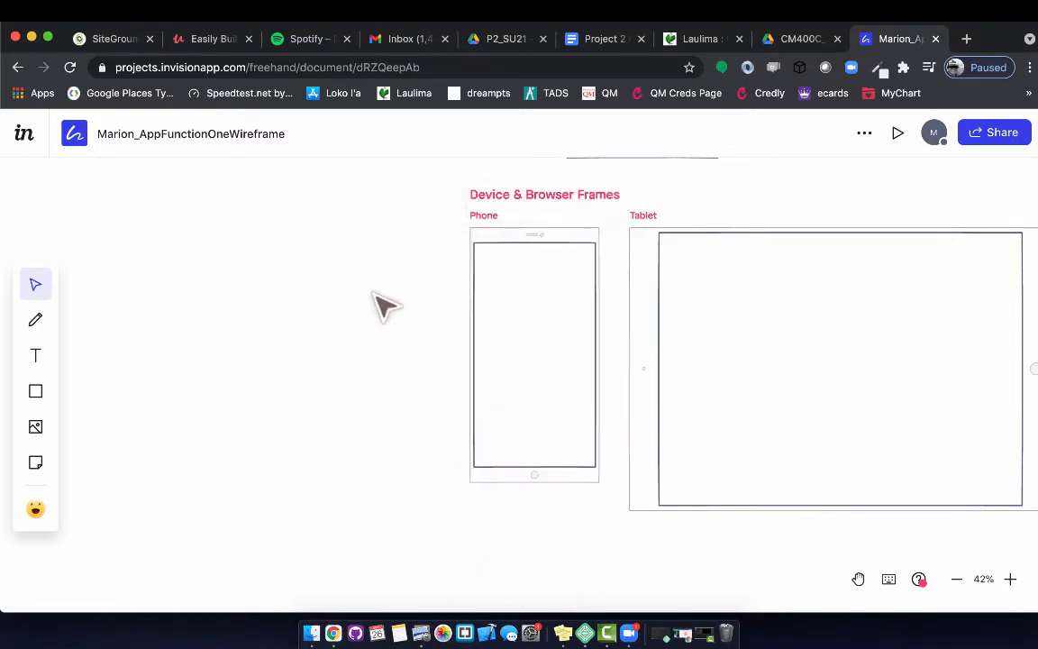
{"action": "left_click_drag", "start_coordinate": [379, 280], "coordinate": [605, 479]}
{"action": "left_click", "coordinate": [407, 231]}
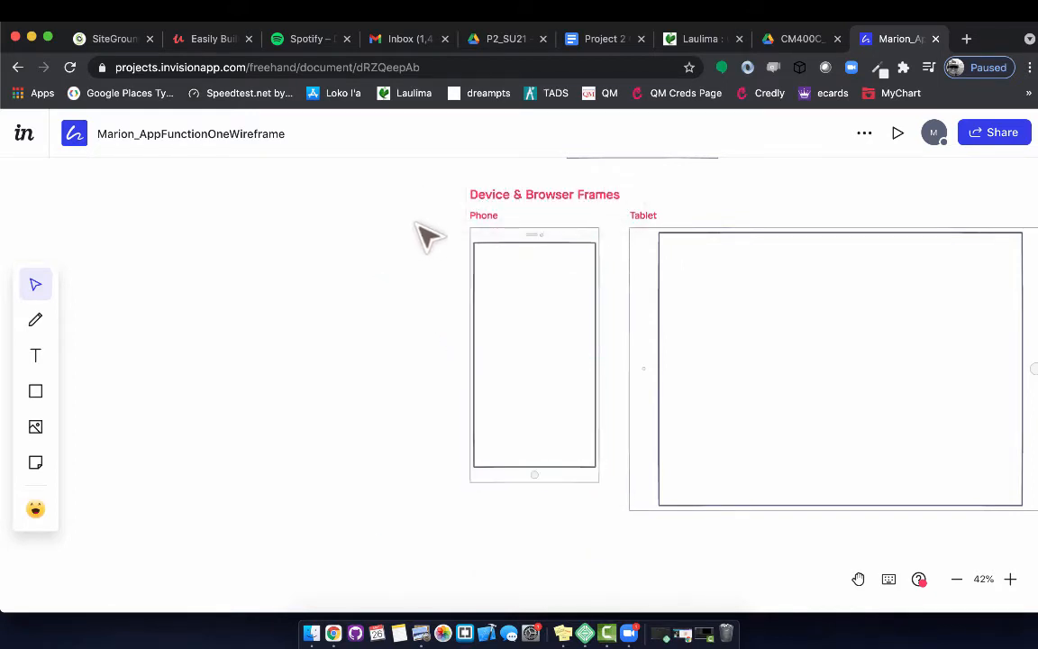
{"action": "left_click_drag", "start_coordinate": [417, 223], "coordinate": [616, 527]}
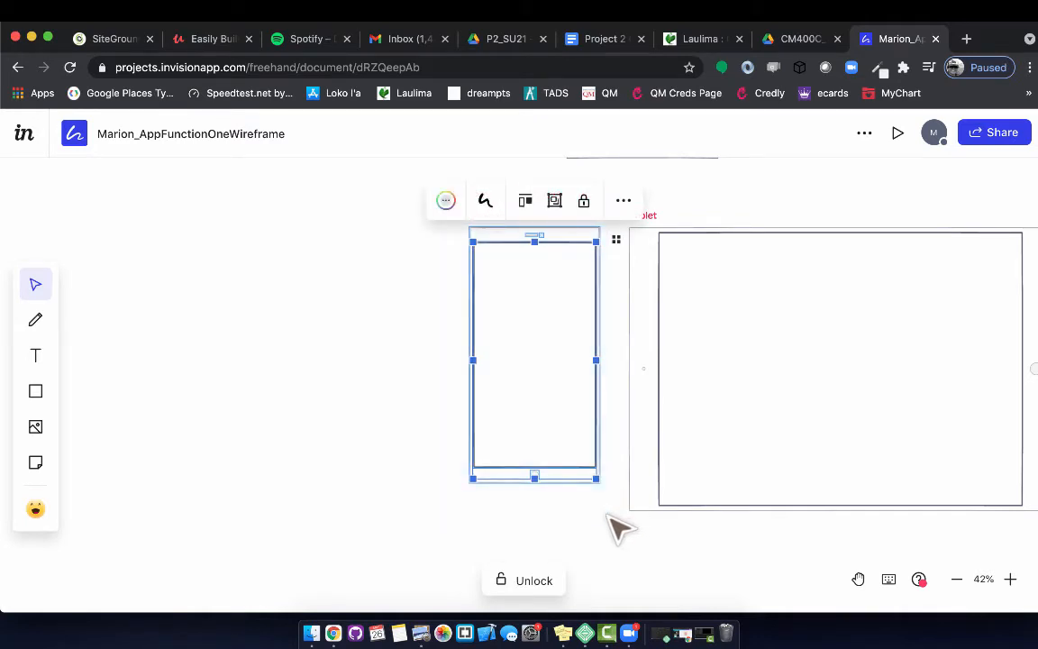
{"action": "left_click", "coordinate": [622, 200]}
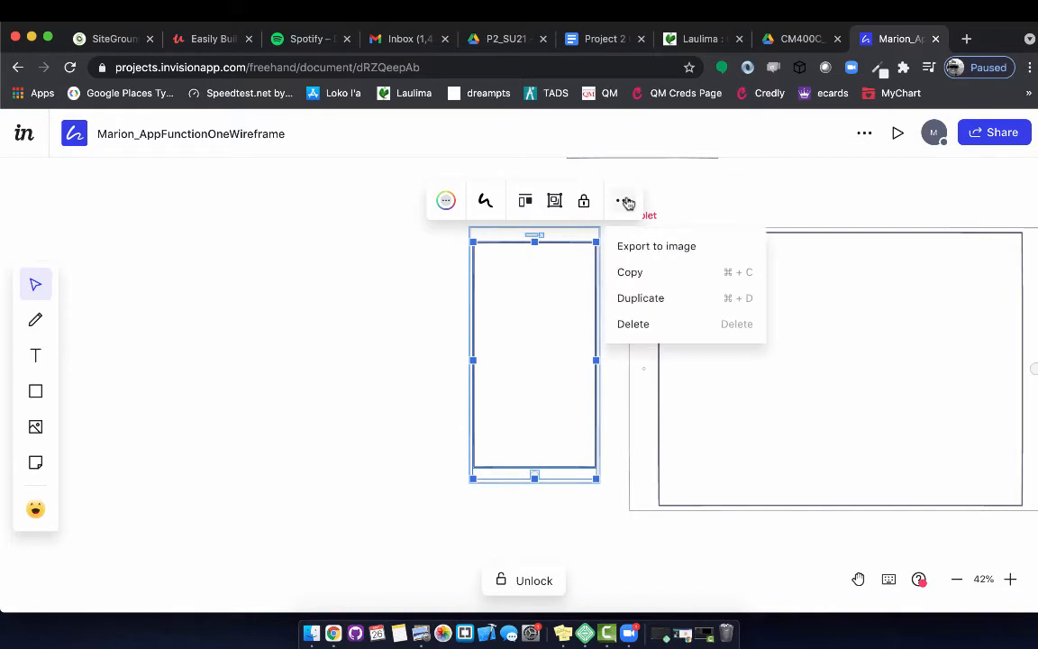
{"action": "left_click", "coordinate": [636, 274]}
{"action": "scroll", "coordinate": [514, 406], "scroll_direction": "down", "scroll_amount": 15}
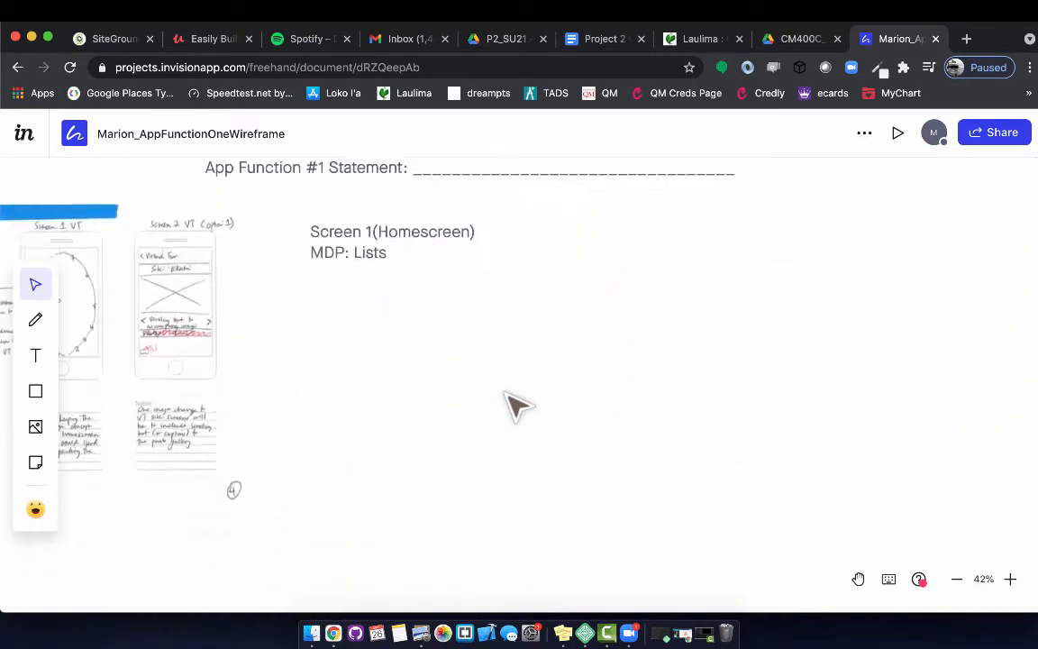
{"action": "right_click", "coordinate": [363, 277]}
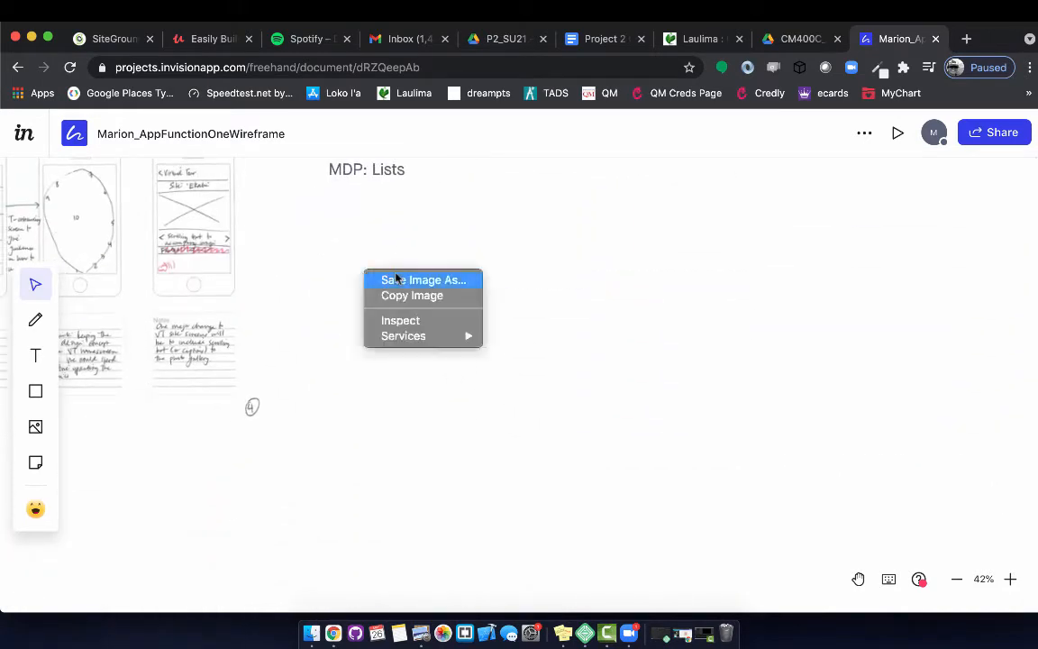
{"action": "left_click", "coordinate": [334, 214]}
{"action": "key", "text": "super+v"}
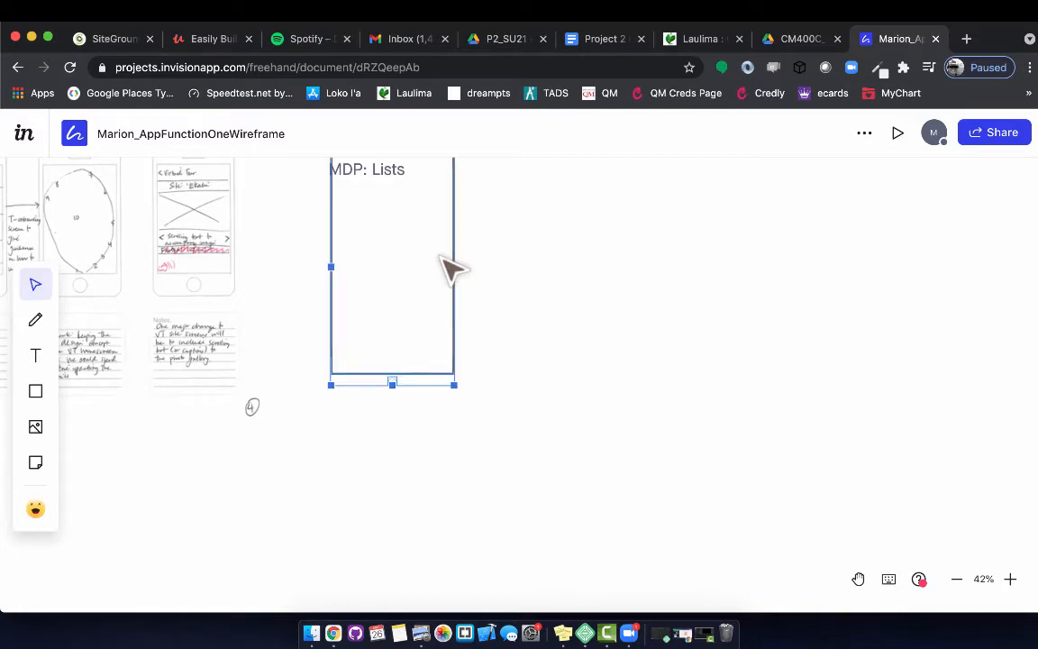
{"action": "scroll", "coordinate": [428, 281], "scroll_direction": "up", "scroll_amount": 3}
{"action": "left_click", "coordinate": [559, 308]}
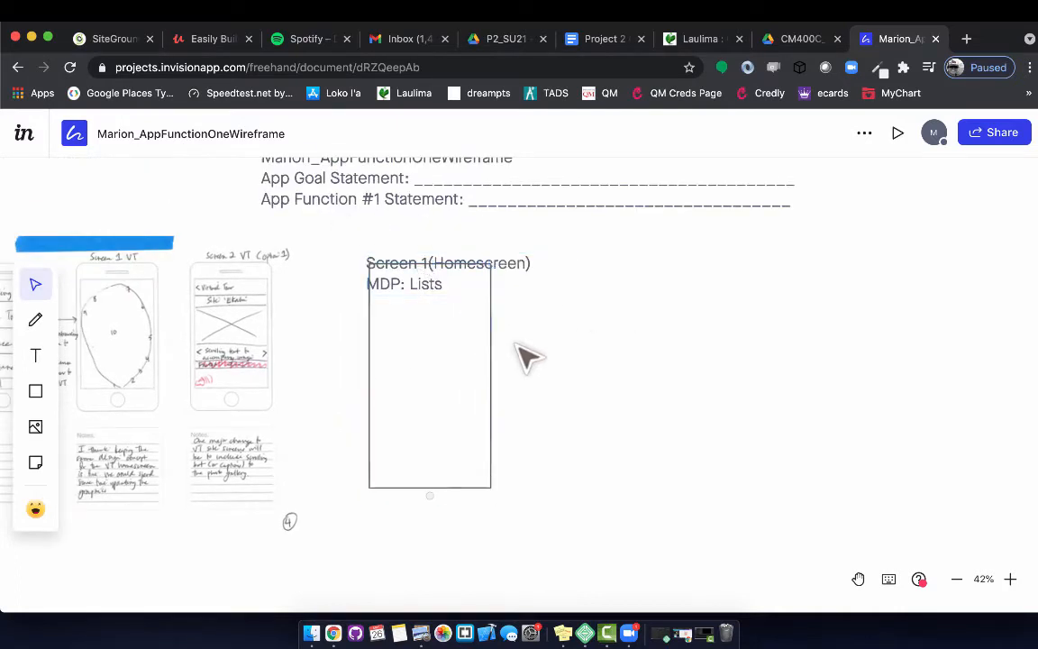
Step: Compare the pasted phone frame with the original Phone frame under Device & Browser Frames
{"action": "left_click", "coordinate": [311, 352]}
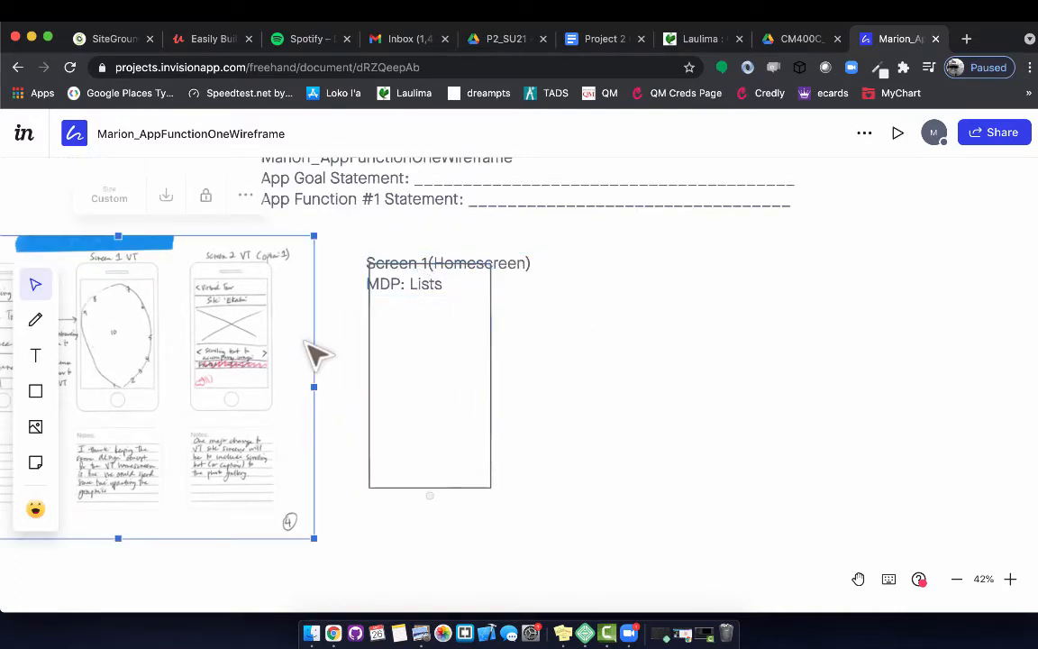
{"action": "left_click", "coordinate": [511, 389]}
{"action": "scroll", "coordinate": [575, 441], "scroll_direction": "up", "scroll_amount": 2}
{"action": "scroll", "coordinate": [572, 461], "scroll_direction": "down", "scroll_amount": 8}
{"action": "scroll", "coordinate": [572, 463], "scroll_direction": "up", "scroll_amount": 10}
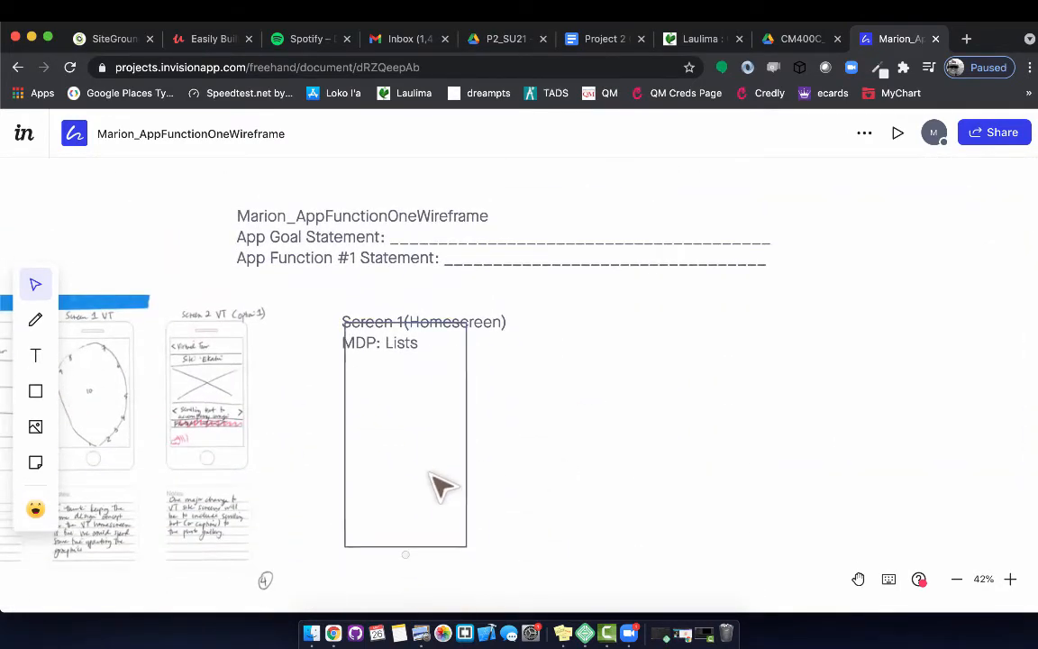
{"action": "scroll", "coordinate": [440, 482], "scroll_direction": "up", "scroll_amount": 2}
{"action": "scroll", "coordinate": [505, 360], "scroll_direction": "down", "scroll_amount": 8}
{"action": "scroll", "coordinate": [545, 230], "scroll_direction": "up", "scroll_amount": 3}
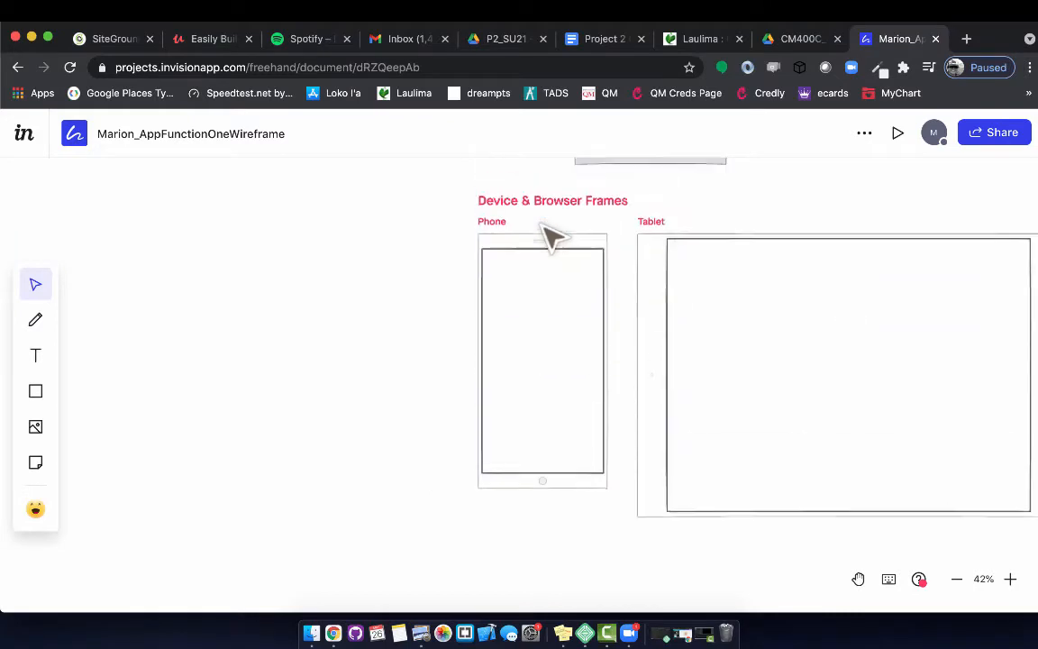
Step: Unlock the outer outline of the Phone frame under Device & Browser Frames
{"action": "left_click", "coordinate": [500, 275]}
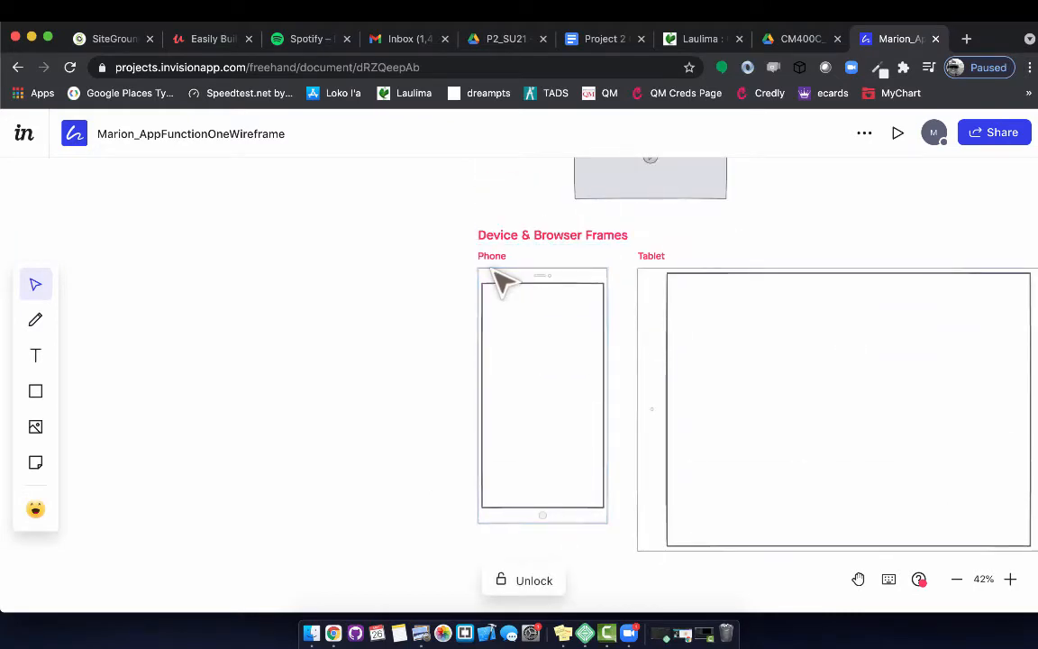
{"action": "left_click_drag", "start_coordinate": [435, 280], "coordinate": [549, 354]}
{"action": "left_click", "coordinate": [549, 354]}
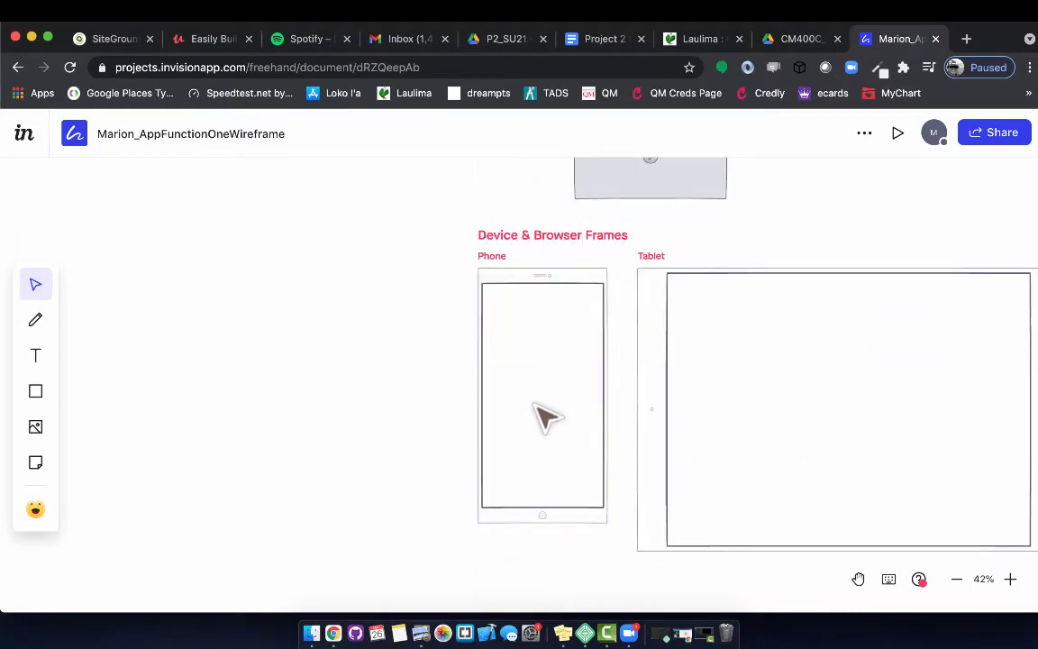
{"action": "scroll", "coordinate": [534, 405], "scroll_direction": "down", "scroll_amount": 1}
{"action": "left_click", "coordinate": [484, 270]}
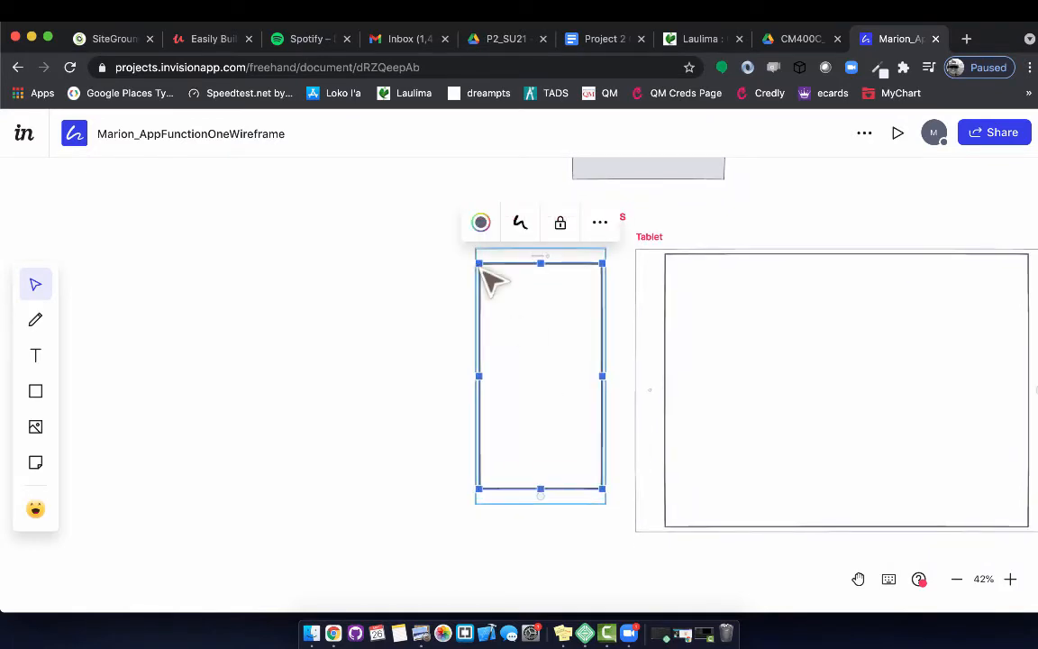
{"action": "left_click", "coordinate": [468, 278]}
{"action": "left_click_drag", "start_coordinate": [465, 273], "coordinate": [616, 542]}
{"action": "left_click", "coordinate": [568, 255]}
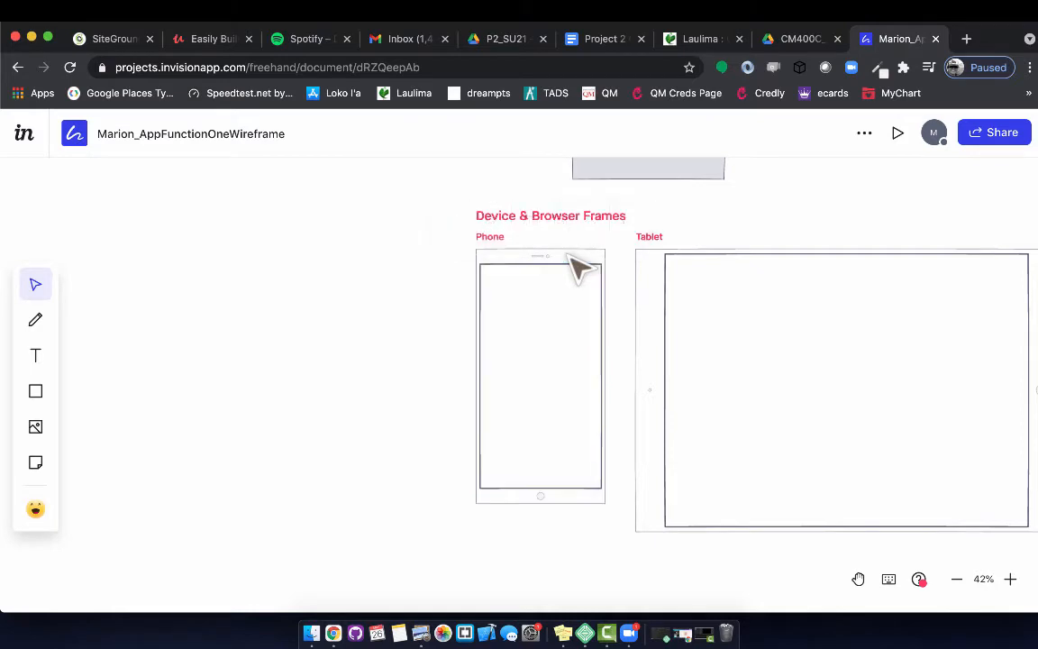
{"action": "left_click", "coordinate": [570, 250]}
{"action": "left_click", "coordinate": [541, 578]}
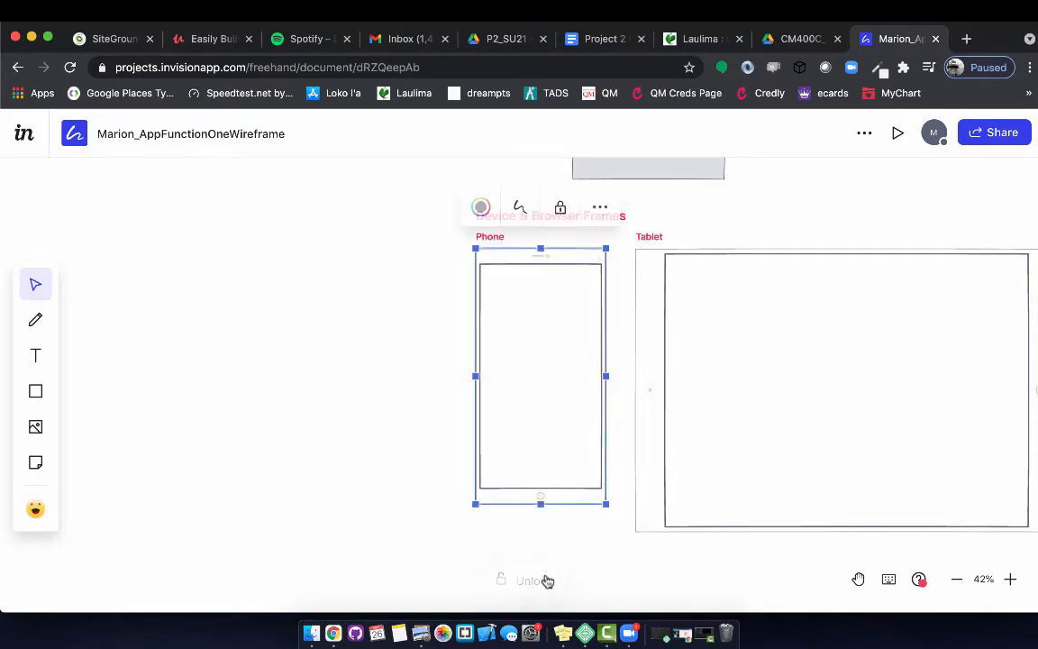
Step: Select all parts of the kit's Phone frame together with its Phone label and copy them
{"action": "left_click", "coordinate": [453, 281]}
{"action": "left_click_drag", "start_coordinate": [437, 266], "coordinate": [624, 542]}
{"action": "left_click_drag", "start_coordinate": [539, 236], "coordinate": [450, 533]}
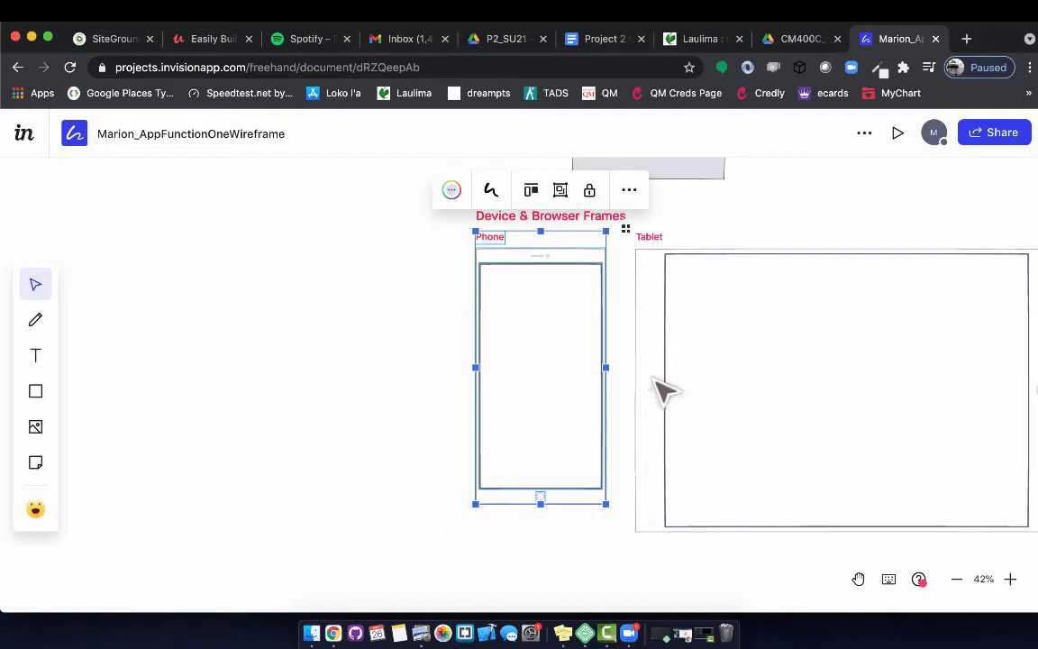
{"action": "left_click", "coordinate": [627, 192]}
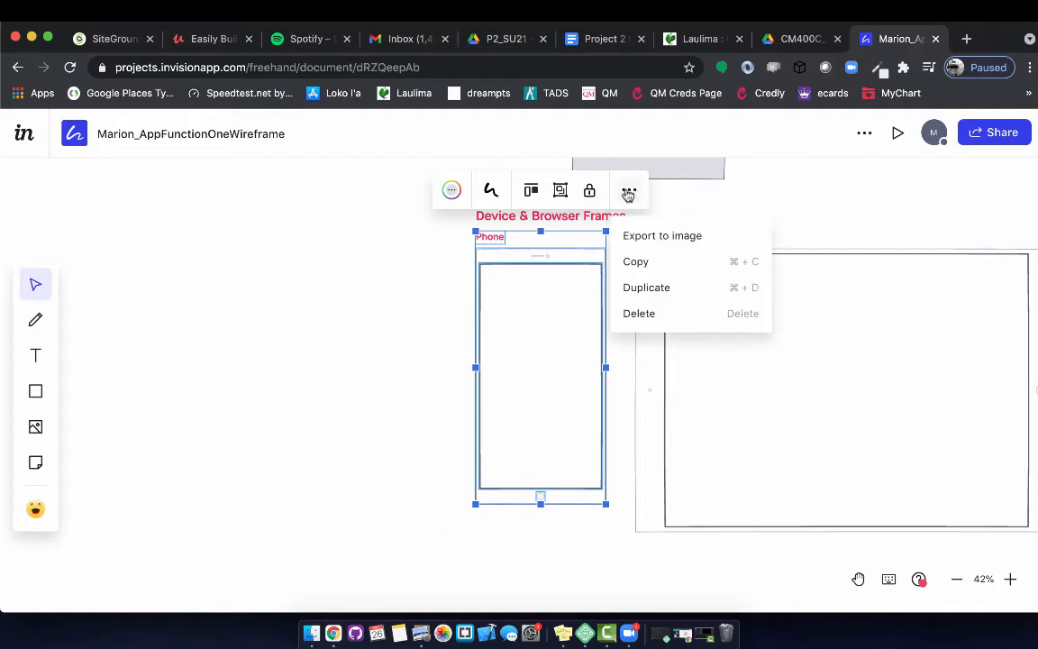
{"action": "left_click", "coordinate": [633, 264]}
Step: Paste the complete phone frame to the right of the Screen 1(Homescreen) text and deselect it
{"action": "scroll", "coordinate": [417, 436], "scroll_direction": "down", "scroll_amount": 10}
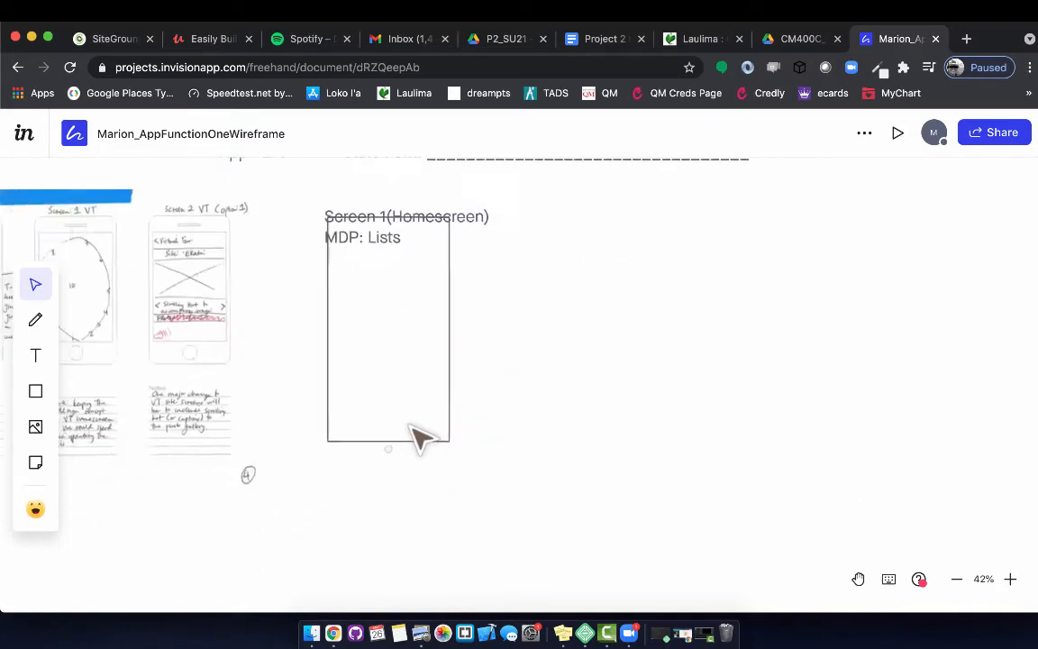
{"action": "scroll", "coordinate": [417, 436], "scroll_direction": "down", "scroll_amount": 3}
{"action": "scroll", "coordinate": [644, 400], "scroll_direction": "up", "scroll_amount": 5}
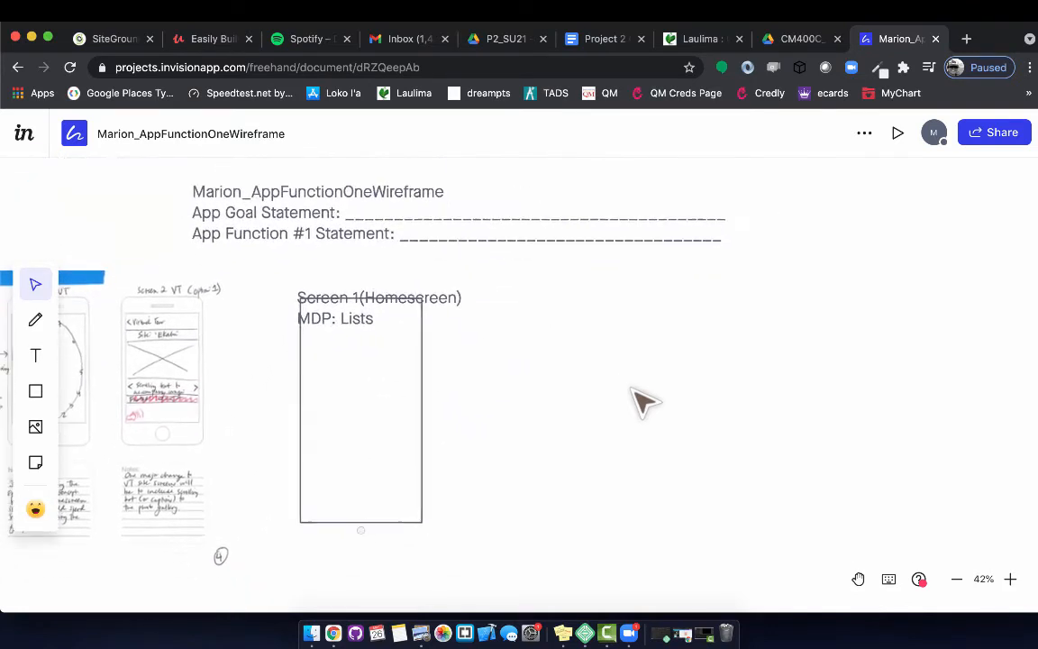
{"action": "right_click", "coordinate": [594, 401]}
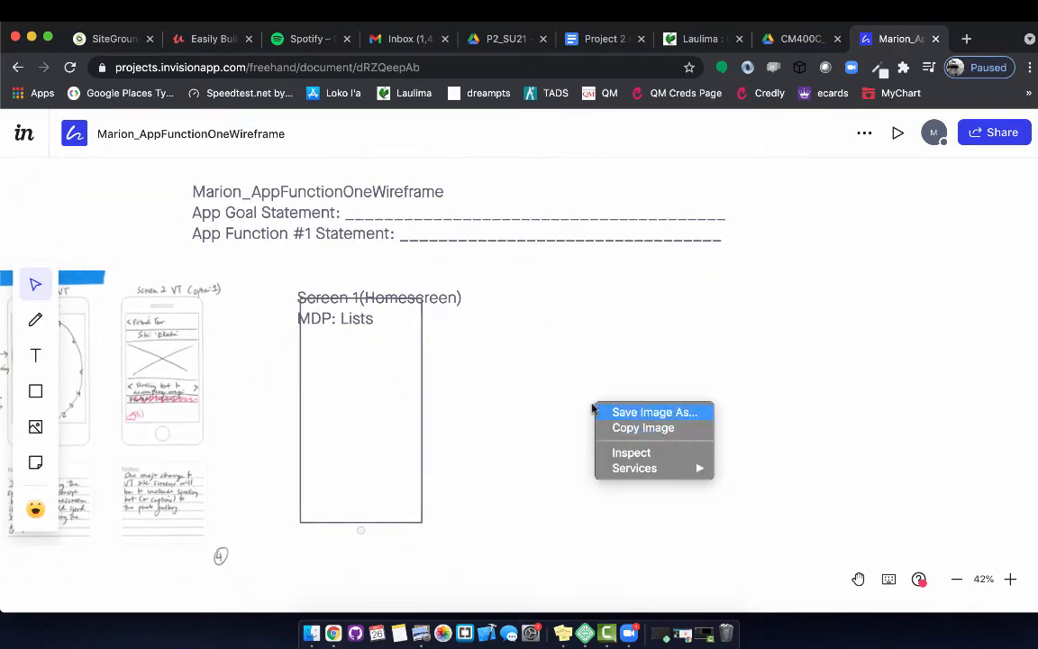
{"action": "left_click", "coordinate": [526, 343]}
{"action": "key", "text": "super+v"}
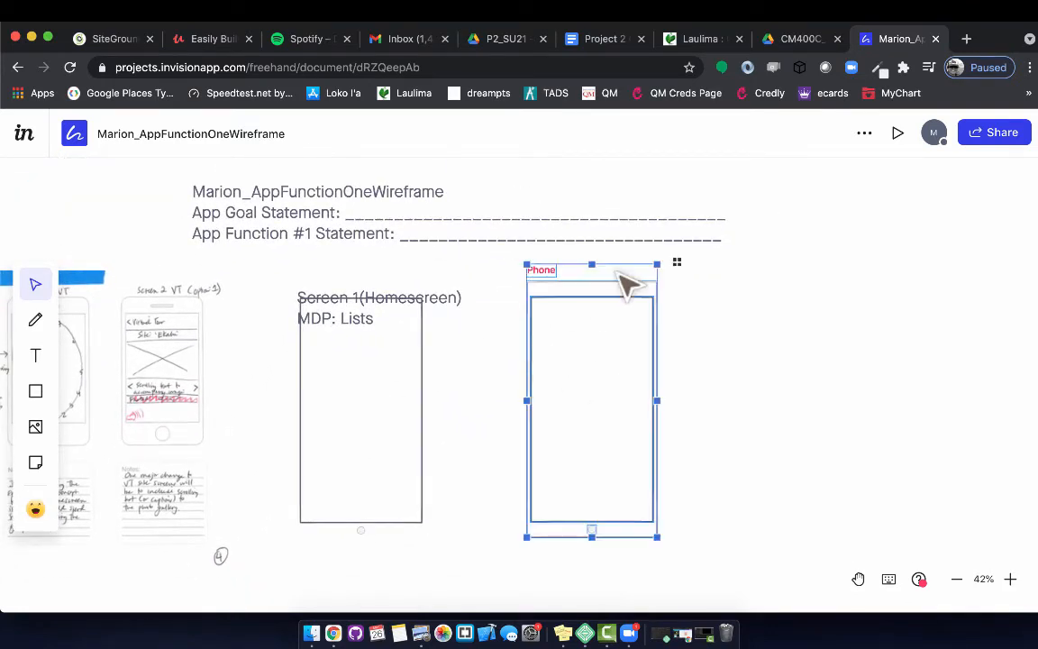
{"action": "left_click", "coordinate": [396, 373]}
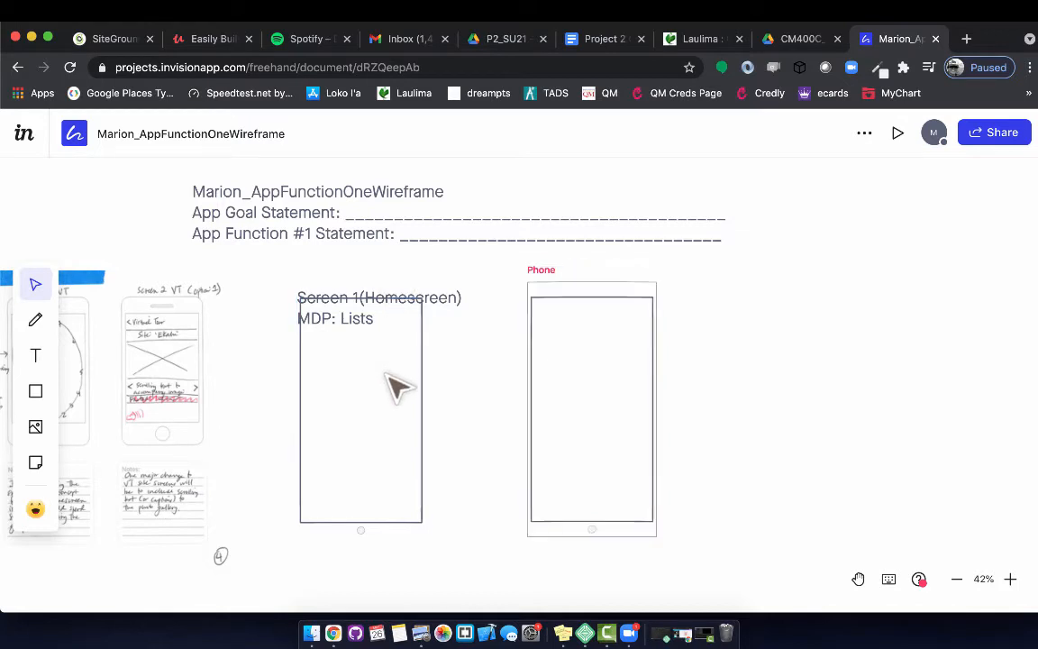
Step: Delete the incomplete phone frame overlapping the Screen 1 text and the Phone label above the complete copy
{"action": "left_click", "coordinate": [399, 521]}
{"action": "key", "text": "BackSpace"}
{"action": "left_click", "coordinate": [362, 530]}
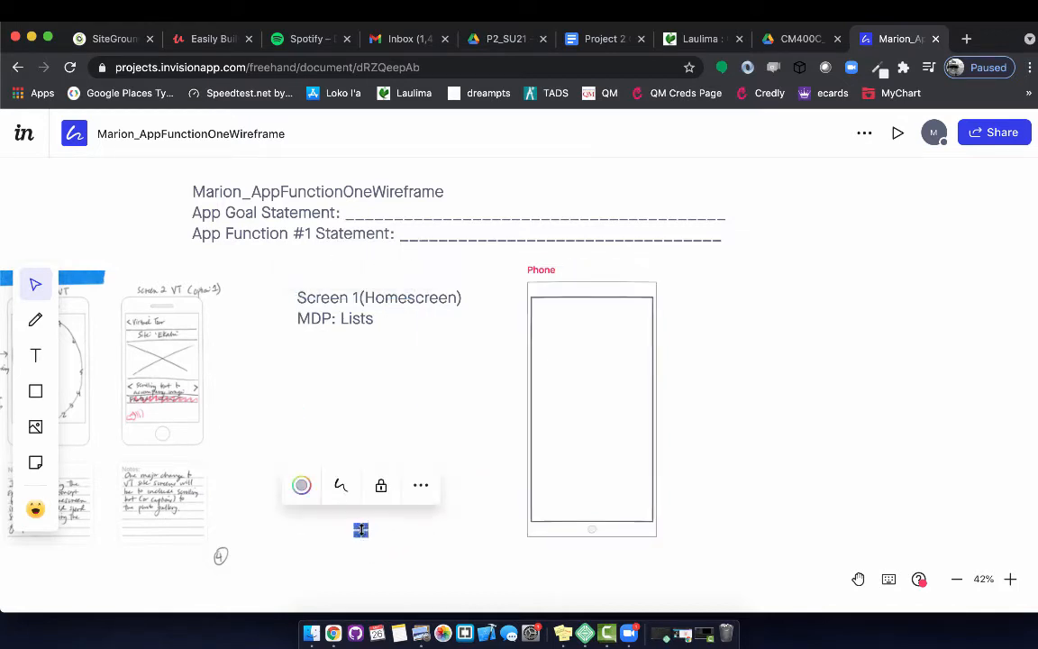
{"action": "key", "text": "BackSpace"}
{"action": "left_click", "coordinate": [550, 269]}
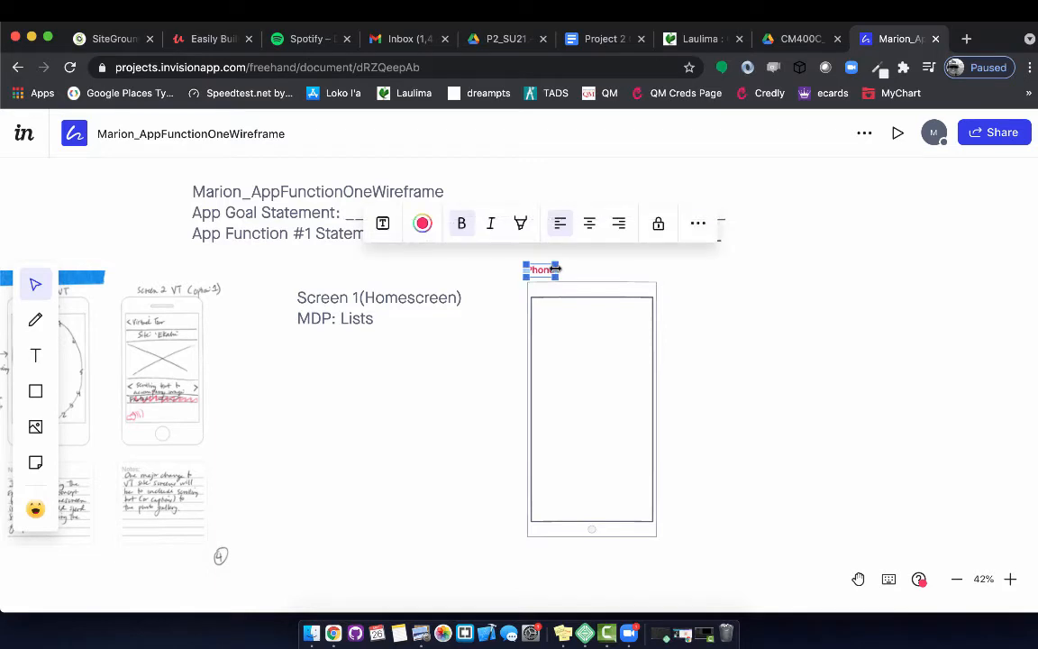
{"action": "key", "text": "BackSpace"}
Step: Try to select all parts of the pasted phone frame and move them toward the Screen 1 text
{"action": "left_click_drag", "start_coordinate": [510, 281], "coordinate": [753, 544]}
{"action": "left_click_drag", "start_coordinate": [598, 376], "coordinate": [553, 463]}
{"action": "left_click_drag", "start_coordinate": [511, 279], "coordinate": [685, 597]}
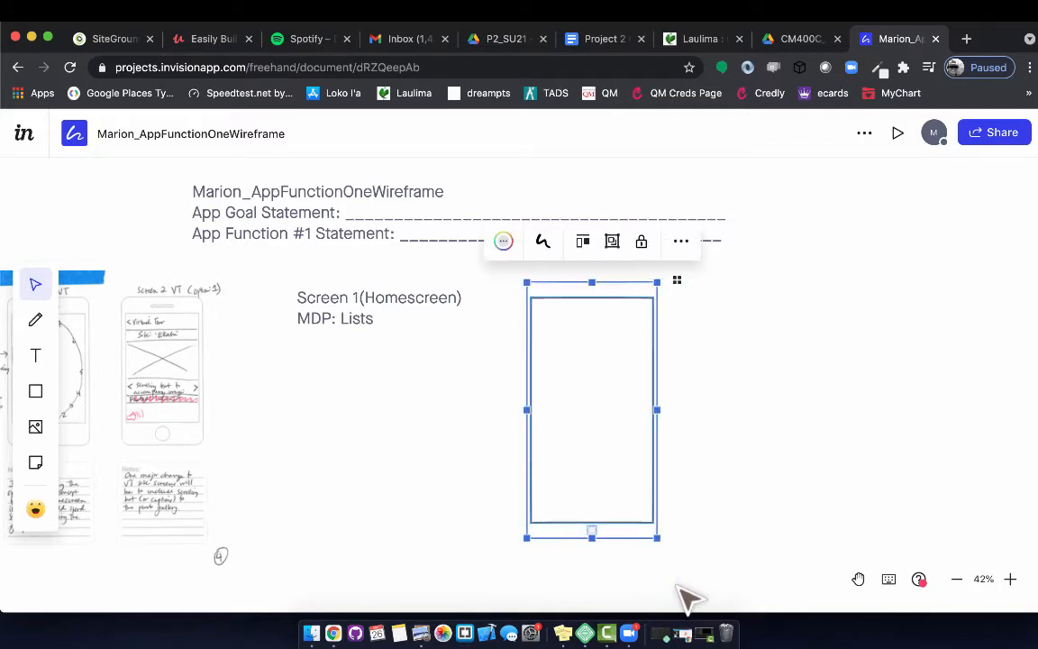
{"action": "left_click", "coordinate": [631, 479]}
{"action": "left_click_drag", "start_coordinate": [621, 433], "coordinate": [544, 511]}
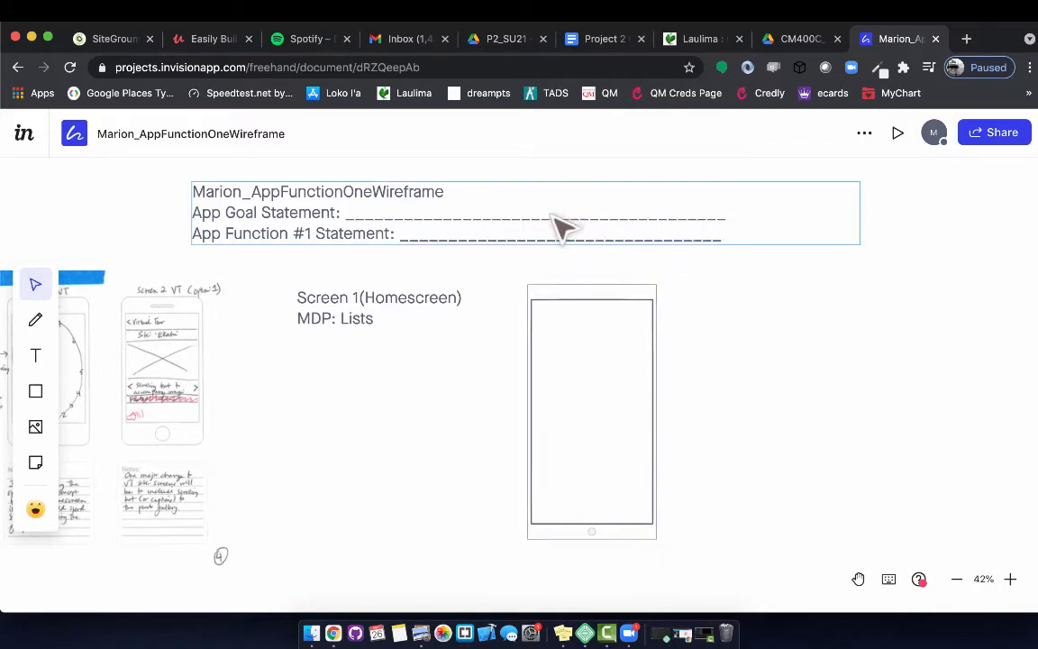
Step: Select all parts of the phone frame and nudge them slightly to the left
{"action": "left_click_drag", "start_coordinate": [510, 275], "coordinate": [651, 491]}
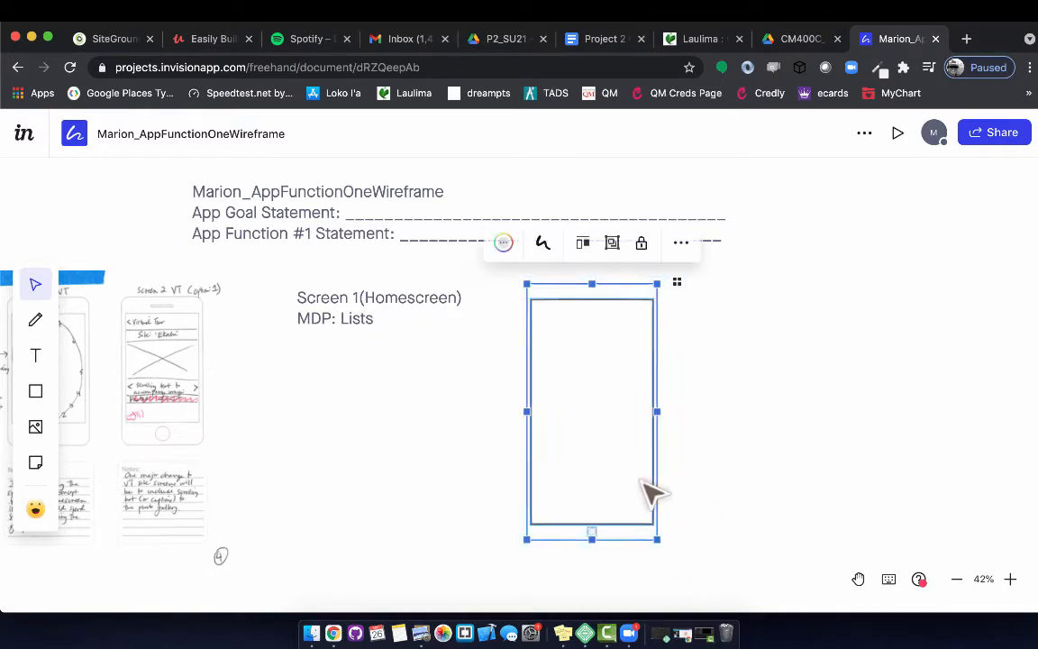
{"action": "left_click", "coordinate": [681, 249]}
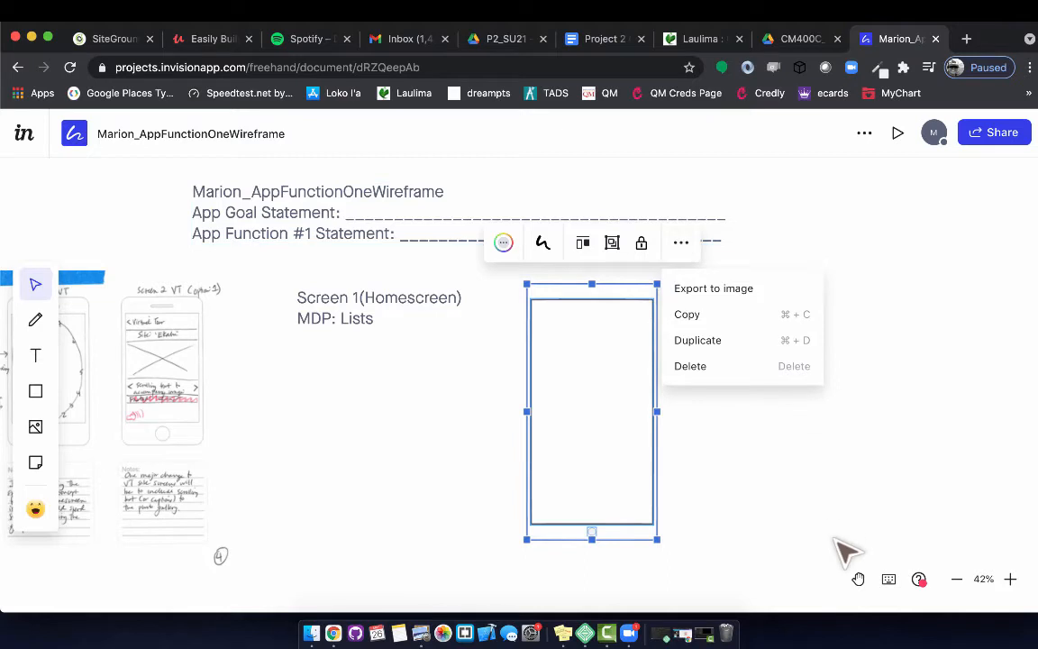
{"action": "key", "text": "Left"}
{"action": "key", "text": "Left"}
{"action": "key", "text": "Left"}
{"action": "key", "text": "Left"}
{"action": "key", "text": "Left"}
{"action": "key", "text": "Left"}
{"action": "key", "text": "Left"}
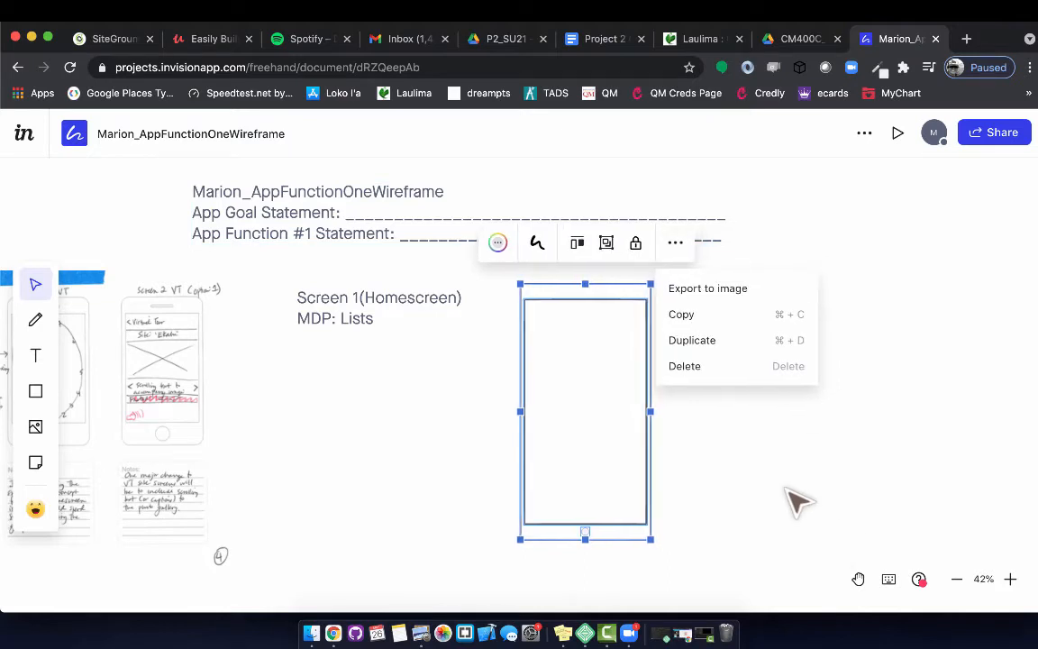
Step: Move all parts of the phone frame together to directly below the MDP: Lists line, aligned with the text's left edge
{"action": "left_click_drag", "start_coordinate": [619, 290], "coordinate": [557, 417]}
{"action": "left_click", "coordinate": [510, 354]}
{"action": "left_click_drag", "start_coordinate": [511, 285], "coordinate": [685, 552]}
{"action": "left_click_drag", "start_coordinate": [615, 470], "coordinate": [477, 547]}
{"action": "left_click_drag", "start_coordinate": [546, 528], "coordinate": [319, 587]}
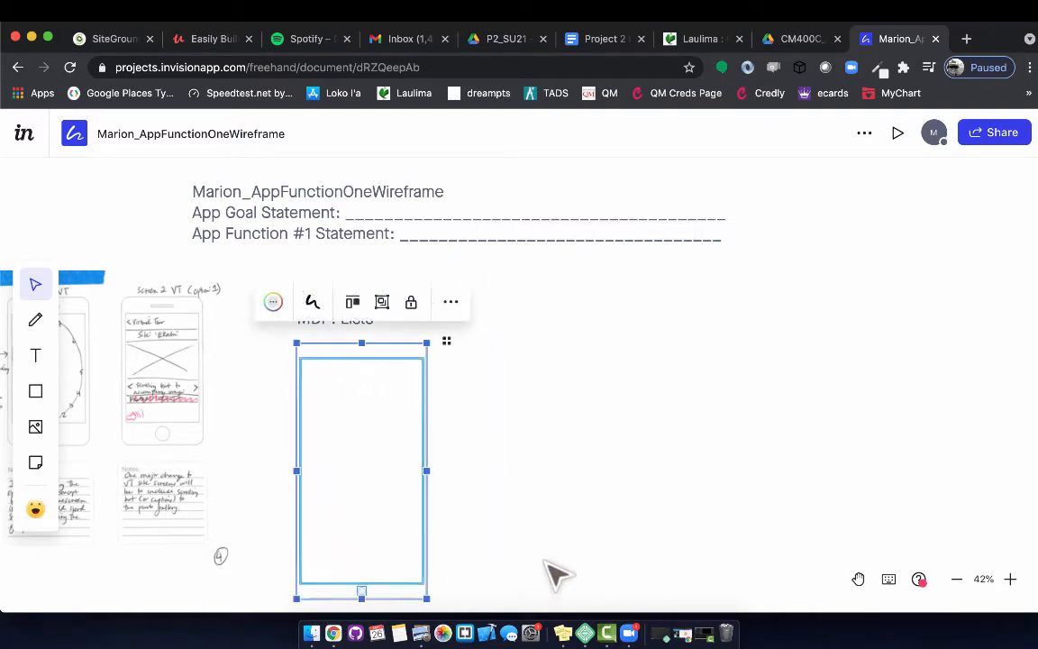
Step: Select all parts of the phone frame below MDP: Lists and enlarge them together proportionally, keeping the frame aligned with the text's left edge
{"action": "left_click", "coordinate": [556, 572]}
{"action": "scroll", "coordinate": [556, 572], "scroll_direction": "down", "scroll_amount": 3}
{"action": "scroll", "coordinate": [556, 572], "scroll_direction": "left", "scroll_amount": 1}
{"action": "scroll", "coordinate": [340, 315], "scroll_direction": "up", "scroll_amount": 1}
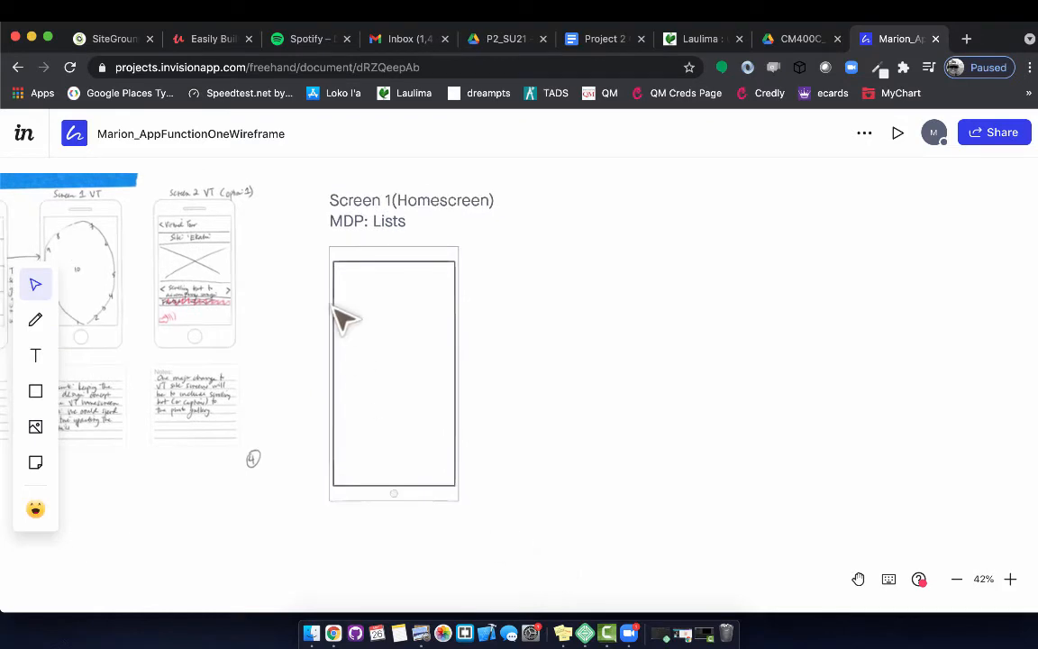
{"action": "left_click_drag", "start_coordinate": [312, 243], "coordinate": [548, 573]}
{"action": "left_click", "coordinate": [660, 530]}
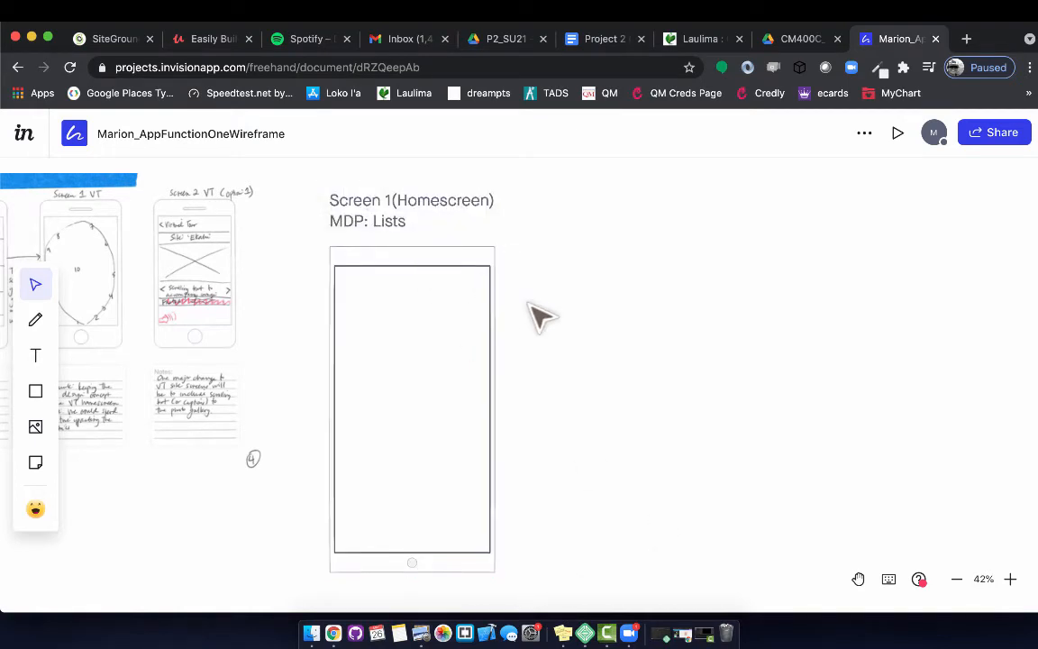
Step: Copy all parts of the enlarged Screen 1 phone frame and paste a second frame next to it
{"action": "scroll", "coordinate": [540, 315], "scroll_direction": "up", "scroll_amount": 10}
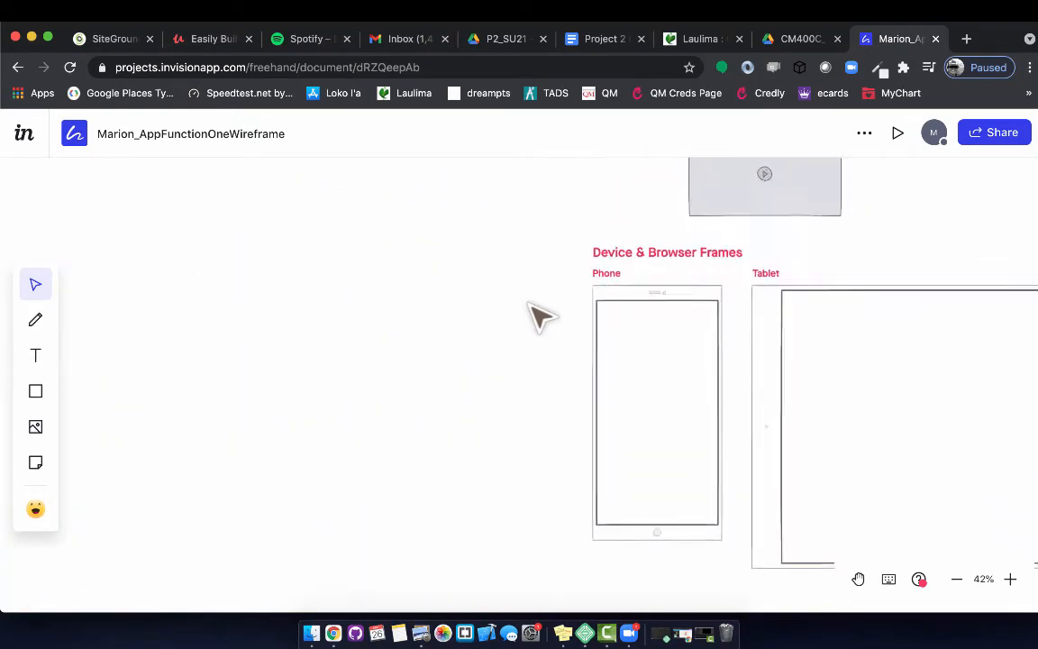
{"action": "scroll", "coordinate": [528, 304], "scroll_direction": "right", "scroll_amount": 1}
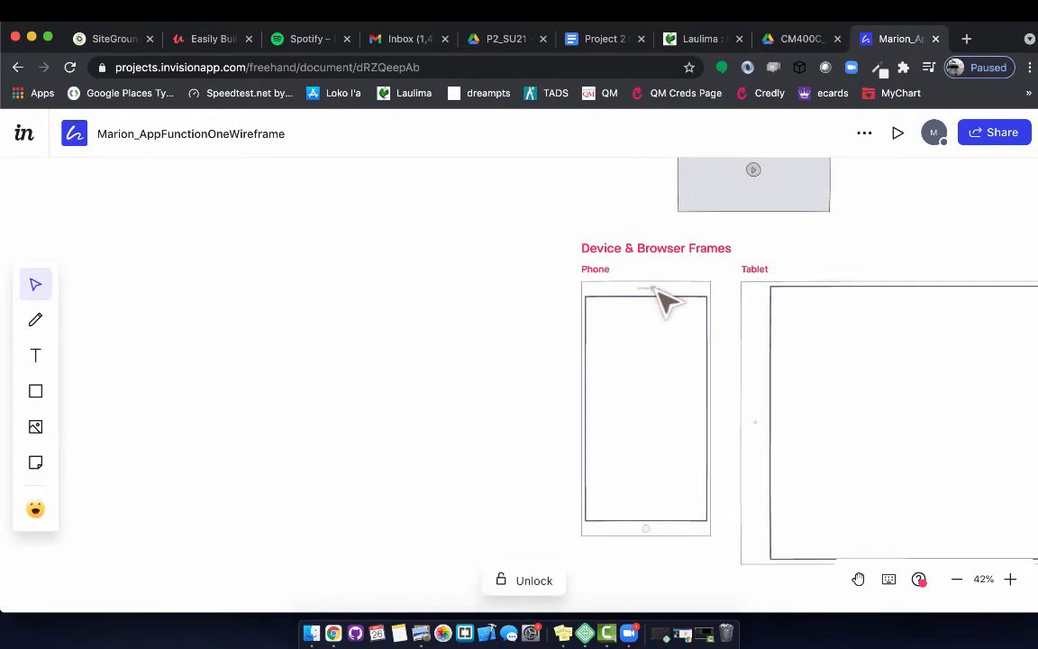
{"action": "scroll", "coordinate": [482, 360], "scroll_direction": "down", "scroll_amount": 5}
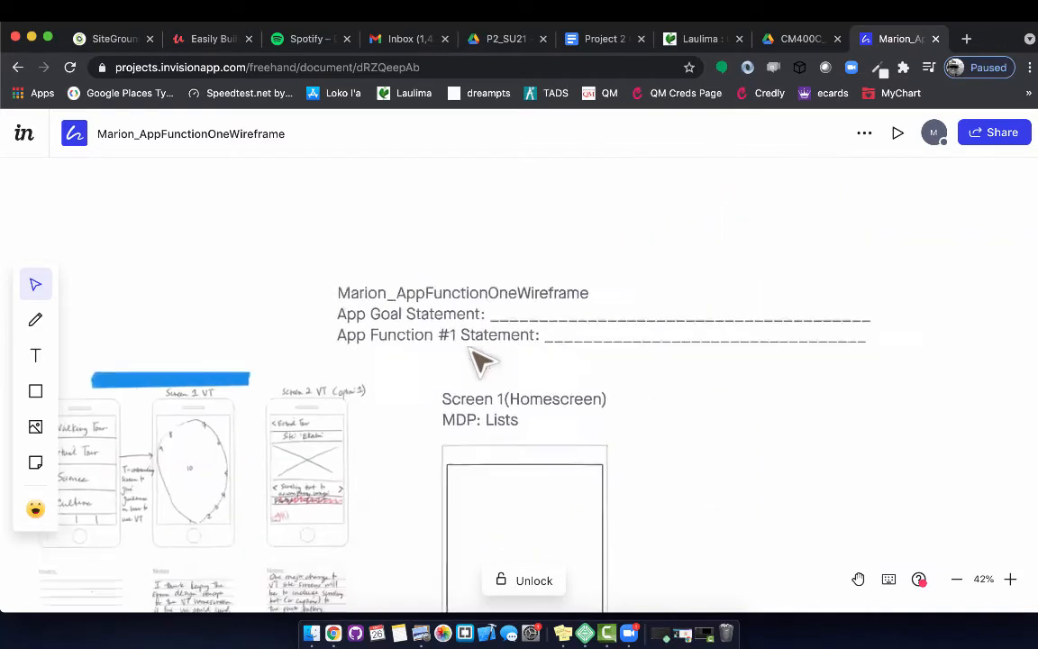
{"action": "scroll", "coordinate": [513, 397], "scroll_direction": "down", "scroll_amount": 3}
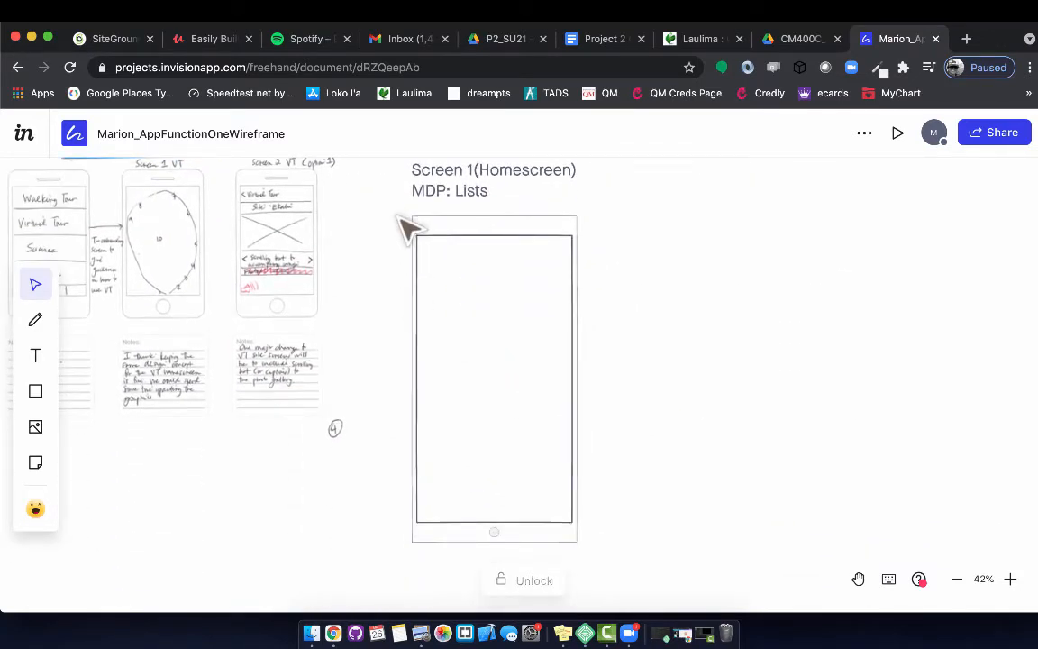
{"action": "left_click_drag", "start_coordinate": [398, 215], "coordinate": [615, 576]}
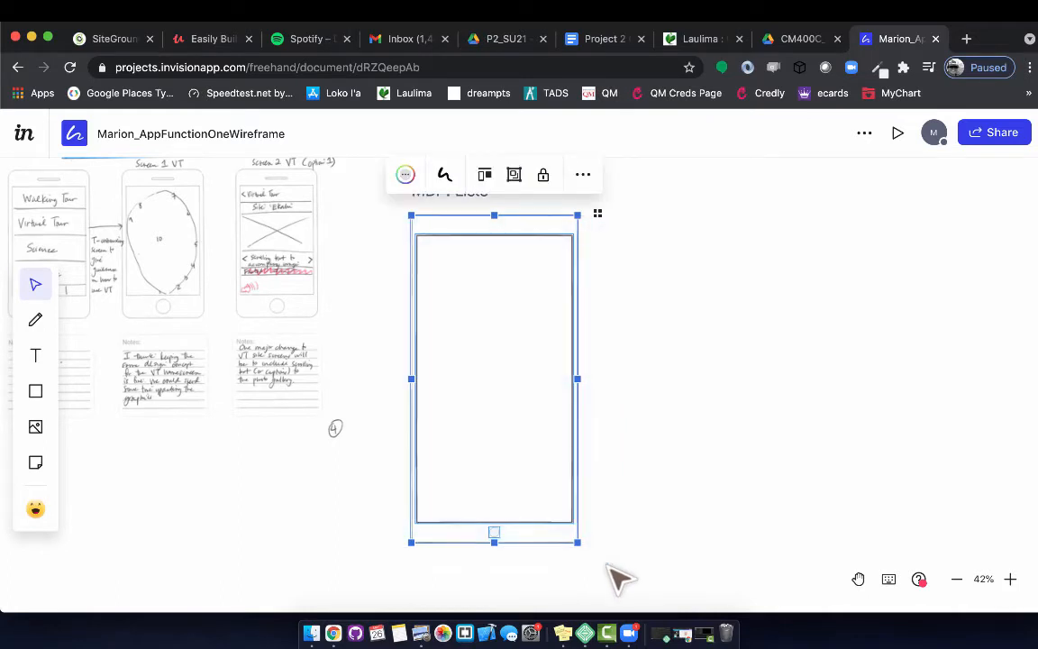
{"action": "right_click", "coordinate": [645, 346]}
{"action": "left_click", "coordinate": [671, 367]}
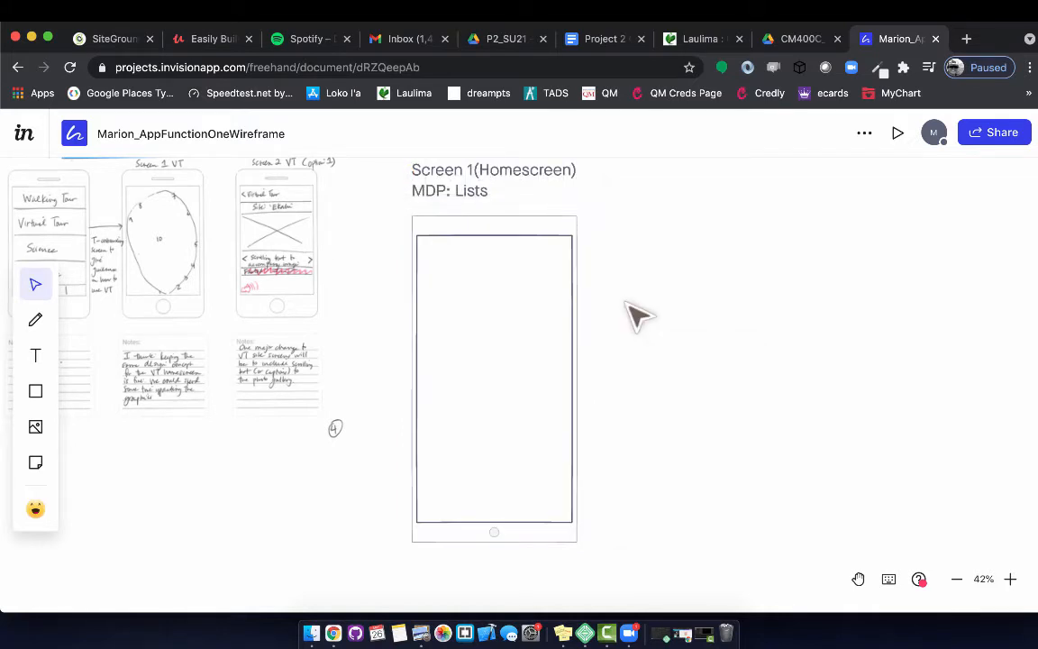
{"action": "key", "text": "super+v"}
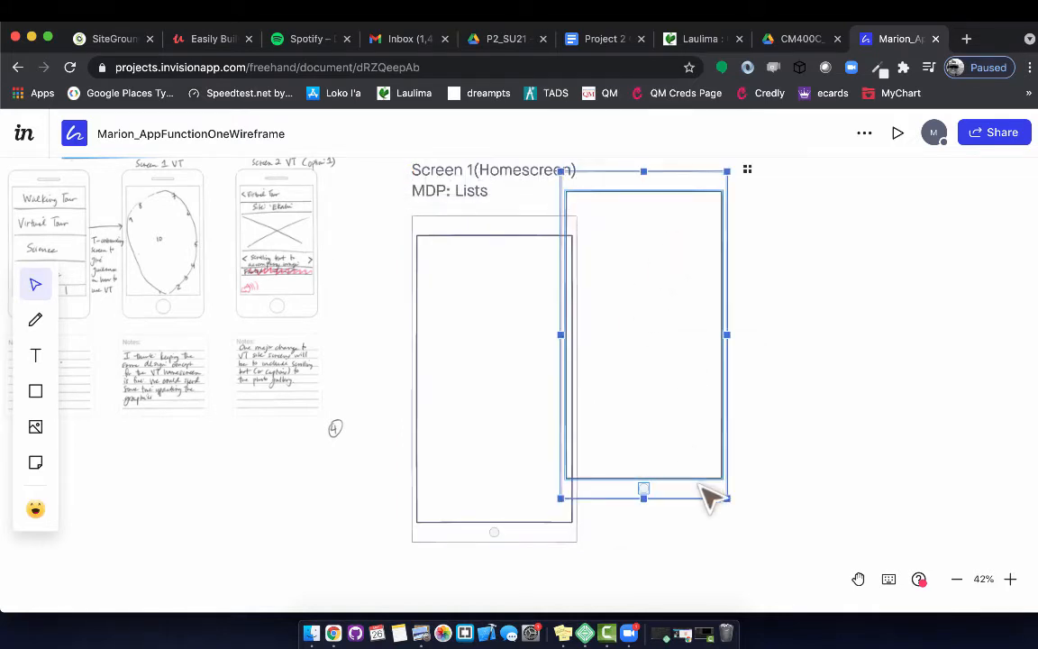
Step: Try to select all parts of the pasted phone frame and move them clear of the first frame
{"action": "left_click_drag", "start_coordinate": [700, 485], "coordinate": [775, 518]}
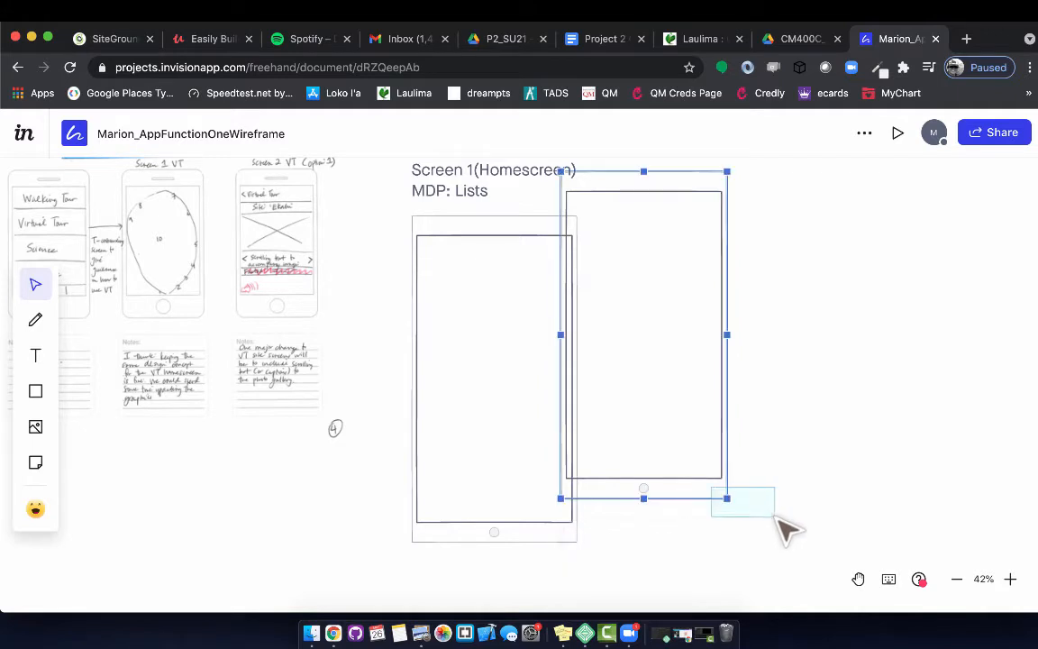
{"action": "left_click", "coordinate": [847, 437]}
{"action": "left_click_drag", "start_coordinate": [700, 228], "coordinate": [734, 532]}
{"action": "mouse_move", "coordinate": [699, 494]}
{"action": "left_mouse_down"}
{"action": "mouse_move", "coordinate": [740, 533]}
{"action": "mouse_move", "coordinate": [700, 501]}
{"action": "left_mouse_up"}
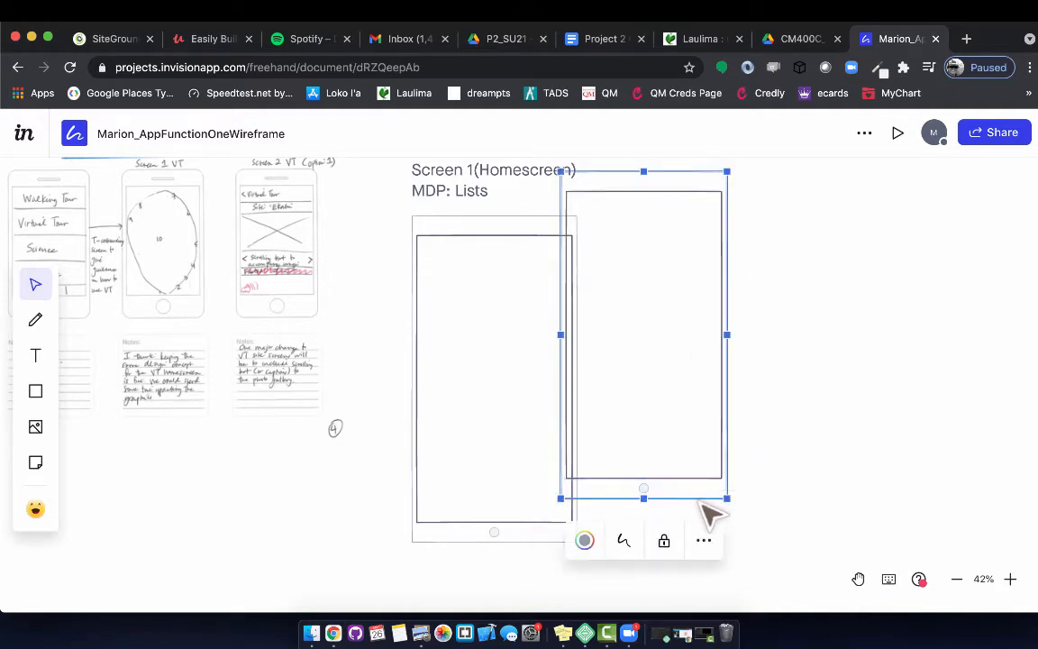
{"action": "left_click", "coordinate": [718, 170]}
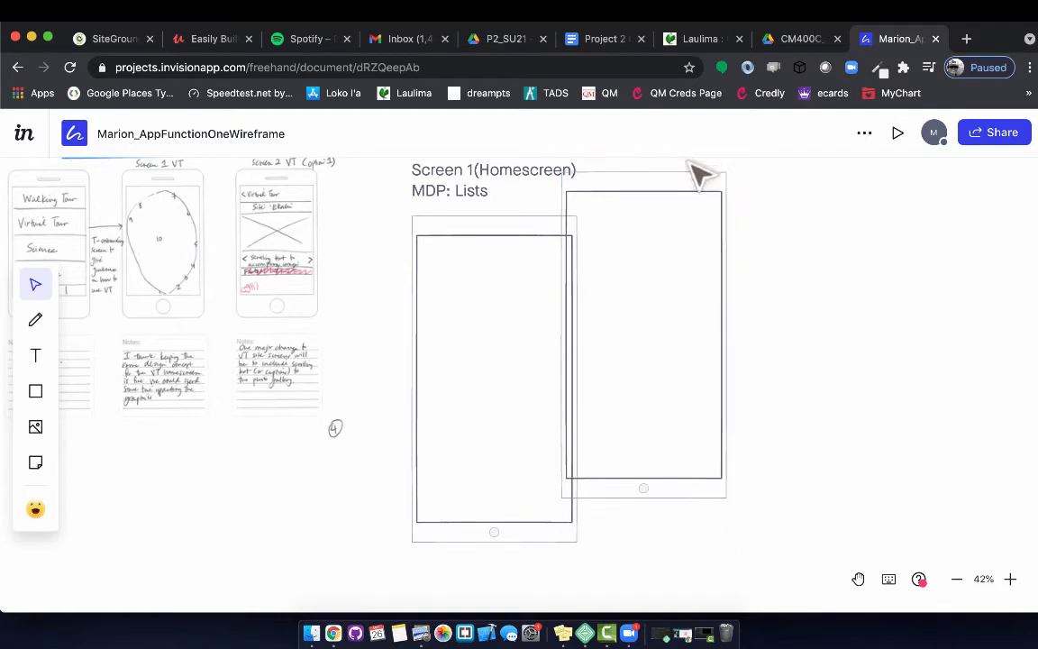
{"action": "left_click_drag", "start_coordinate": [729, 442], "coordinate": [694, 505]}
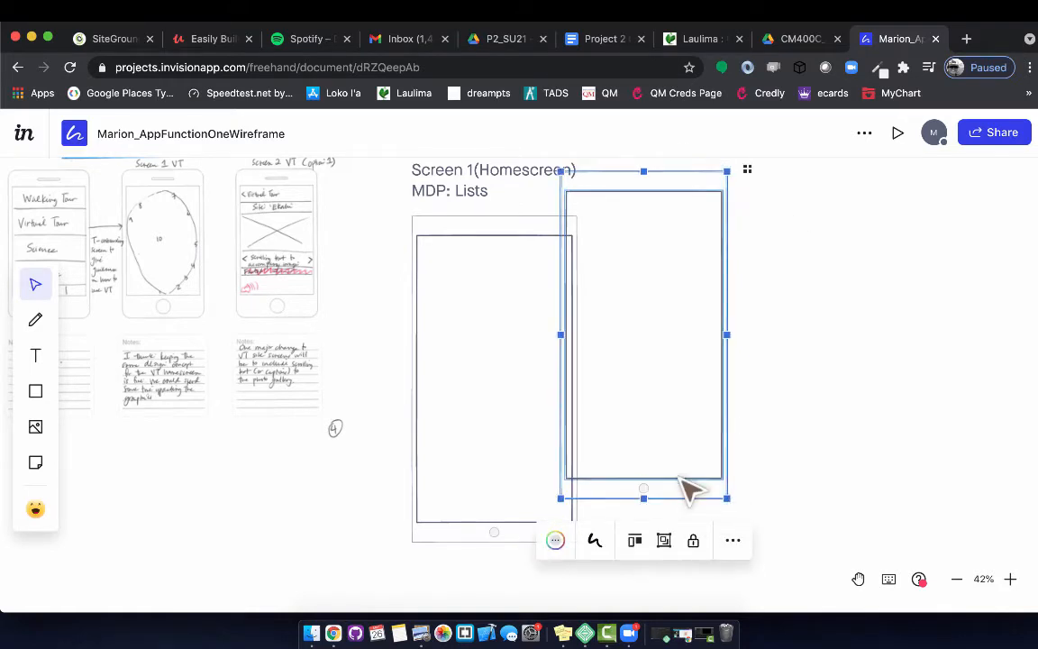
{"action": "left_click_drag", "start_coordinate": [676, 448], "coordinate": [732, 482]}
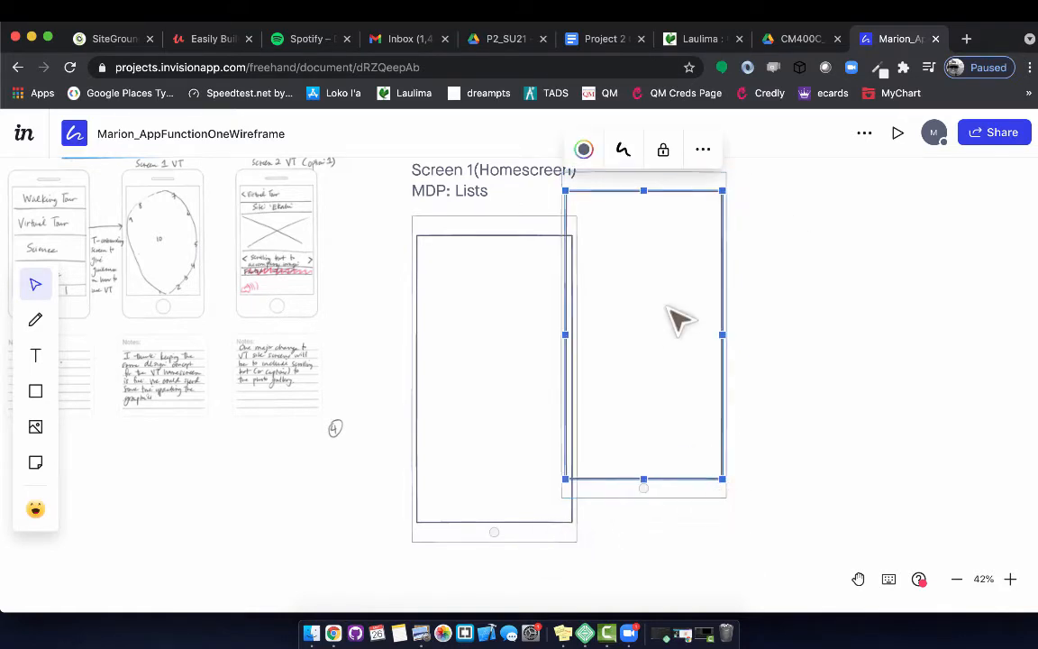
{"action": "left_click", "coordinate": [816, 287]}
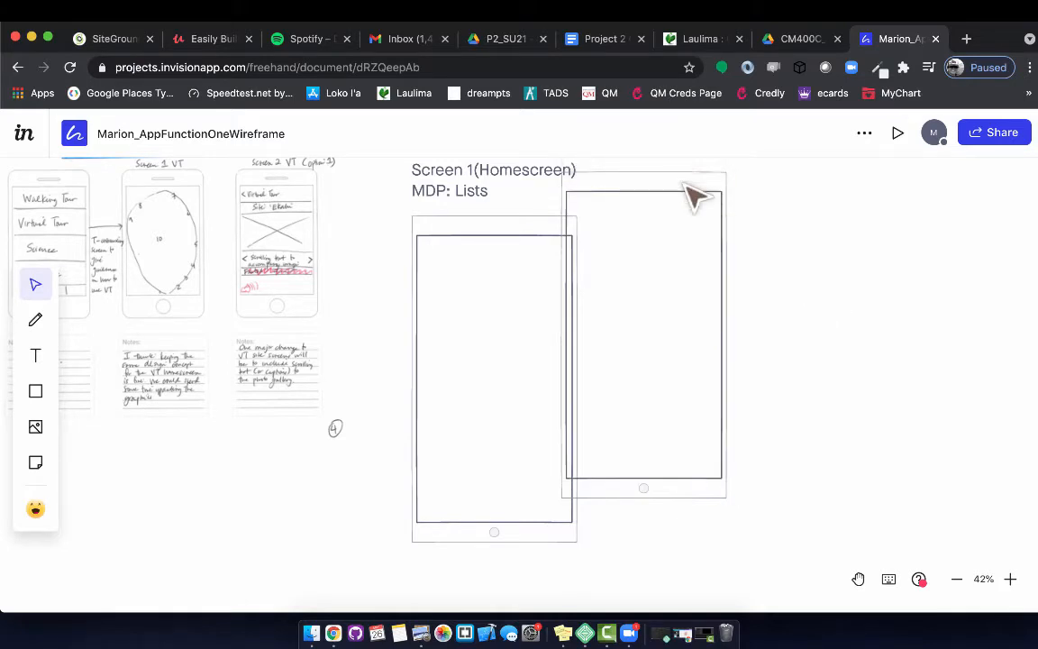
{"action": "mouse_move", "coordinate": [718, 206]}
{"action": "left_mouse_down"}
{"action": "mouse_move", "coordinate": [649, 457]}
{"action": "mouse_move", "coordinate": [641, 531]}
{"action": "left_mouse_up"}
{"action": "key", "text": "p"}
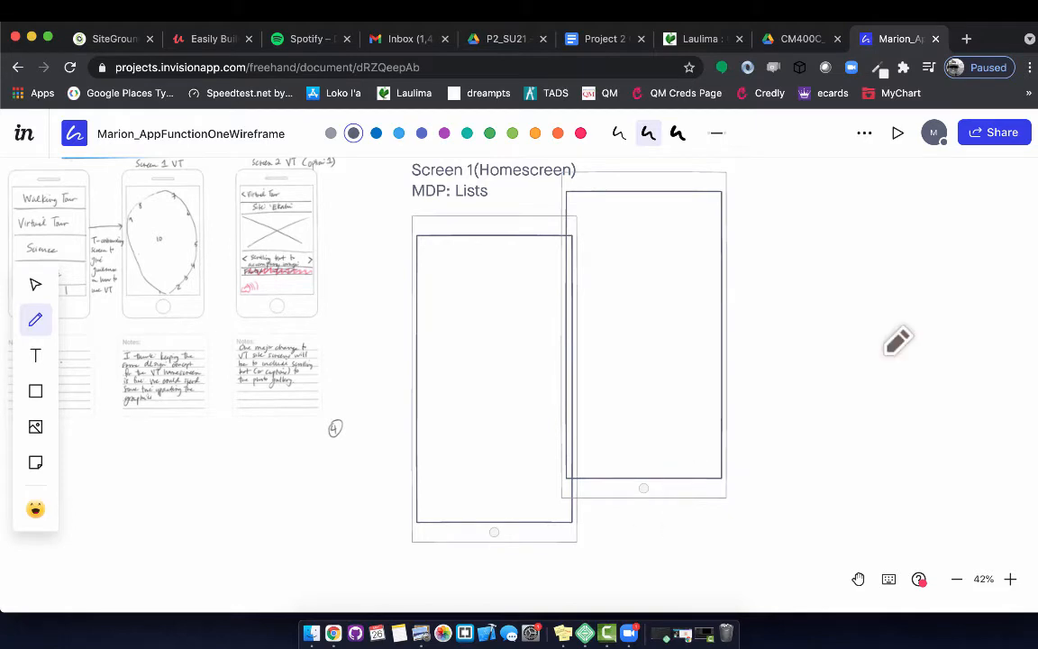
{"action": "scroll", "coordinate": [887, 351], "scroll_direction": "up", "scroll_amount": 4}
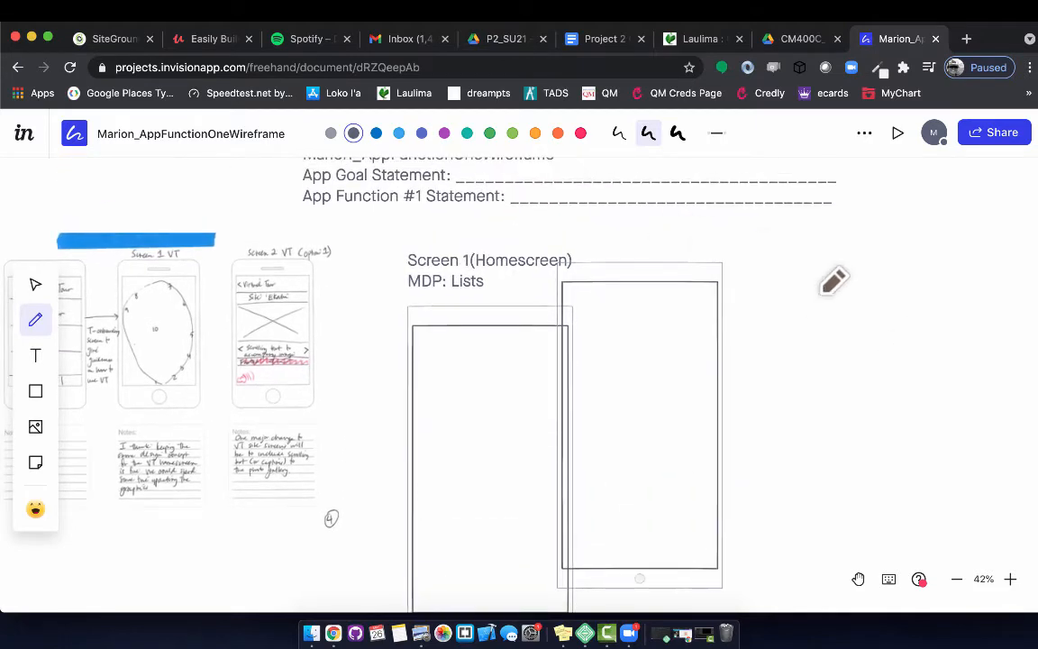
{"action": "left_click", "coordinate": [34, 287]}
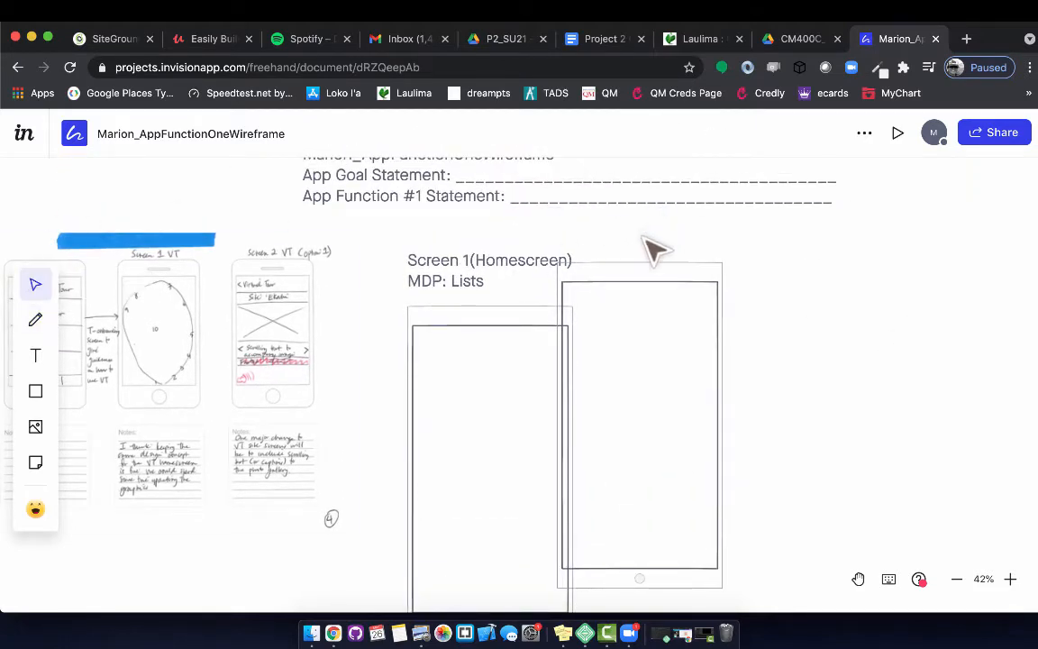
Step: Select all parts of the second phone frame and nudge them slightly down and to the right, leaving a gap beside the first frame
{"action": "left_click_drag", "start_coordinate": [642, 237], "coordinate": [757, 594]}
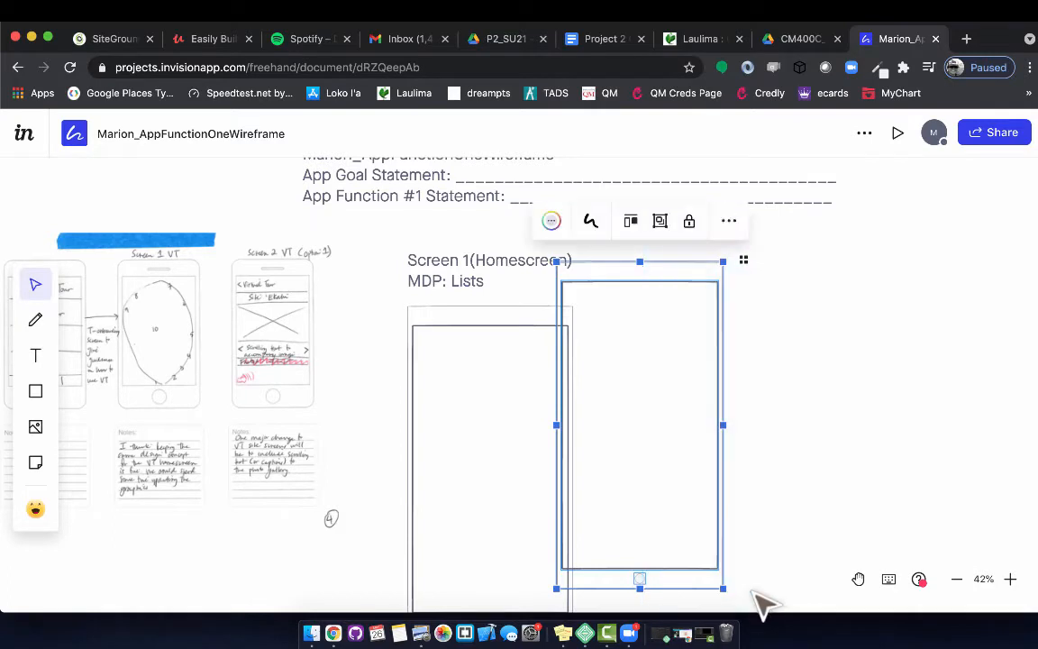
{"action": "key", "text": "Down"}
{"action": "key", "text": "Down"}
{"action": "key", "text": "Down"}
{"action": "key", "text": "Down"}
{"action": "key", "text": "Down"}
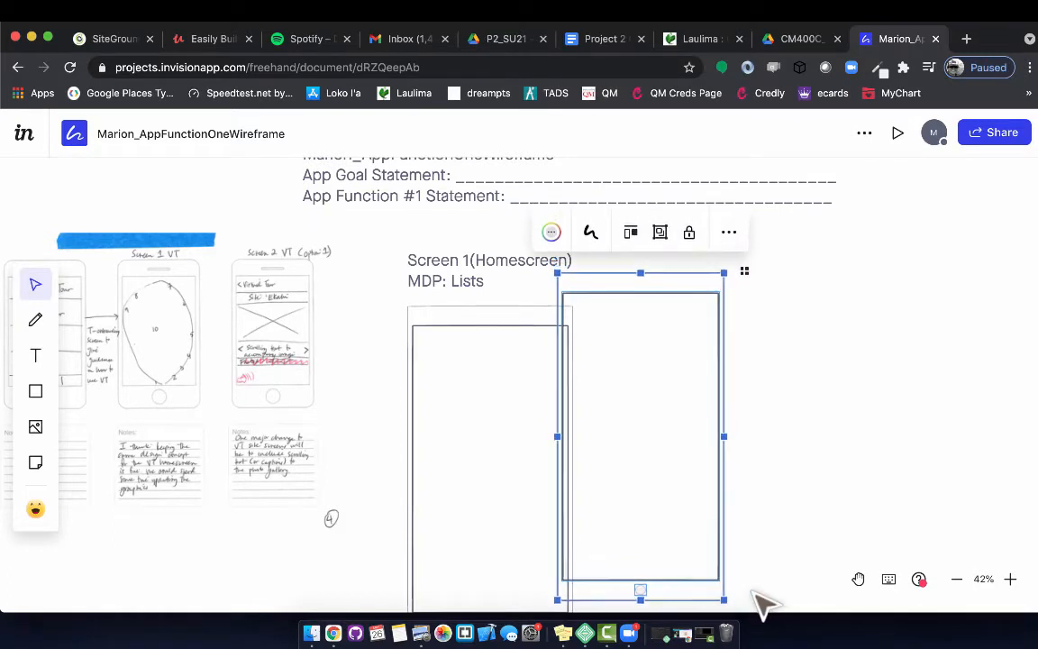
{"action": "key", "text": "Right"}
{"action": "key", "text": "Right"}
{"action": "key", "text": "Right"}
{"action": "key", "text": "Right"}
{"action": "key", "text": "Right"}
{"action": "key", "text": "Right"}
{"action": "key", "text": "Right"}
{"action": "key", "text": "Right"}
{"action": "key", "text": "Right"}
{"action": "key", "text": "Right"}
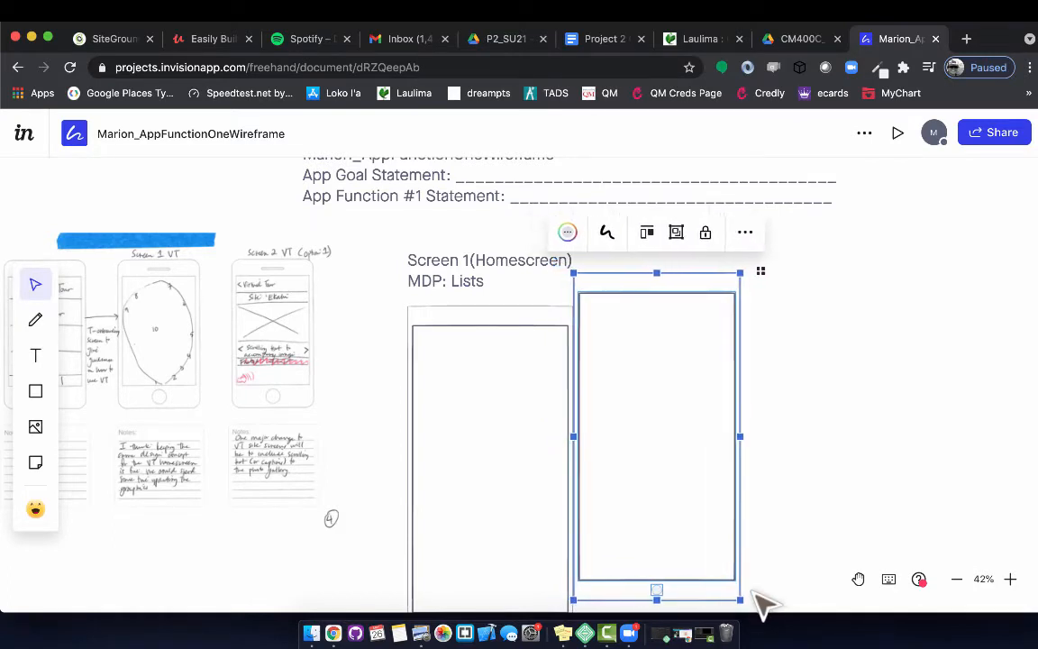
{"action": "key", "text": "Right"}
{"action": "key", "text": "Right"}
{"action": "key", "text": "Right"}
{"action": "key", "text": "Right"}
{"action": "key", "text": "Right"}
{"action": "key", "text": "Right"}
{"action": "key", "text": "Right"}
{"action": "key", "text": "Right"}
{"action": "key", "text": "Right"}
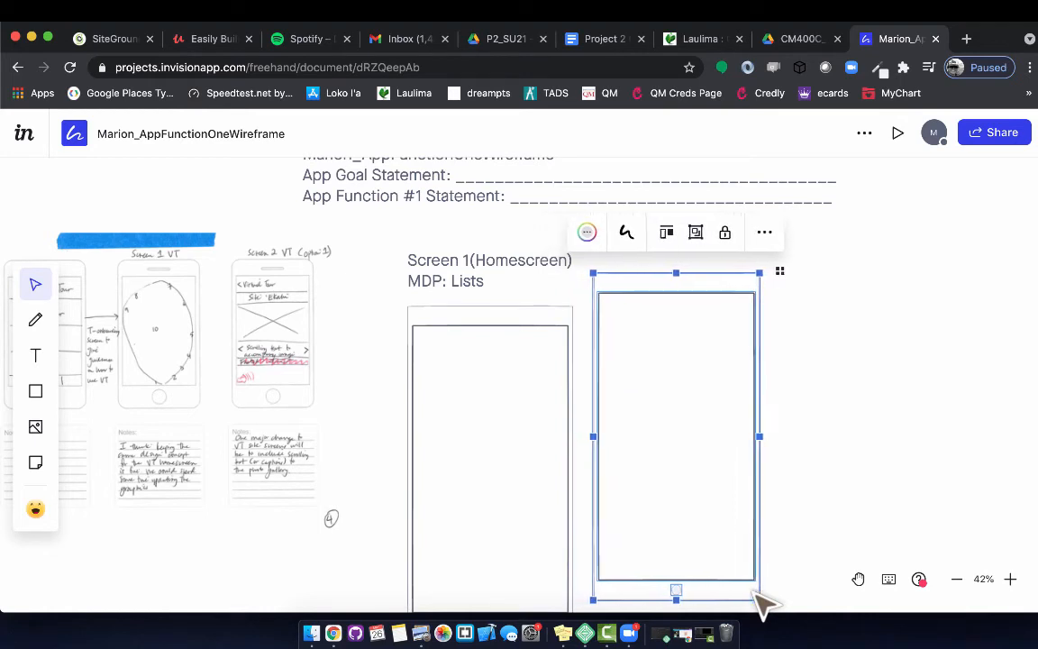
{"action": "key", "text": "Right"}
{"action": "key", "text": "Right"}
{"action": "key", "text": "Right"}
{"action": "key", "text": "Right"}
{"action": "key", "text": "Right"}
{"action": "key", "text": "Right"}
{"action": "key", "text": "Right"}
{"action": "key", "text": "Right"}
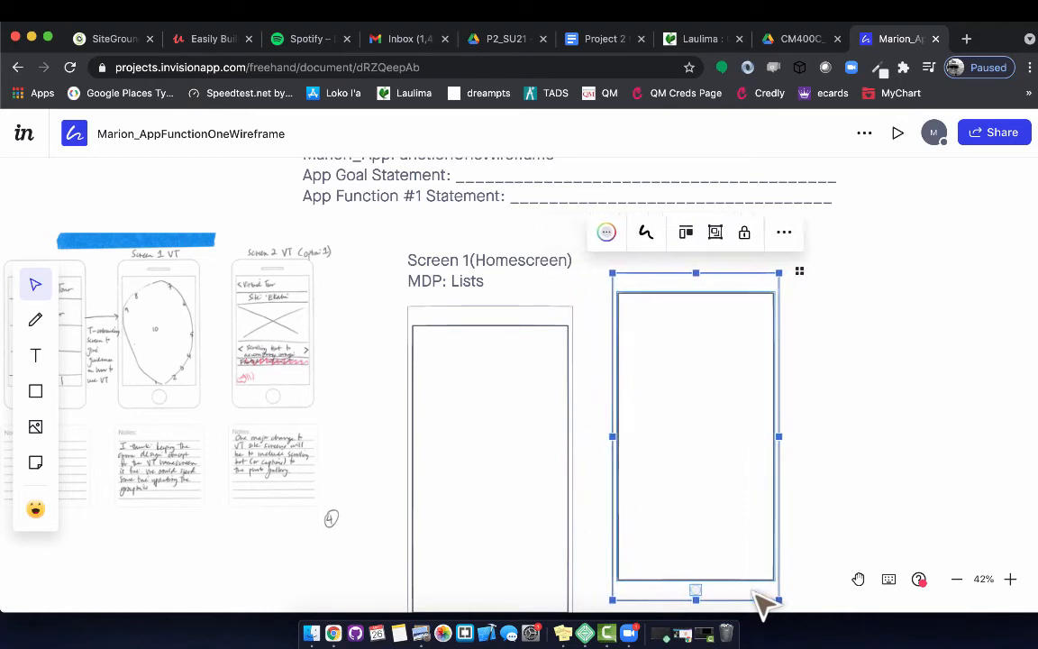
Step: Nudge the second phone frame down until it is roughly level with the first frame
{"action": "scroll", "coordinate": [867, 563], "scroll_direction": "down", "scroll_amount": 3}
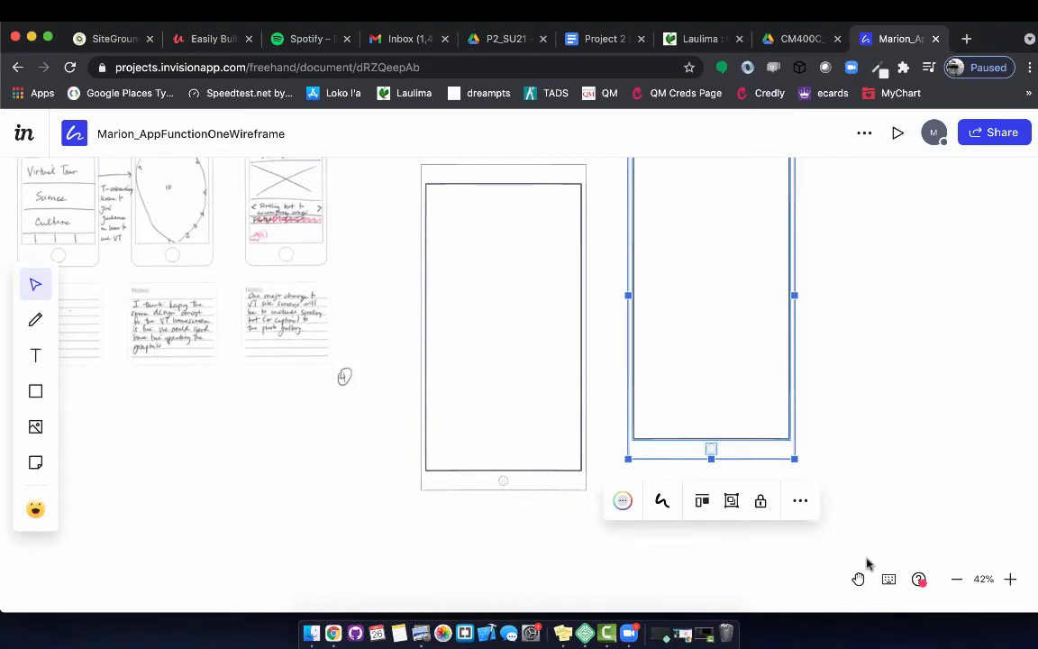
{"action": "key", "text": "Down"}
{"action": "key", "text": "Down"}
{"action": "key", "text": "Down"}
{"action": "key", "text": "Down"}
{"action": "key", "text": "Down"}
{"action": "key", "text": "Down"}
{"action": "key", "text": "Down"}
{"action": "key", "text": "Down"}
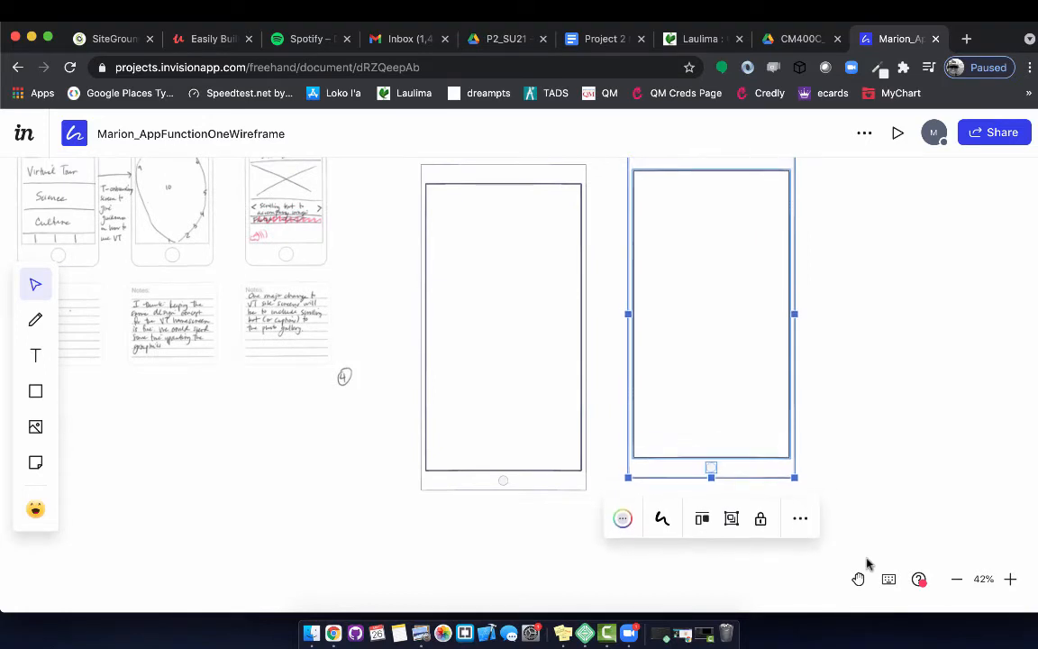
{"action": "key", "text": "Down"}
{"action": "key", "text": "Down"}
{"action": "key", "text": "Down"}
{"action": "key", "text": "Down"}
{"action": "key", "text": "Down"}
{"action": "key", "text": "Down"}
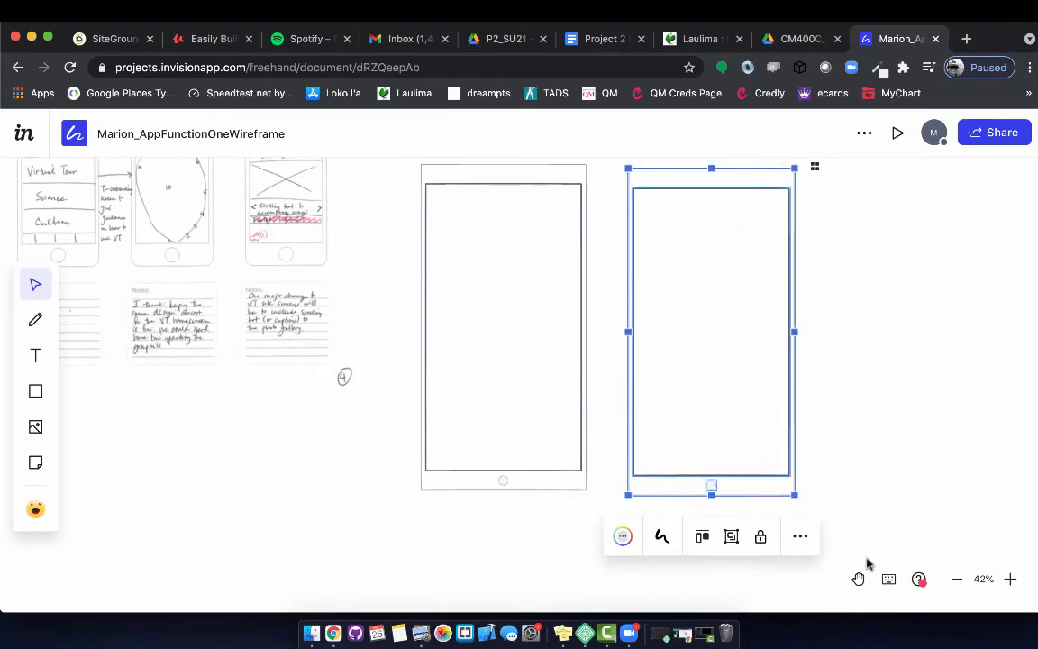
{"action": "left_click", "coordinate": [1021, 501]}
Step: Select all parts of the second phone frame and paste a third copy of the frame
{"action": "scroll", "coordinate": [934, 413], "scroll_direction": "up", "scroll_amount": 1}
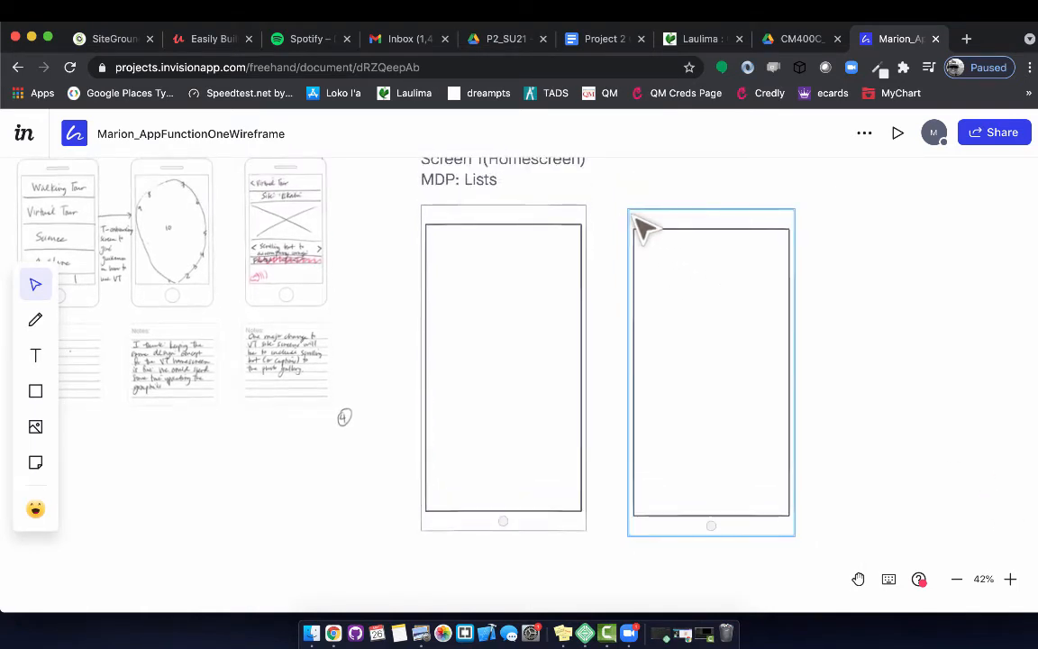
{"action": "left_click_drag", "start_coordinate": [634, 185], "coordinate": [822, 570]}
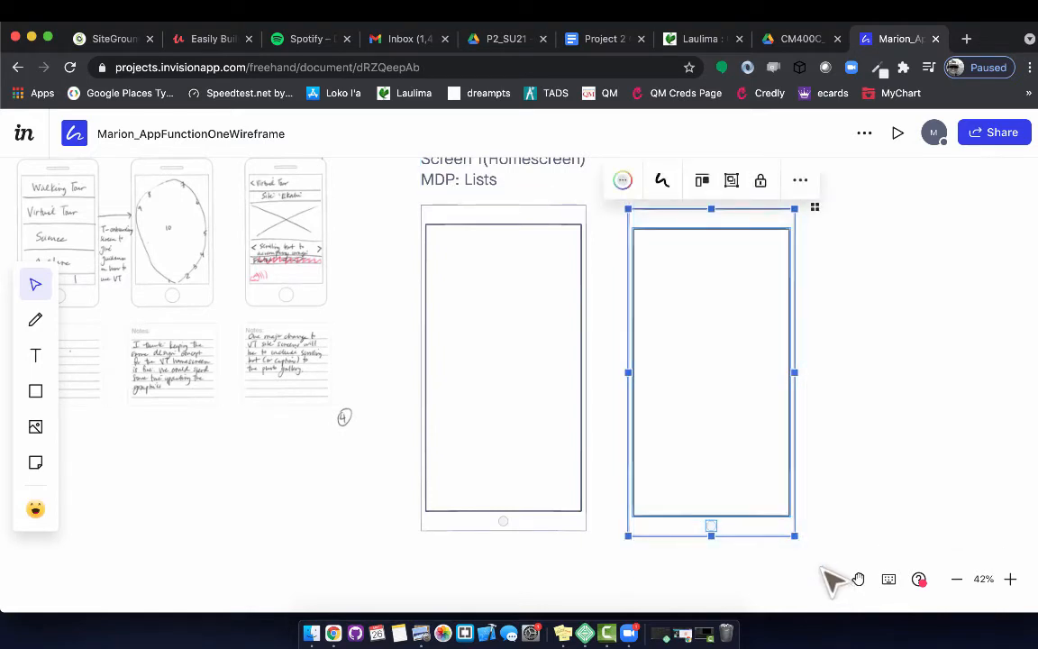
{"action": "key", "text": "super+v"}
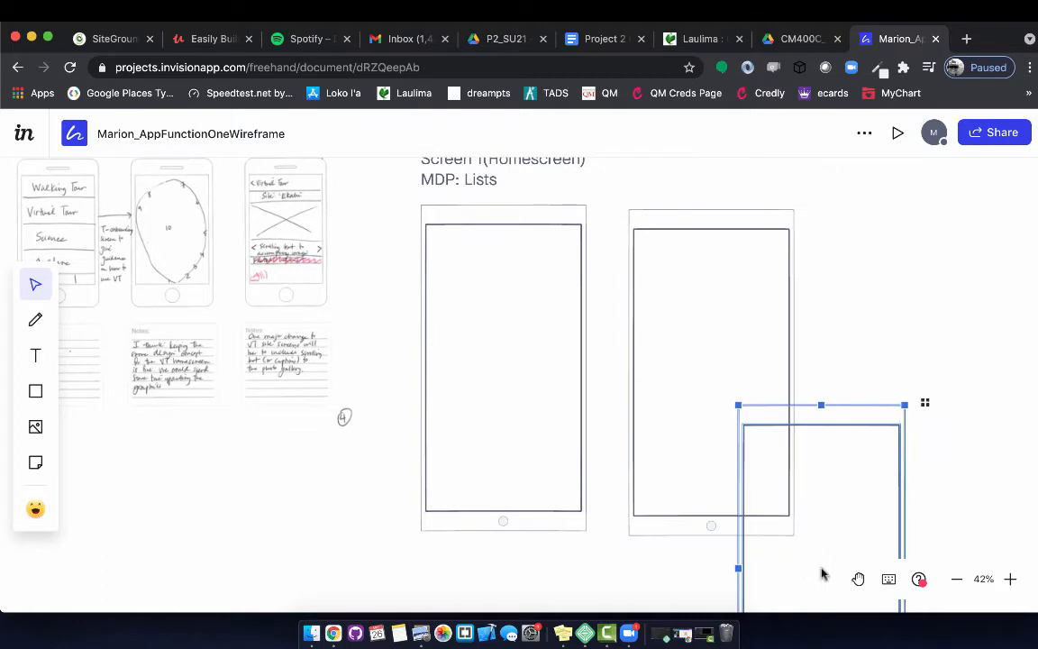
Step: Try to move the third phone frame up and to the right, clear of the second frame
{"action": "left_click_drag", "start_coordinate": [871, 416], "coordinate": [947, 342]}
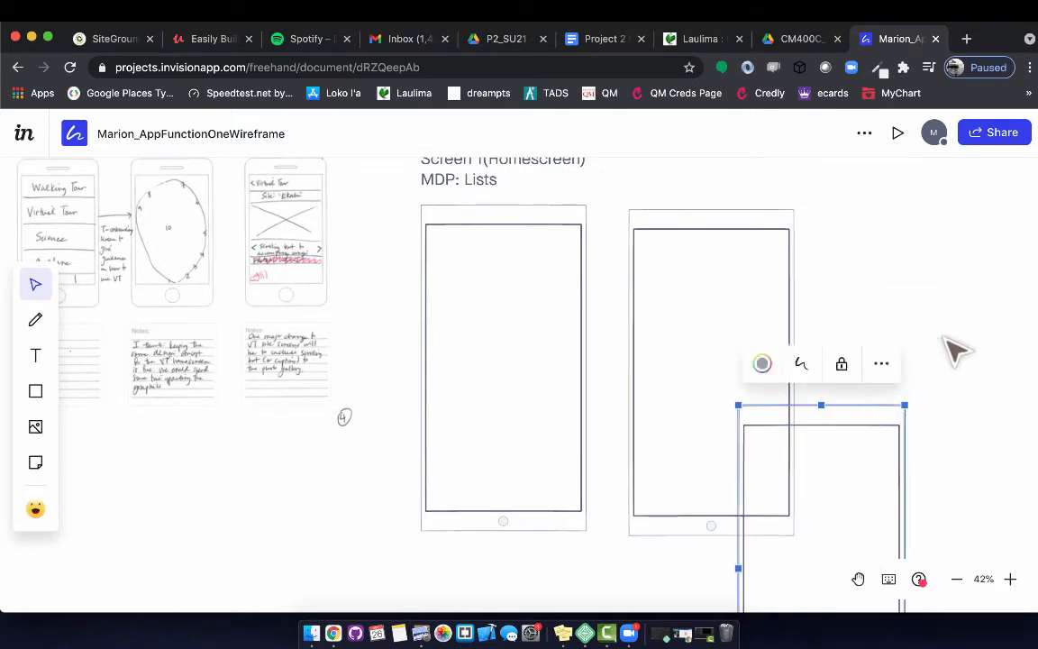
{"action": "scroll", "coordinate": [938, 428], "scroll_direction": "down", "scroll_amount": 3}
{"action": "scroll", "coordinate": [839, 422], "scroll_direction": "down", "scroll_amount": 3}
{"action": "left_click_drag", "start_coordinate": [784, 458], "coordinate": [887, 345]}
{"action": "left_click_drag", "start_coordinate": [776, 444], "coordinate": [897, 352]}
{"action": "scroll", "coordinate": [998, 414], "scroll_direction": "up", "scroll_amount": 3}
{"action": "left_click", "coordinate": [999, 413]}
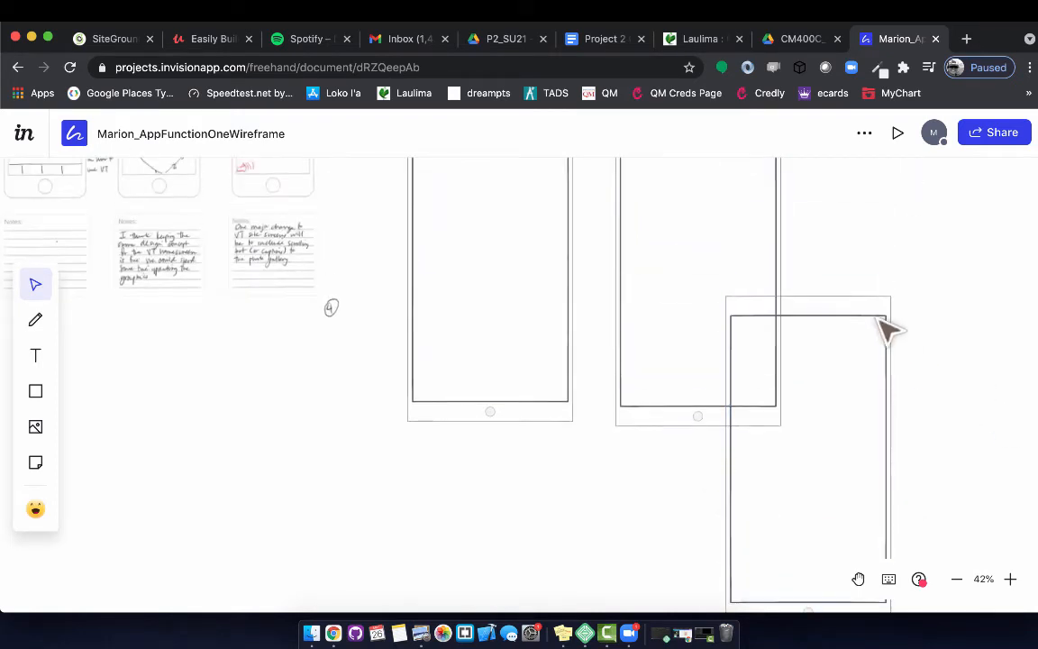
Step: Try to select all parts of the third phone frame together and move them away from the second frame
{"action": "left_click_drag", "start_coordinate": [873, 390], "coordinate": [896, 472]}
{"action": "scroll", "coordinate": [906, 440], "scroll_direction": "down", "scroll_amount": 4}
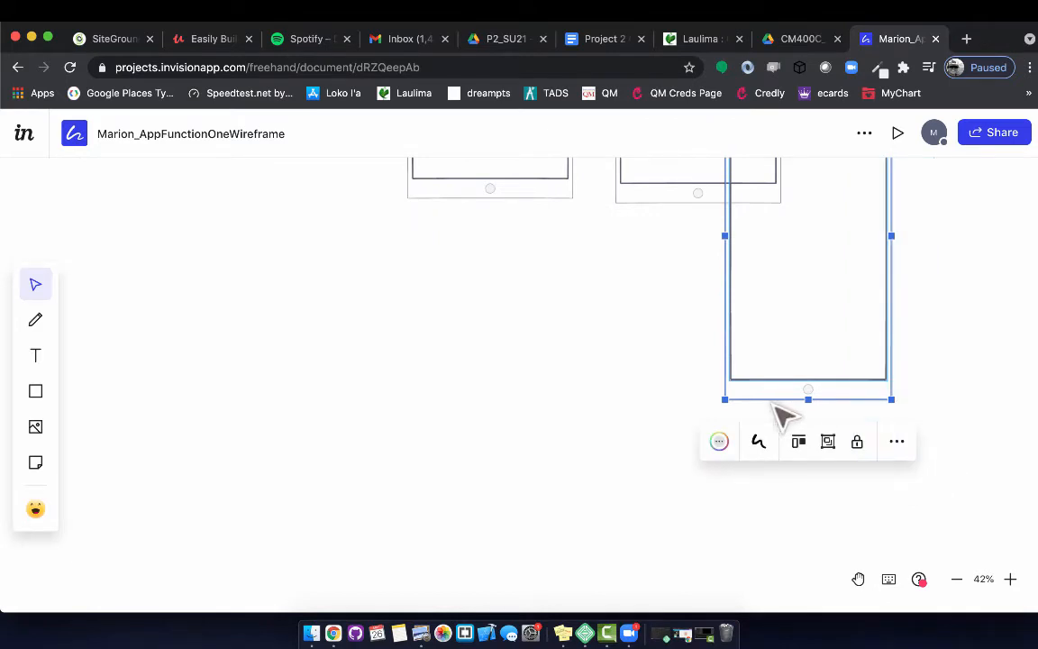
{"action": "left_click_drag", "start_coordinate": [746, 393], "coordinate": [859, 326]}
{"action": "left_click", "coordinate": [858, 326]}
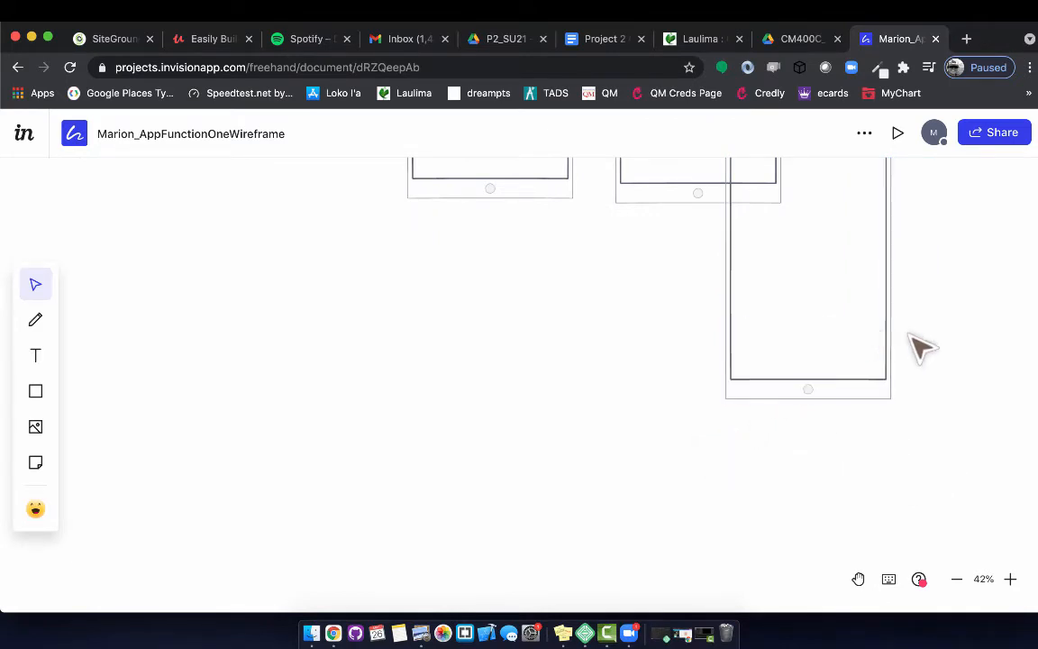
{"action": "scroll", "coordinate": [919, 347], "scroll_direction": "up", "scroll_amount": 3}
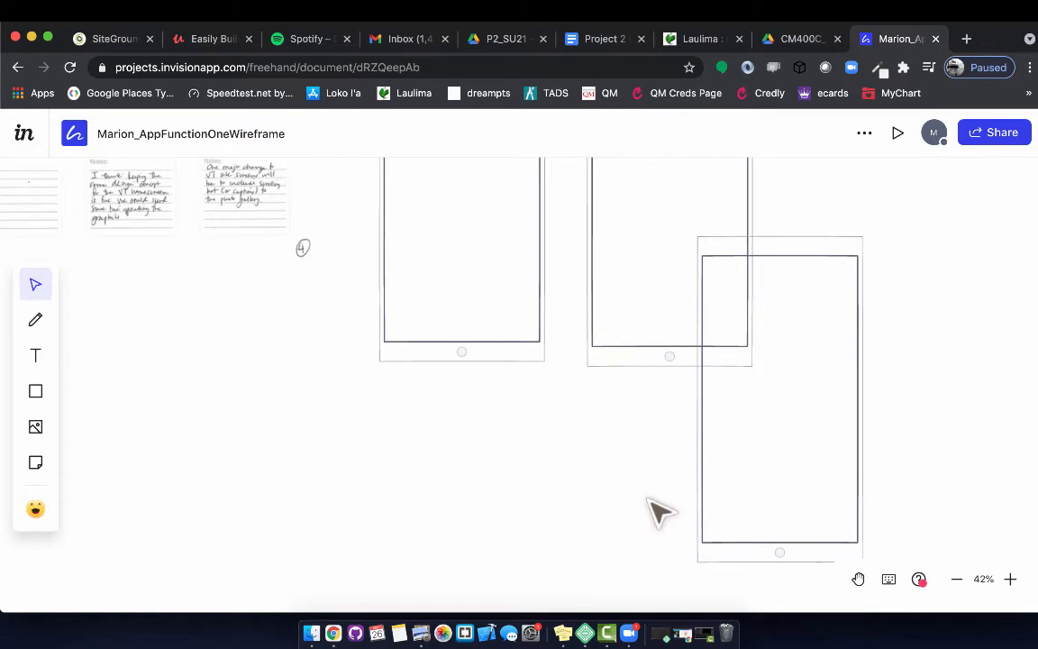
{"action": "left_click_drag", "start_coordinate": [944, 524], "coordinate": [980, 547]}
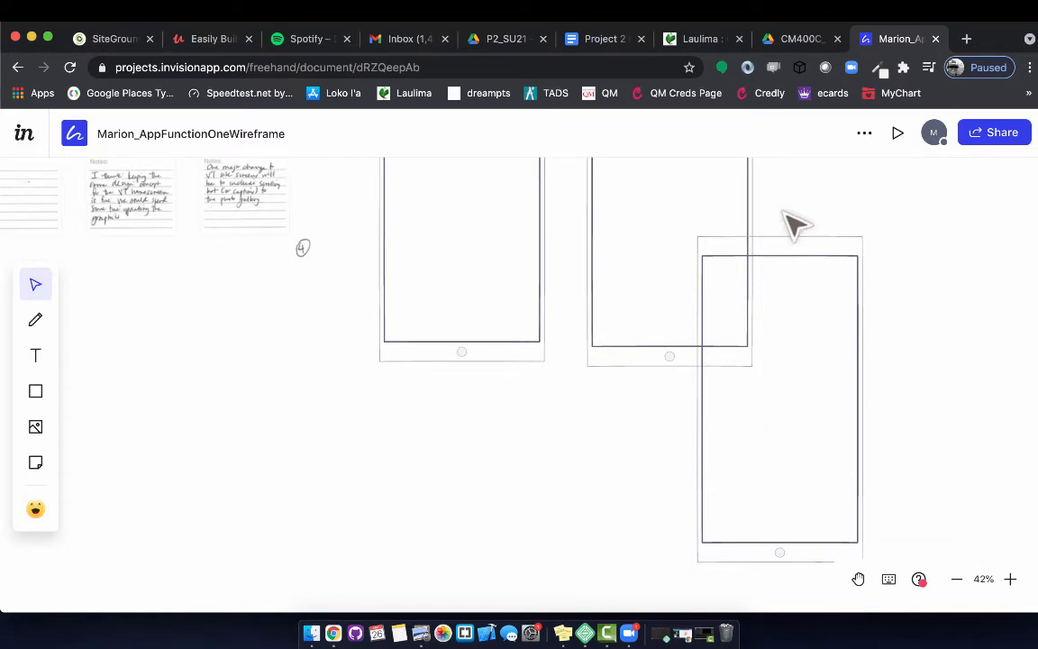
{"action": "left_click_drag", "start_coordinate": [815, 558], "coordinate": [928, 566]}
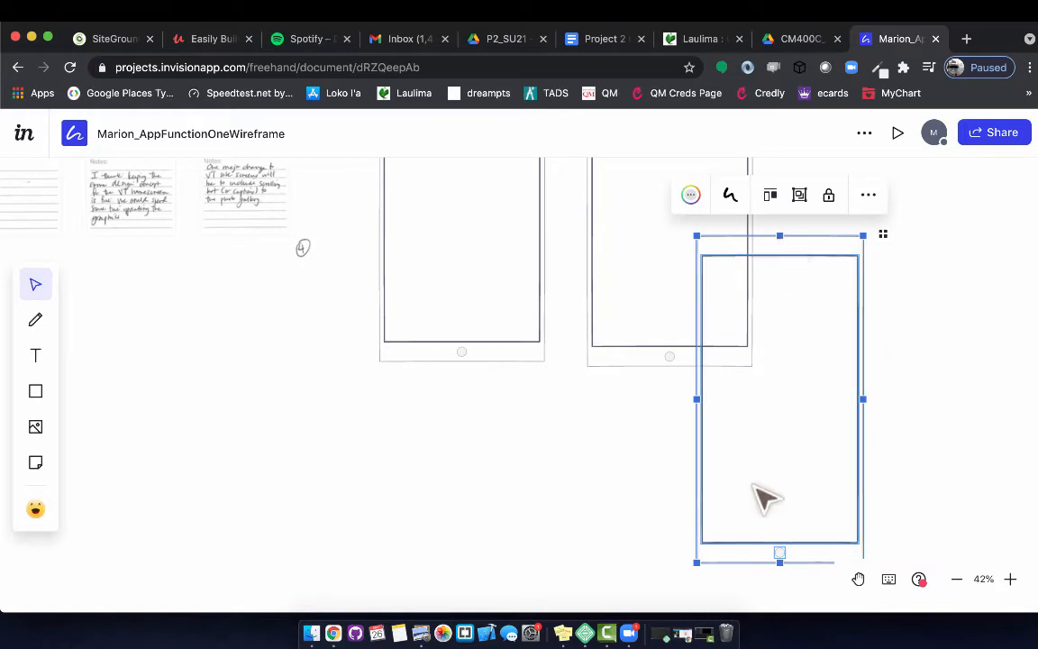
{"action": "left_click_drag", "start_coordinate": [721, 554], "coordinate": [808, 426]}
{"action": "left_click", "coordinate": [931, 287]}
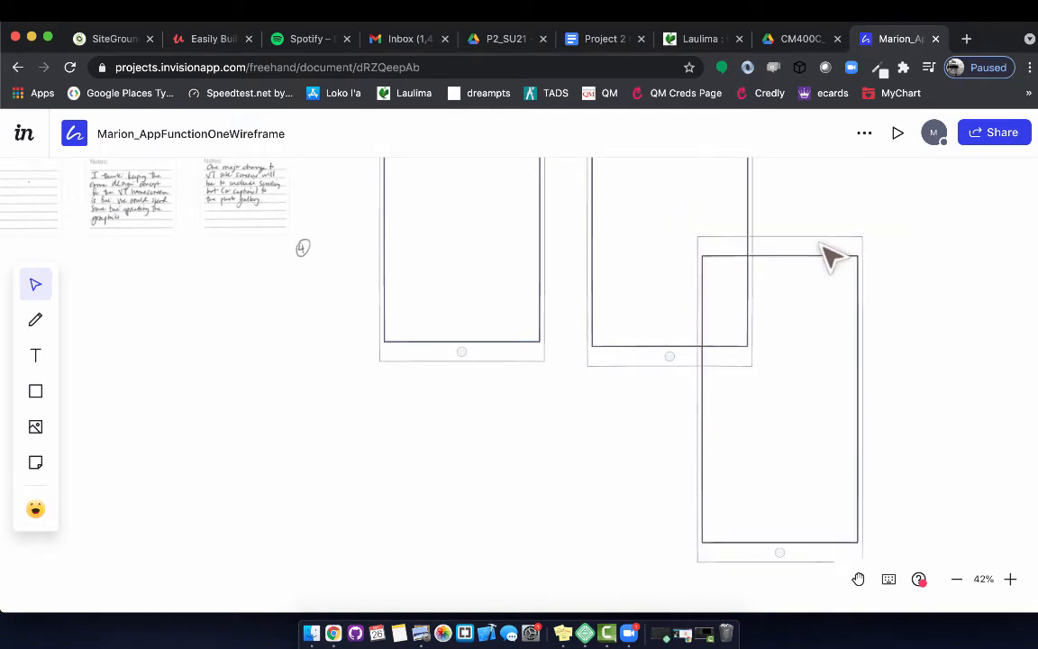
Step: Select all parts of the third phone frame and nudge them right until a gap separates them from the second frame
{"action": "scroll", "coordinate": [737, 336], "scroll_direction": "down", "scroll_amount": 2}
{"action": "left_click_drag", "start_coordinate": [656, 366], "coordinate": [966, 505]}
{"action": "key", "text": "Right"}
{"action": "key", "text": "Right"}
{"action": "key", "text": "Right"}
{"action": "key", "text": "Right"}
{"action": "key", "text": "Right"}
{"action": "key", "text": "Right"}
{"action": "key", "text": "Right"}
{"action": "key", "text": "Right"}
{"action": "key", "text": "Right"}
{"action": "key", "text": "Right"}
{"action": "key", "text": "Right"}
{"action": "key", "text": "Right"}
{"action": "key", "text": "Right"}
{"action": "key", "text": "Right"}
{"action": "key", "text": "Right"}
{"action": "key", "text": "Right"}
{"action": "key", "text": "Right"}
{"action": "key", "text": "Right"}
{"action": "key", "text": "Right"}
{"action": "key", "text": "Right"}
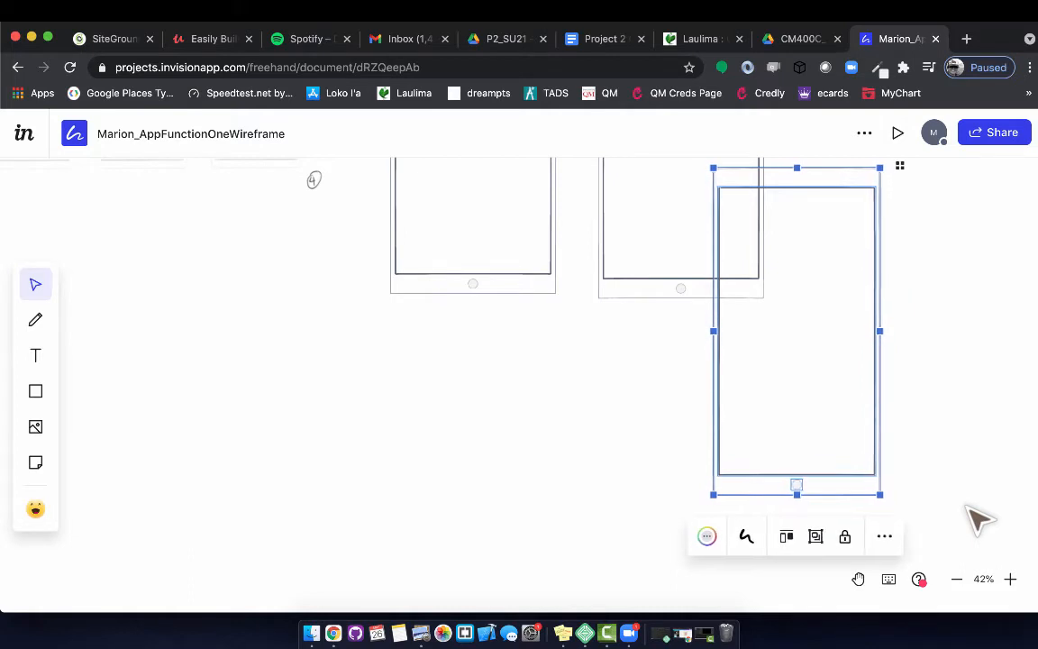
{"action": "key", "text": "Right"}
{"action": "key", "text": "Right"}
{"action": "key", "text": "Right"}
{"action": "key", "text": "Right"}
{"action": "key", "text": "Right"}
{"action": "key", "text": "Right"}
{"action": "key", "text": "Right"}
{"action": "key", "text": "Right"}
{"action": "key", "text": "Right"}
{"action": "key", "text": "Right"}
{"action": "key", "text": "Right"}
{"action": "key", "text": "Right"}
{"action": "key", "text": "Right"}
{"action": "key", "text": "Right"}
{"action": "key", "text": "Right"}
{"action": "key", "text": "Right"}
{"action": "key", "text": "Right"}
{"action": "key", "text": "Right"}
{"action": "key", "text": "Right"}
{"action": "key", "text": "Right"}
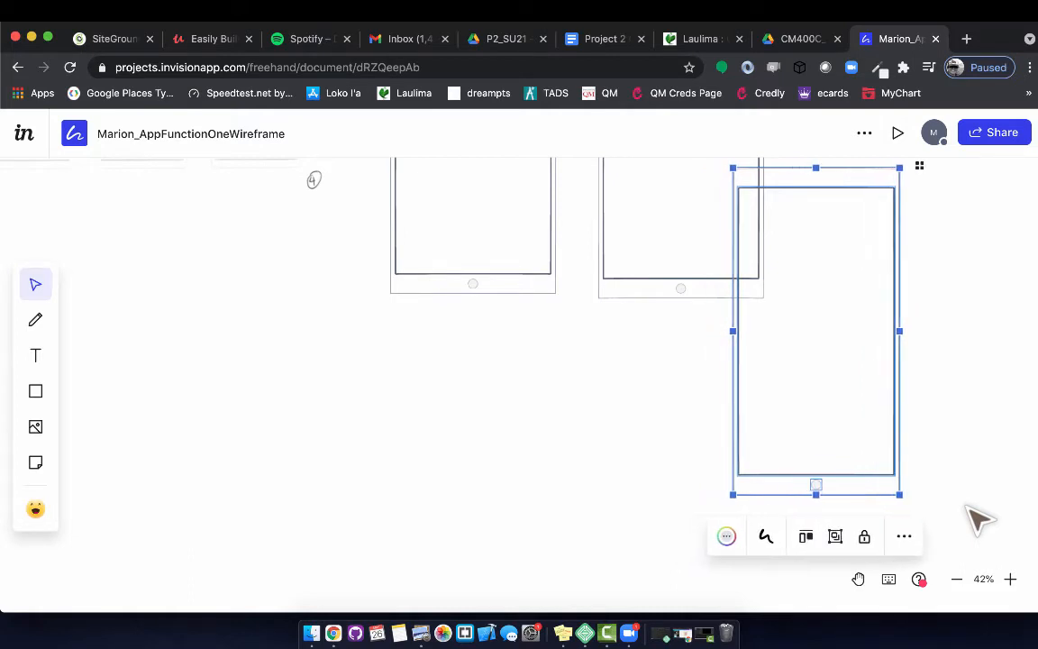
{"action": "key", "text": "Right"}
{"action": "key", "text": "Right"}
{"action": "key", "text": "Right"}
{"action": "key", "text": "Right"}
{"action": "key", "text": "Right"}
{"action": "key", "text": "Right"}
{"action": "key", "text": "Right"}
{"action": "key", "text": "Right"}
{"action": "key", "text": "Right"}
{"action": "key", "text": "Right"}
{"action": "key", "text": "Right"}
{"action": "key", "text": "Right"}
{"action": "key", "text": "Right"}
{"action": "key", "text": "Right"}
{"action": "key", "text": "Right"}
{"action": "key", "text": "Right"}
{"action": "key", "text": "Right"}
{"action": "key", "text": "Right"}
{"action": "key", "text": "Right"}
{"action": "key", "text": "Right"}
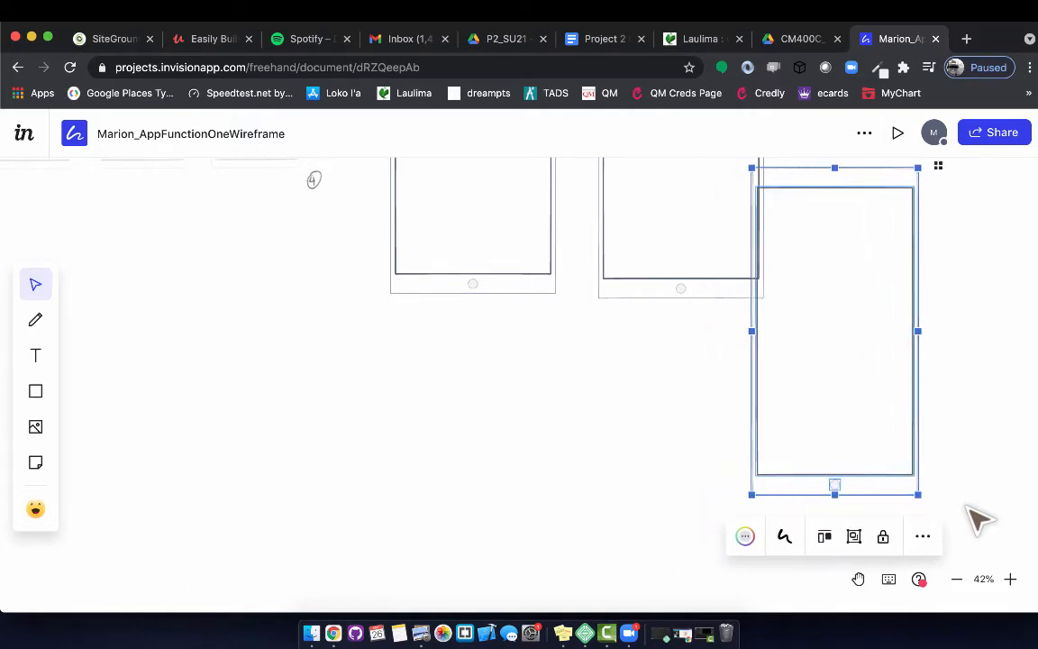
{"action": "key", "text": "Right"}
{"action": "key", "text": "Right"}
{"action": "key", "text": "Right"}
{"action": "key", "text": "Right"}
{"action": "key", "text": "Right"}
{"action": "key", "text": "Right"}
{"action": "key", "text": "Right"}
{"action": "key", "text": "Right"}
{"action": "key", "text": "Right"}
{"action": "key", "text": "Right"}
{"action": "key", "text": "Right"}
{"action": "key", "text": "Right"}
{"action": "key", "text": "Right"}
{"action": "key", "text": "Right"}
{"action": "key", "text": "Right"}
{"action": "key", "text": "Right"}
{"action": "key", "text": "Right"}
{"action": "key", "text": "Right"}
{"action": "key", "text": "Right"}
{"action": "key", "text": "Right"}
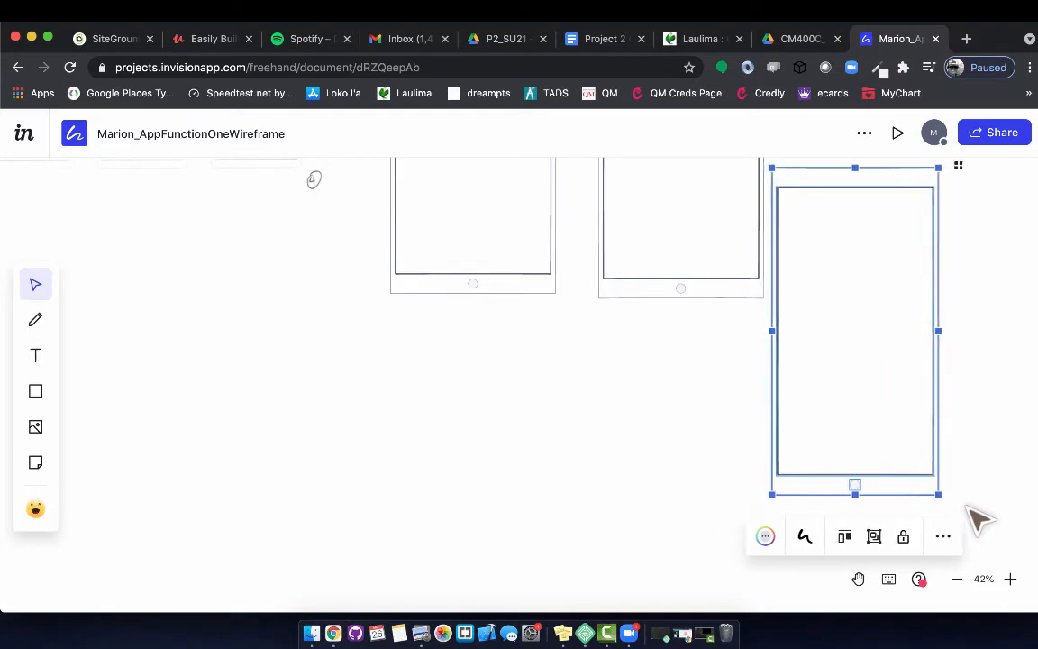
{"action": "key", "text": "Right"}
{"action": "key", "text": "Right"}
{"action": "key", "text": "Right"}
{"action": "key", "text": "Right"}
{"action": "key", "text": "Right"}
{"action": "key", "text": "Right"}
{"action": "key", "text": "Right"}
{"action": "key", "text": "Right"}
{"action": "key", "text": "Right"}
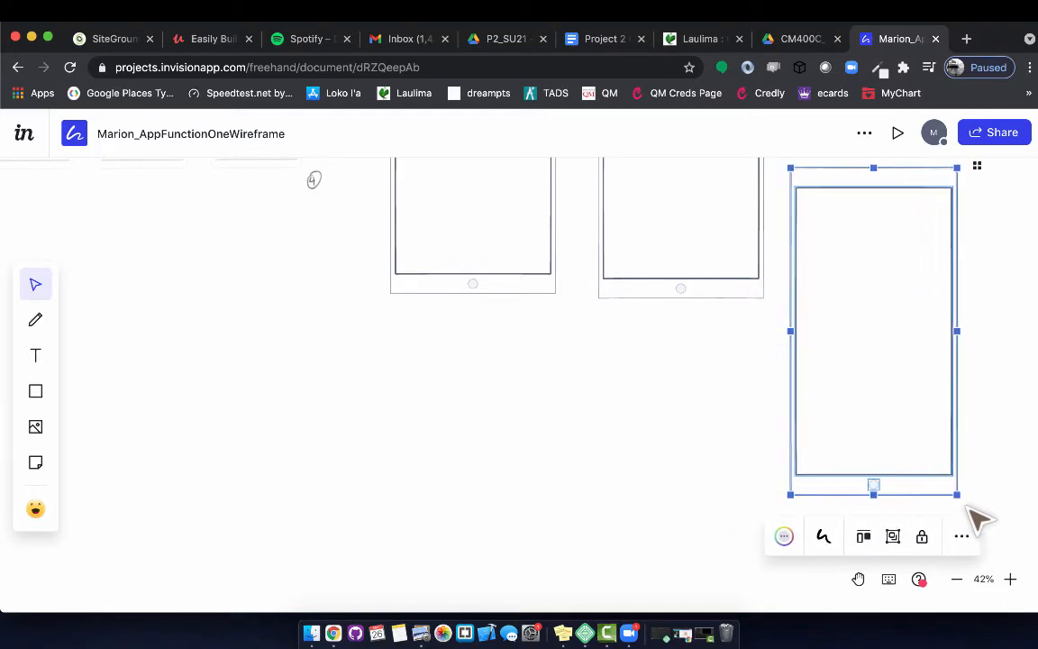
Step: Nudge the selected third phone frame straight up, closer to the level of the second frame
{"action": "key", "text": "Up"}
{"action": "key", "text": "Up"}
{"action": "key", "text": "Up"}
{"action": "key", "text": "Up"}
{"action": "key", "text": "Up"}
{"action": "key", "text": "Up"}
{"action": "key", "text": "Up"}
{"action": "key", "text": "Up"}
{"action": "key", "text": "Up"}
{"action": "key", "text": "Up"}
{"action": "key", "text": "Up"}
{"action": "key", "text": "Up"}
{"action": "key", "text": "Up"}
{"action": "key", "text": "Up"}
{"action": "key", "text": "Up"}
{"action": "key", "text": "Up"}
{"action": "key", "text": "Up"}
{"action": "key", "text": "Up"}
{"action": "key", "text": "Up"}
{"action": "key", "text": "Up"}
{"action": "key", "text": "Up"}
{"action": "key", "text": "Up"}
{"action": "key", "text": "Up"}
{"action": "key", "text": "Up"}
{"action": "key", "text": "Up"}
{"action": "key", "text": "Up"}
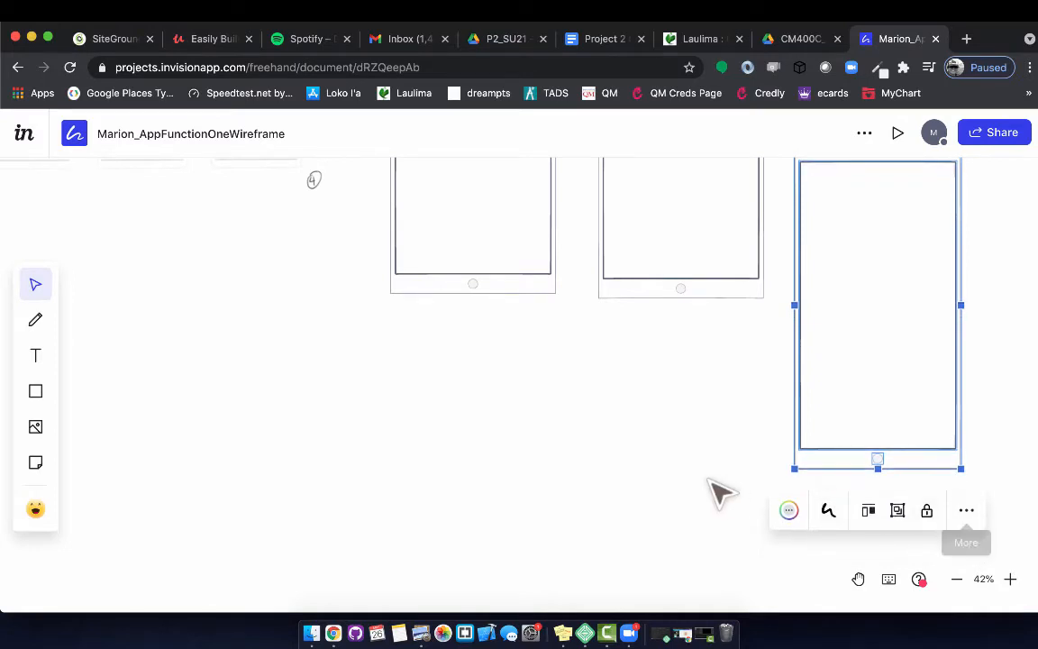
{"action": "scroll", "coordinate": [711, 492], "scroll_direction": "up", "scroll_amount": 6}
{"action": "scroll", "coordinate": [711, 492], "scroll_direction": "right", "scroll_amount": 2}
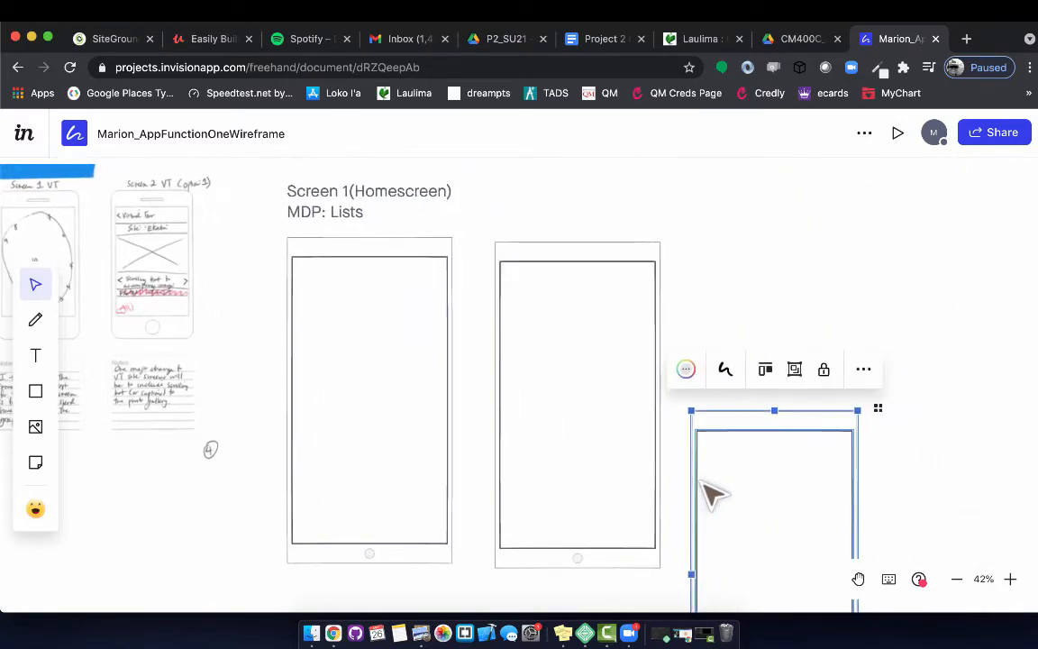
{"action": "key", "text": "Up"}
{"action": "key", "text": "Up"}
{"action": "key", "text": "Up"}
{"action": "key", "text": "Up"}
{"action": "key", "text": "Up"}
{"action": "key", "text": "Up"}
{"action": "key", "text": "Up"}
{"action": "key", "text": "Up"}
{"action": "key", "text": "Up"}
{"action": "key", "text": "Up"}
{"action": "key", "text": "Up"}
{"action": "key", "text": "Up"}
{"action": "key", "text": "Up"}
{"action": "key", "text": "Up"}
{"action": "key", "text": "Up"}
{"action": "key", "text": "Up"}
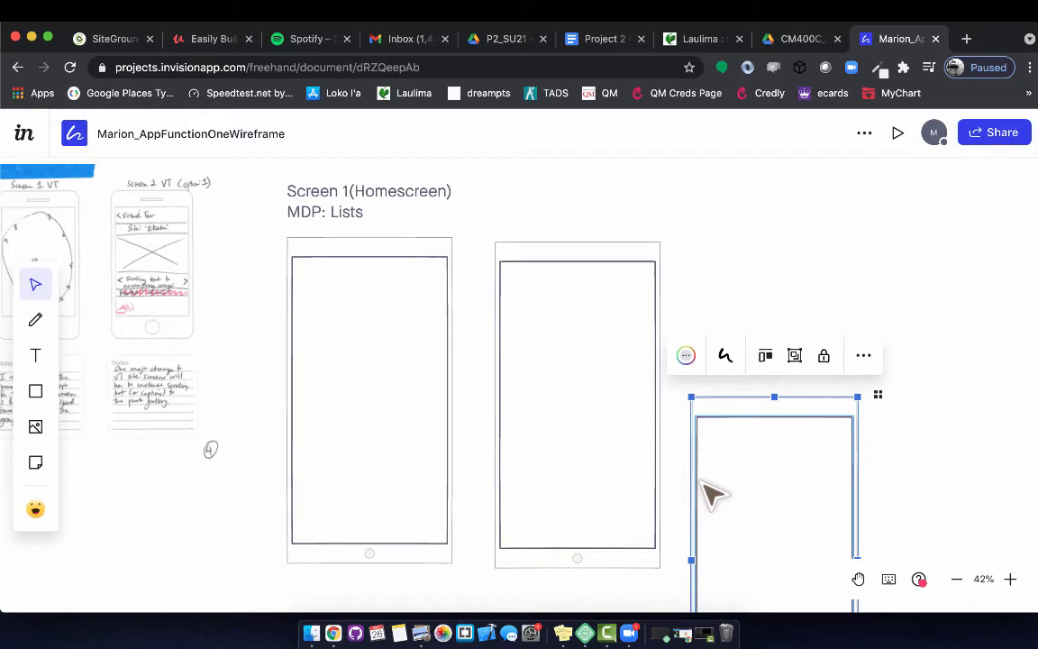
{"action": "key", "text": "Up"}
{"action": "key", "text": "Up"}
{"action": "key", "text": "Up"}
{"action": "key", "text": "Up"}
{"action": "key", "text": "Up"}
{"action": "key", "text": "Up"}
{"action": "key", "text": "Up"}
{"action": "key", "text": "Up"}
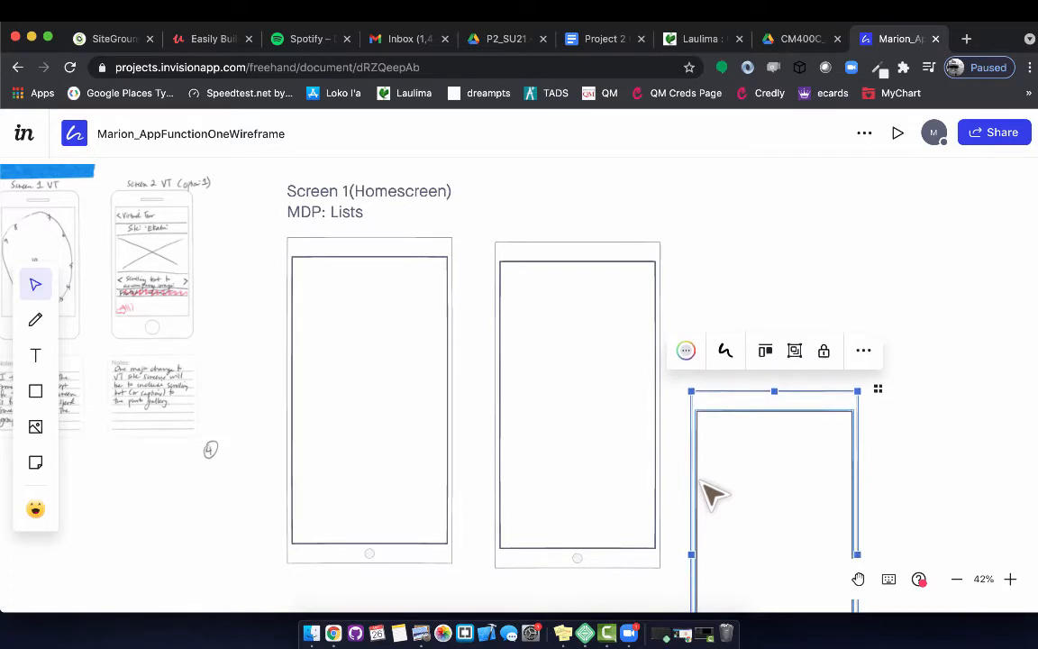
Step: Try to move the whole third phone frame up to the second frame's level in one go, reselecting its parts as needed
{"action": "left_click_drag", "start_coordinate": [790, 390], "coordinate": [846, 304]}
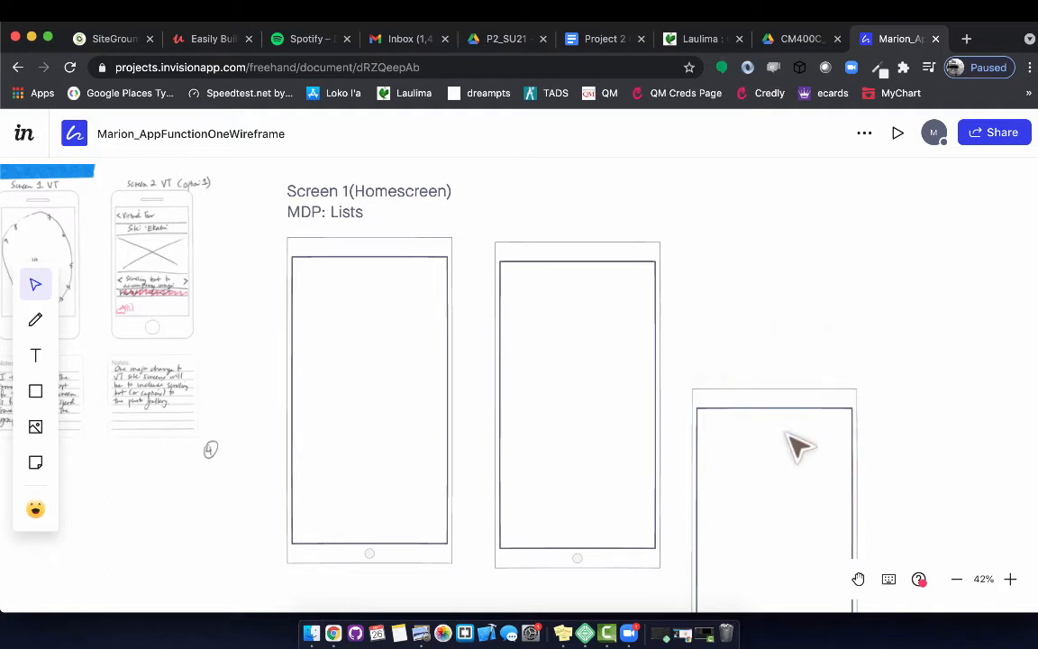
{"action": "scroll", "coordinate": [797, 446], "scroll_direction": "down", "scroll_amount": 5}
{"action": "left_click_drag", "start_coordinate": [761, 290], "coordinate": [776, 456]}
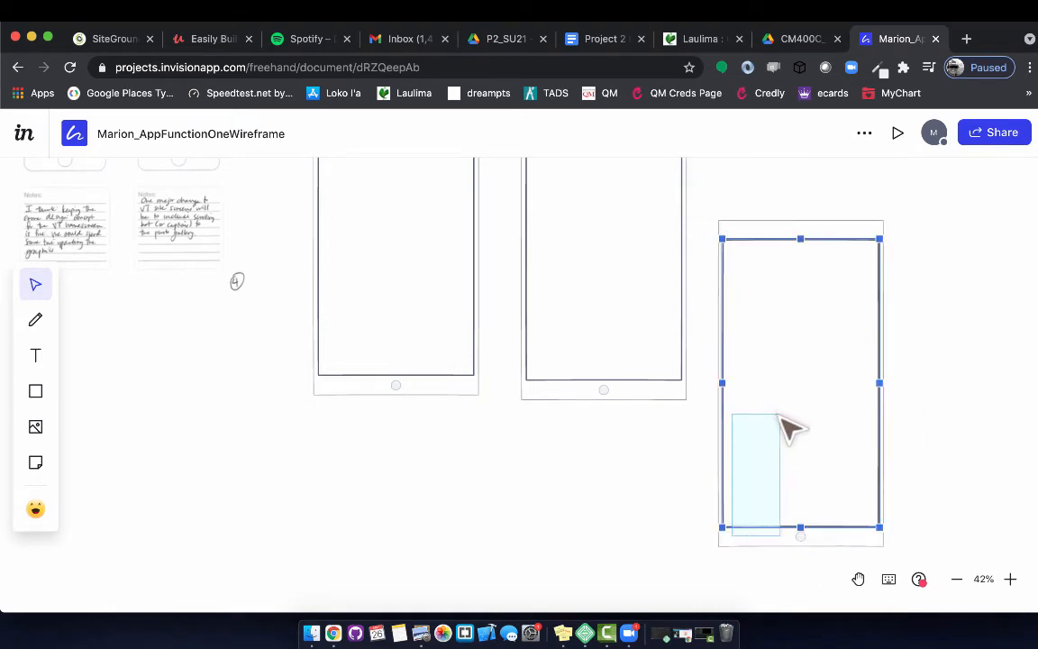
{"action": "left_click_drag", "start_coordinate": [779, 415], "coordinate": [781, 414]}
{"action": "left_click_drag", "start_coordinate": [700, 543], "coordinate": [794, 544]}
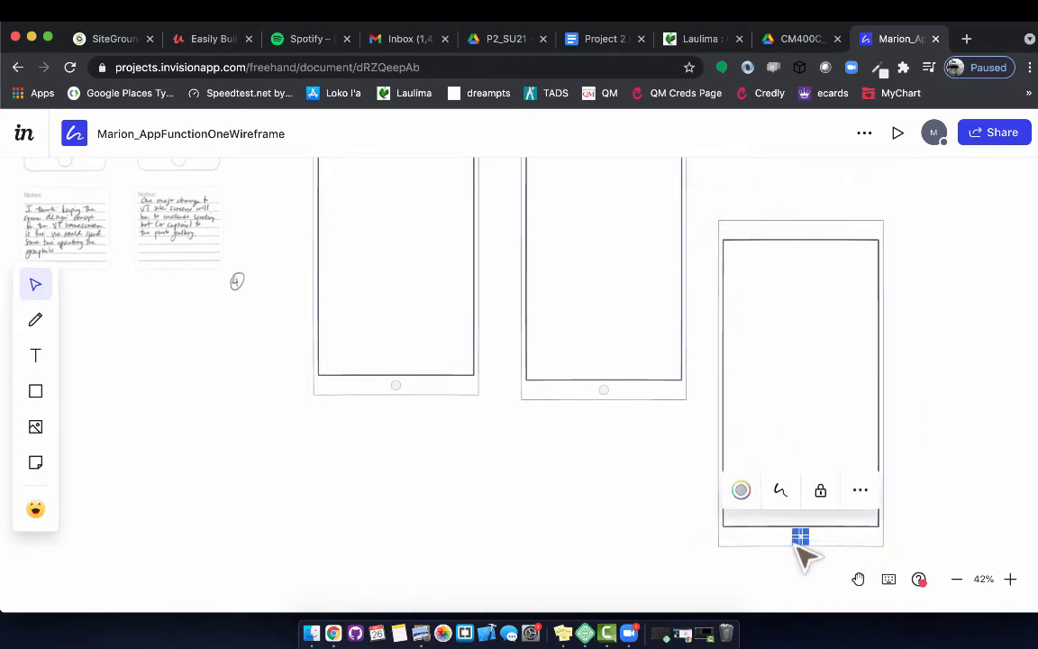
{"action": "left_click", "coordinate": [771, 325]}
{"action": "left_click", "coordinate": [806, 203]}
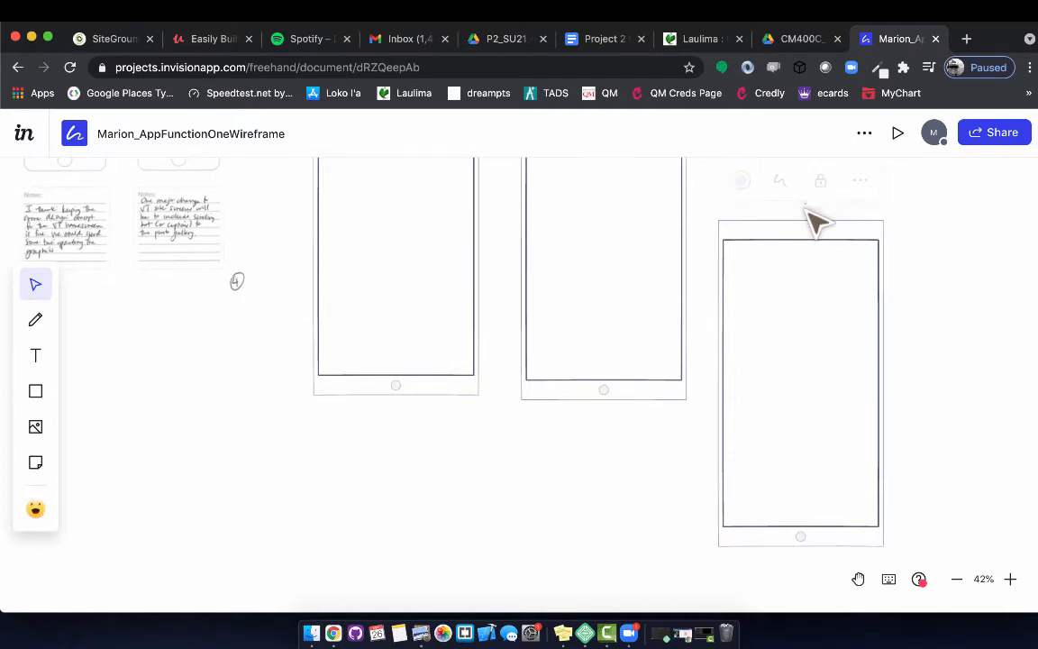
{"action": "left_click_drag", "start_coordinate": [814, 478], "coordinate": [938, 556]}
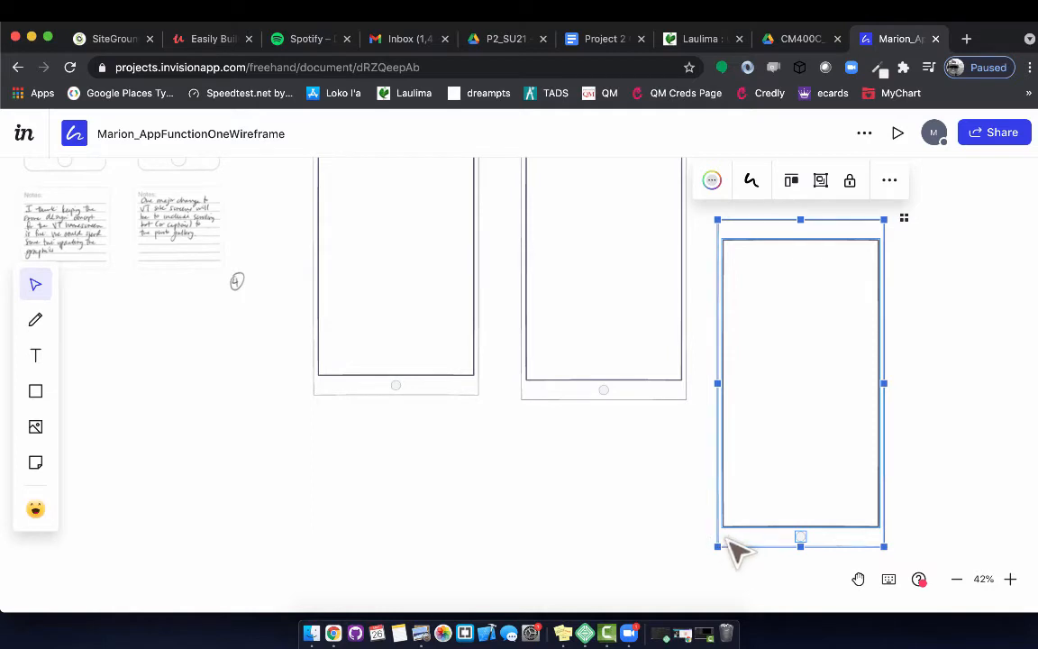
{"action": "left_click_drag", "start_coordinate": [726, 539], "coordinate": [738, 432]}
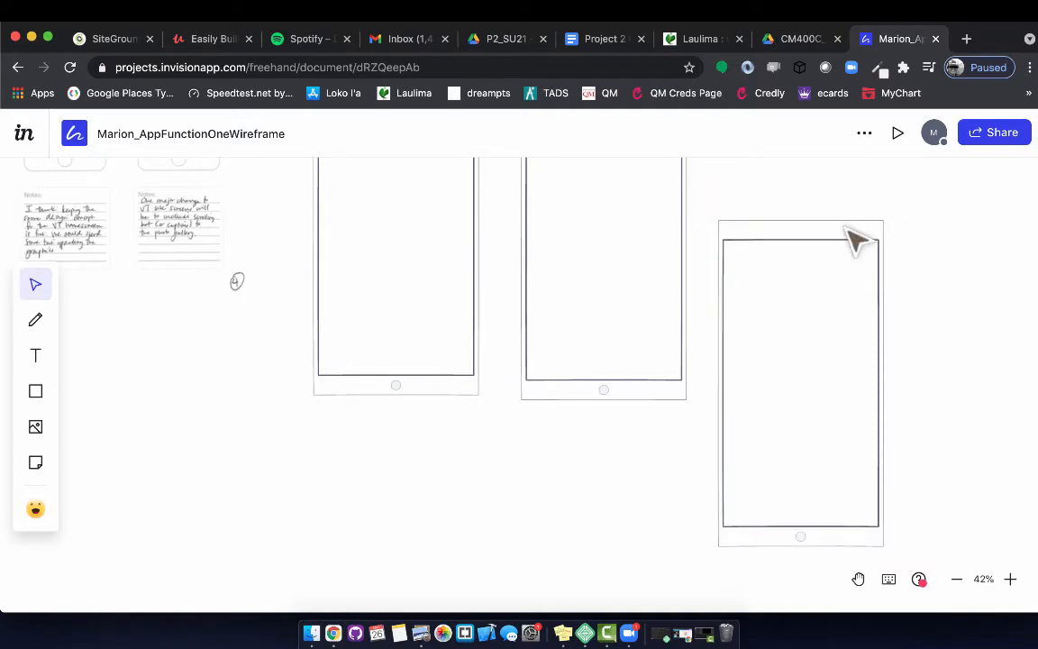
Step: Select all parts of the third phone frame and nudge them up until its base lines up with the second frame's base
{"action": "left_click_drag", "start_coordinate": [687, 486], "coordinate": [897, 556]}
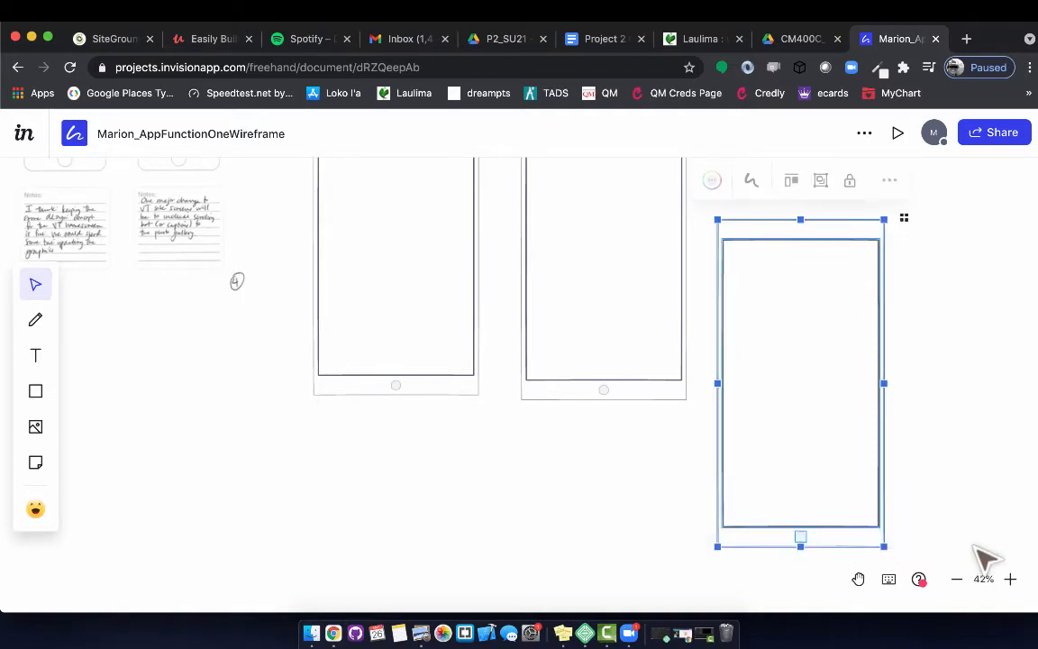
{"action": "key", "text": "Up"}
{"action": "key", "text": "Up"}
{"action": "key", "text": "Up"}
{"action": "key", "text": "Up"}
{"action": "key", "text": "Up"}
{"action": "key", "text": "Up"}
{"action": "key", "text": "Up"}
{"action": "key", "text": "Up"}
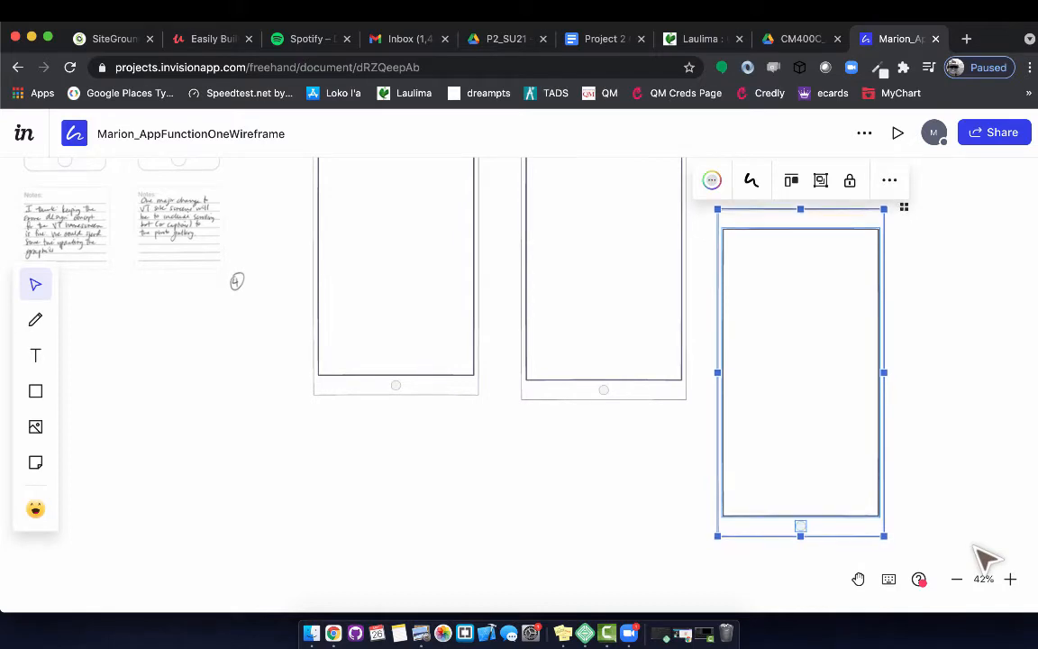
{"action": "key", "text": "Up"}
{"action": "key", "text": "Up"}
{"action": "key", "text": "Up"}
{"action": "key", "text": "Up"}
{"action": "key", "text": "Up"}
{"action": "key", "text": "Up"}
{"action": "key", "text": "Up"}
{"action": "key", "text": "Up"}
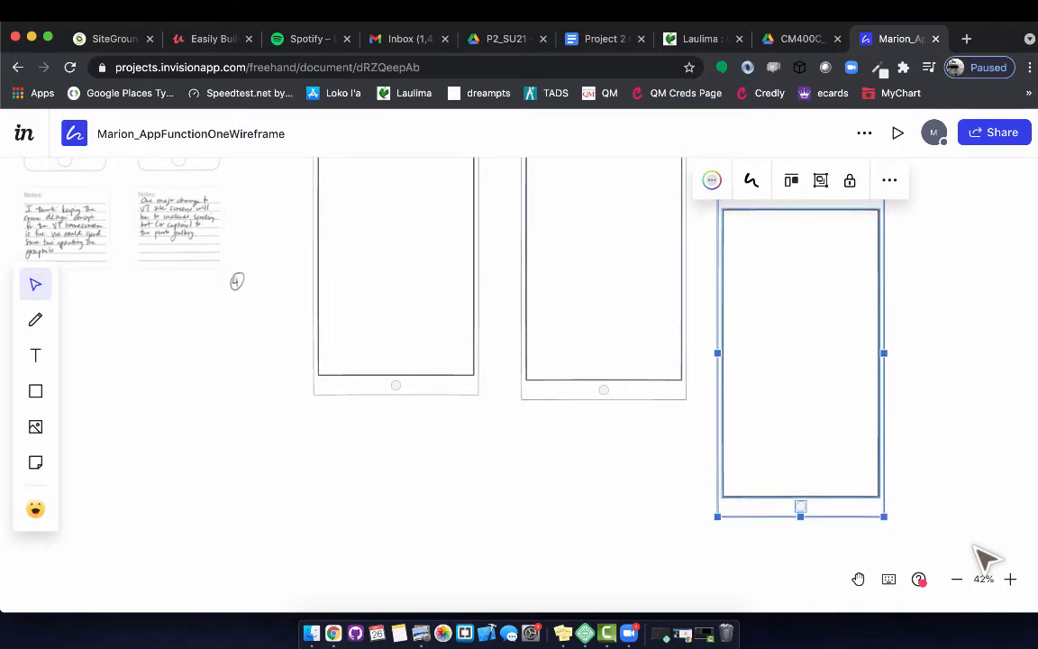
{"action": "key", "text": "Up"}
{"action": "key", "text": "Up"}
{"action": "key", "text": "Up"}
{"action": "key", "text": "Up"}
{"action": "key", "text": "Up"}
{"action": "key", "text": "Up"}
{"action": "key", "text": "Up"}
{"action": "key", "text": "Up"}
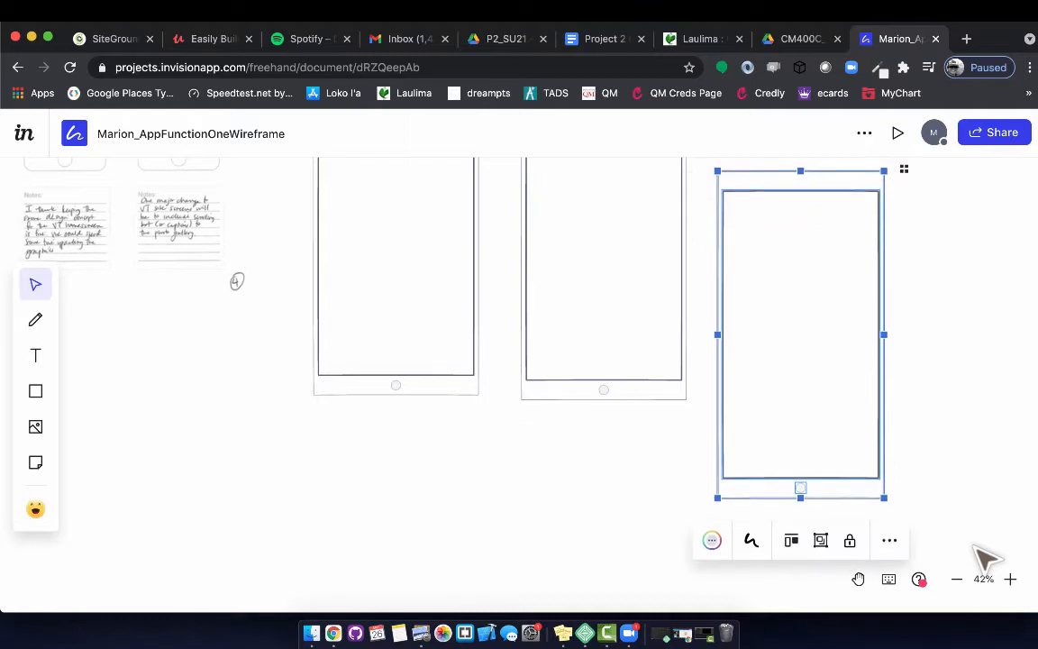
{"action": "key", "text": "Up"}
{"action": "key", "text": "Up"}
{"action": "key", "text": "Up"}
{"action": "key", "text": "Up"}
{"action": "key", "text": "Up"}
{"action": "key", "text": "Up"}
{"action": "key", "text": "Up"}
{"action": "key", "text": "Up"}
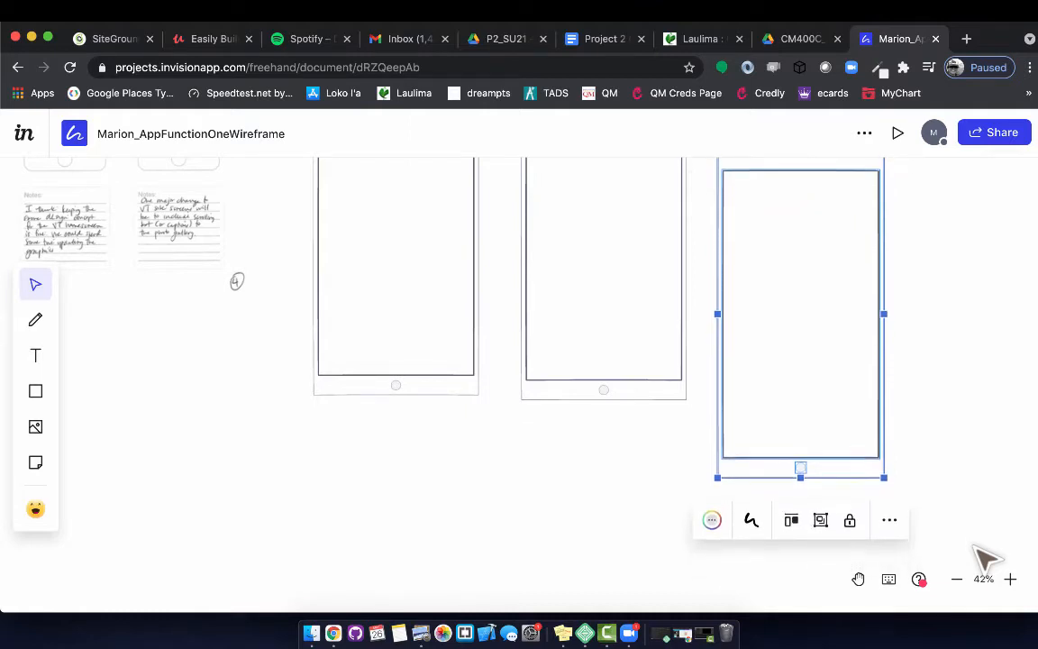
{"action": "key", "text": "Up"}
{"action": "key", "text": "Up"}
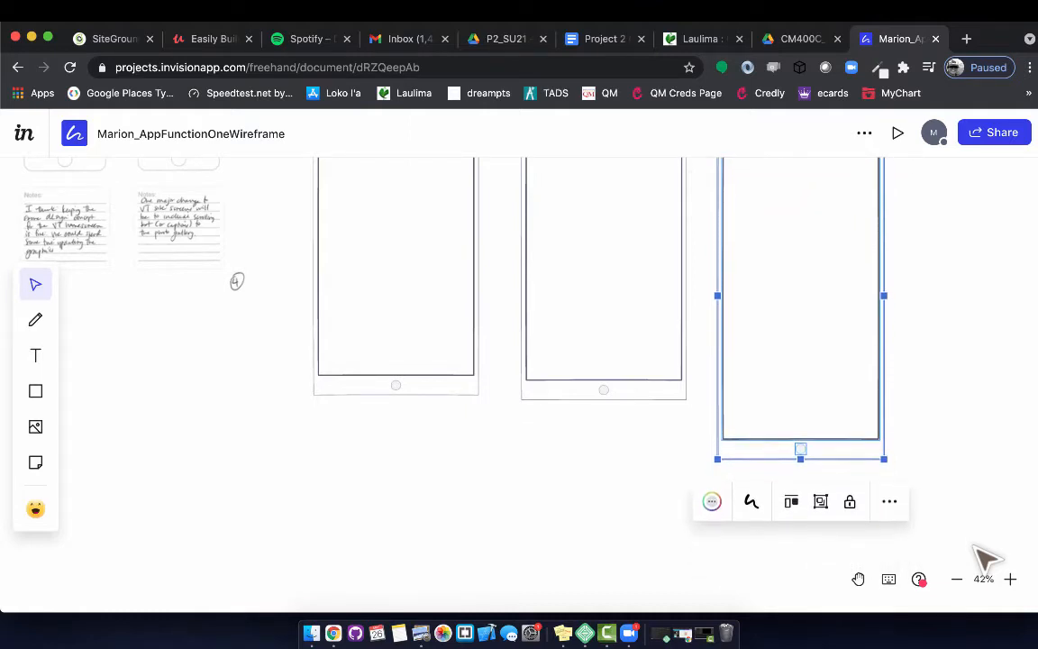
{"action": "key", "text": "Up"}
{"action": "key", "text": "Up"}
{"action": "key", "text": "Up"}
{"action": "key", "text": "Up"}
{"action": "key", "text": "Up"}
{"action": "key", "text": "Up"}
{"action": "key", "text": "Up"}
{"action": "key", "text": "Up"}
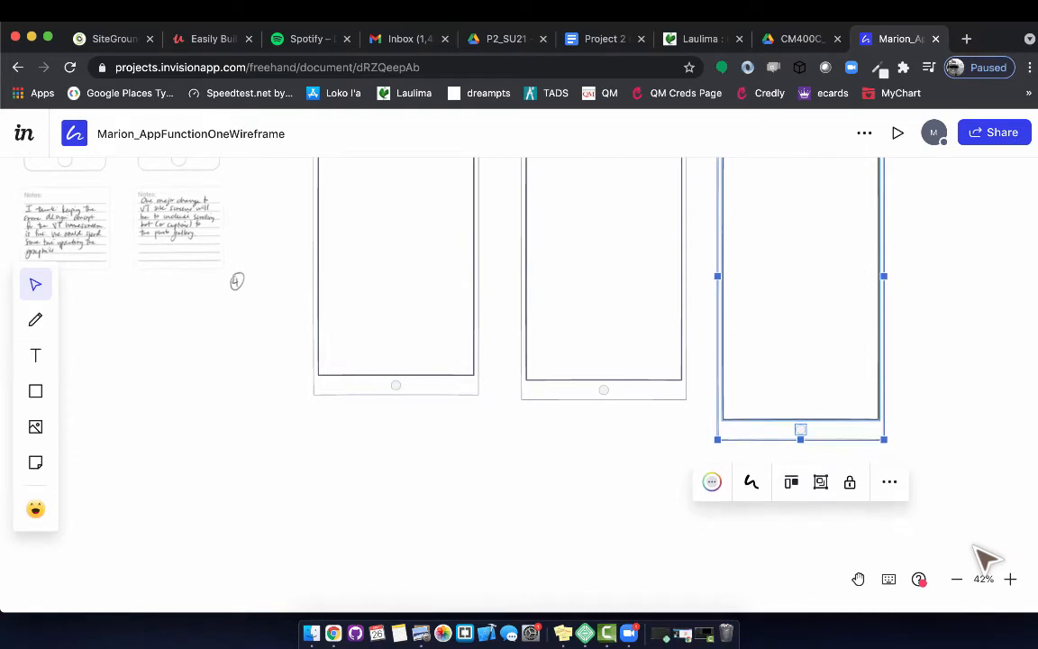
{"action": "key", "text": "Up"}
{"action": "key", "text": "Up"}
{"action": "key", "text": "Up"}
{"action": "key", "text": "Up"}
{"action": "key", "text": "Up"}
{"action": "key", "text": "Up"}
{"action": "key", "text": "Up"}
{"action": "key", "text": "Up"}
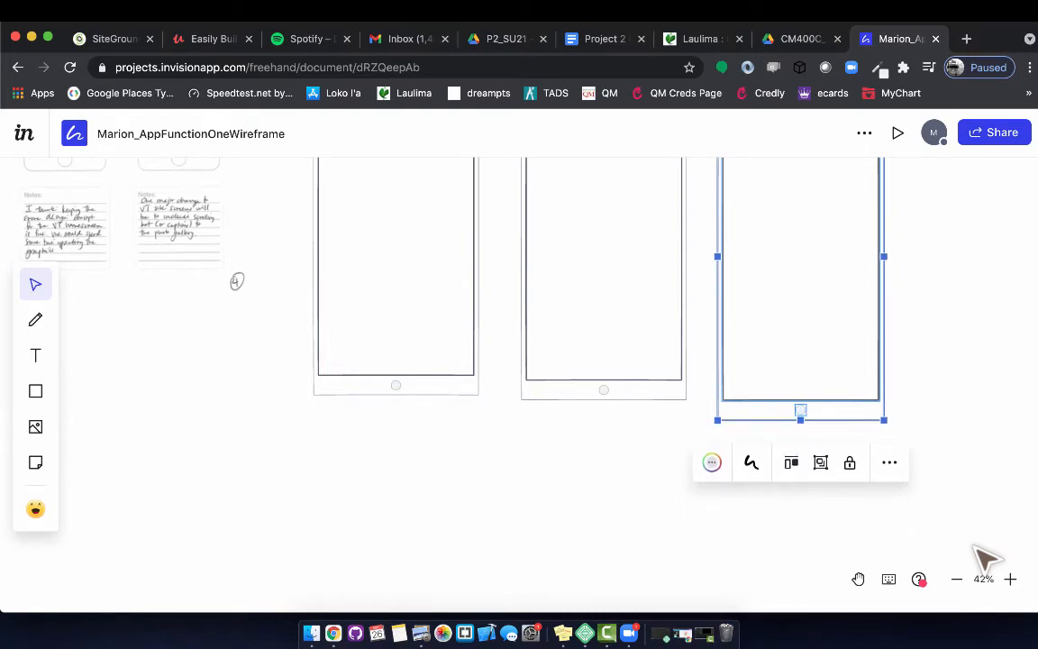
{"action": "key", "text": "Up"}
{"action": "key", "text": "Up"}
{"action": "key", "text": "Up"}
{"action": "key", "text": "Up"}
{"action": "key", "text": "Up"}
{"action": "key", "text": "Up"}
{"action": "key", "text": "Up"}
{"action": "key", "text": "Up"}
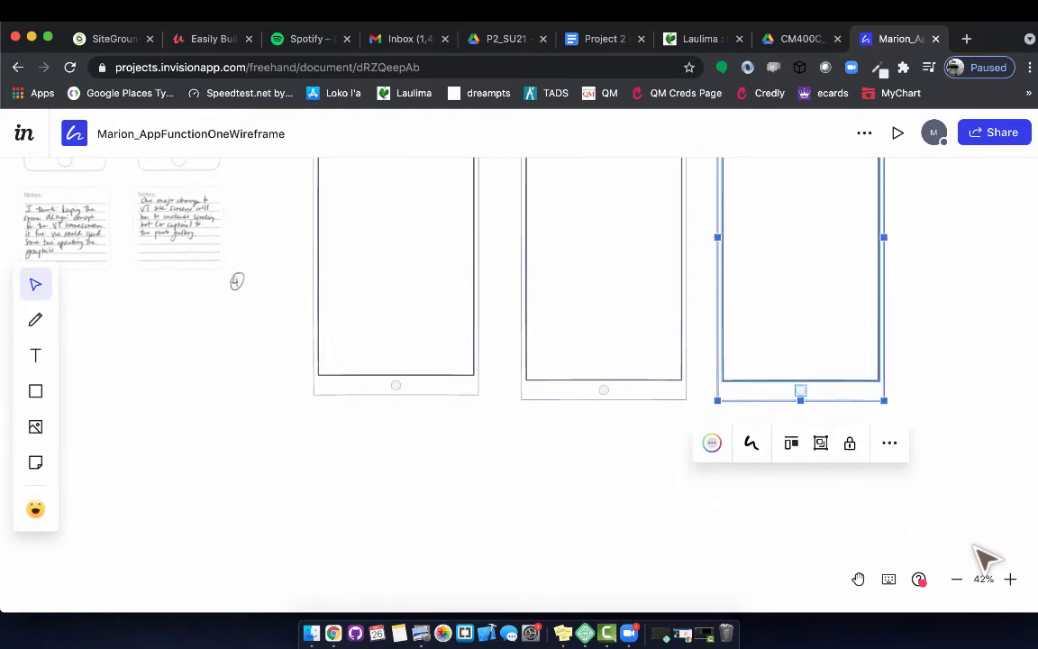
Step: Nudge the third phone frame right to widen the gap between it and the second frame
{"action": "key", "text": "Right"}
{"action": "key", "text": "Right"}
{"action": "key", "text": "Right"}
{"action": "key", "text": "Right"}
{"action": "key", "text": "Right"}
{"action": "key", "text": "Right"}
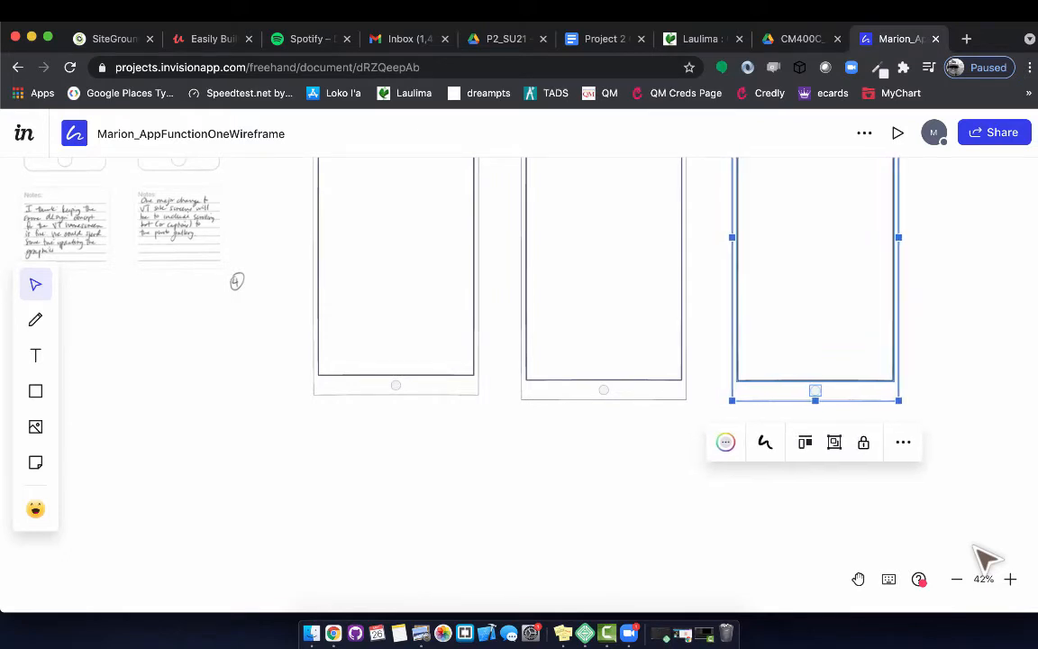
{"action": "key", "text": "Right"}
{"action": "key", "text": "Right"}
{"action": "key", "text": "Right"}
{"action": "key", "text": "Right"}
{"action": "key", "text": "Right"}
{"action": "key", "text": "Right"}
{"action": "key", "text": "Right"}
{"action": "key", "text": "Right"}
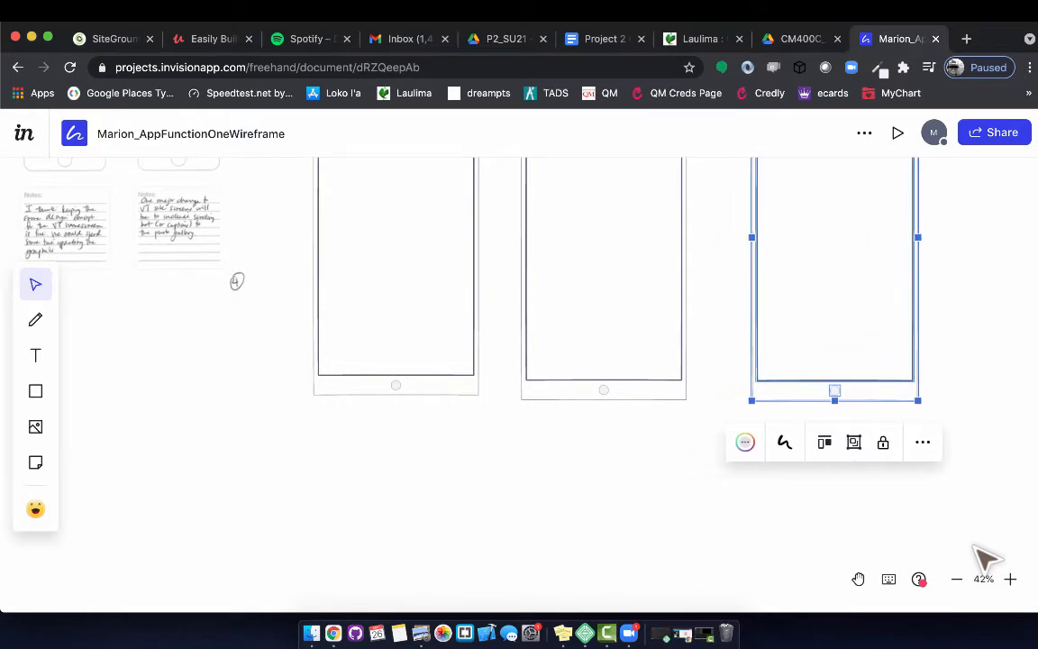
{"action": "key", "text": "Right"}
{"action": "key", "text": "Right"}
{"action": "key", "text": "Right"}
{"action": "key", "text": "Right"}
{"action": "key", "text": "Right"}
{"action": "key", "text": "Right"}
{"action": "key", "text": "Right"}
{"action": "key", "text": "Right"}
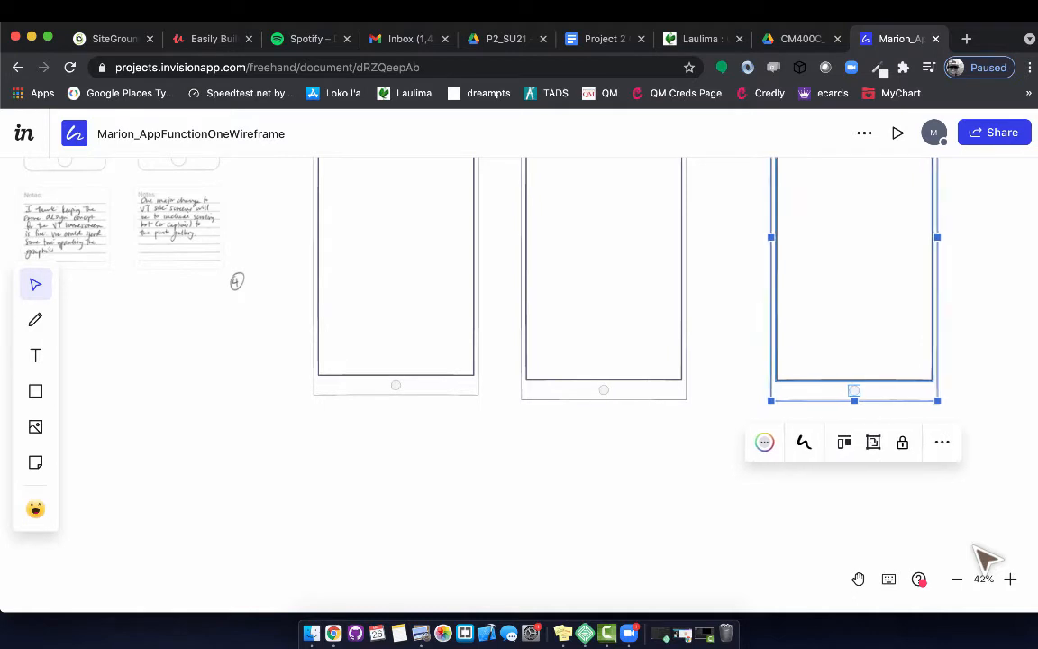
{"action": "key", "text": "Right"}
{"action": "key", "text": "Right"}
Step: Try nudging the second phone frame's outer outline right, and bring it back left around its inner screen
{"action": "scroll", "coordinate": [705, 461], "scroll_direction": "up", "scroll_amount": 5}
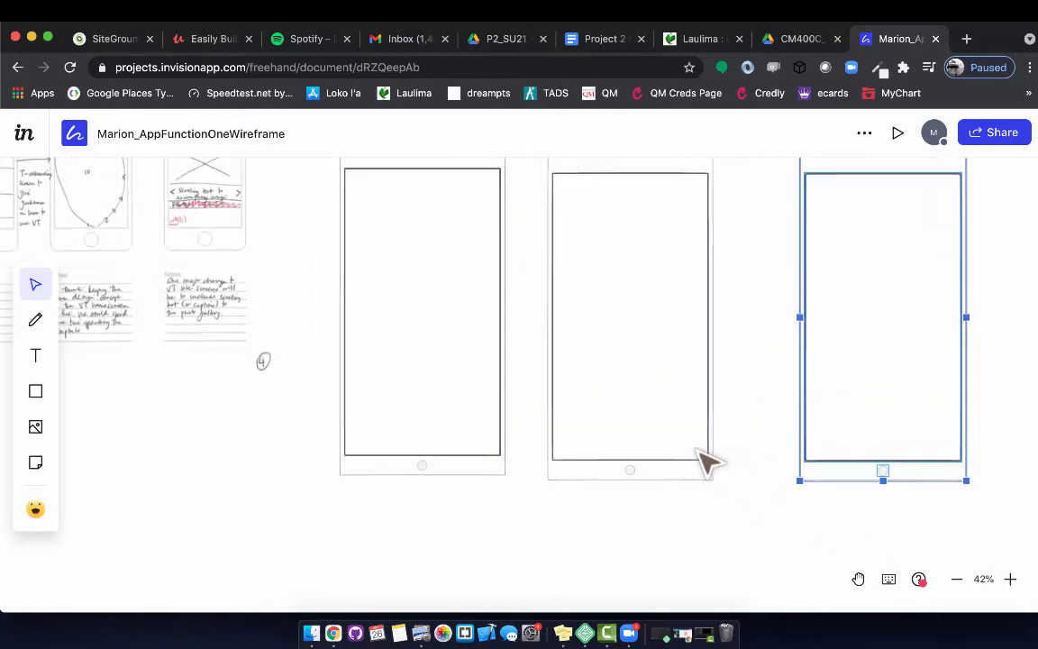
{"action": "left_click", "coordinate": [666, 245]}
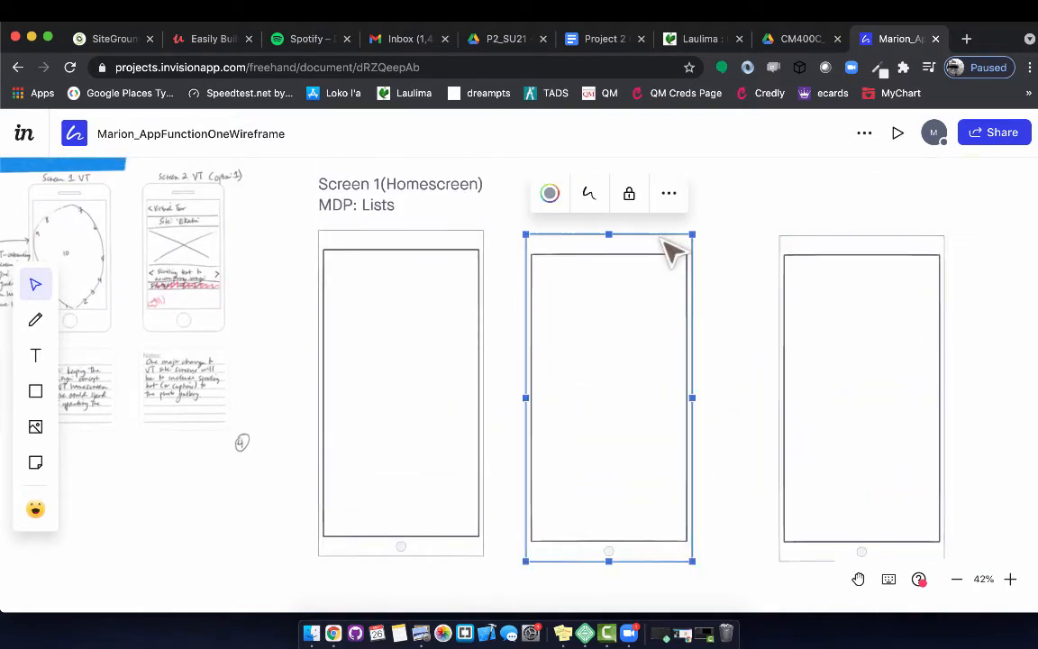
{"action": "key", "text": "Right"}
{"action": "key", "text": "Right"}
{"action": "key", "text": "Right"}
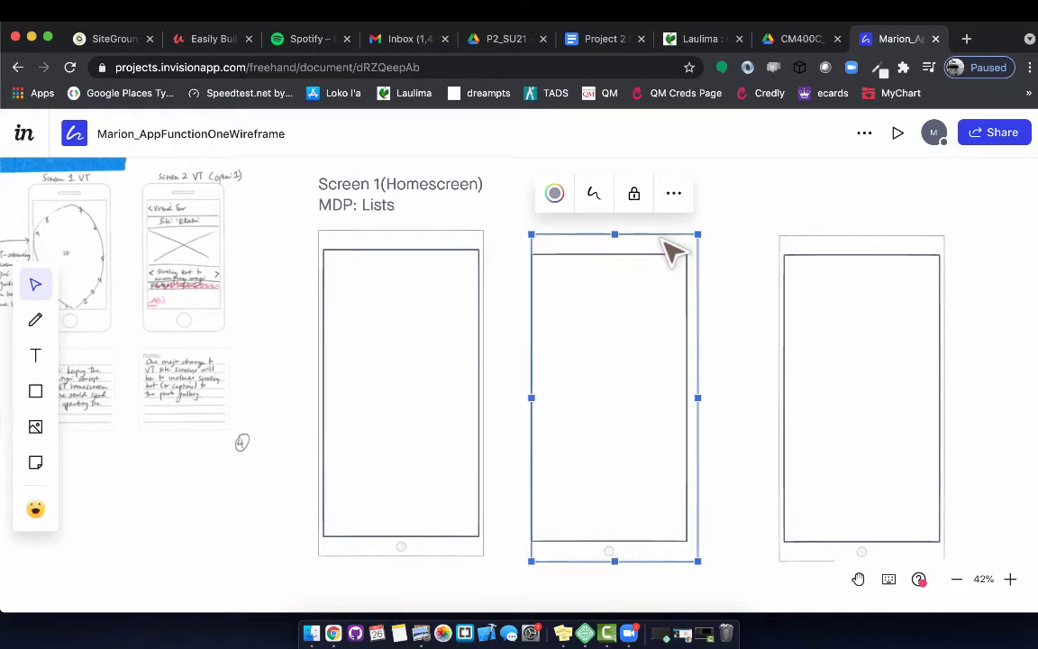
{"action": "key", "text": "Left"}
{"action": "key", "text": "Left"}
{"action": "key", "text": "Left"}
{"action": "key", "text": "Left"}
{"action": "key", "text": "Left"}
{"action": "key", "text": "Left"}
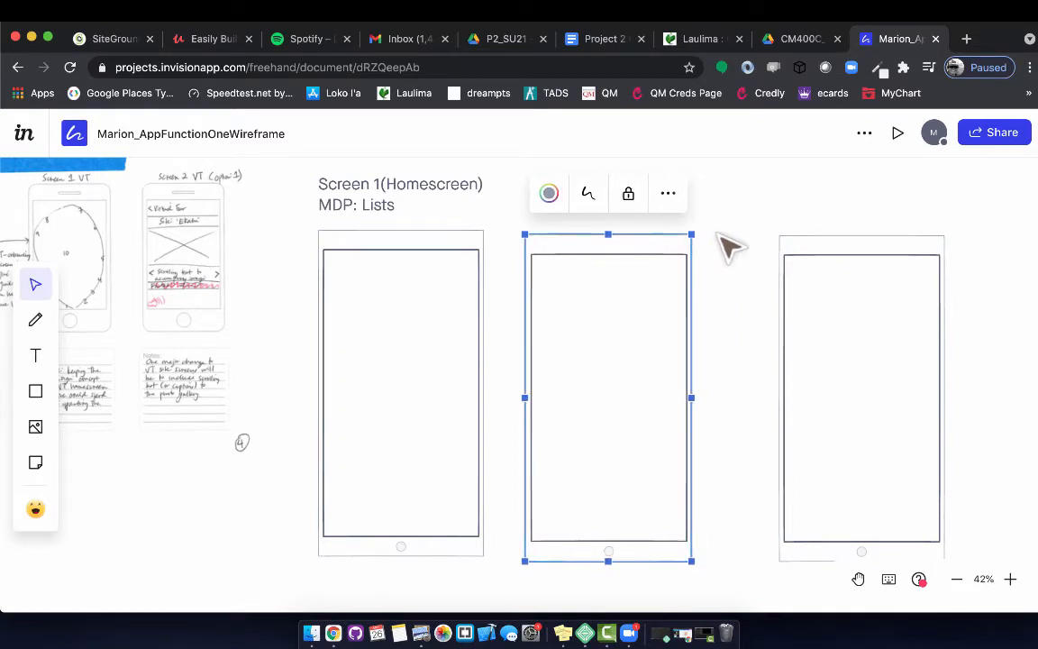
{"action": "key", "text": "Escape"}
{"action": "left_click_drag", "start_coordinate": [653, 212], "coordinate": [653, 598]}
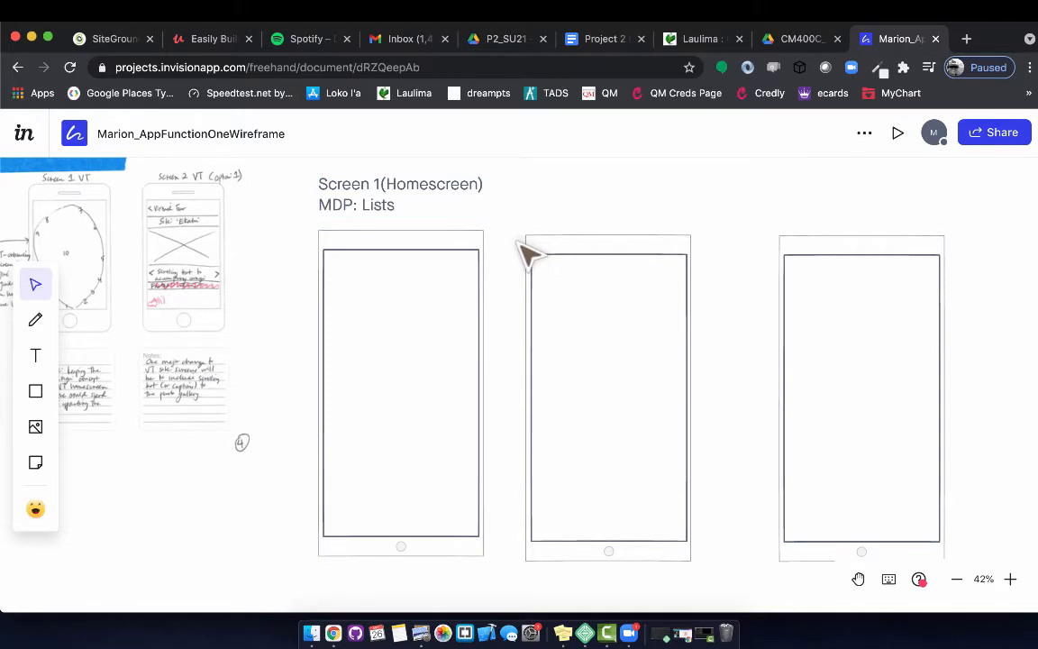
{"action": "left_click_drag", "start_coordinate": [531, 255], "coordinate": [539, 261]}
{"action": "key", "text": "super+z"}
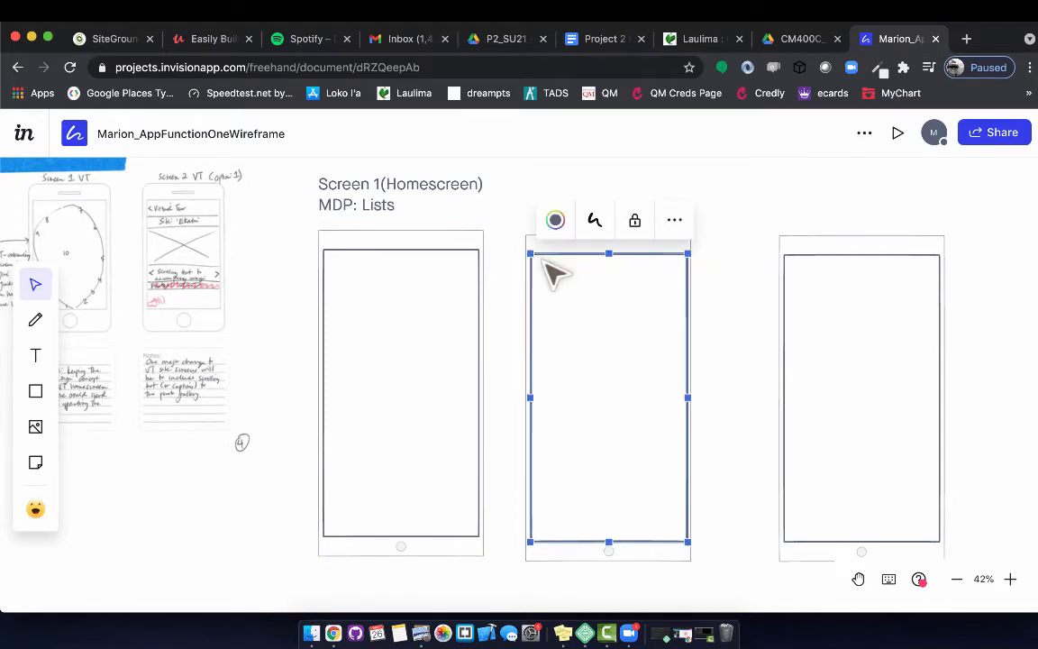
Step: Select all parts of the second phone frame and nudge them right to even out the gaps to its neighbours
{"action": "left_click", "coordinate": [732, 308]}
{"action": "left_click_drag", "start_coordinate": [559, 206], "coordinate": [710, 585]}
{"action": "key", "text": "Right"}
{"action": "key", "text": "Right"}
{"action": "key", "text": "Right"}
{"action": "key", "text": "Right"}
{"action": "key", "text": "Right"}
{"action": "key", "text": "Right"}
{"action": "key", "text": "Right"}
{"action": "key", "text": "Right"}
{"action": "key", "text": "Right"}
{"action": "key", "text": "Right"}
{"action": "key", "text": "Right"}
{"action": "key", "text": "Right"}
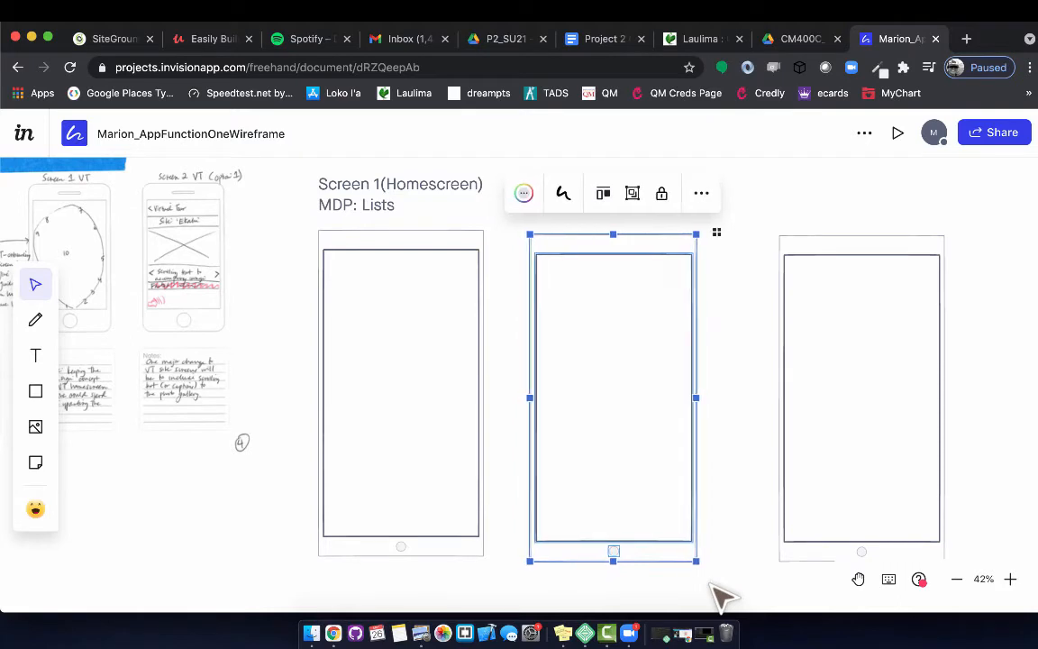
{"action": "key", "text": "Right"}
{"action": "key", "text": "Right"}
{"action": "key", "text": "Right"}
{"action": "key", "text": "Right"}
{"action": "key", "text": "Right"}
{"action": "key", "text": "Right"}
{"action": "key", "text": "Right"}
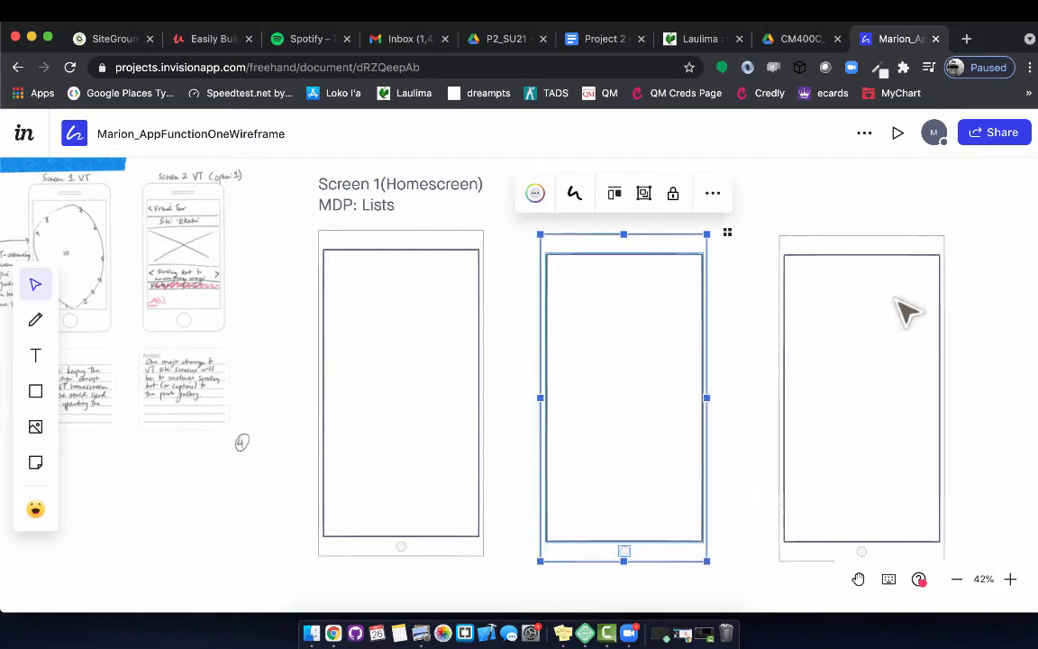
{"action": "left_click", "coordinate": [961, 310]}
Step: Copy the whole third phone frame, including its home button, and paste it as a fourth frame beside it
{"action": "scroll", "coordinate": [951, 298], "scroll_direction": "right", "scroll_amount": 2}
{"action": "scroll", "coordinate": [951, 298], "scroll_direction": "down", "scroll_amount": 1}
{"action": "scroll", "coordinate": [716, 305], "scroll_direction": "up", "scroll_amount": 1}
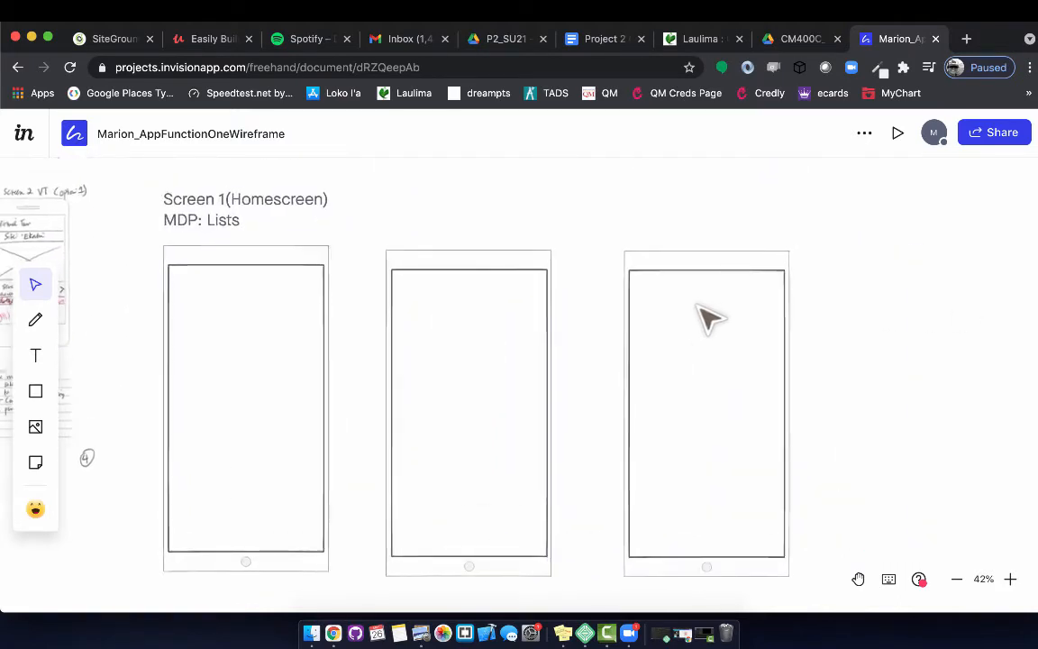
{"action": "left_click_drag", "start_coordinate": [577, 207], "coordinate": [844, 495]}
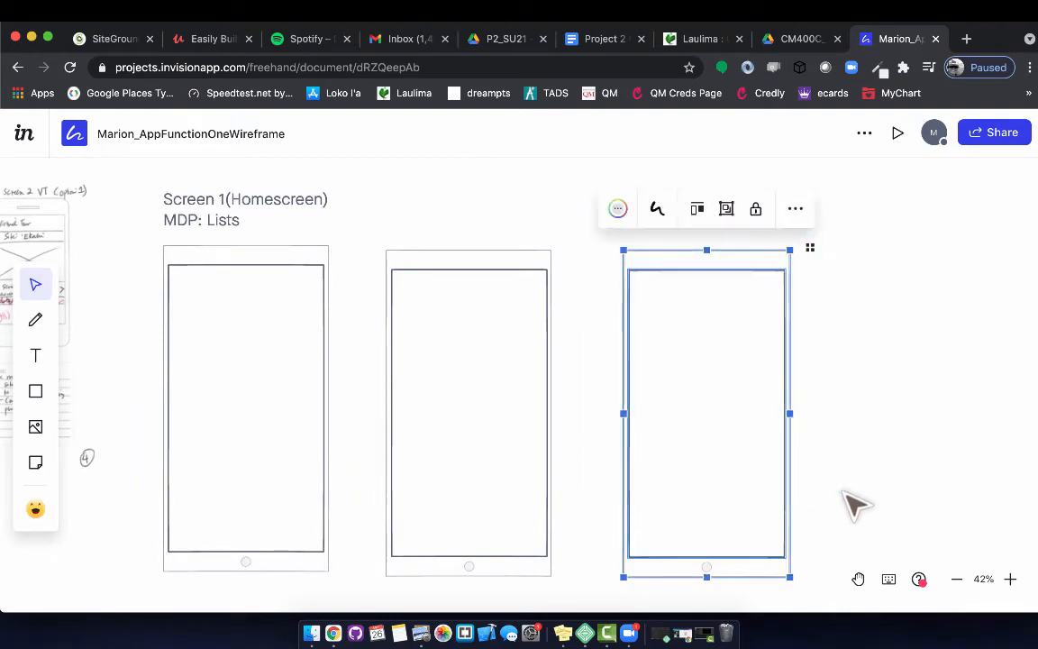
{"action": "left_click", "coordinate": [853, 502]}
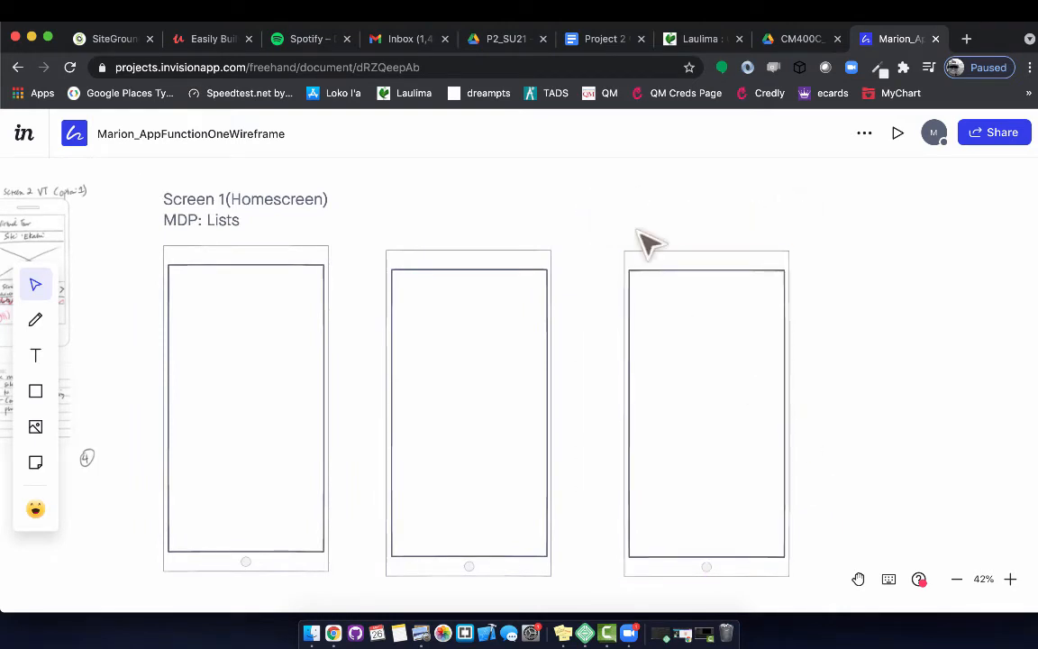
{"action": "left_click_drag", "start_coordinate": [606, 232], "coordinate": [753, 612]}
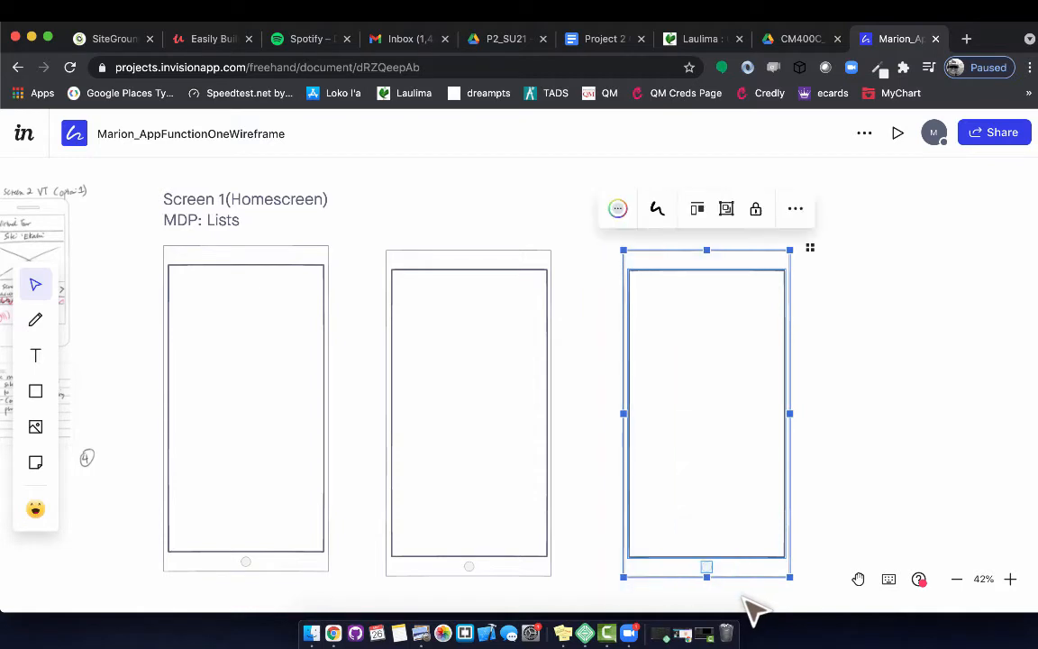
{"action": "left_click", "coordinate": [881, 464]}
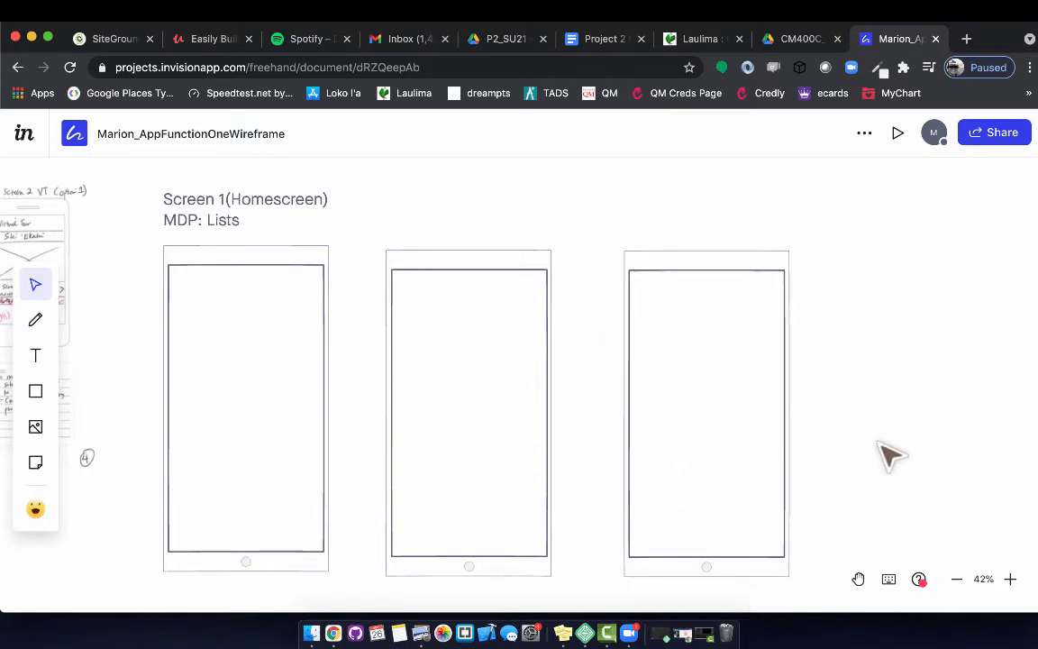
{"action": "key", "text": "super+v"}
{"action": "scroll", "coordinate": [878, 443], "scroll_direction": "right", "scroll_amount": 1}
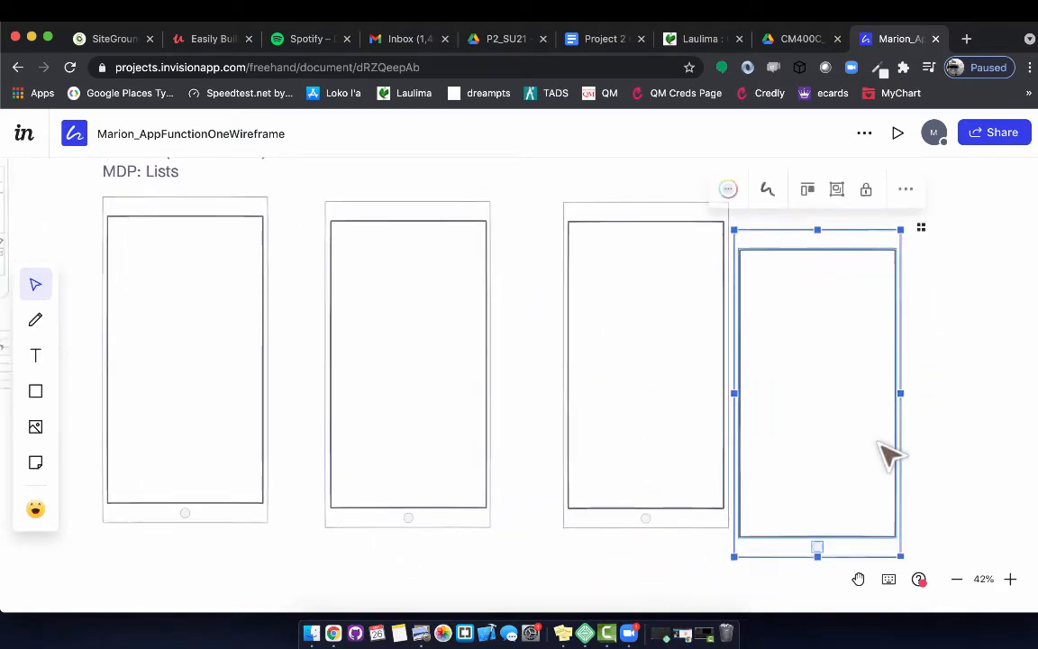
Step: Nudge the pasted fourth phone frame right and slightly up, away from the third frame
{"action": "key", "text": "Right"}
{"action": "key", "text": "Right"}
{"action": "key", "text": "Right"}
{"action": "key", "text": "Right"}
{"action": "key", "text": "Right"}
{"action": "key", "text": "Right"}
{"action": "key", "text": "Right"}
{"action": "key", "text": "Right"}
{"action": "key", "text": "Right"}
{"action": "key", "text": "Right"}
{"action": "key", "text": "Right"}
{"action": "key", "text": "Right"}
{"action": "key", "text": "Right"}
{"action": "key", "text": "Right"}
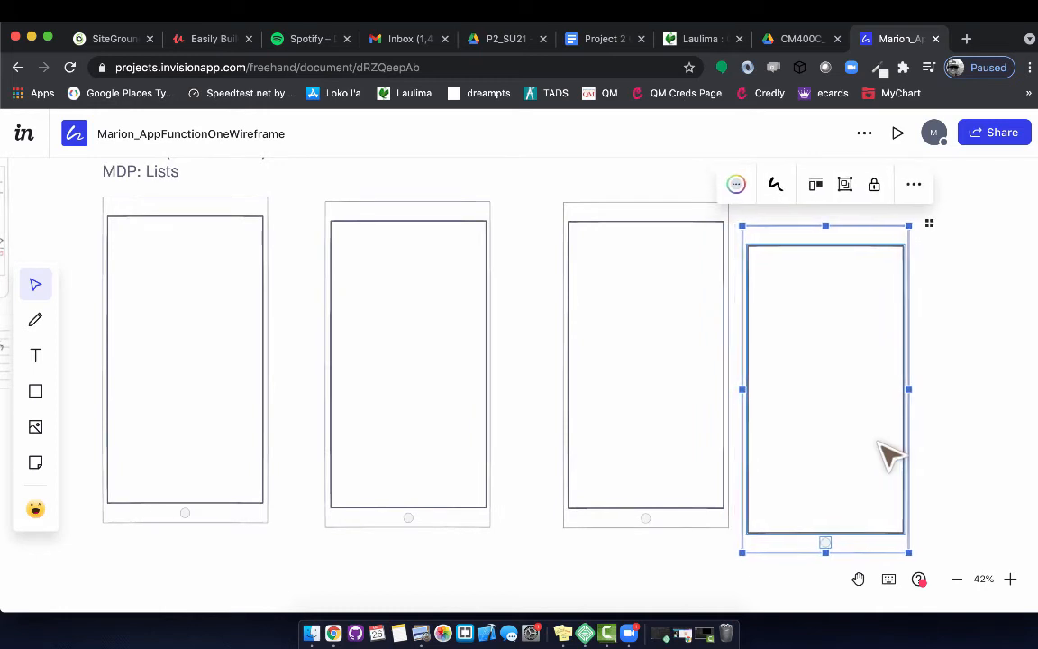
Step: Nudge the fourth phone frame to the right and up, leaving a gap and levelling it with the third frame
{"action": "key", "text": "Right"}
{"action": "key", "text": "Right"}
{"action": "key", "text": "Right"}
{"action": "key", "text": "Right"}
{"action": "key", "text": "Right"}
{"action": "key", "text": "Right"}
{"action": "key", "text": "Right"}
{"action": "key", "text": "Right"}
{"action": "key", "text": "Right"}
{"action": "key", "text": "Right"}
{"action": "key", "text": "Right"}
{"action": "key", "text": "Right"}
{"action": "key", "text": "Right"}
{"action": "key", "text": "Right"}
{"action": "key", "text": "Right"}
{"action": "key", "text": "Right"}
{"action": "key", "text": "Right"}
{"action": "key", "text": "Right"}
{"action": "key", "text": "Right"}
{"action": "key", "text": "Right"}
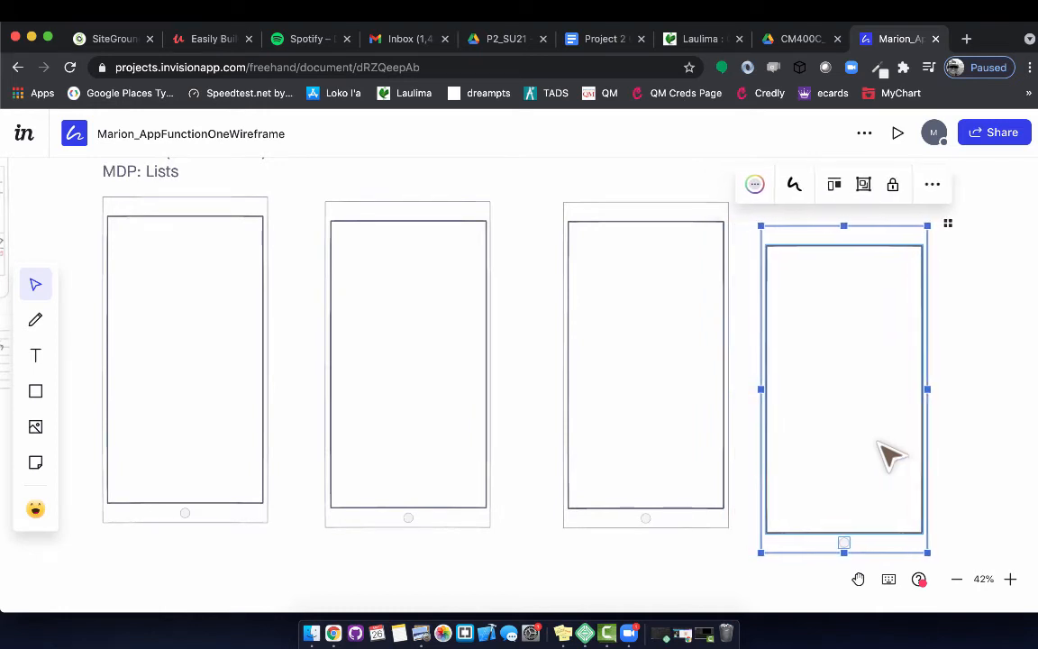
{"action": "key", "text": "Right"}
{"action": "key", "text": "Right"}
{"action": "key", "text": "Right"}
{"action": "key", "text": "Right"}
{"action": "key", "text": "Right"}
{"action": "key", "text": "Right"}
{"action": "key", "text": "Right"}
{"action": "key", "text": "Right"}
{"action": "key", "text": "Right"}
{"action": "key", "text": "Right"}
{"action": "key", "text": "Right"}
{"action": "key", "text": "Right"}
{"action": "key", "text": "Right"}
{"action": "key", "text": "Right"}
{"action": "key", "text": "Right"}
{"action": "key", "text": "Right"}
{"action": "key", "text": "Right"}
{"action": "key", "text": "Right"}
{"action": "key", "text": "Right"}
{"action": "key", "text": "Right"}
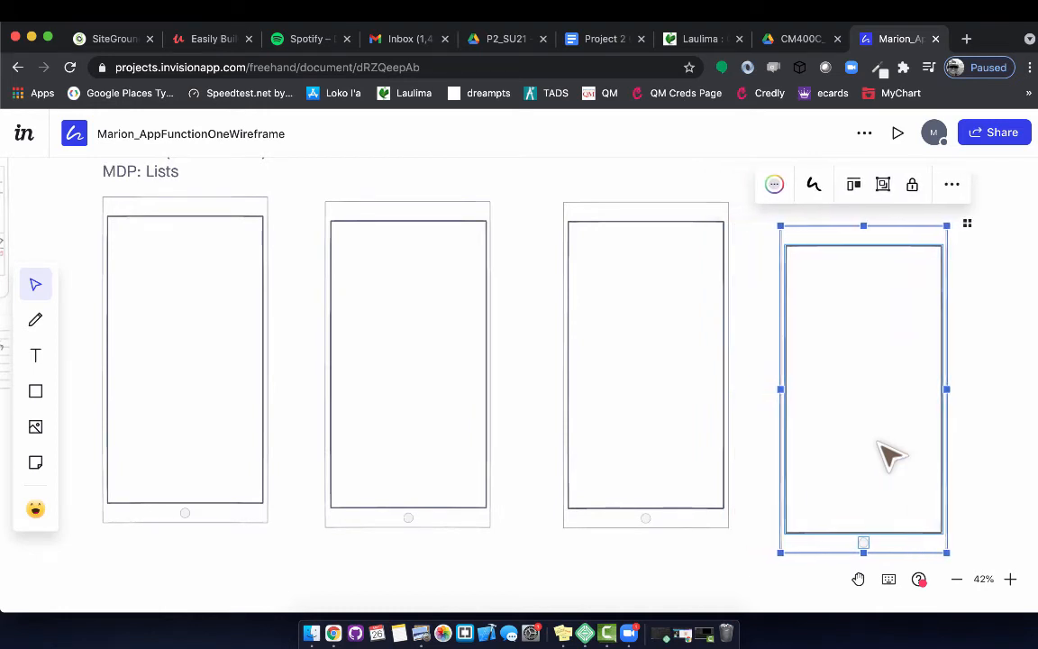
{"action": "key", "text": "Up"}
{"action": "key", "text": "Up"}
{"action": "key", "text": "Up"}
{"action": "key", "text": "Up"}
{"action": "key", "text": "Up"}
{"action": "key", "text": "Up"}
{"action": "key", "text": "Up"}
{"action": "key", "text": "Up"}
{"action": "key", "text": "Up"}
{"action": "key", "text": "Up"}
{"action": "key", "text": "Up"}
{"action": "key", "text": "Up"}
{"action": "key", "text": "Up"}
{"action": "key", "text": "Up"}
{"action": "key", "text": "Up"}
{"action": "key", "text": "Up"}
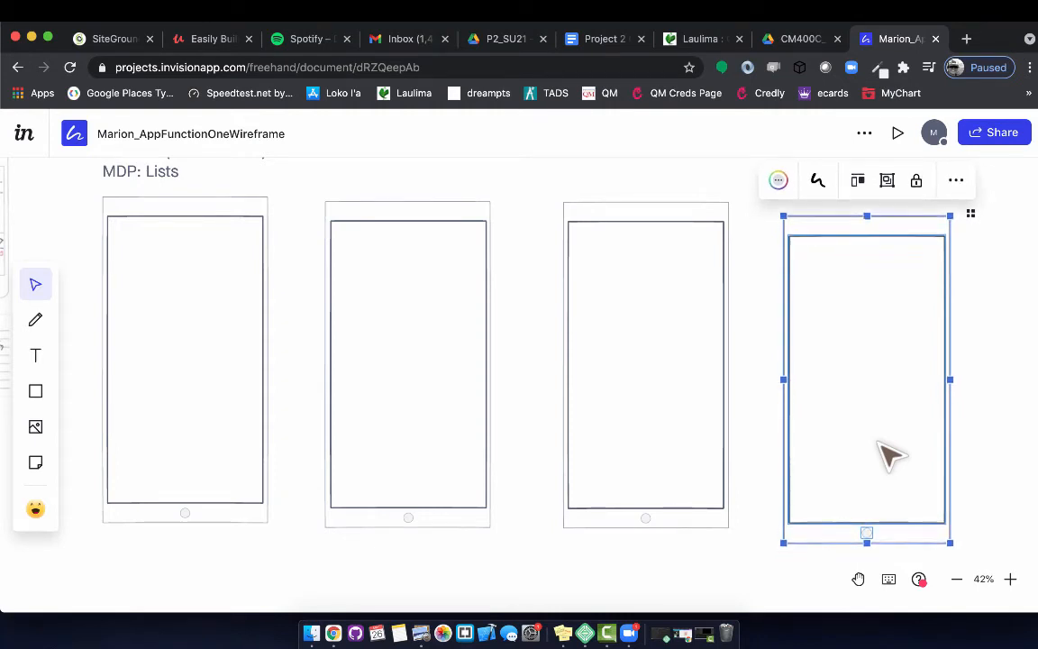
{"action": "key", "text": "Up"}
{"action": "key", "text": "Up"}
{"action": "key", "text": "Up"}
{"action": "key", "text": "Up"}
{"action": "key", "text": "Up"}
{"action": "key", "text": "Up"}
{"action": "key", "text": "Up"}
{"action": "key", "text": "Up"}
{"action": "key", "text": "Up"}
{"action": "key", "text": "Up"}
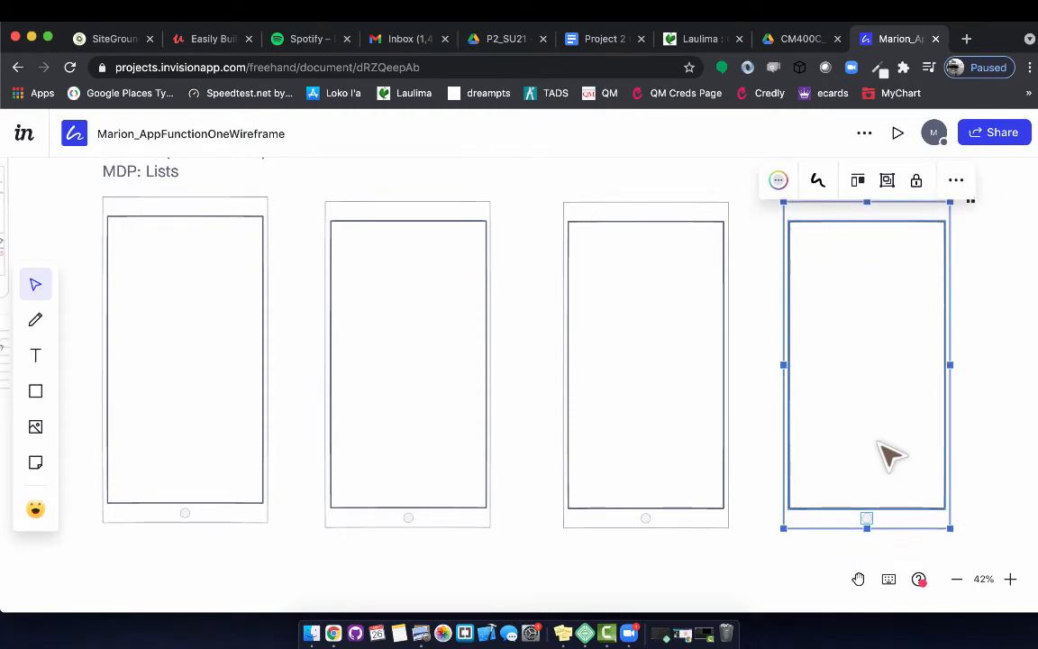
{"action": "left_click", "coordinate": [668, 556]}
Step: Add the text label "Screen 2" above the second phone frame
{"action": "scroll", "coordinate": [670, 556], "scroll_direction": "up", "scroll_amount": 1}
{"action": "scroll", "coordinate": [670, 556], "scroll_direction": "left", "scroll_amount": 1}
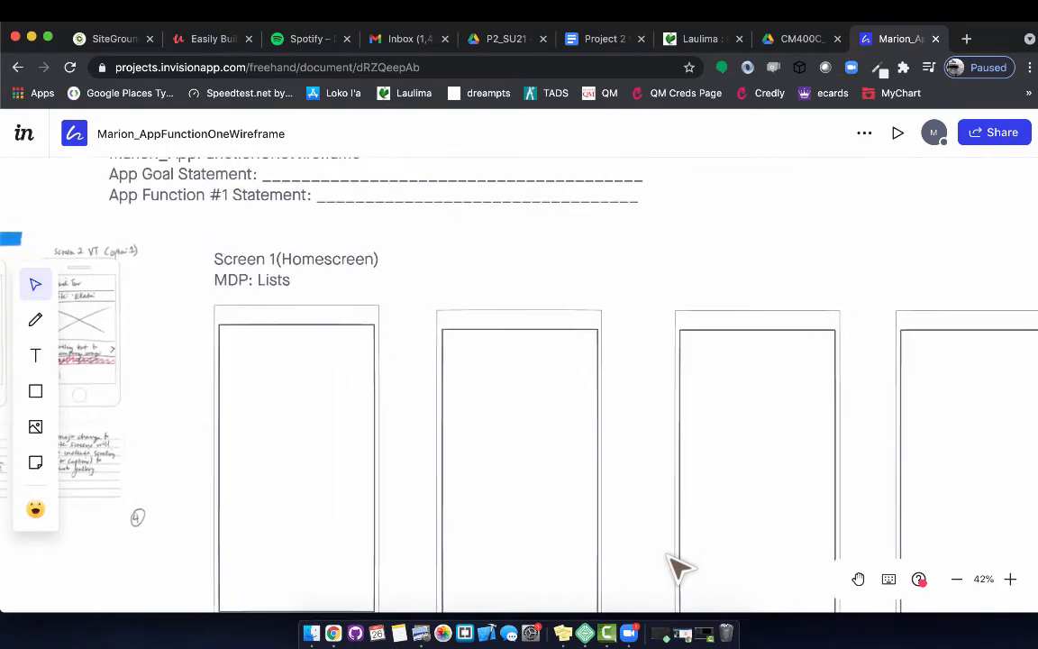
{"action": "left_click", "coordinate": [335, 262]}
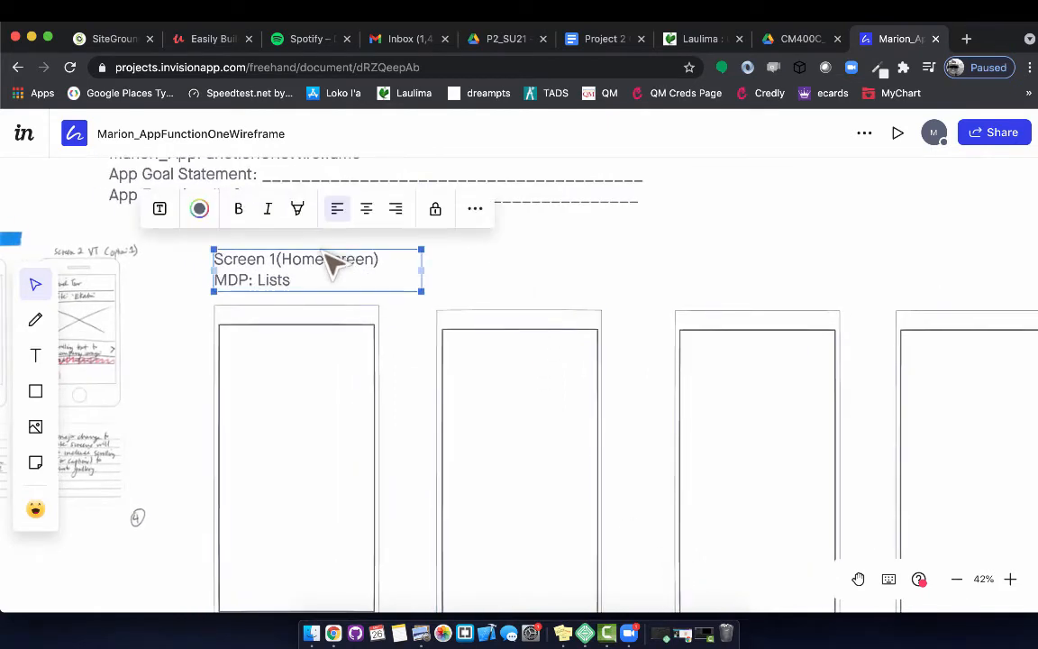
{"action": "left_click", "coordinate": [509, 279]}
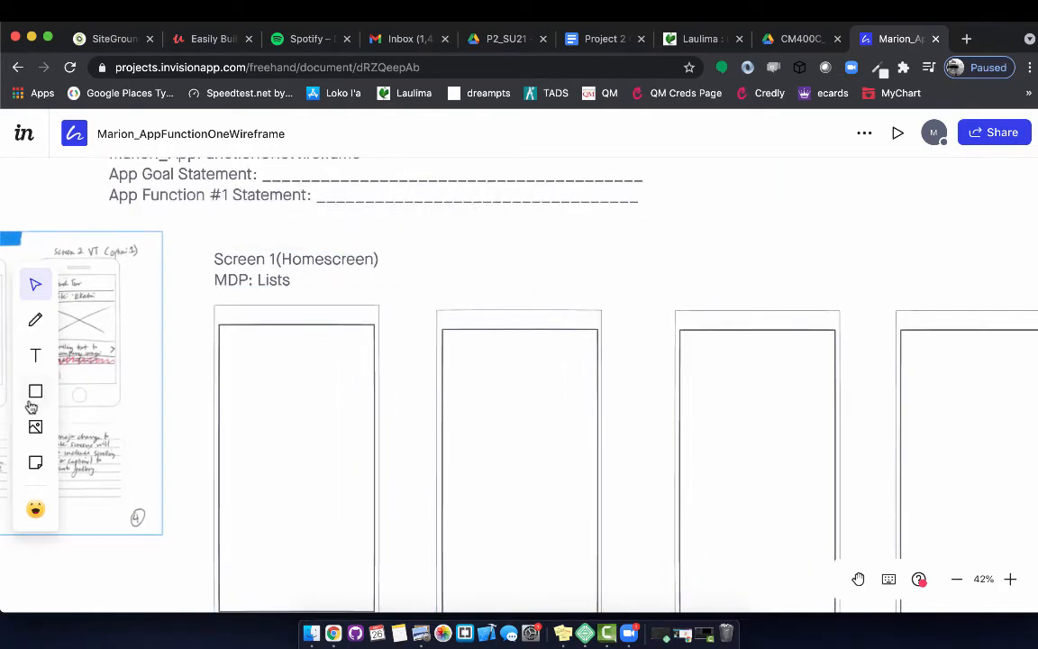
{"action": "left_click", "coordinate": [35, 355]}
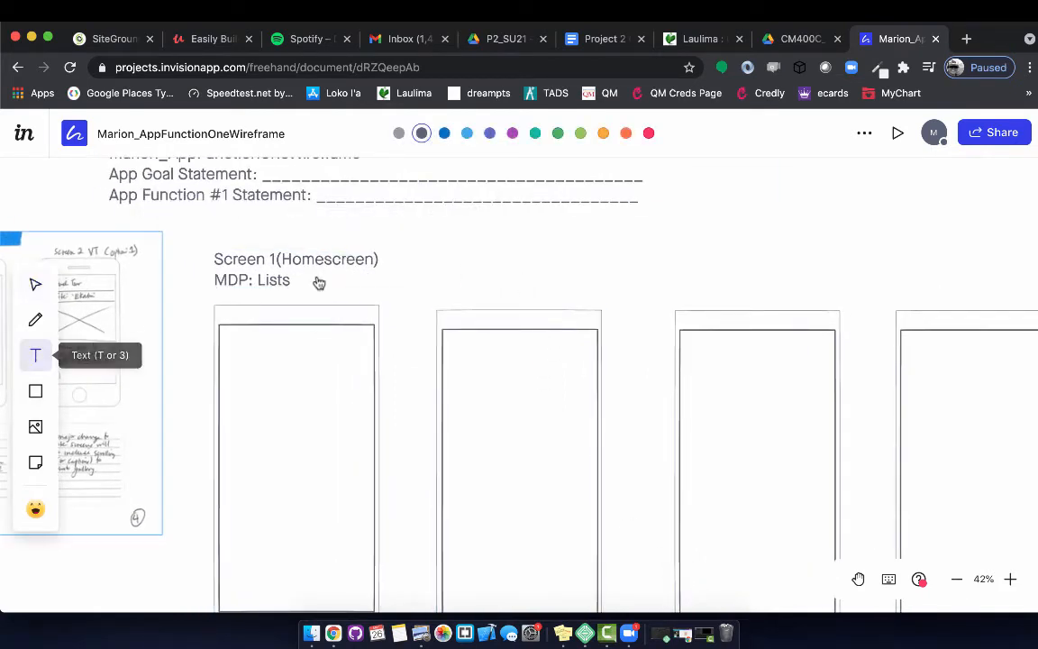
{"action": "left_click", "coordinate": [462, 267]}
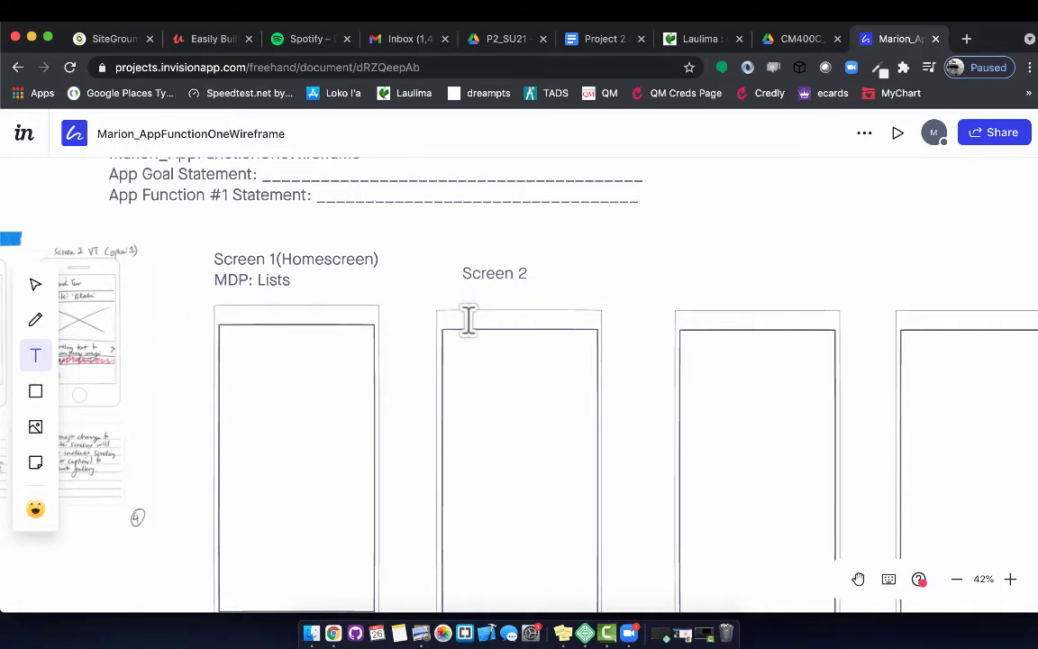
{"action": "key", "text": "Escape"}
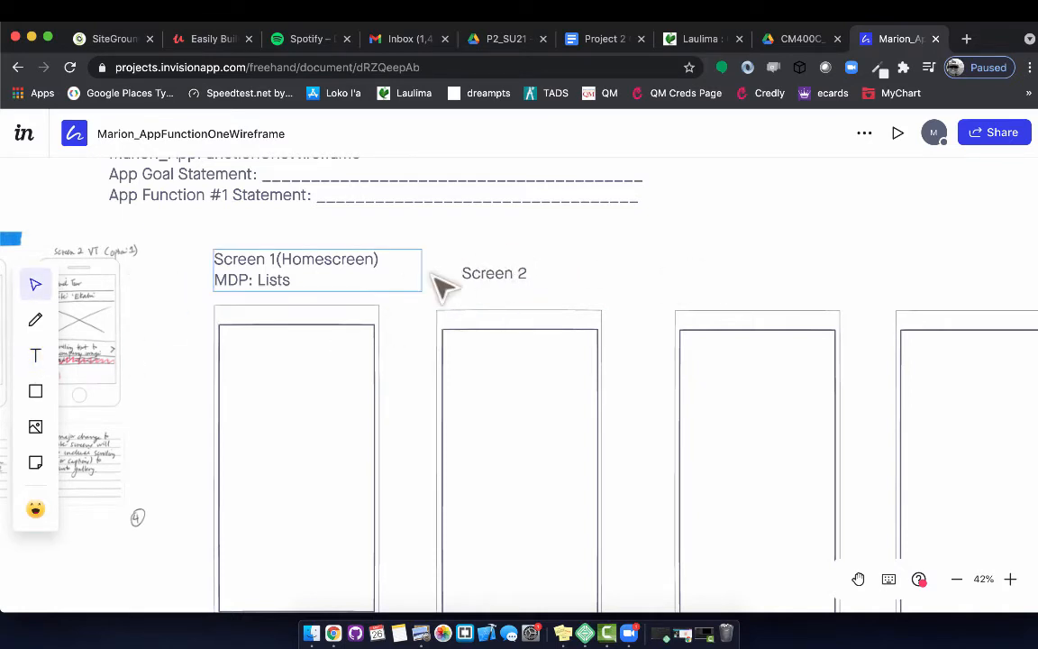
Step: Centre the Screen 2 label over its frame and place a copy above the third phone frame, reworded as "Screen 3"
{"action": "left_click_drag", "start_coordinate": [491, 273], "coordinate": [753, 279]}
{"action": "left_click", "coordinate": [602, 272]}
{"action": "left_click", "coordinate": [536, 275]}
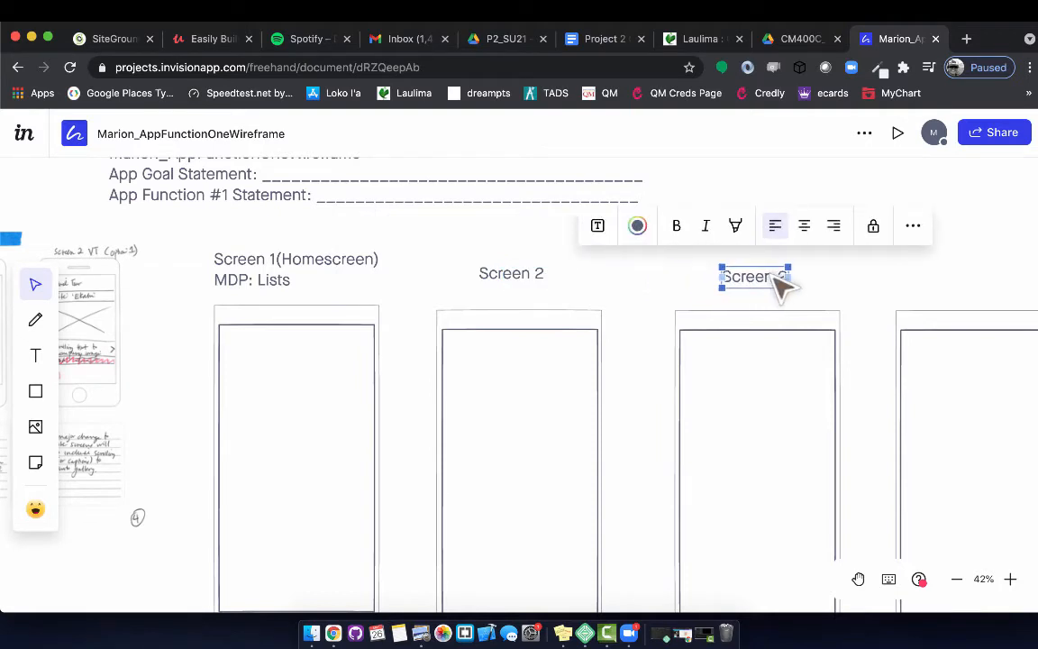
{"action": "key", "text": "t"}
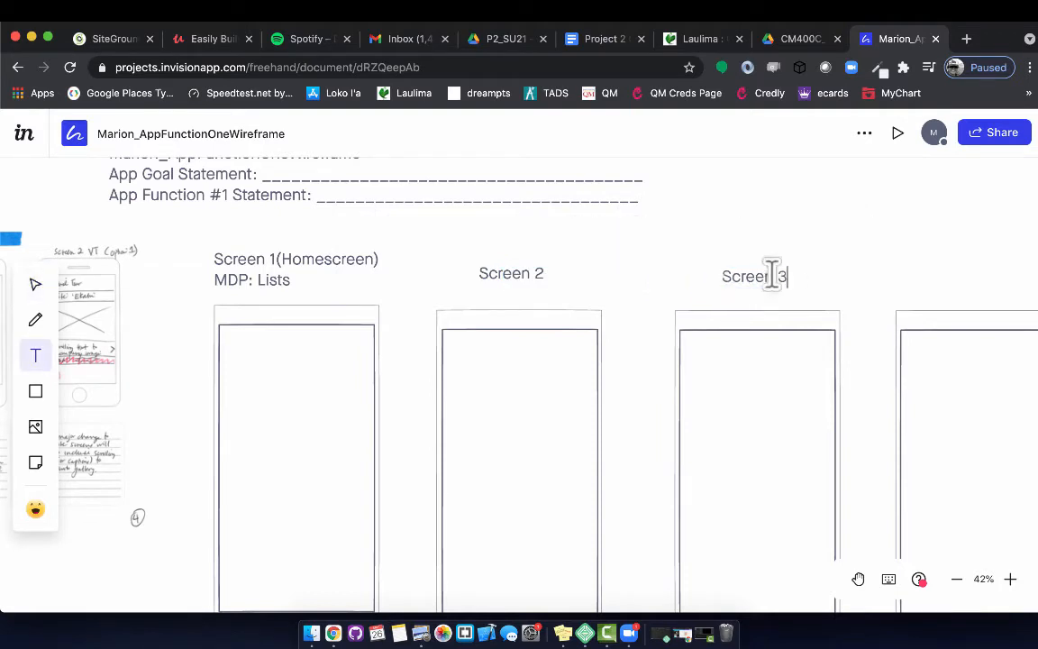
{"action": "key", "text": "Escape"}
Step: Duplicate the Screen 3 label, place the copy above the fourth phone frame and change its text to "Screen 4"
{"action": "left_click", "coordinate": [753, 281]}
{"action": "key", "text": "super+c"}
{"action": "key", "text": "super+v"}
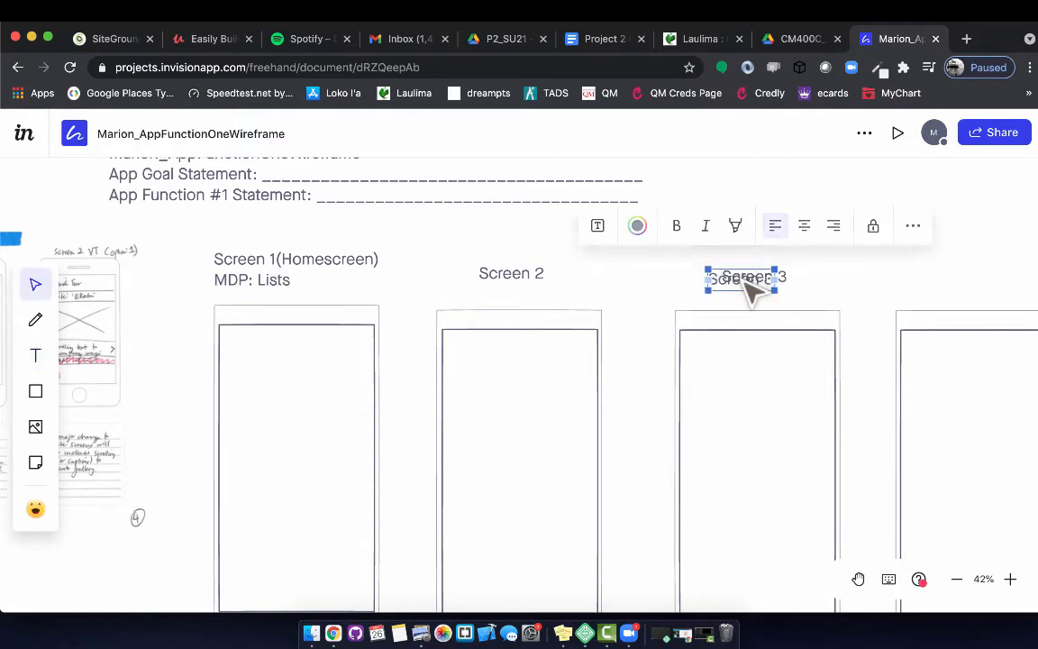
{"action": "scroll", "coordinate": [743, 280], "scroll_direction": "right", "scroll_amount": 2}
{"action": "left_click_drag", "start_coordinate": [614, 291], "coordinate": [856, 286]}
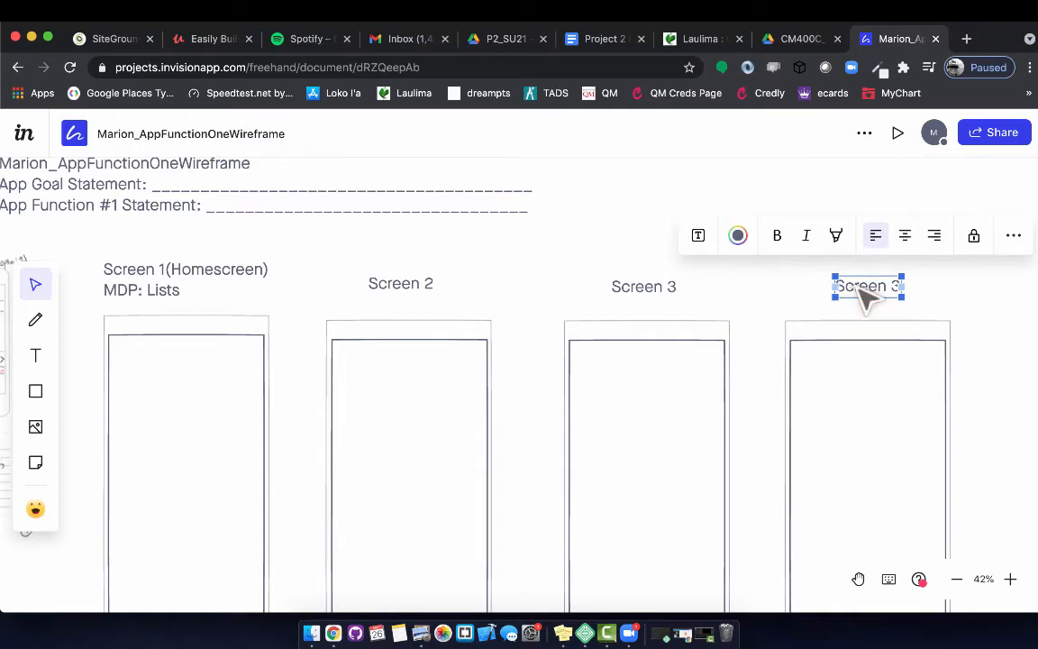
{"action": "double_click", "coordinate": [863, 288]}
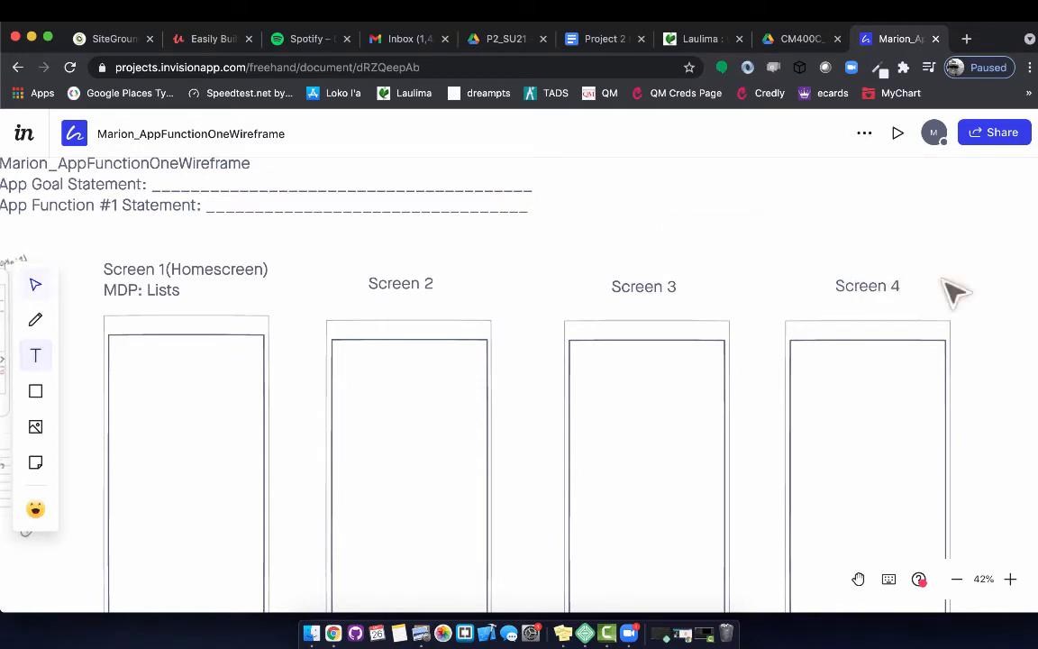
Step: Review the hand-drawn app screen sketches and the template's Wireframe "Stickers", including typography, buttons, forms, icons and webpage sections
{"action": "scroll", "coordinate": [718, 345], "scroll_direction": "left", "scroll_amount": 5}
{"action": "scroll", "coordinate": [718, 344], "scroll_direction": "down", "scroll_amount": 3}
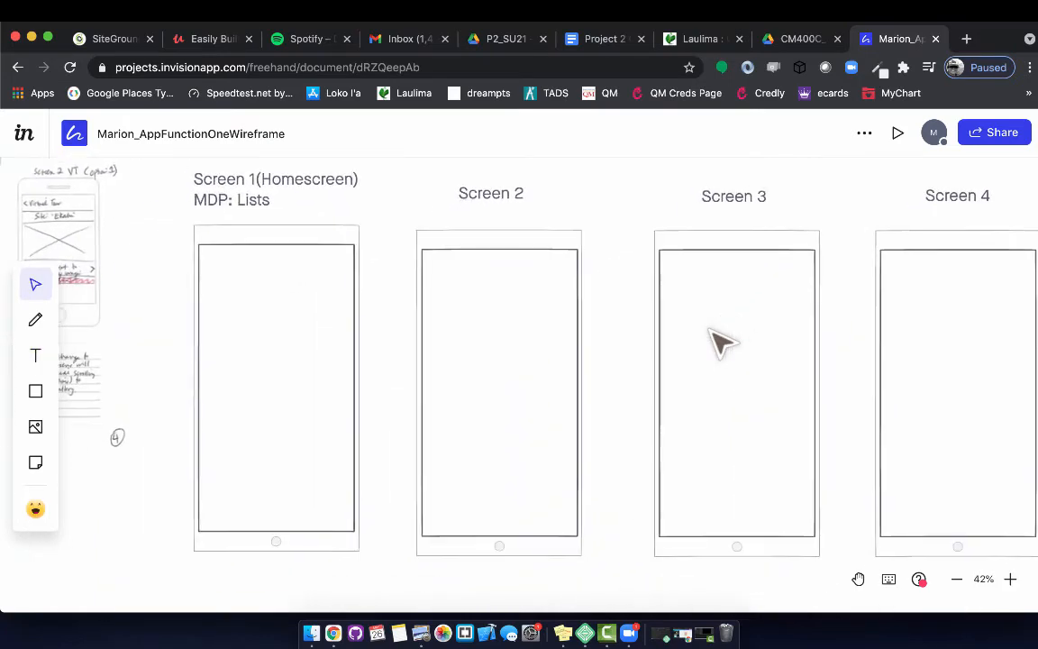
{"action": "scroll", "coordinate": [718, 344], "scroll_direction": "left", "scroll_amount": 5}
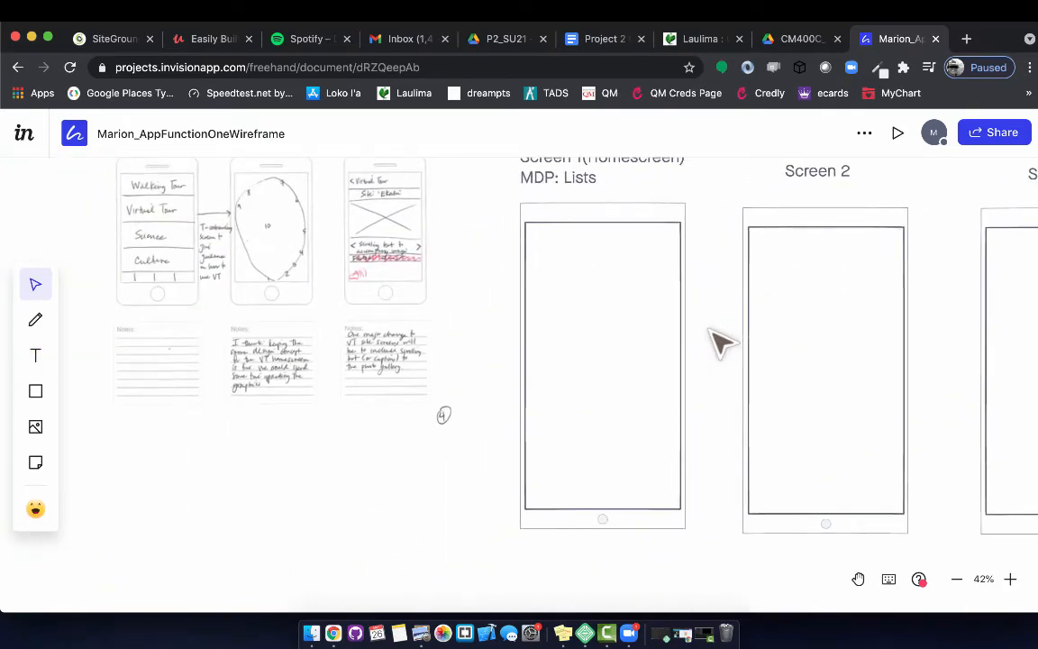
{"action": "scroll", "coordinate": [207, 243], "scroll_direction": "up", "scroll_amount": 2}
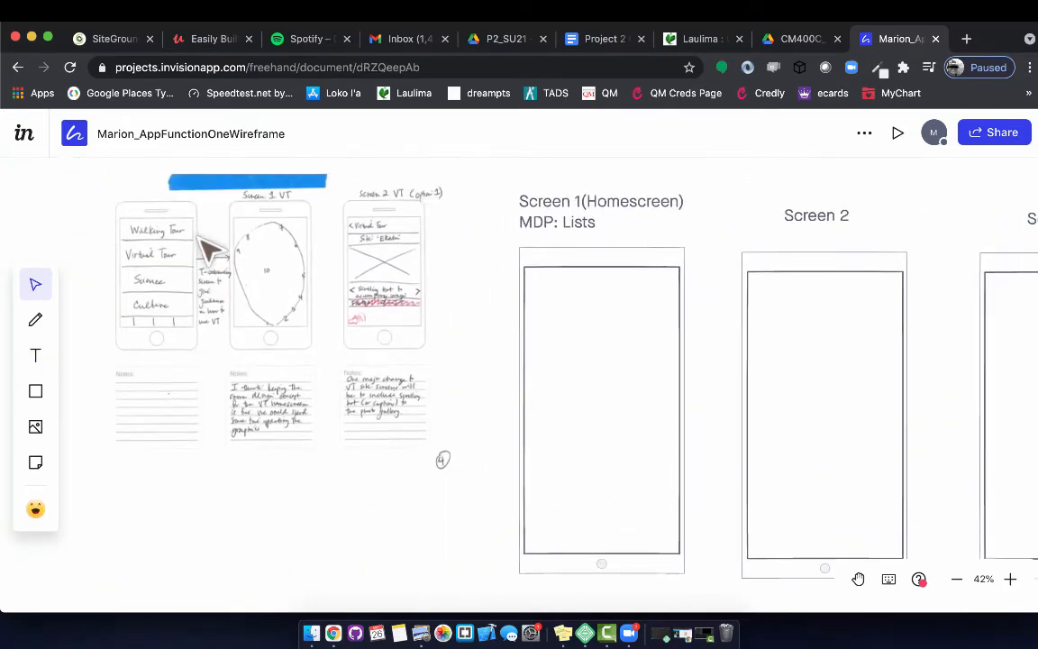
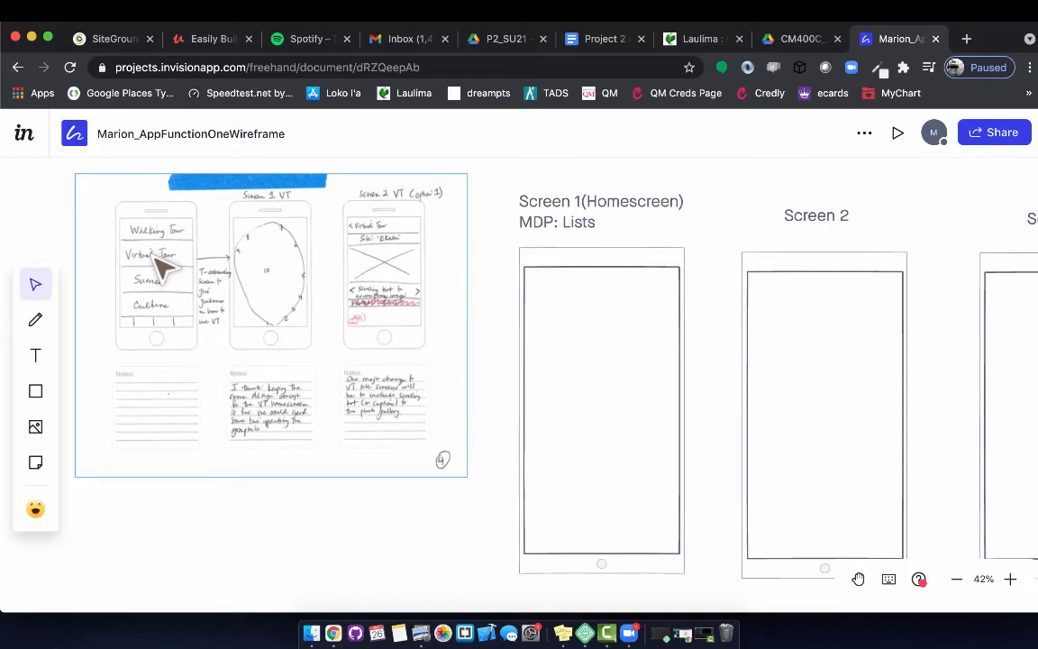
{"action": "scroll", "coordinate": [250, 293], "scroll_direction": "up", "scroll_amount": 15}
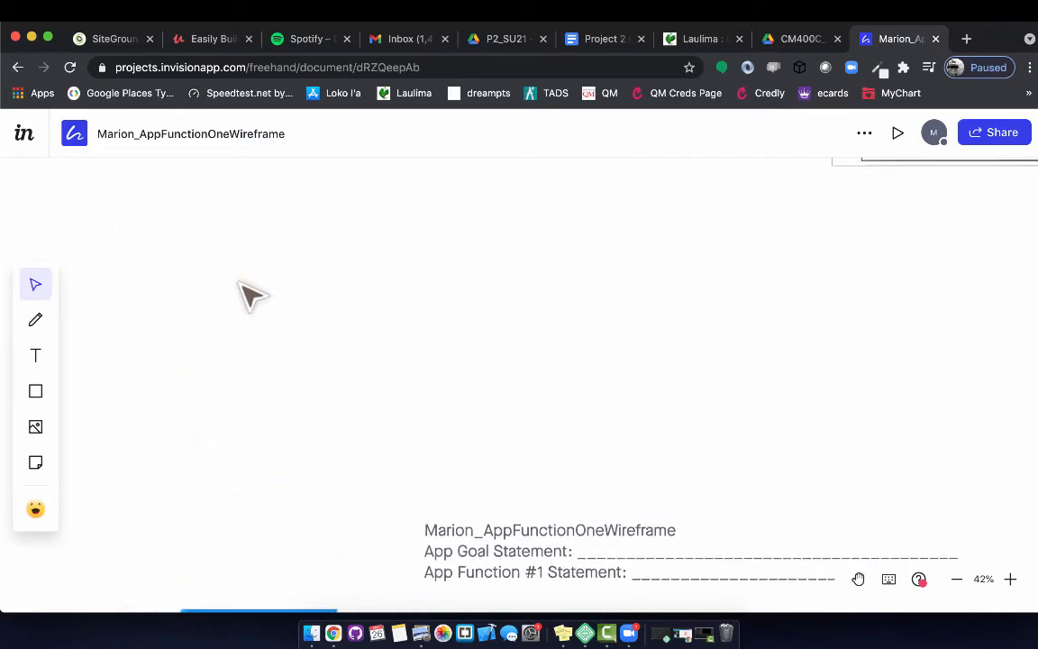
{"action": "scroll", "coordinate": [250, 293], "scroll_direction": "up", "scroll_amount": 15}
{"action": "scroll", "coordinate": [250, 294], "scroll_direction": "right", "scroll_amount": 5}
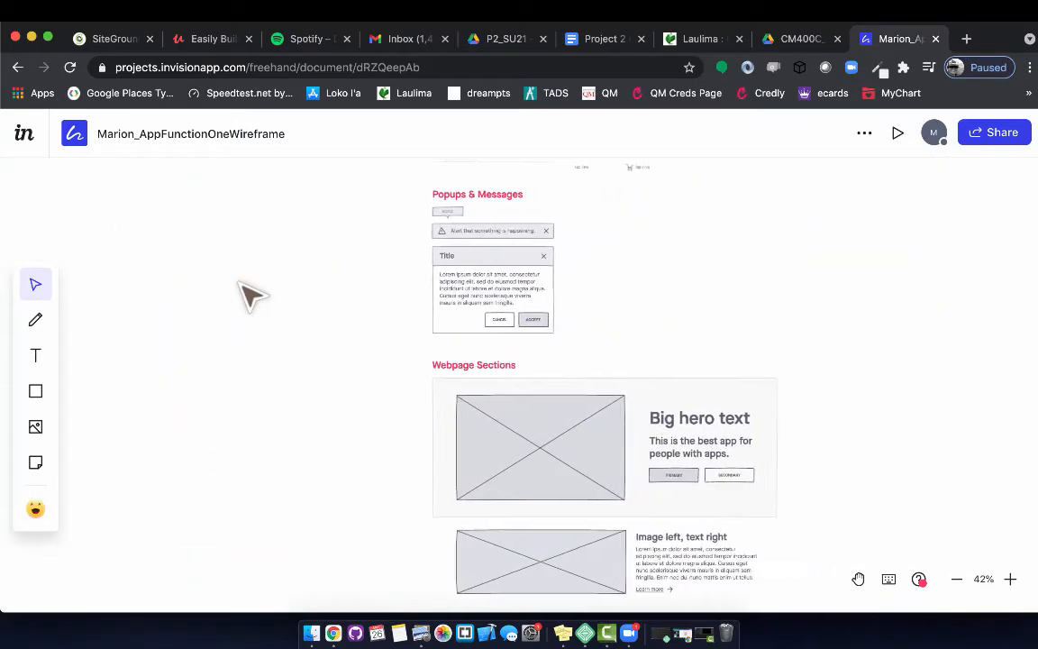
{"action": "scroll", "coordinate": [251, 293], "scroll_direction": "up", "scroll_amount": 10}
{"action": "scroll", "coordinate": [251, 294], "scroll_direction": "right", "scroll_amount": 4}
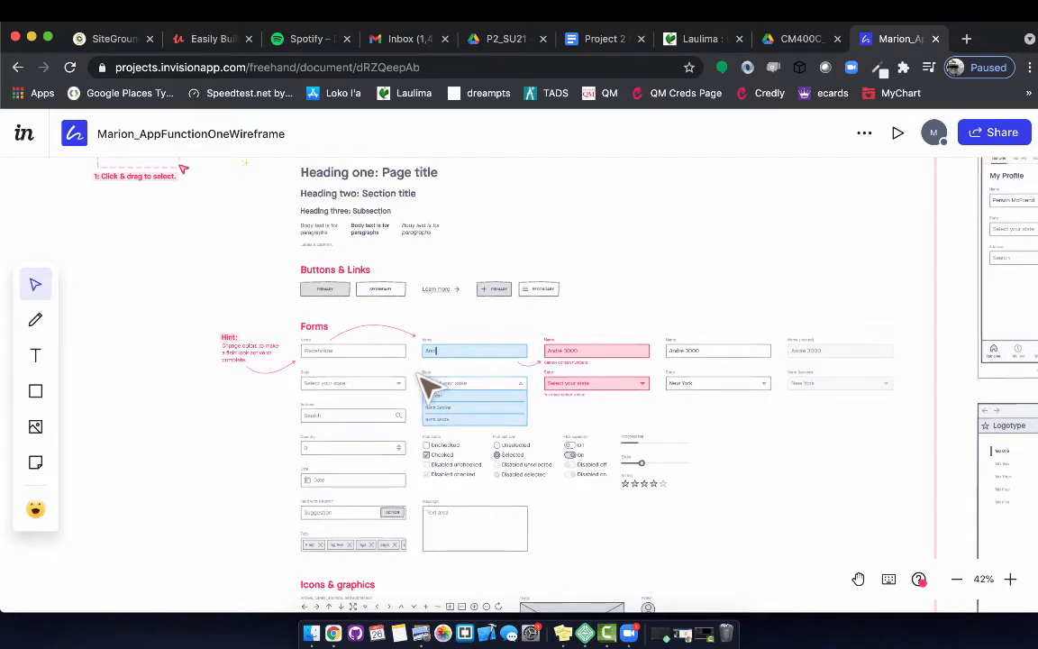
{"action": "scroll", "coordinate": [450, 383], "scroll_direction": "down", "scroll_amount": 1}
{"action": "scroll", "coordinate": [464, 387], "scroll_direction": "down", "scroll_amount": 5}
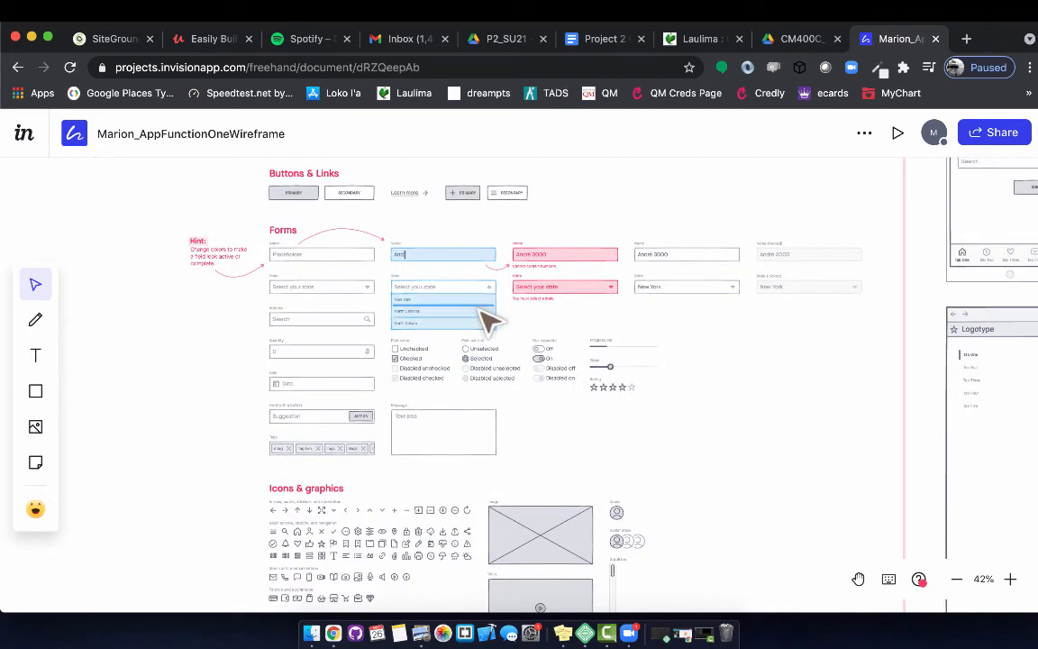
{"action": "scroll", "coordinate": [631, 389], "scroll_direction": "up", "scroll_amount": 5}
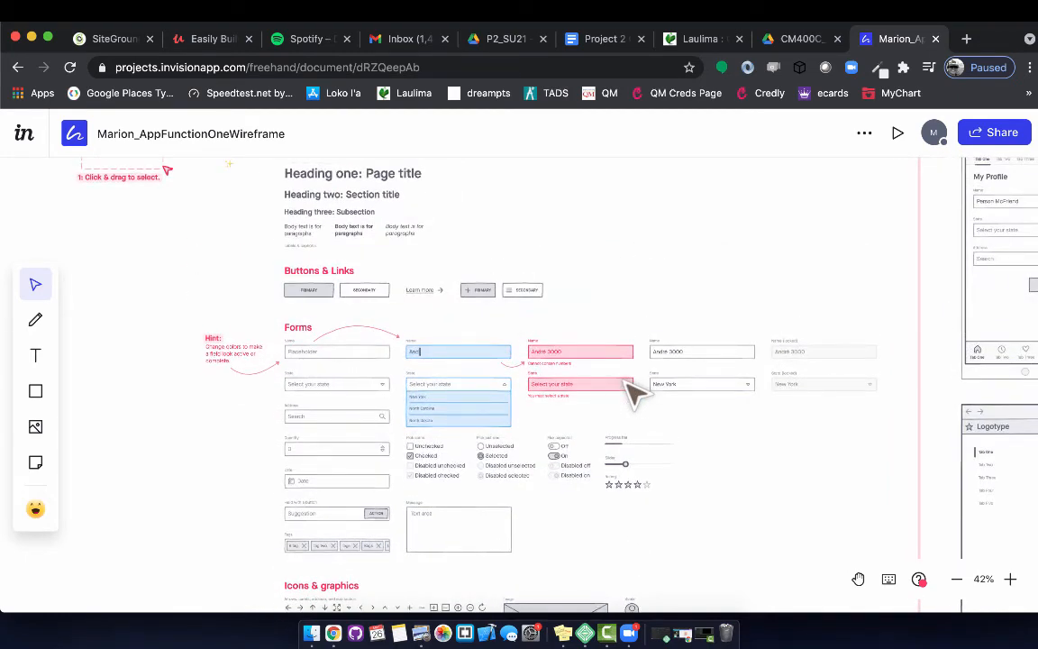
{"action": "scroll", "coordinate": [635, 392], "scroll_direction": "down", "scroll_amount": 3}
{"action": "scroll", "coordinate": [635, 392], "scroll_direction": "up", "scroll_amount": 10}
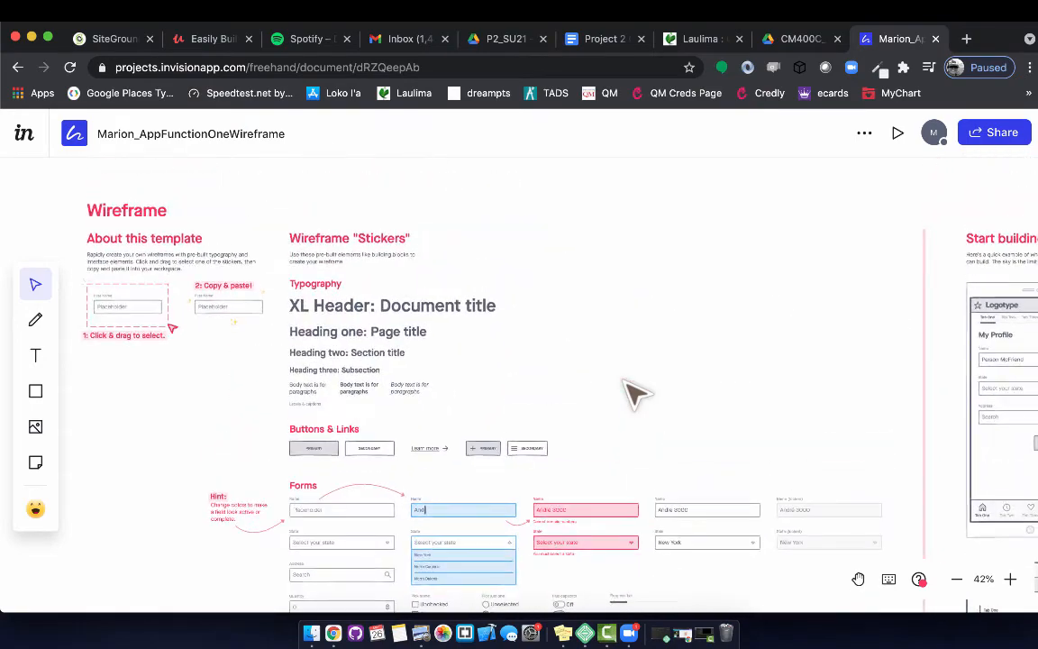
{"action": "scroll", "coordinate": [635, 392], "scroll_direction": "down", "scroll_amount": 15}
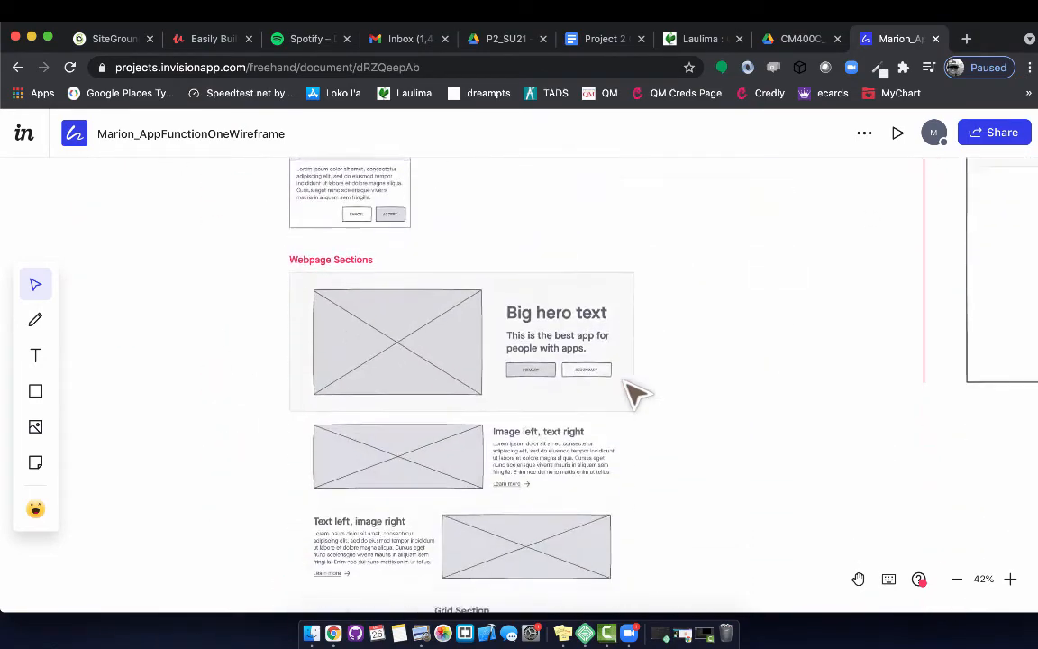
Step: Draw a long, thin horizontal rectangle in the empty area left of the template's Phone device frame
{"action": "scroll", "coordinate": [635, 392], "scroll_direction": "left", "scroll_amount": 3}
{"action": "scroll", "coordinate": [635, 392], "scroll_direction": "down", "scroll_amount": 10}
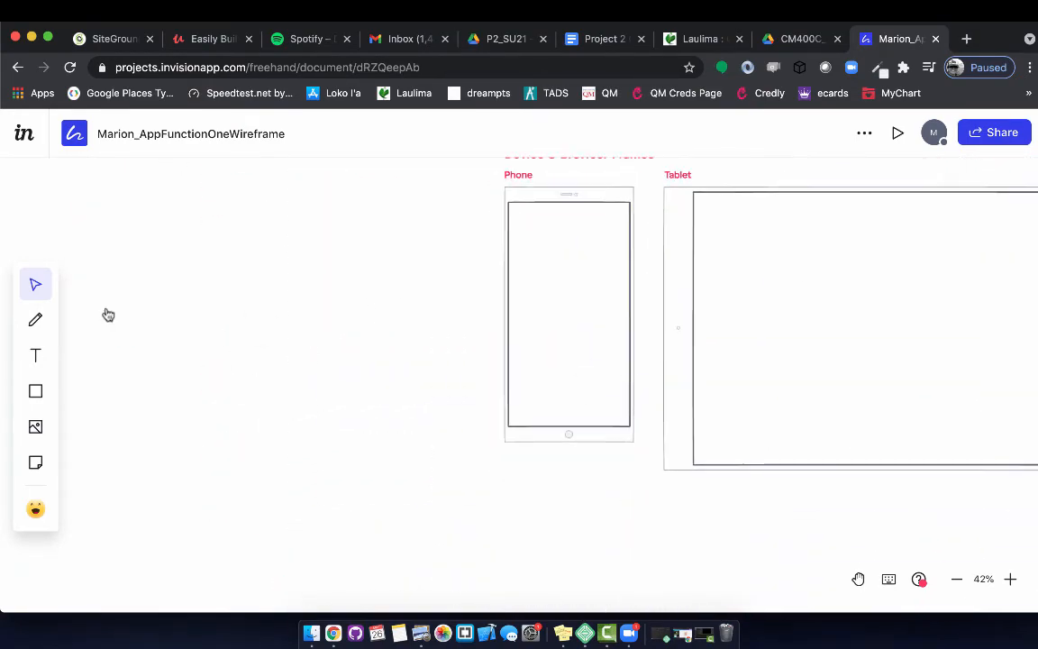
{"action": "left_click", "coordinate": [29, 394]}
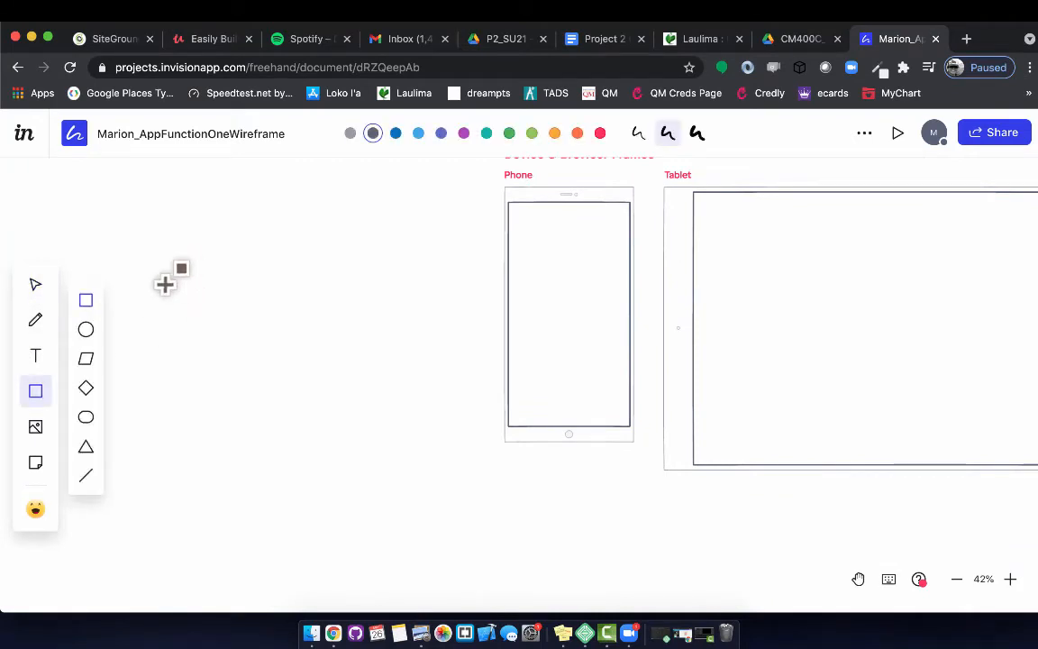
{"action": "left_click_drag", "start_coordinate": [165, 285], "coordinate": [371, 312]}
{"action": "scroll", "coordinate": [356, 331], "scroll_direction": "down", "scroll_amount": 2}
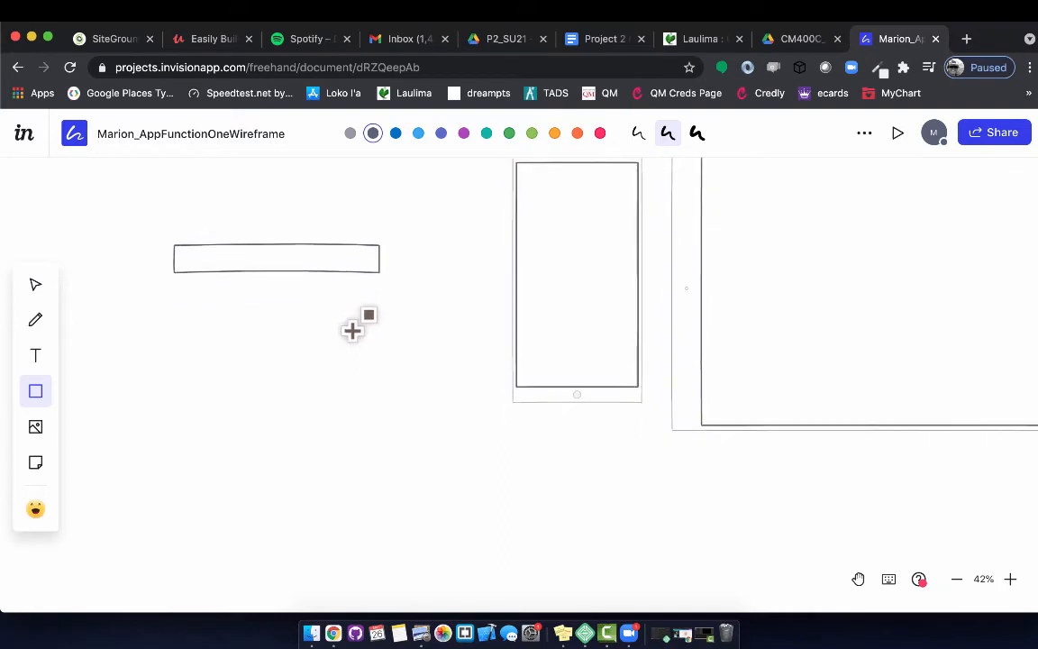
Step: Move the thin rectangle down beside the Screen 1 phone frame and shrink it to roughly the width of the phone
{"action": "left_click_drag", "start_coordinate": [339, 259], "coordinate": [377, 419]}
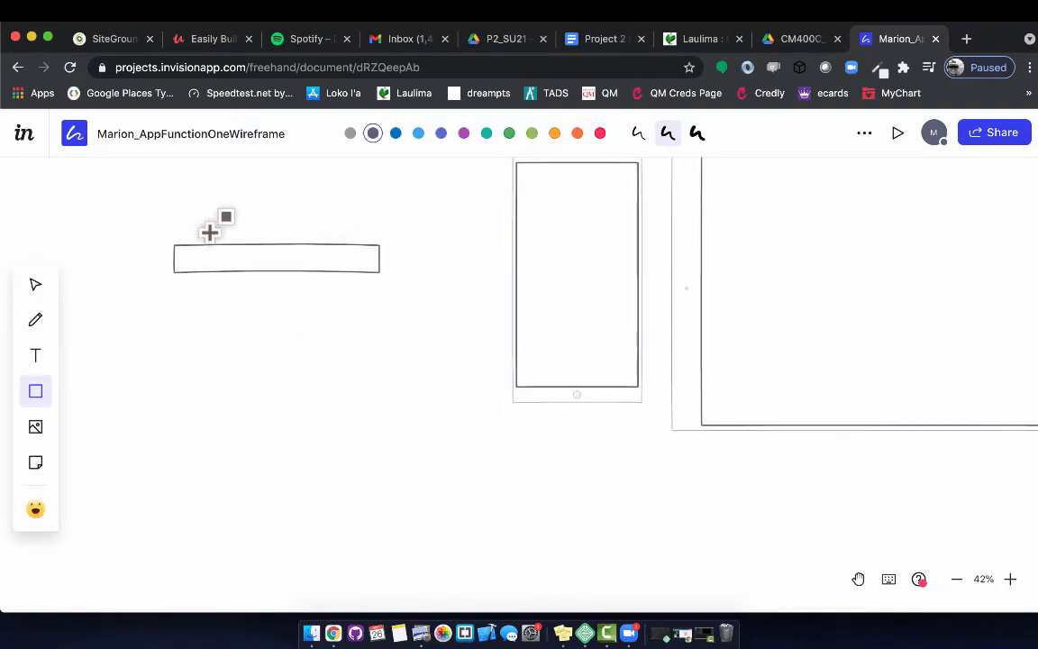
{"action": "left_click", "coordinate": [34, 287]}
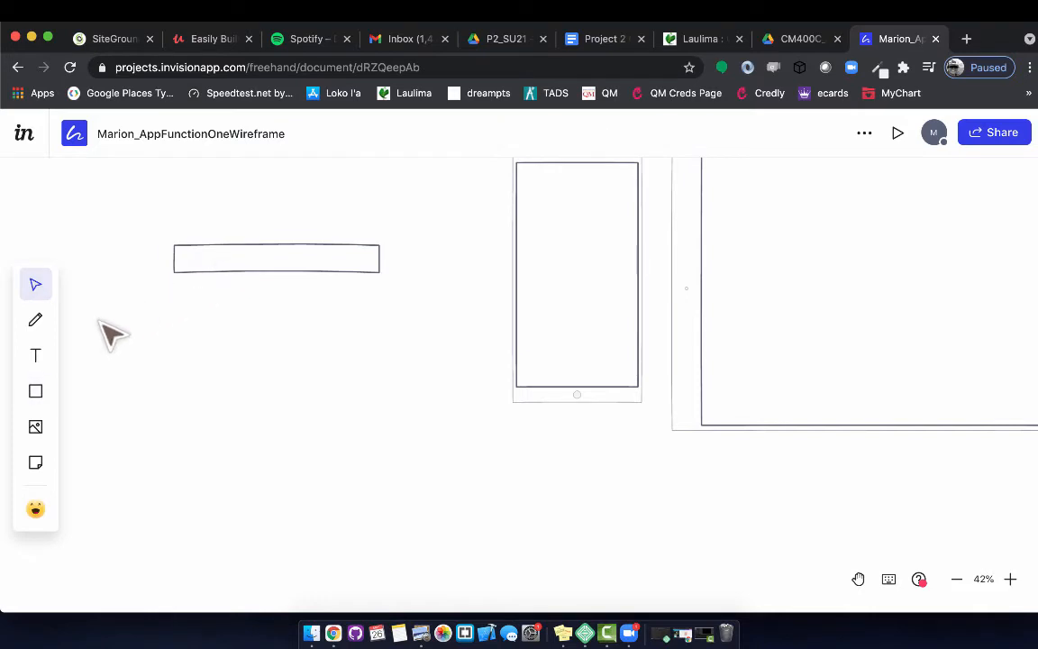
{"action": "scroll", "coordinate": [356, 373], "scroll_direction": "down", "scroll_amount": 3}
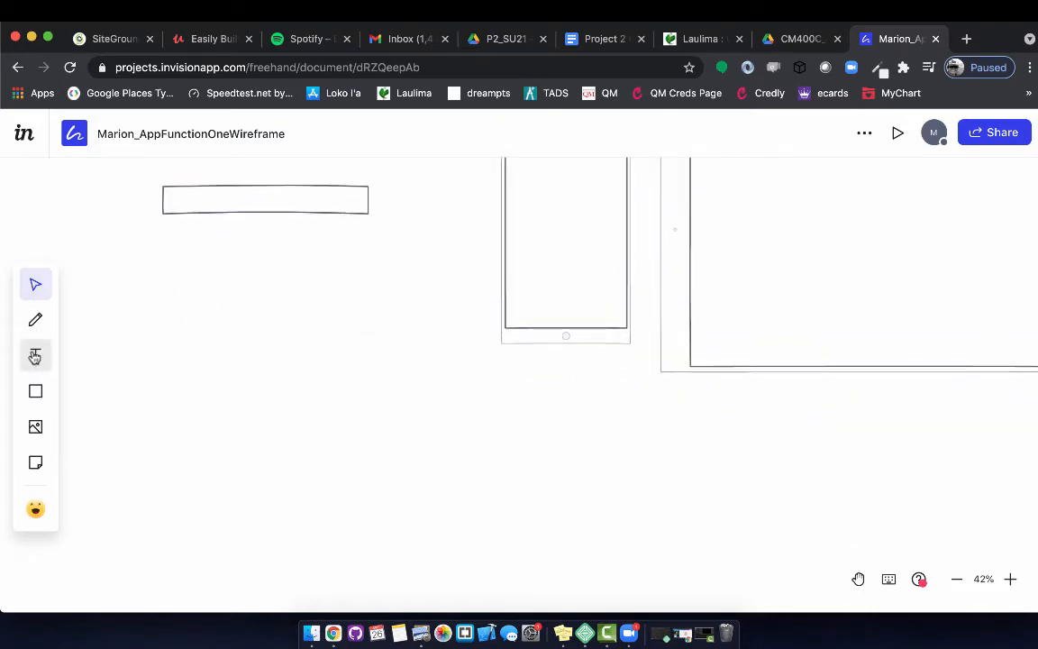
{"action": "left_click", "coordinate": [35, 390]}
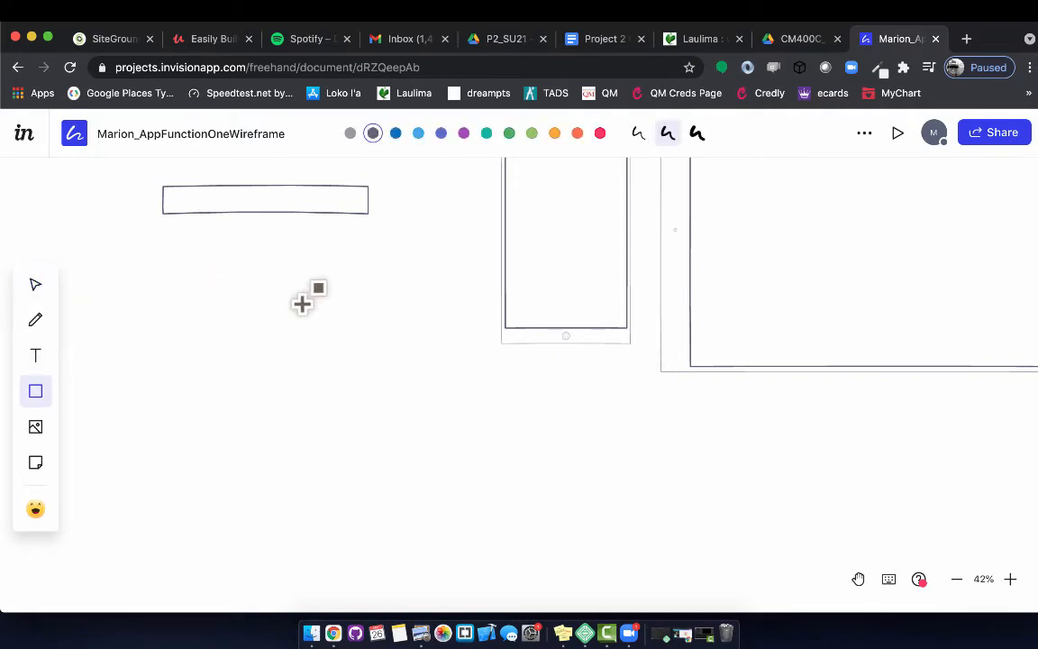
{"action": "left_click", "coordinate": [35, 284]}
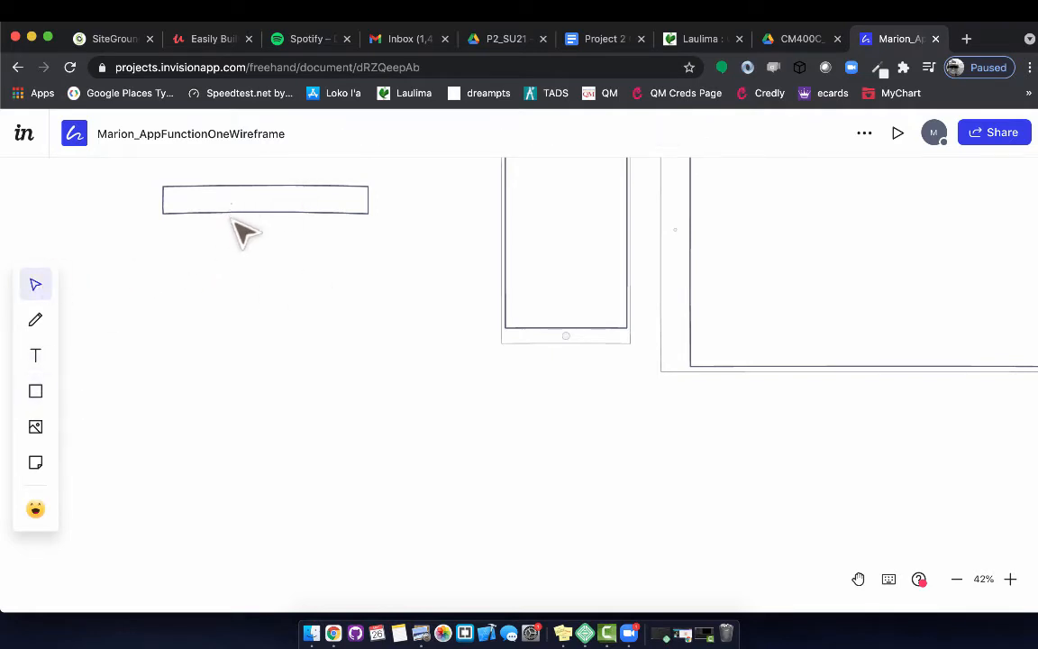
{"action": "left_click_drag", "start_coordinate": [230, 205], "coordinate": [259, 432]}
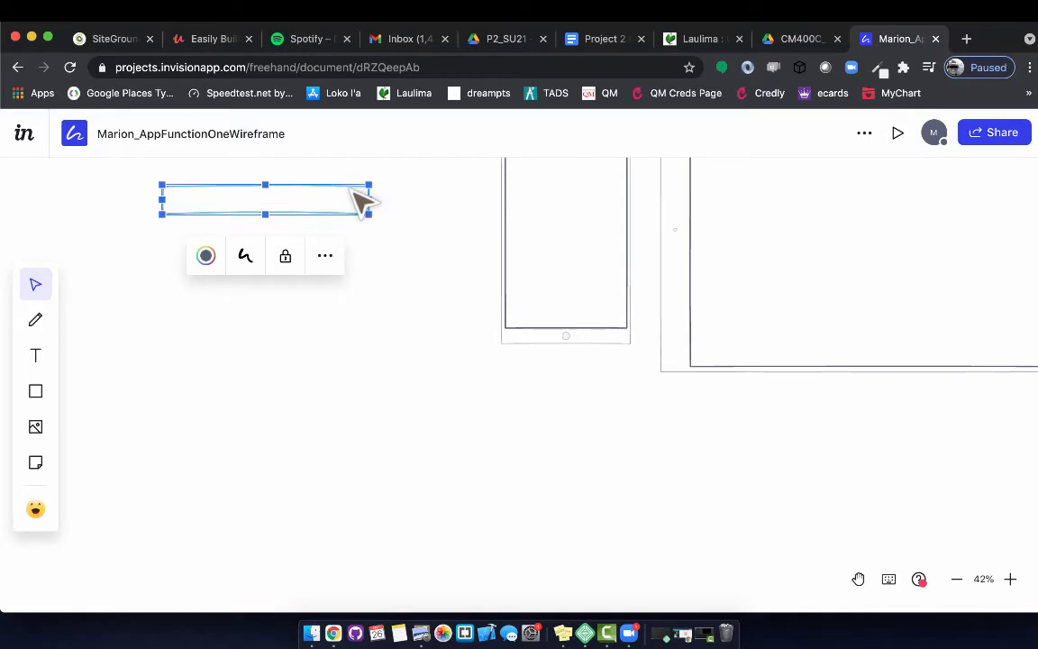
{"action": "left_click_drag", "start_coordinate": [357, 191], "coordinate": [340, 532]}
{"action": "scroll", "coordinate": [376, 466], "scroll_direction": "down", "scroll_amount": 5}
{"action": "scroll", "coordinate": [396, 567], "scroll_direction": "down", "scroll_amount": 8}
{"action": "scroll", "coordinate": [342, 535], "scroll_direction": "down", "scroll_amount": 3}
{"action": "scroll", "coordinate": [343, 535], "scroll_direction": "left", "scroll_amount": 2}
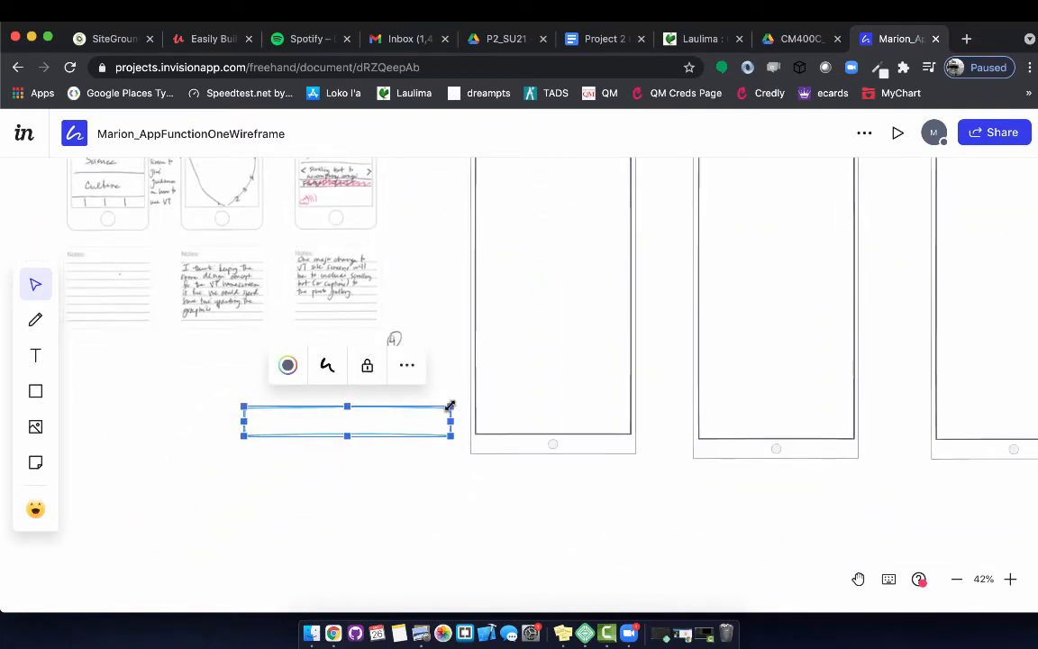
{"action": "left_click_drag", "start_coordinate": [449, 407], "coordinate": [564, 374]}
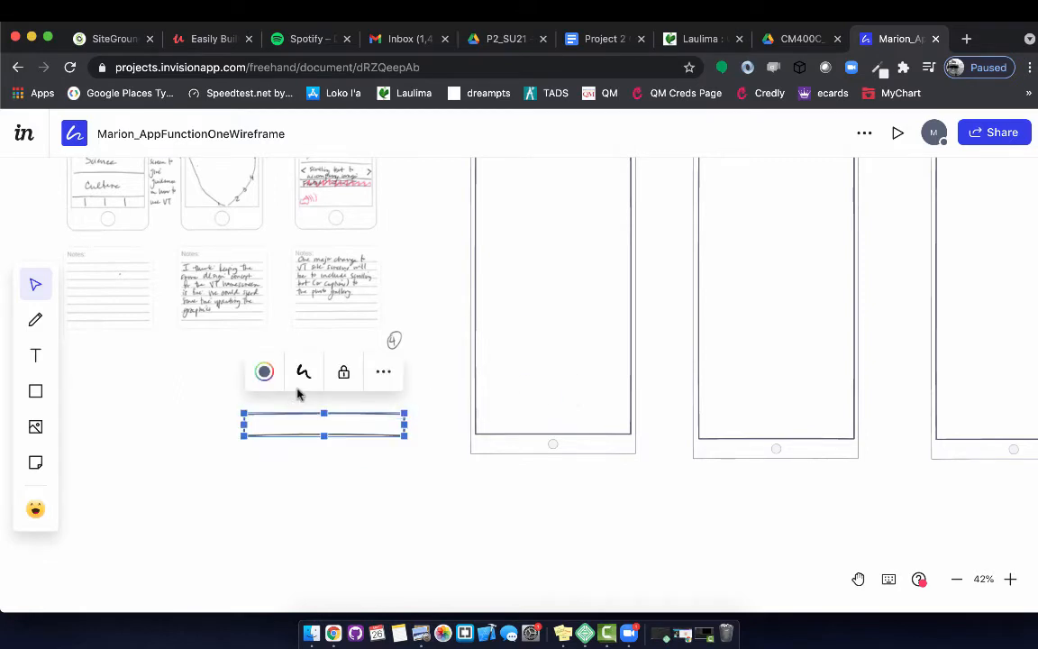
{"action": "mouse_move", "coordinate": [264, 422]}
{"action": "left_mouse_down"}
{"action": "mouse_move", "coordinate": [382, 387]}
{"action": "mouse_move", "coordinate": [400, 393]}
{"action": "mouse_move", "coordinate": [491, 359]}
{"action": "left_mouse_up"}
{"action": "left_click", "coordinate": [396, 446]}
{"action": "left_click", "coordinate": [508, 511]}
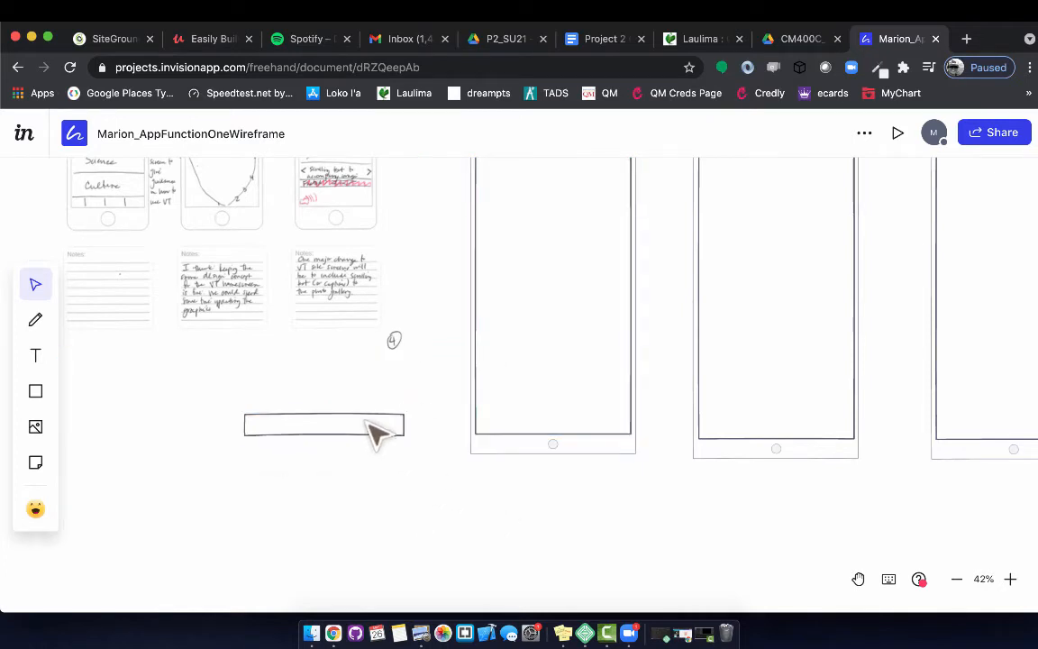
{"action": "left_click", "coordinate": [296, 434]}
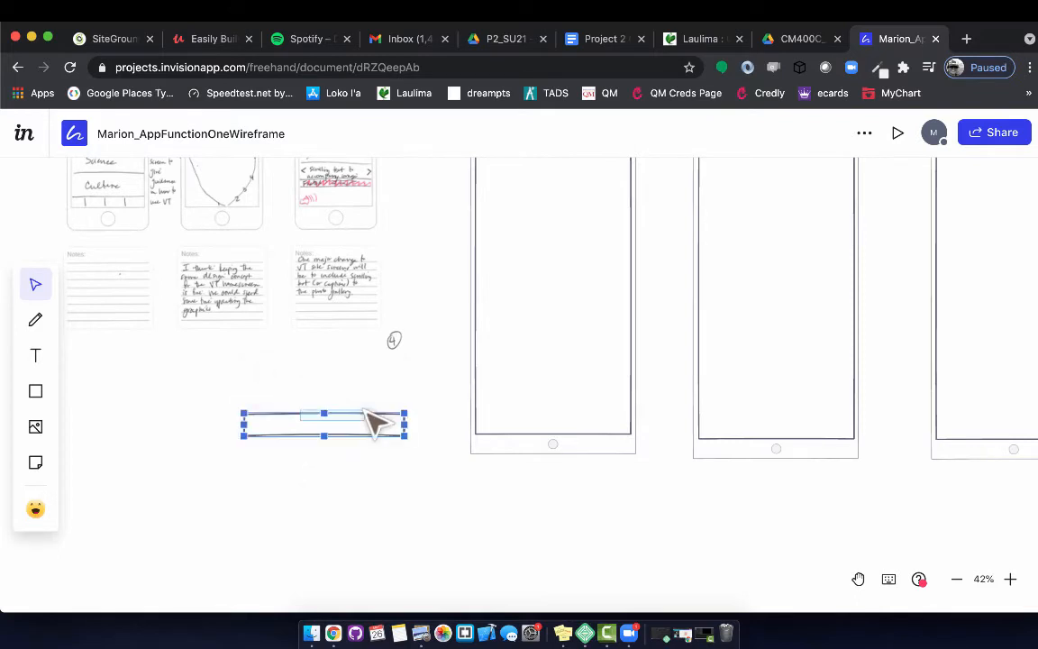
{"action": "left_click", "coordinate": [369, 423]}
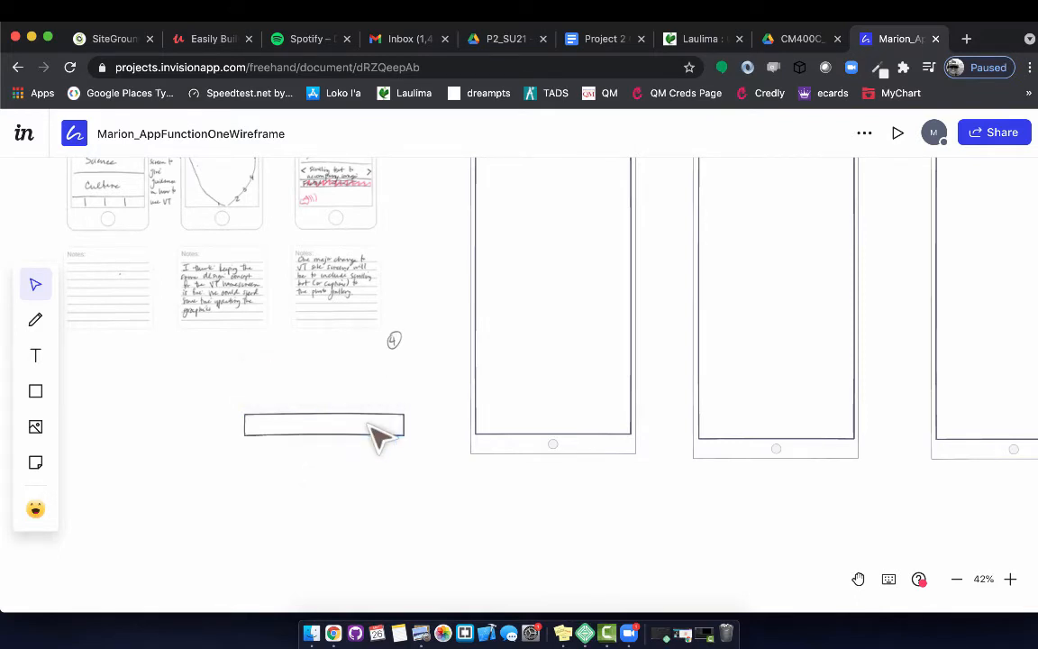
{"action": "left_click_drag", "start_coordinate": [371, 429], "coordinate": [405, 387]}
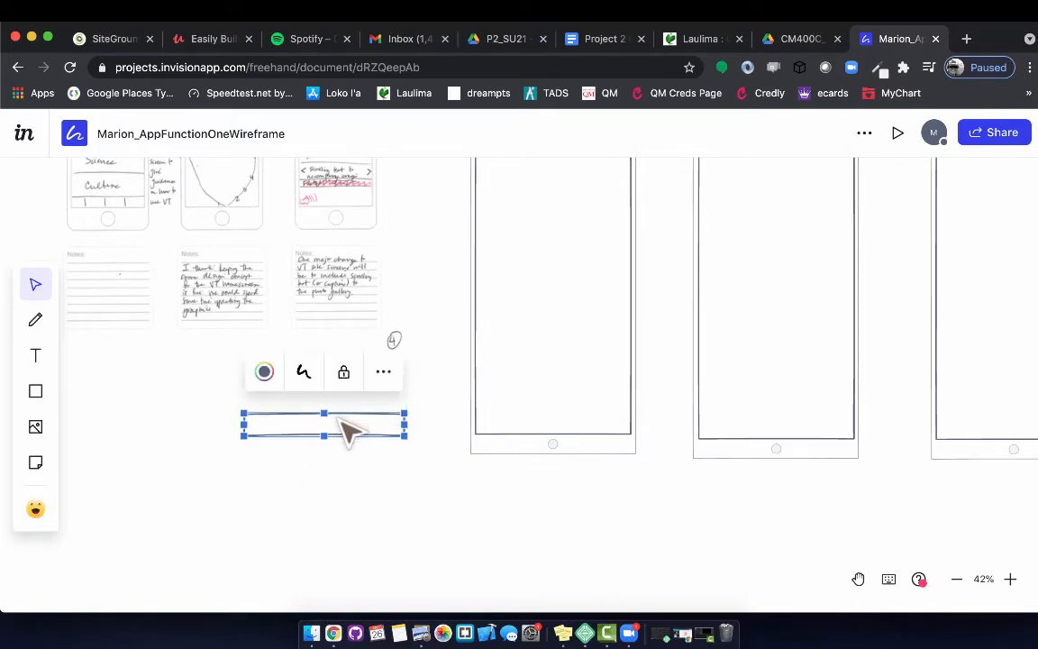
{"action": "left_click_drag", "start_coordinate": [337, 419], "coordinate": [401, 386]}
{"action": "left_click", "coordinate": [236, 435]}
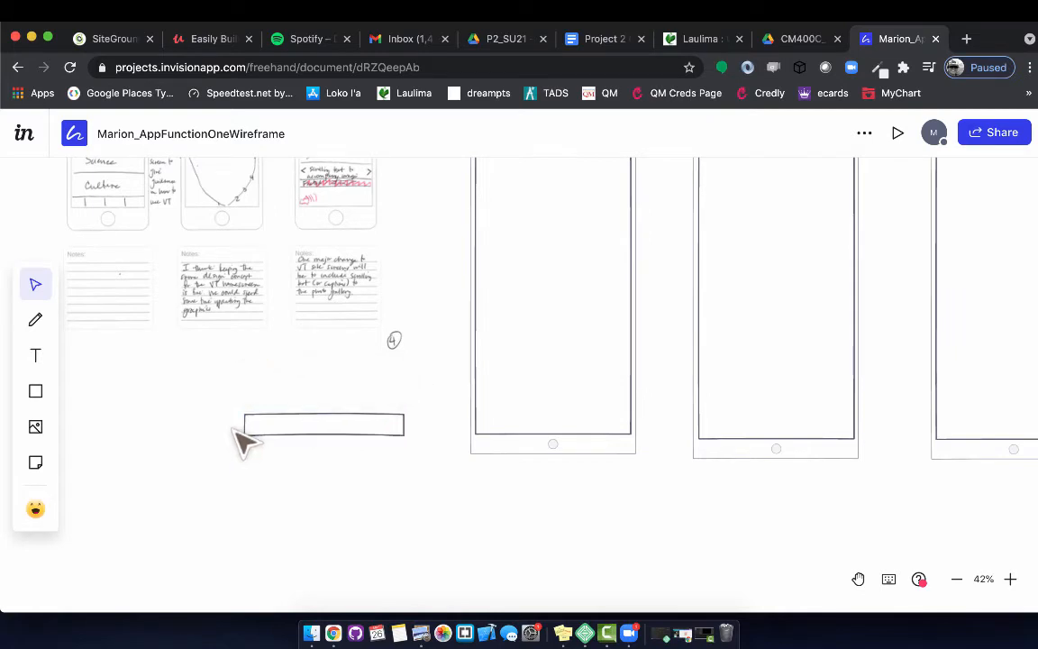
{"action": "left_click", "coordinate": [267, 431]}
{"action": "left_click", "coordinate": [308, 454]}
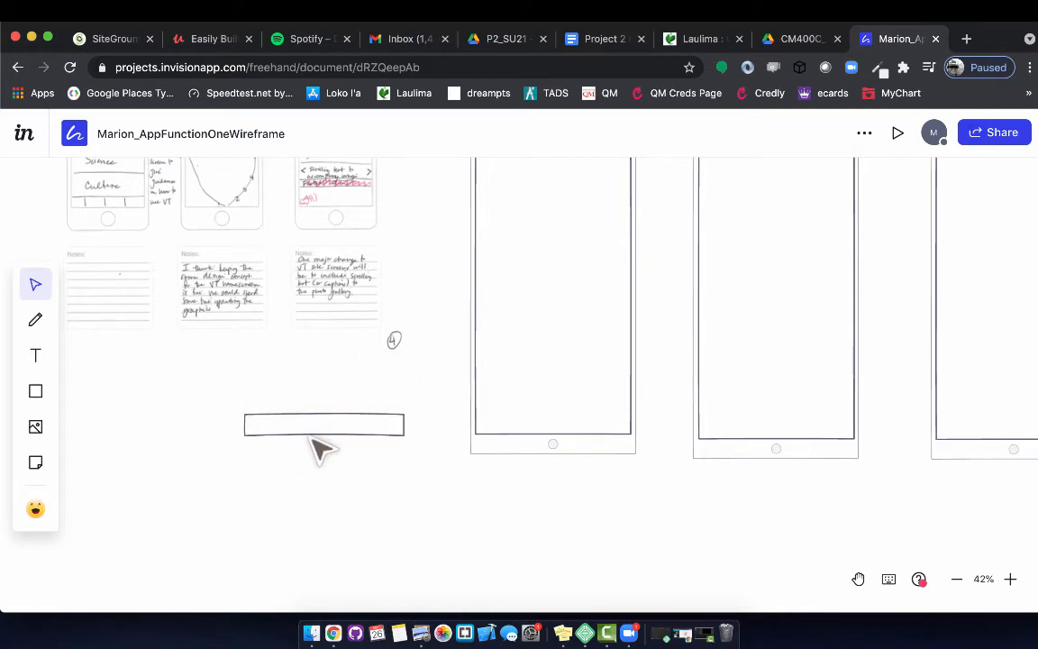
{"action": "key", "text": "p"}
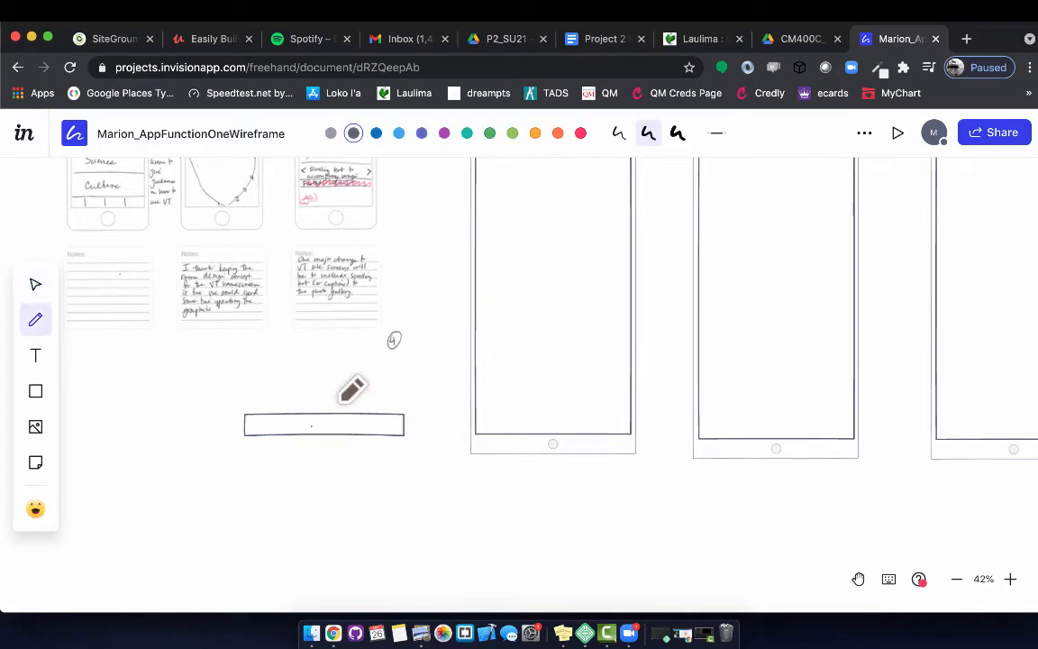
{"action": "left_click_drag", "start_coordinate": [311, 425], "coordinate": [369, 382]}
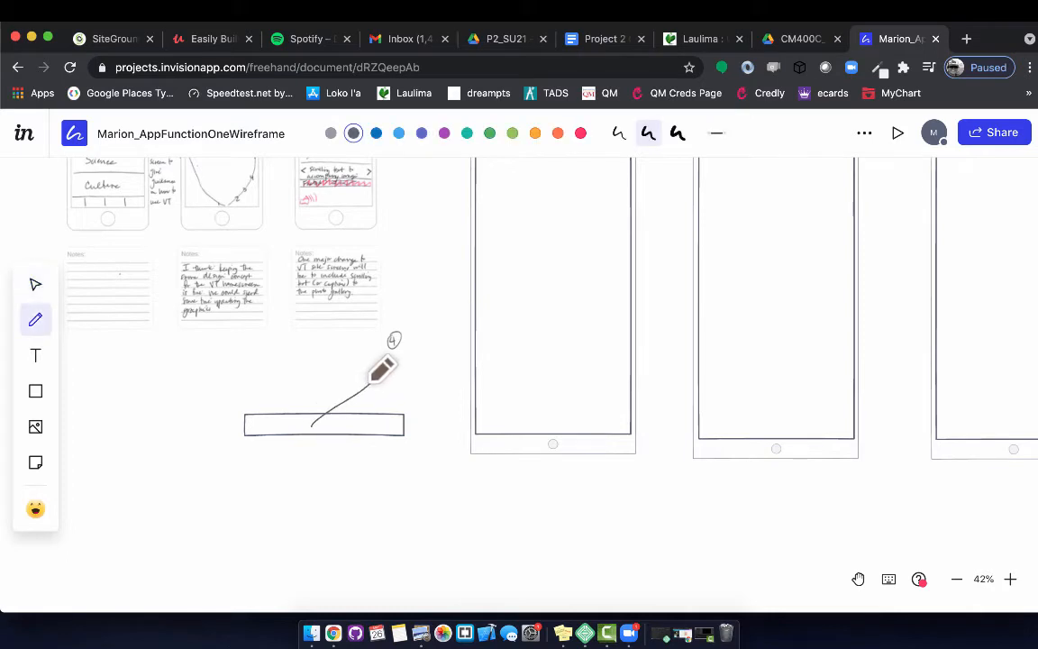
{"action": "key", "text": "super+z"}
{"action": "left_click", "coordinate": [38, 285]}
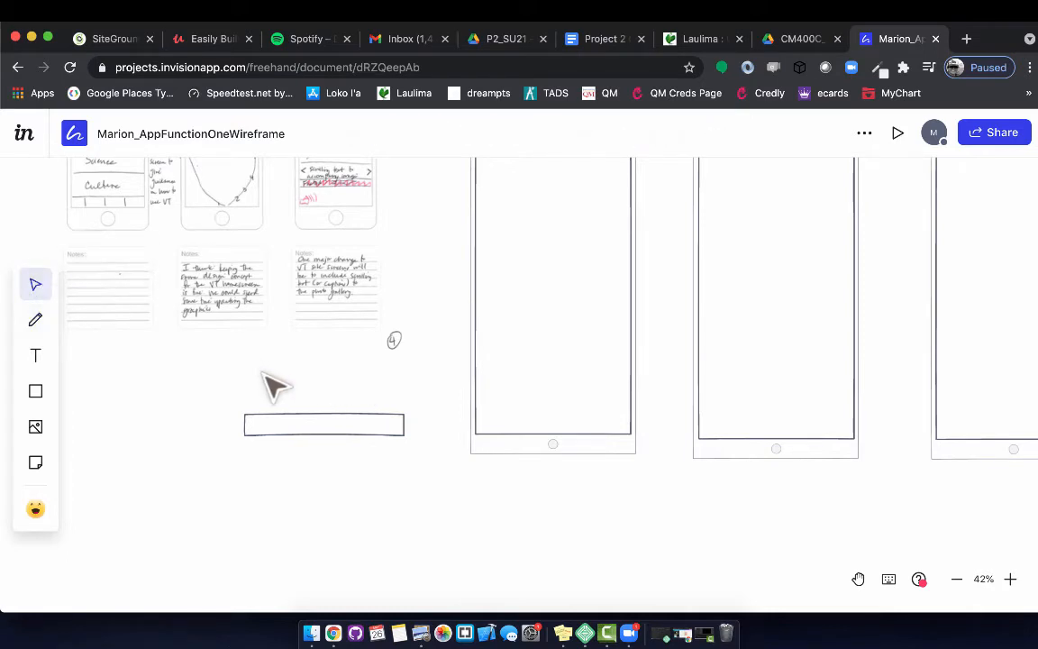
Step: Place the thin rectangle at the top of the Screen 1 phone's display area and narrow it to fit the display width
{"action": "left_click", "coordinate": [284, 422]}
{"action": "left_click_drag", "start_coordinate": [292, 425], "coordinate": [427, 274]}
{"action": "left_click_drag", "start_coordinate": [552, 283], "coordinate": [544, 283]}
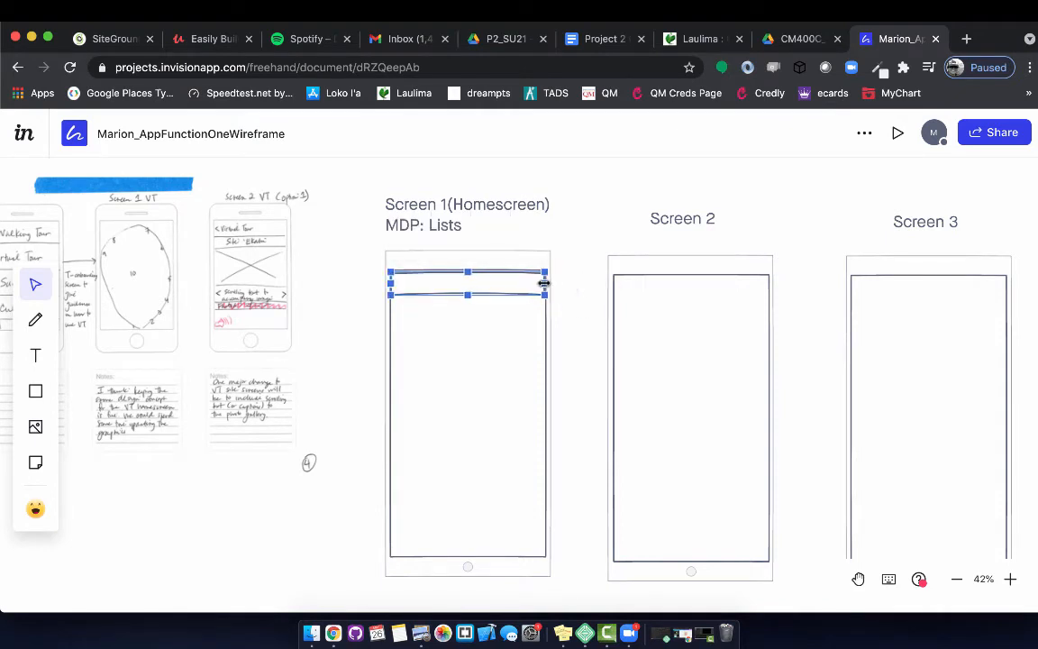
{"action": "left_click", "coordinate": [580, 305]}
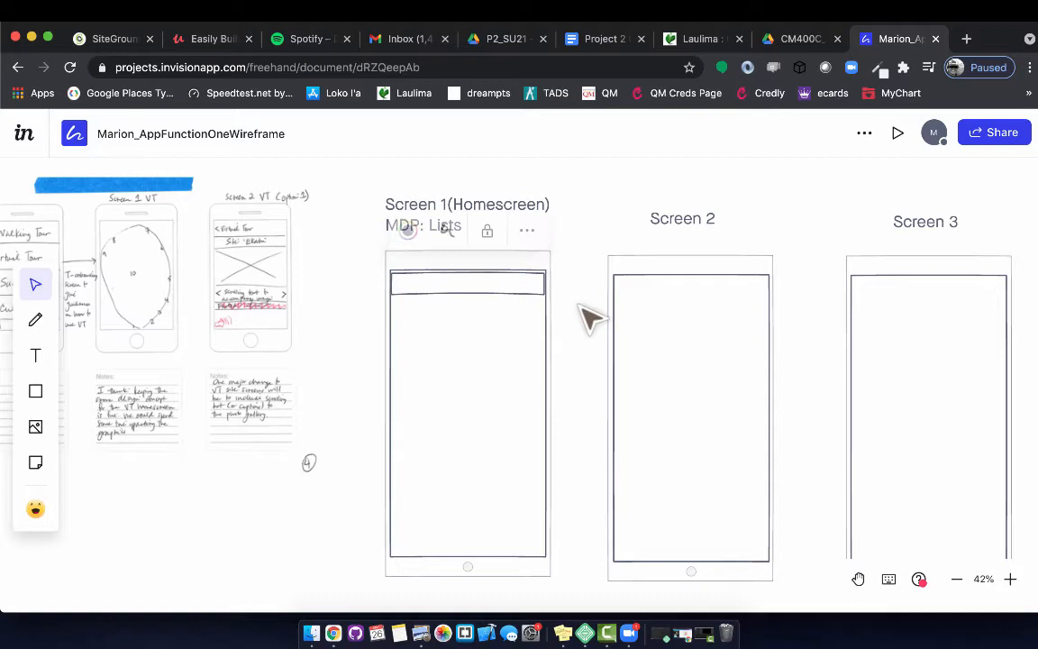
Step: Duplicate the thin rectangle in Screen 1 and move one of the two rectangles lower in the phone's display area
{"action": "left_click", "coordinate": [505, 292]}
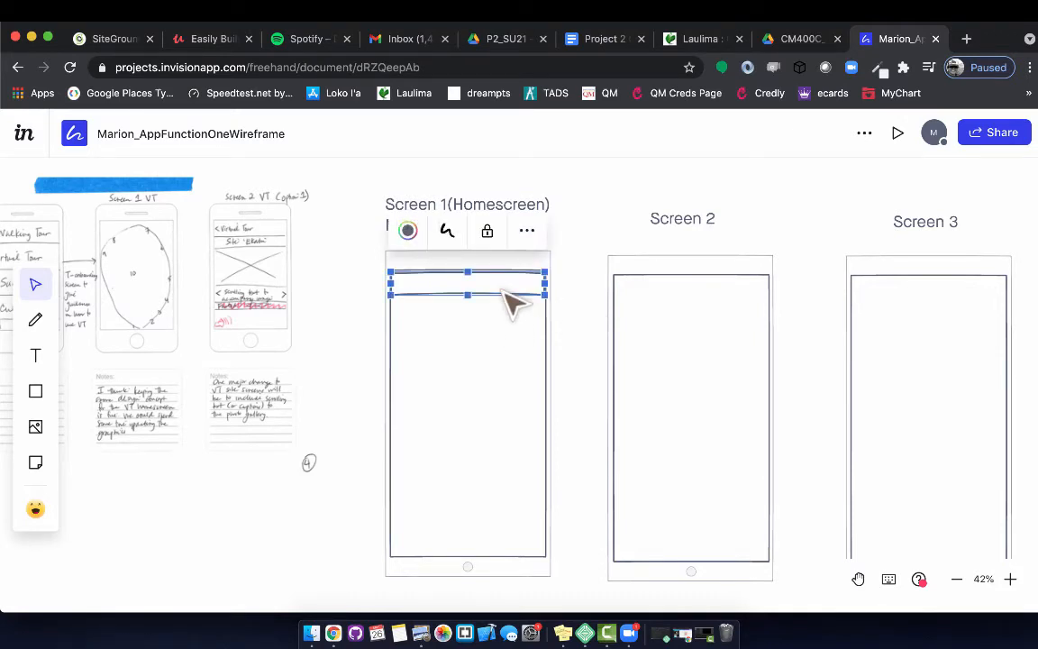
{"action": "key", "text": "super+v"}
{"action": "left_click_drag", "start_coordinate": [506, 293], "coordinate": [501, 331]}
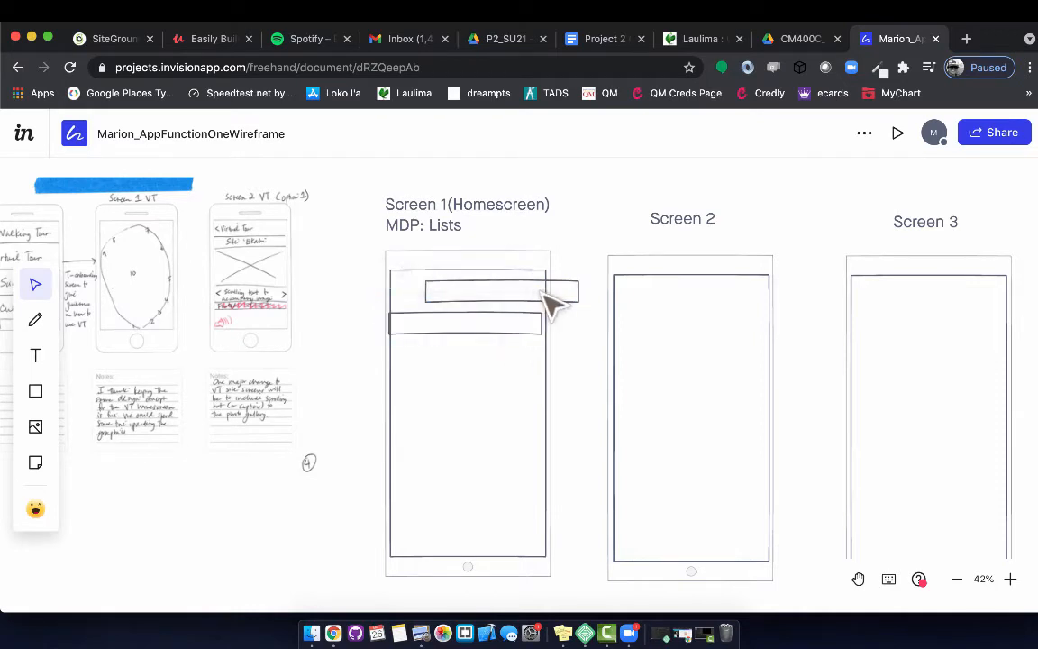
{"action": "left_click", "coordinate": [538, 285]}
{"action": "mouse_move", "coordinate": [550, 286]}
{"action": "left_mouse_down"}
{"action": "mouse_move", "coordinate": [515, 287]}
{"action": "mouse_move", "coordinate": [546, 288]}
{"action": "left_mouse_up"}
{"action": "key", "text": "p"}
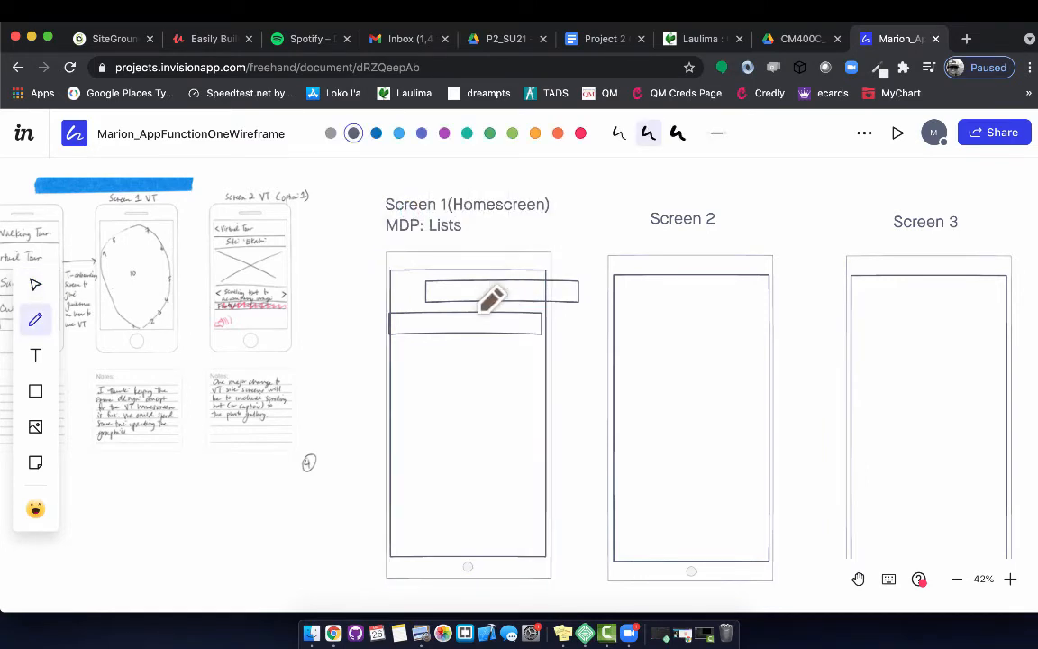
{"action": "left_click", "coordinate": [35, 284]}
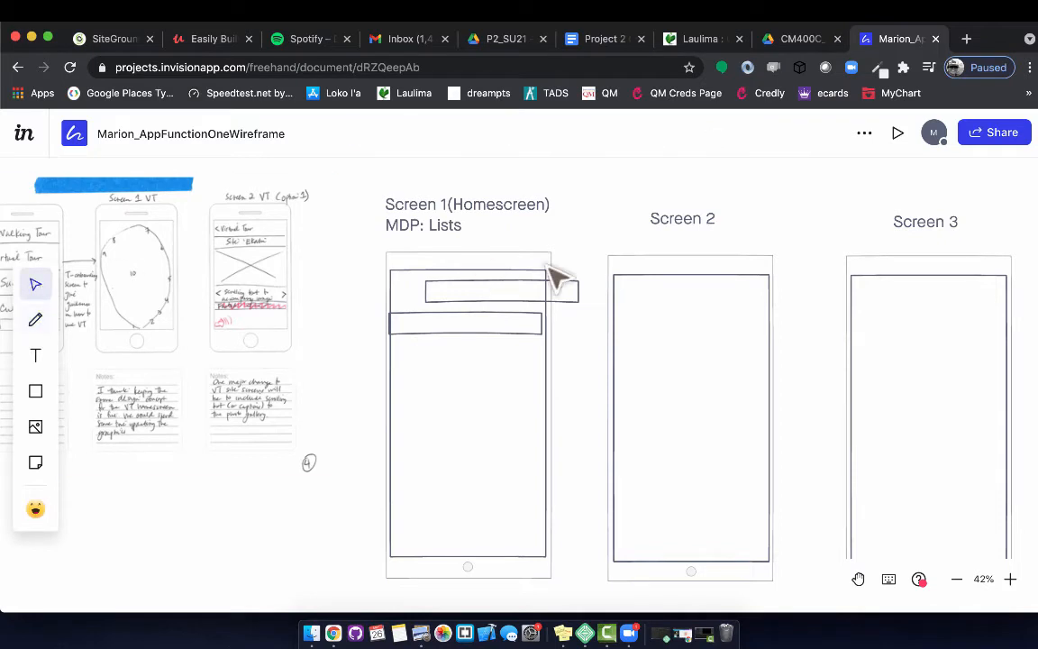
{"action": "key", "text": "p"}
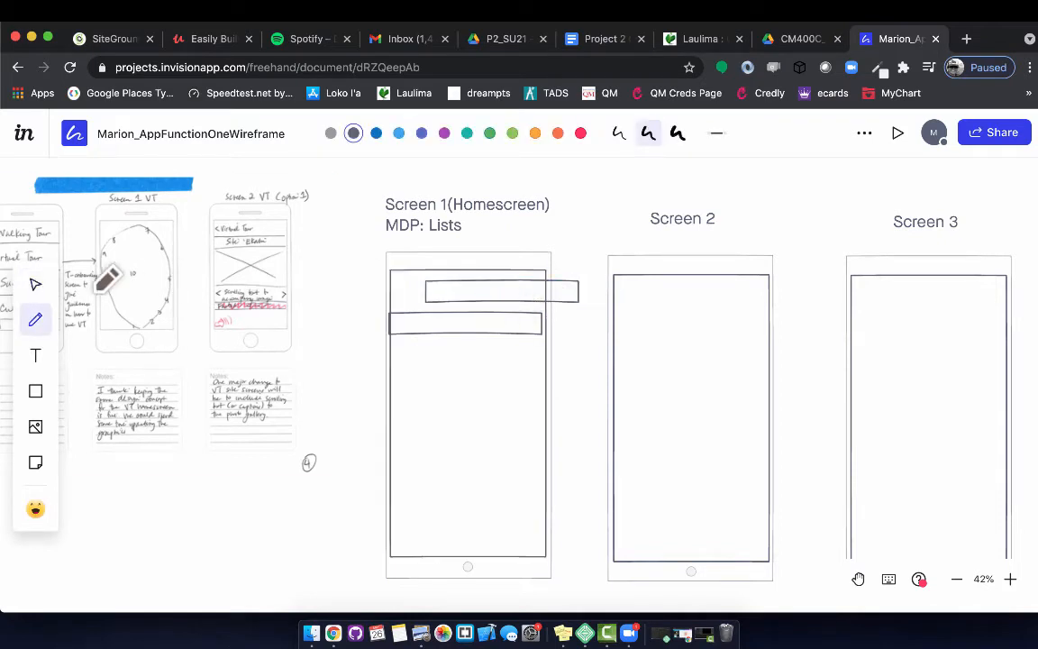
{"action": "left_click", "coordinate": [41, 290]}
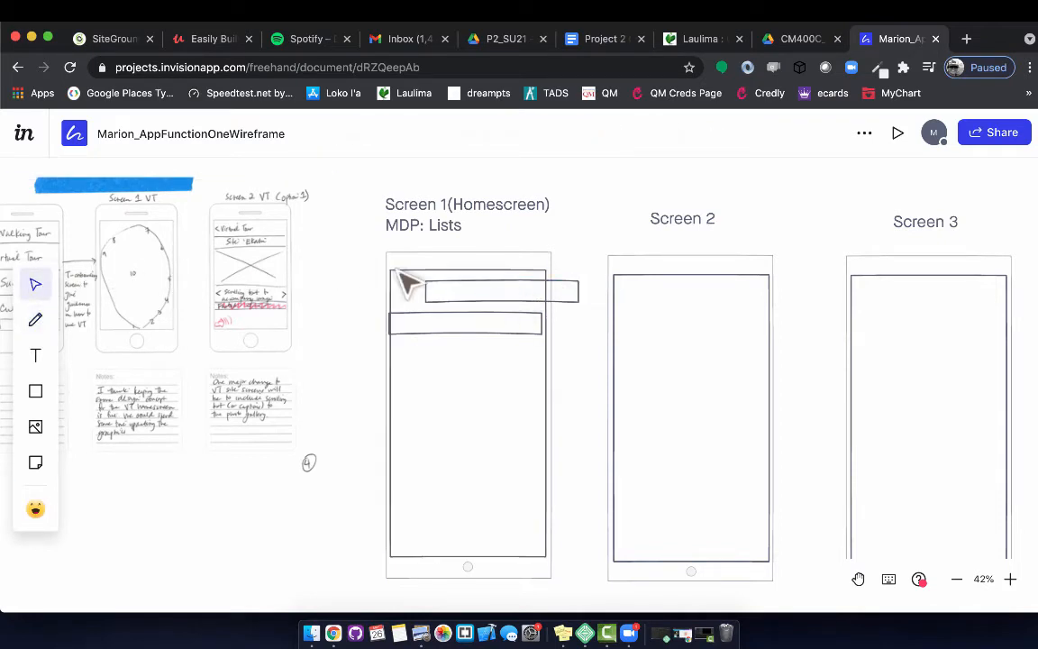
{"action": "left_click", "coordinate": [474, 296]}
{"action": "left_click_drag", "start_coordinate": [478, 292], "coordinate": [439, 291]}
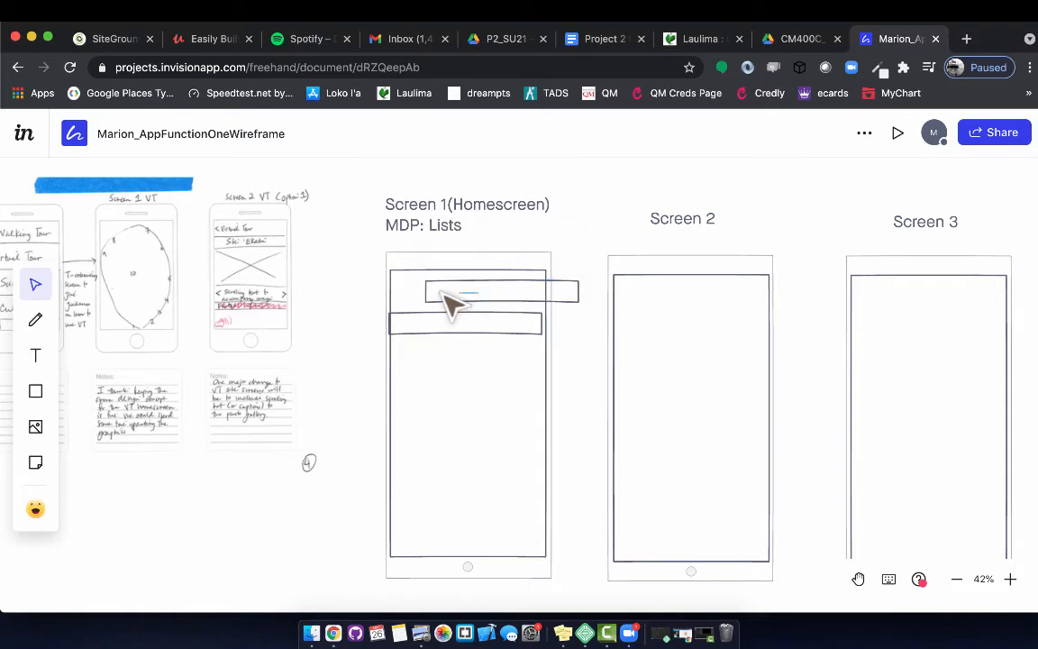
Step: Nudge the upper, offset rectangle left and up until it lines up with the top of the Screen 1 display area
{"action": "left_click", "coordinate": [478, 304]}
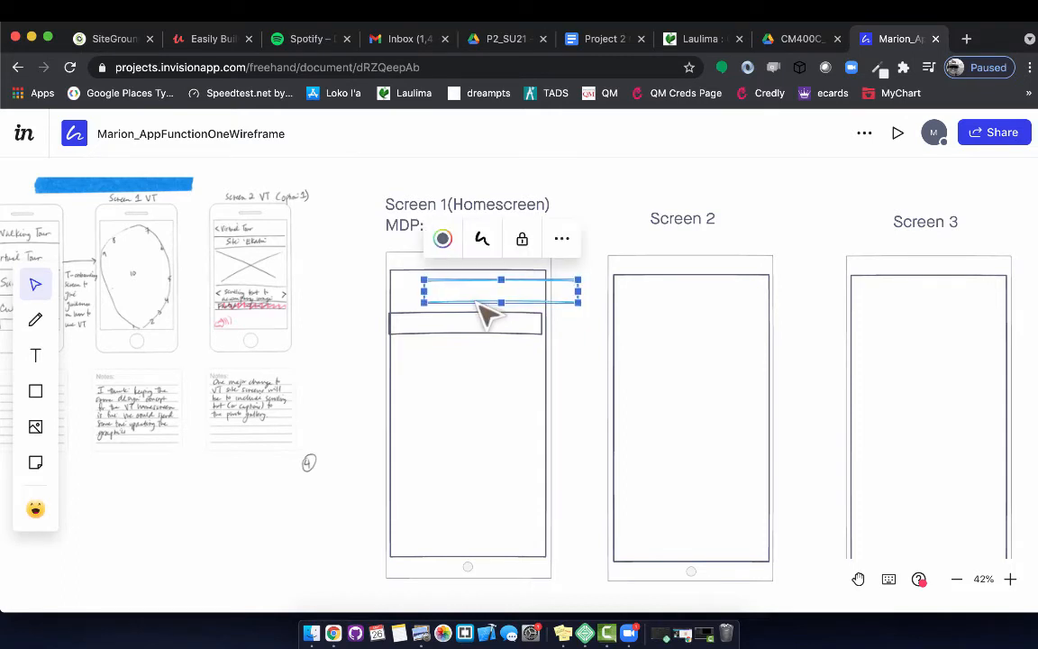
{"action": "key", "text": "Left"}
{"action": "key", "text": "Left"}
{"action": "key", "text": "Left"}
{"action": "key", "text": "Left"}
{"action": "key", "text": "Left"}
{"action": "key", "text": "Left"}
{"action": "key", "text": "Left"}
{"action": "key", "text": "Left"}
{"action": "key", "text": "Left"}
{"action": "key", "text": "Left"}
{"action": "key", "text": "Left"}
{"action": "key", "text": "Left"}
{"action": "key", "text": "Left"}
{"action": "key", "text": "Left"}
{"action": "key", "text": "Left"}
{"action": "key", "text": "Left"}
{"action": "key", "text": "Left"}
{"action": "key", "text": "Left"}
{"action": "key", "text": "Left"}
{"action": "key", "text": "Left"}
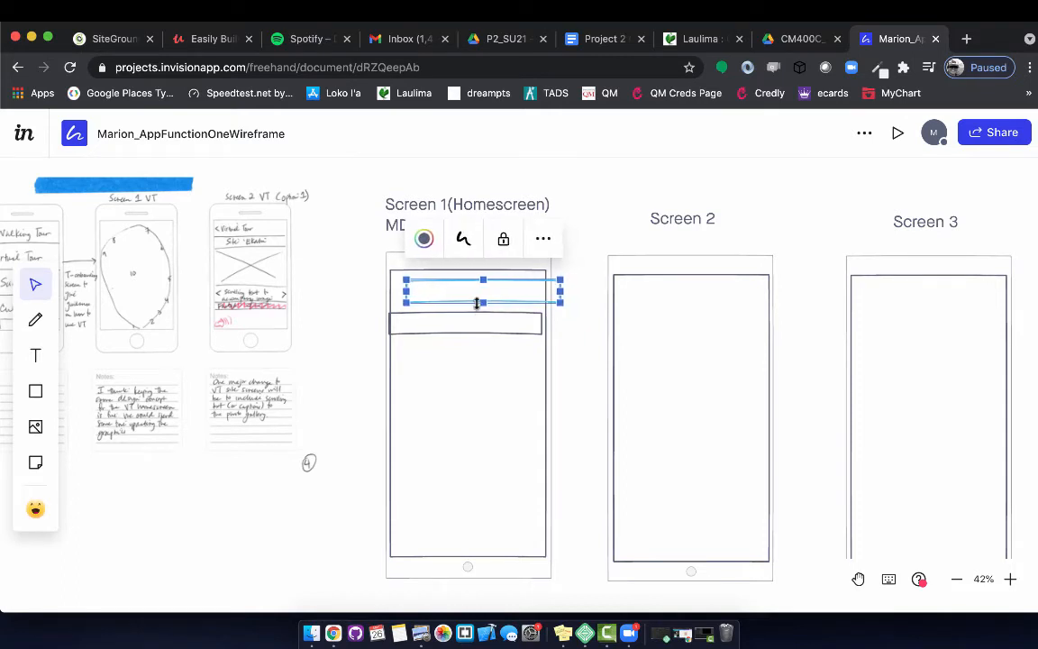
{"action": "key", "text": "Left"}
{"action": "key", "text": "Left"}
{"action": "key", "text": "Left"}
{"action": "key", "text": "Left"}
{"action": "key", "text": "Left"}
{"action": "key", "text": "Left"}
{"action": "key", "text": "Left"}
{"action": "key", "text": "Left"}
{"action": "key", "text": "Left"}
{"action": "key", "text": "Left"}
{"action": "key", "text": "Left"}
{"action": "key", "text": "Left"}
{"action": "key", "text": "Left"}
{"action": "key", "text": "Left"}
{"action": "key", "text": "Left"}
{"action": "key", "text": "Left"}
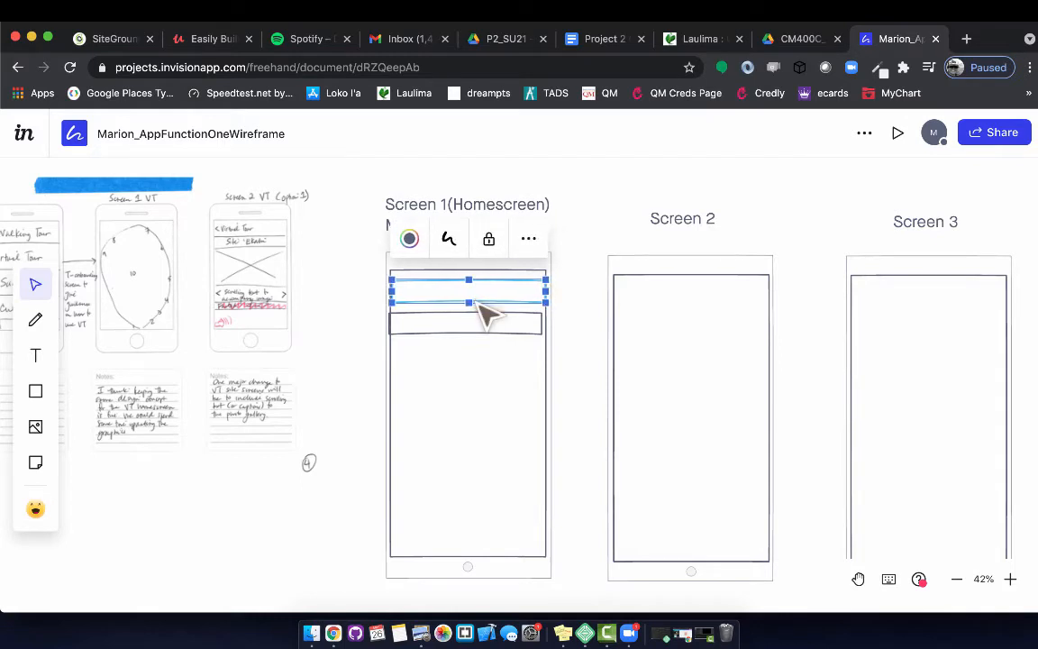
{"action": "key", "text": "Up"}
{"action": "key", "text": "Up"}
{"action": "key", "text": "Up"}
{"action": "key", "text": "Up"}
{"action": "key", "text": "Up"}
{"action": "key", "text": "Up"}
{"action": "key", "text": "Up"}
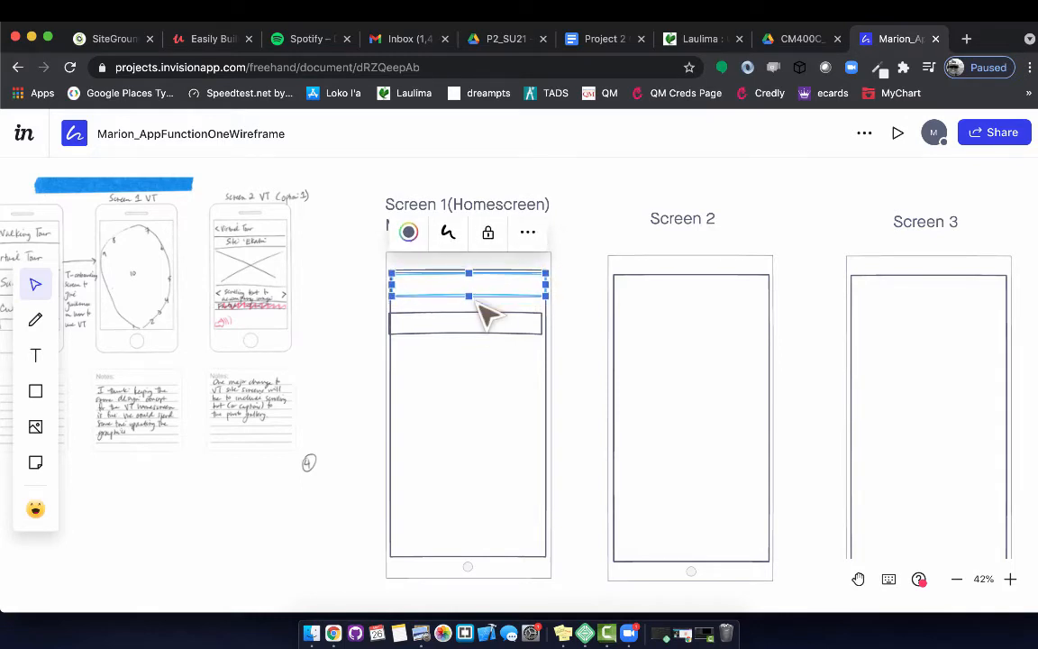
Step: Nudge the lower rectangle in Screen 1 up until it sits directly beneath the top rectangle
{"action": "left_click", "coordinate": [472, 326]}
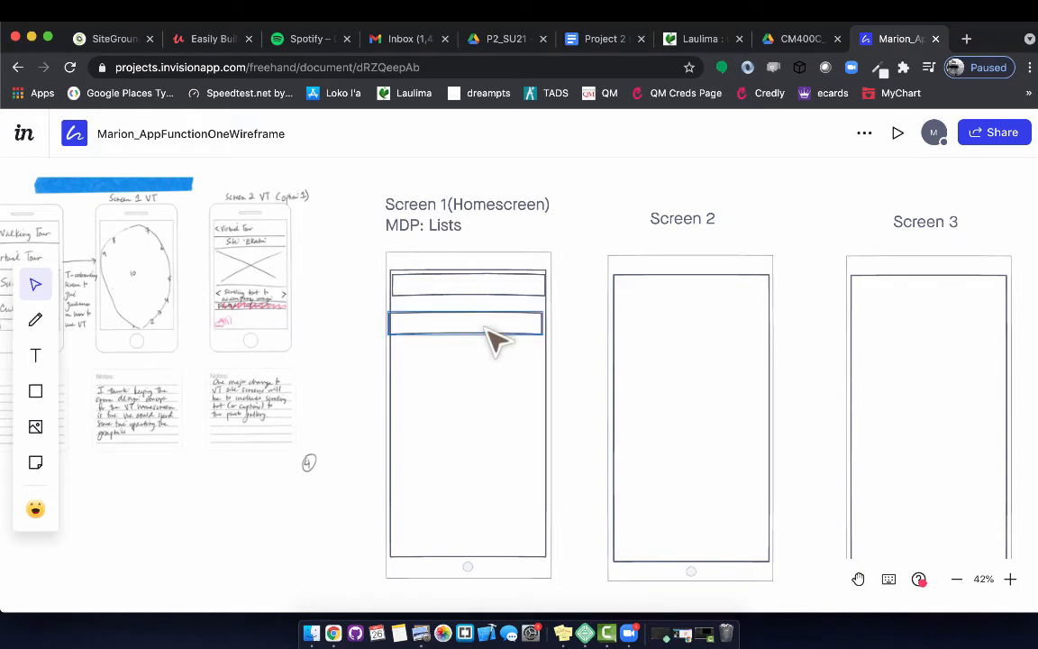
{"action": "left_click", "coordinate": [497, 335]}
{"action": "key", "text": "Up"}
{"action": "key", "text": "Up"}
{"action": "key", "text": "Up"}
{"action": "key", "text": "Up"}
{"action": "key", "text": "Up"}
{"action": "key", "text": "Up"}
{"action": "key", "text": "Up"}
{"action": "key", "text": "Up"}
{"action": "key", "text": "Up"}
{"action": "key", "text": "Up"}
{"action": "key", "text": "Up"}
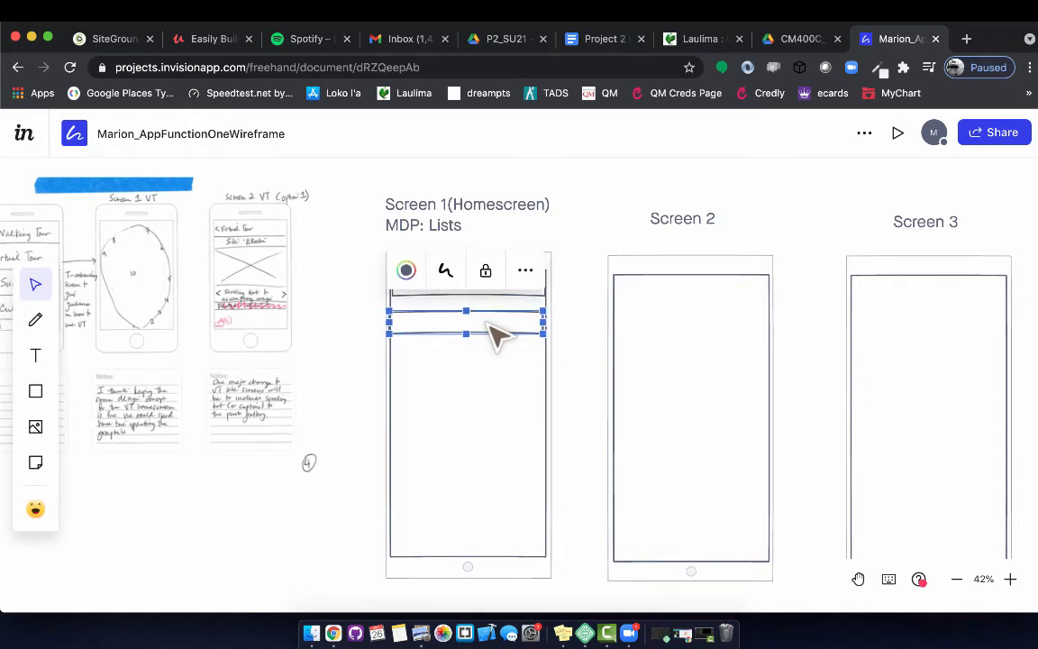
{"action": "key", "text": "Up"}
{"action": "key", "text": "Up"}
{"action": "key", "text": "Up"}
{"action": "key", "text": "Up"}
{"action": "key", "text": "Up"}
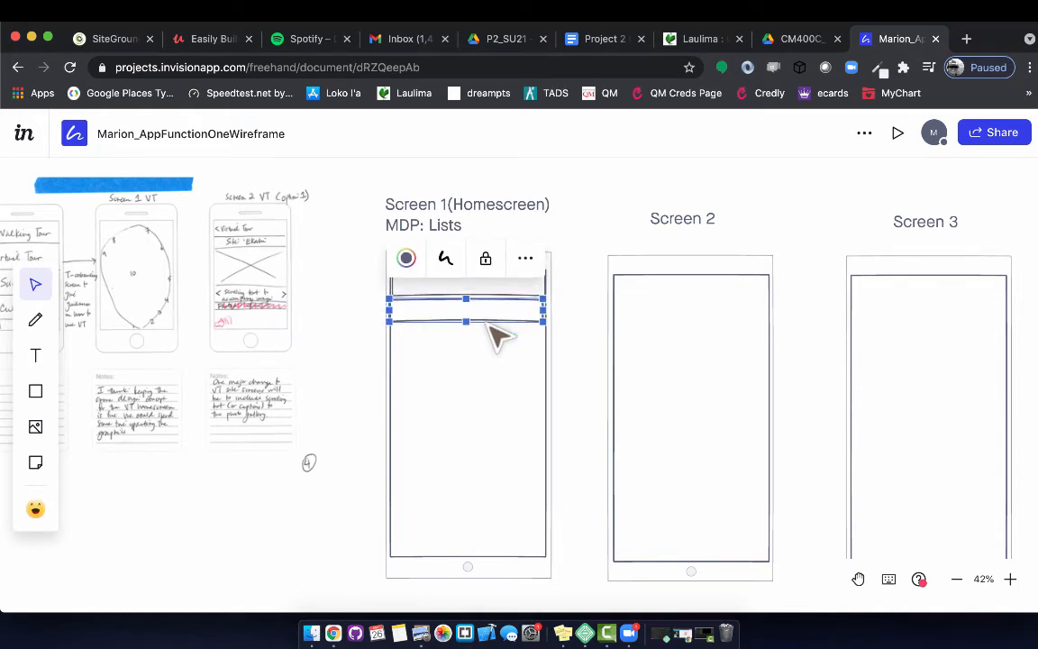
{"action": "left_click", "coordinate": [559, 338]}
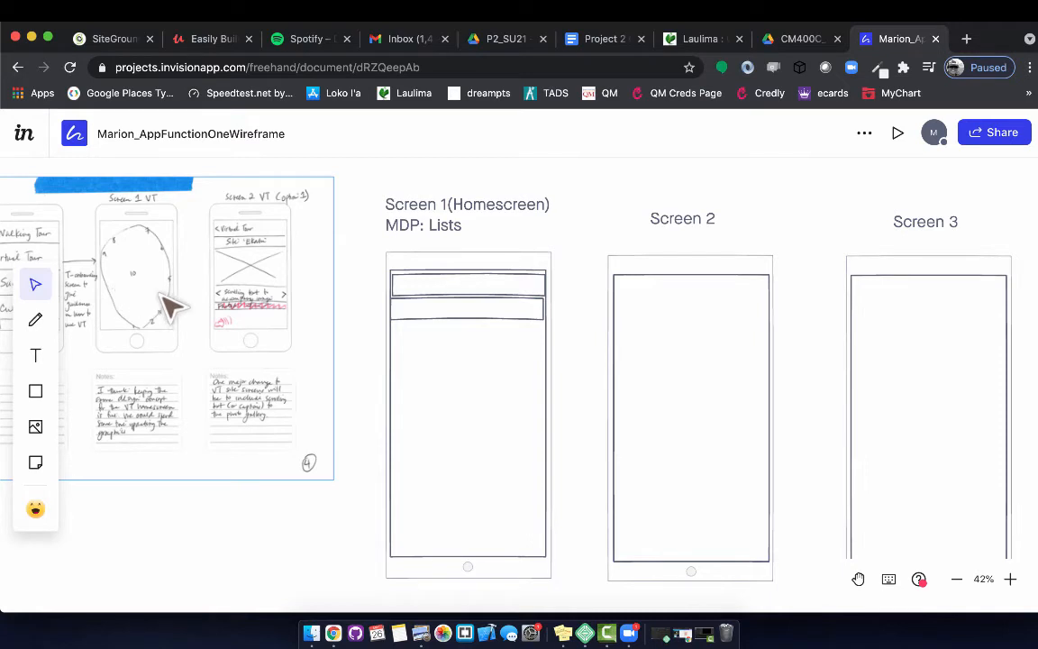
Step: Make the lower thin rectangle in Screen 1 taller and move it near the bottom of the display area
{"action": "left_click", "coordinate": [468, 309]}
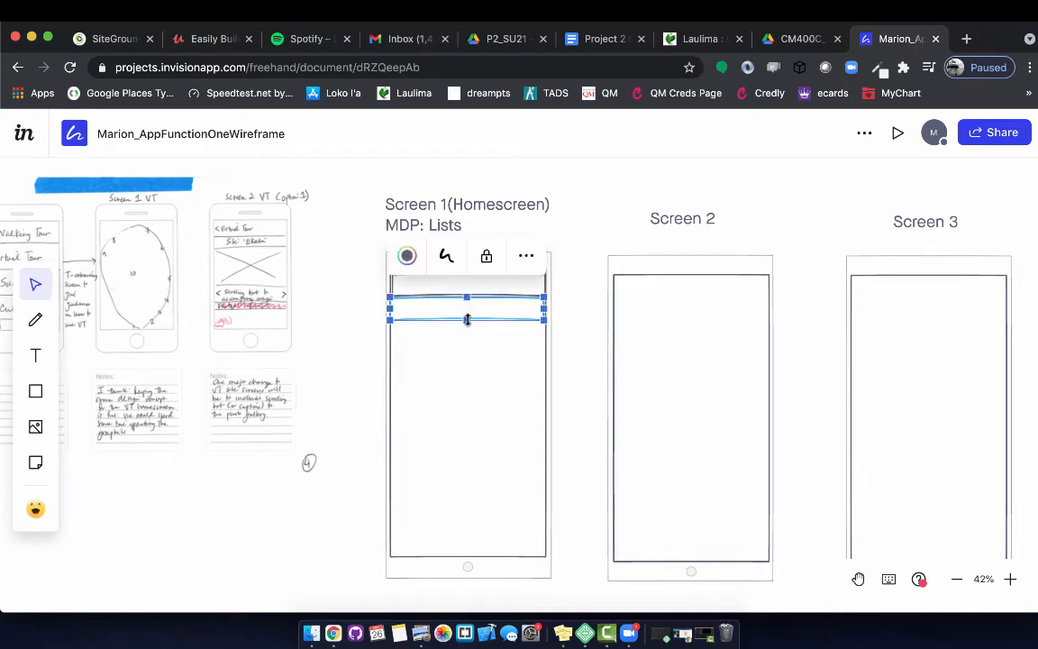
{"action": "left_click_drag", "start_coordinate": [468, 319], "coordinate": [466, 361]}
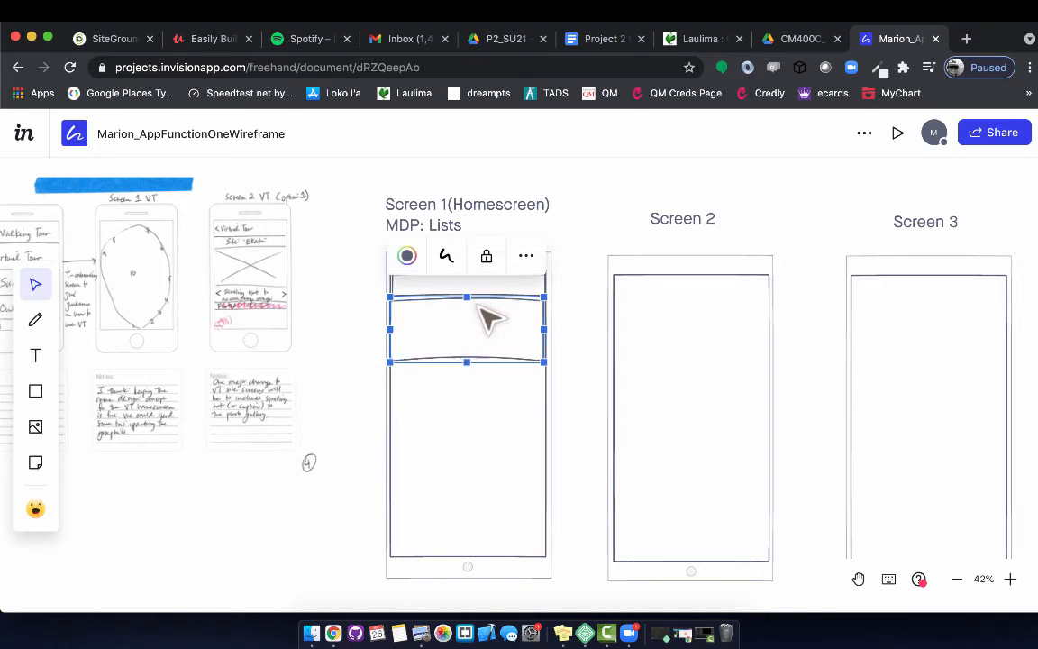
{"action": "left_click_drag", "start_coordinate": [477, 310], "coordinate": [477, 389]}
{"action": "left_click", "coordinate": [452, 315]}
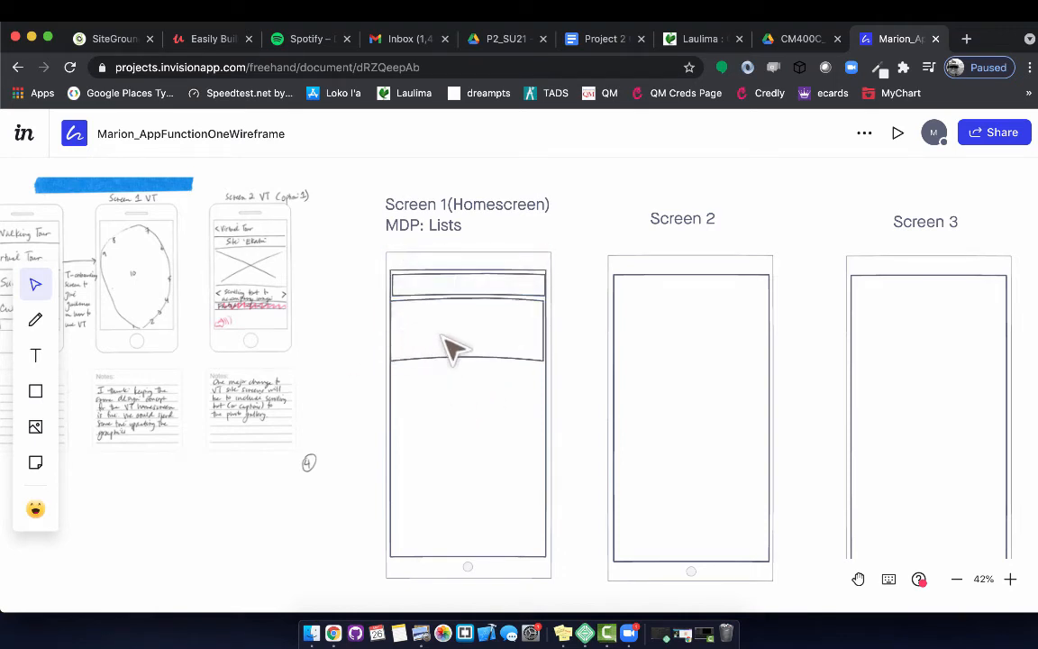
{"action": "left_click", "coordinate": [481, 359]}
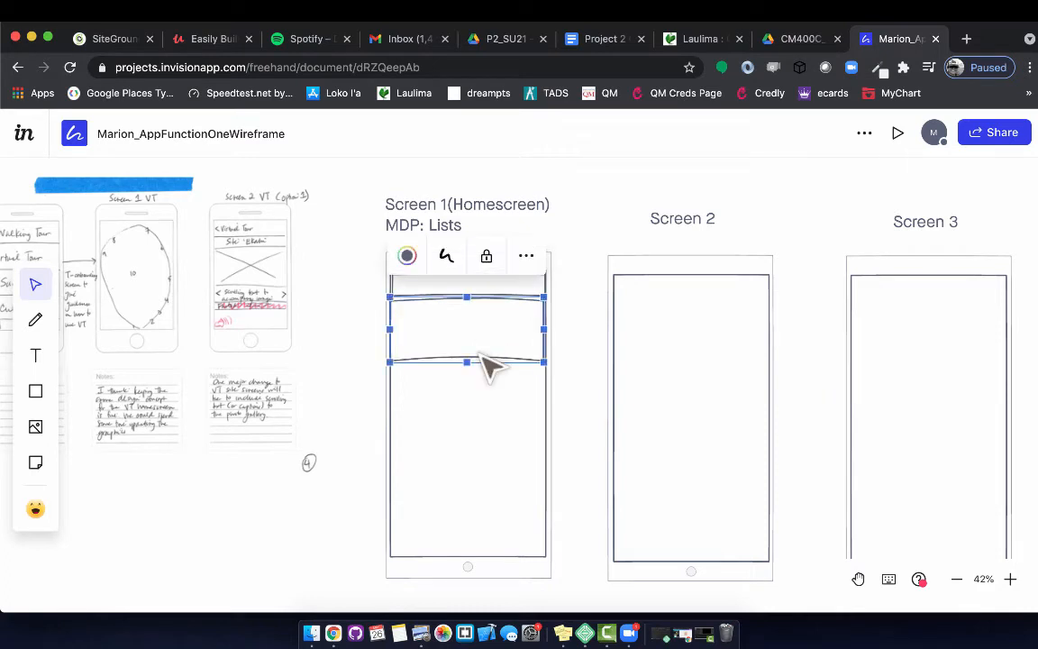
{"action": "left_click_drag", "start_coordinate": [487, 365], "coordinate": [481, 503]}
Step: Delete the thin rectangle at the top of the Screen 1 display area
{"action": "left_click", "coordinate": [489, 282]}
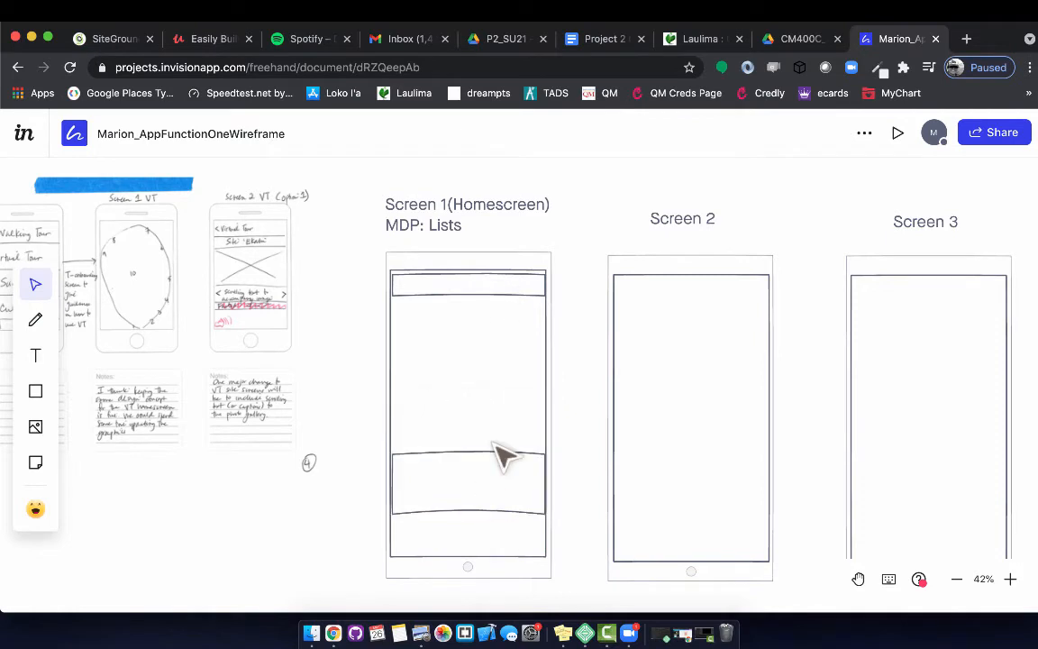
{"action": "left_click", "coordinate": [480, 289]}
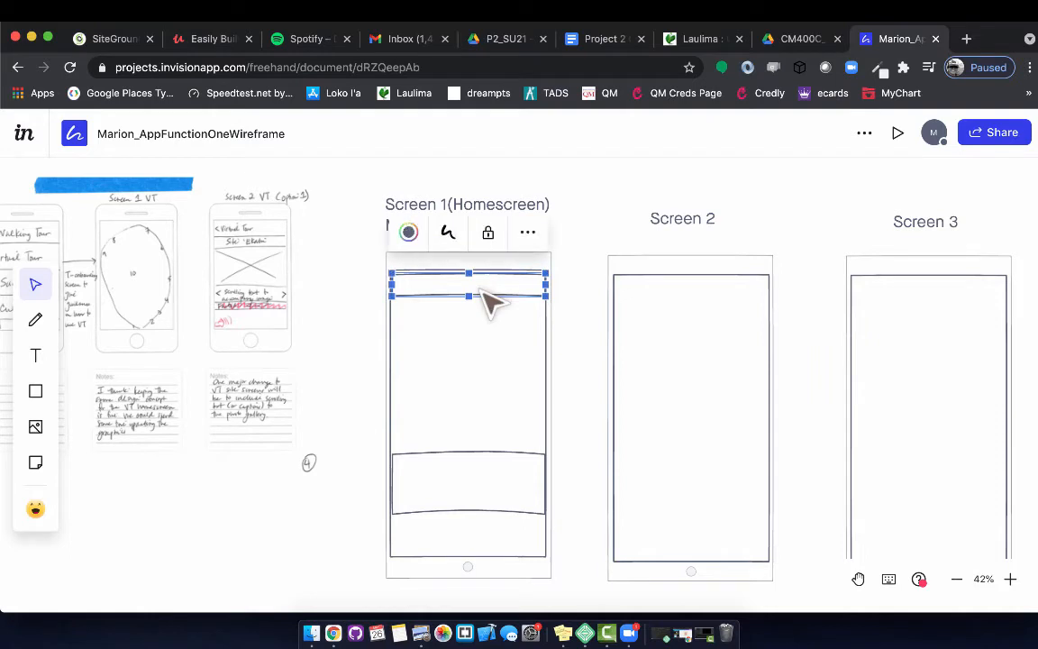
{"action": "key", "text": "Delete"}
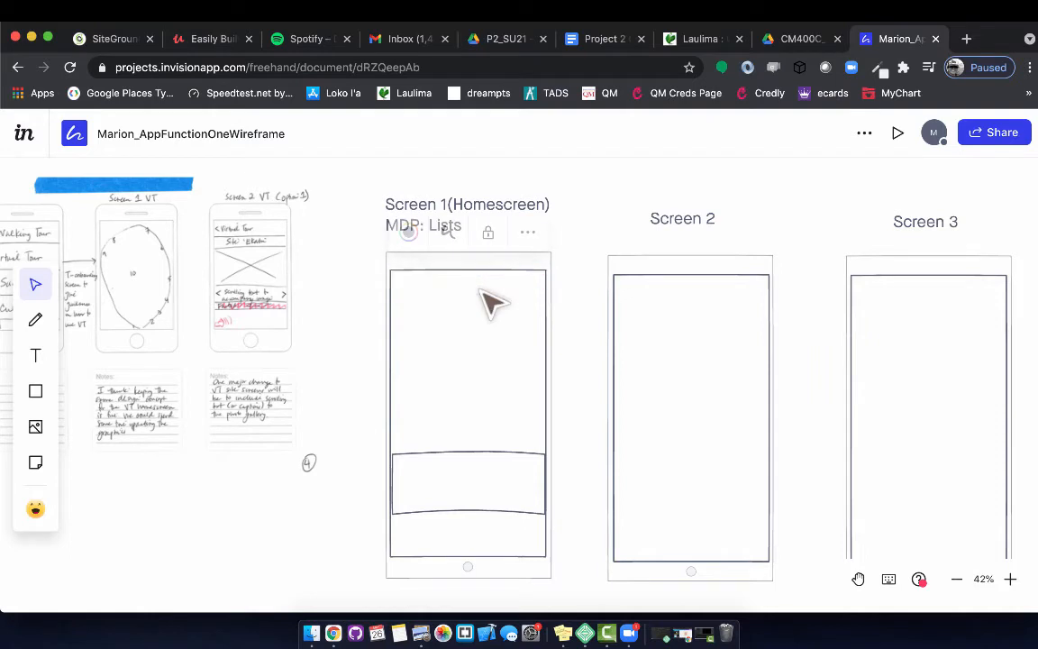
Step: Duplicate the tall bar in Screen 1 and stack the copy directly above the original
{"action": "left_click", "coordinate": [483, 449]}
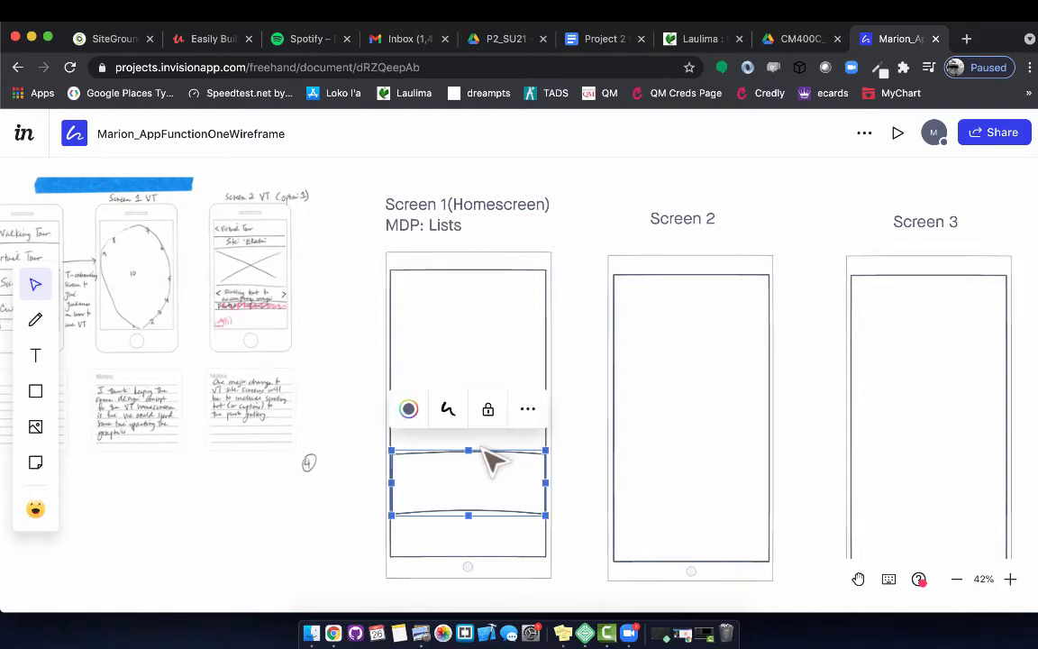
{"action": "key", "text": "super+c"}
{"action": "key", "text": "super+v"}
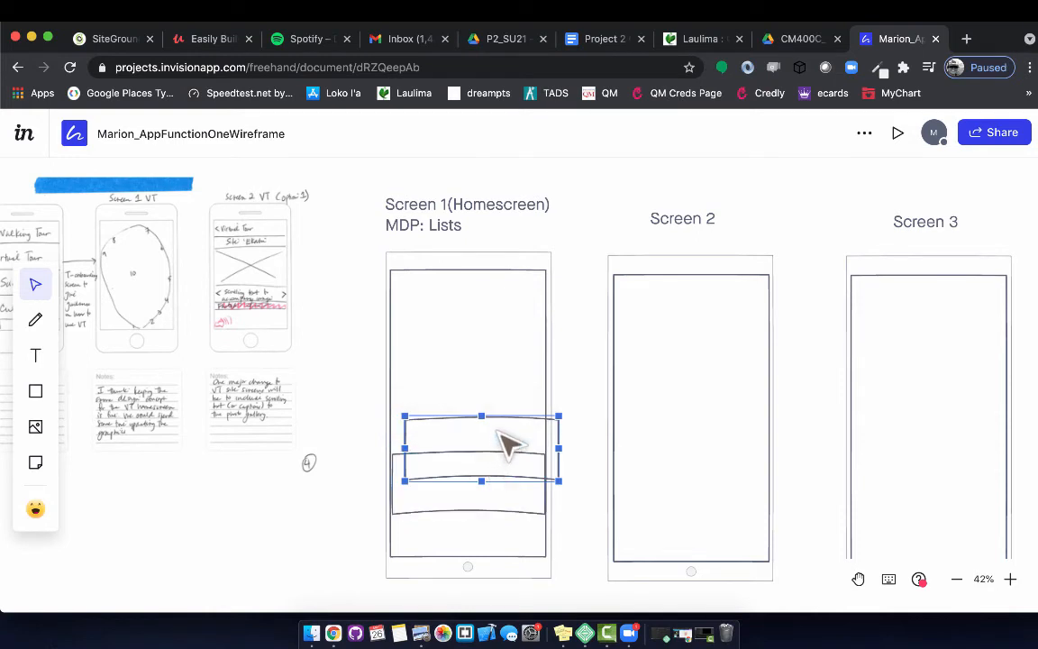
{"action": "mouse_move", "coordinate": [498, 432]}
{"action": "left_mouse_down"}
{"action": "mouse_move", "coordinate": [487, 399]}
{"action": "mouse_move", "coordinate": [433, 414]}
{"action": "mouse_move", "coordinate": [444, 392]}
{"action": "left_mouse_up"}
{"action": "left_click", "coordinate": [470, 431]}
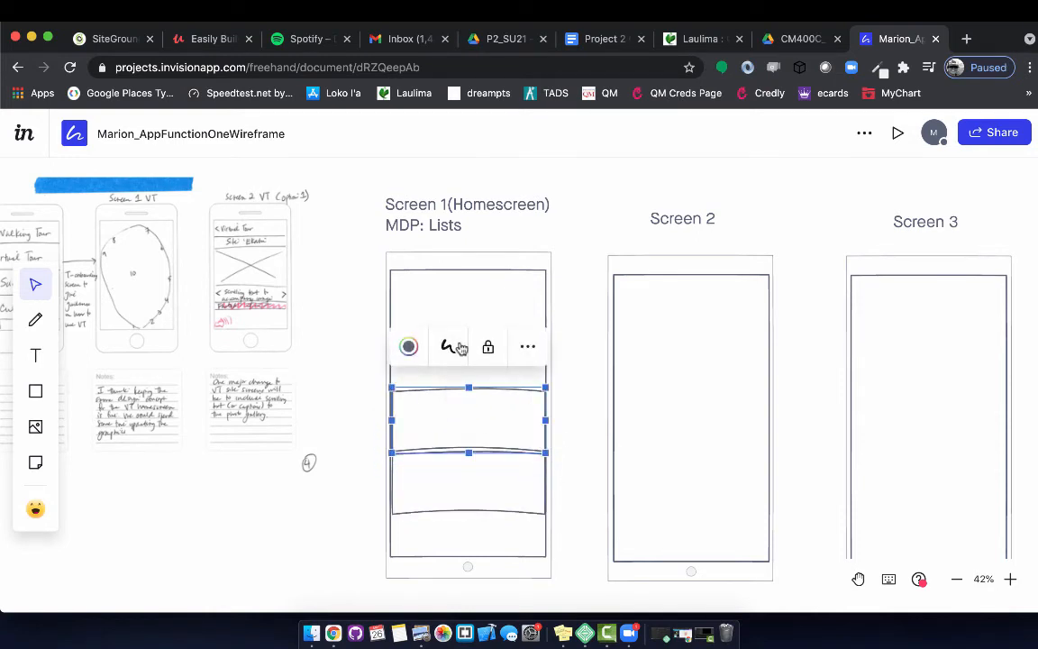
{"action": "left_click", "coordinate": [433, 427]}
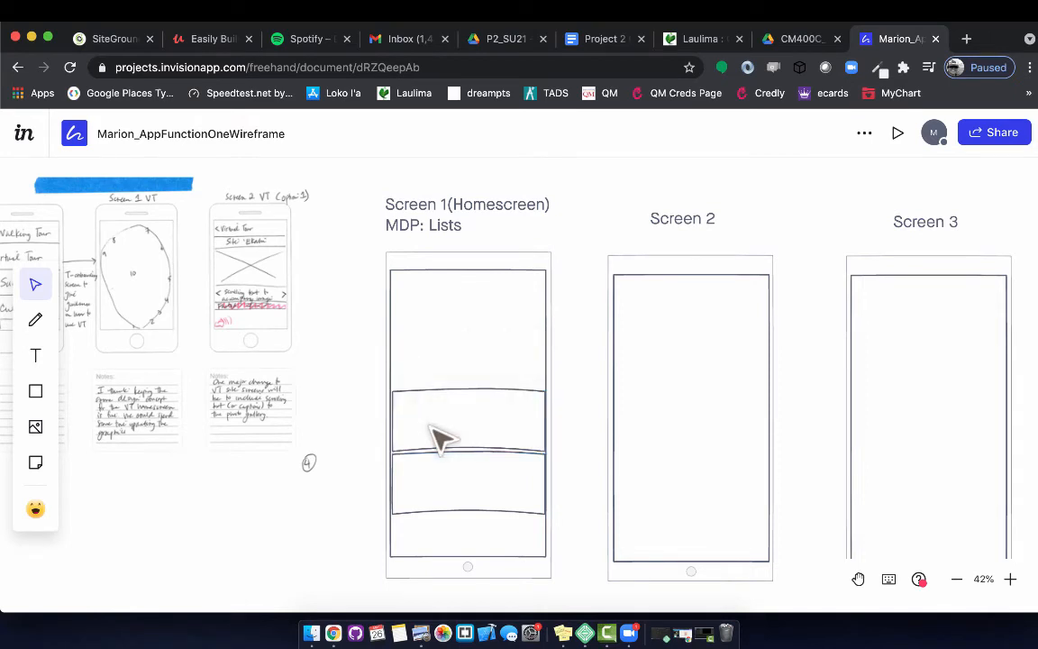
Step: Duplicate the upper of the two Screen 1 bars, placing the copy higher so that it partly overlaps the original
{"action": "scroll", "coordinate": [266, 401], "scroll_direction": "left", "scroll_amount": 3}
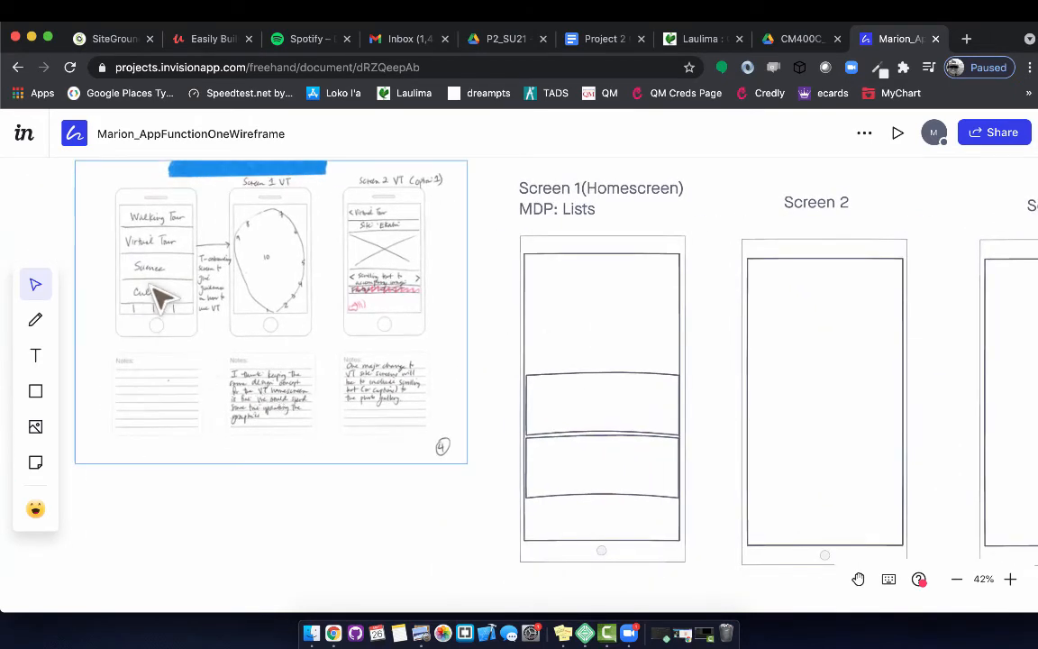
{"action": "left_click", "coordinate": [602, 386]}
{"action": "left_click_drag", "start_coordinate": [597, 377], "coordinate": [636, 334]}
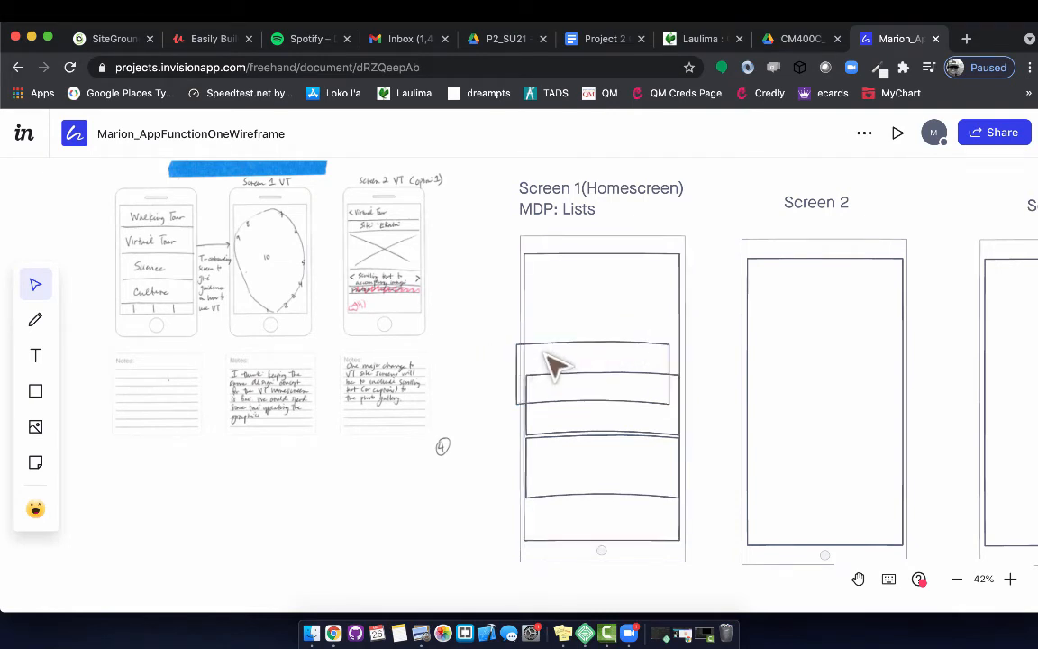
Step: Nudge the overlapping copy up and right until it sits directly above the other two bars in Screen 1
{"action": "left_click", "coordinate": [601, 342]}
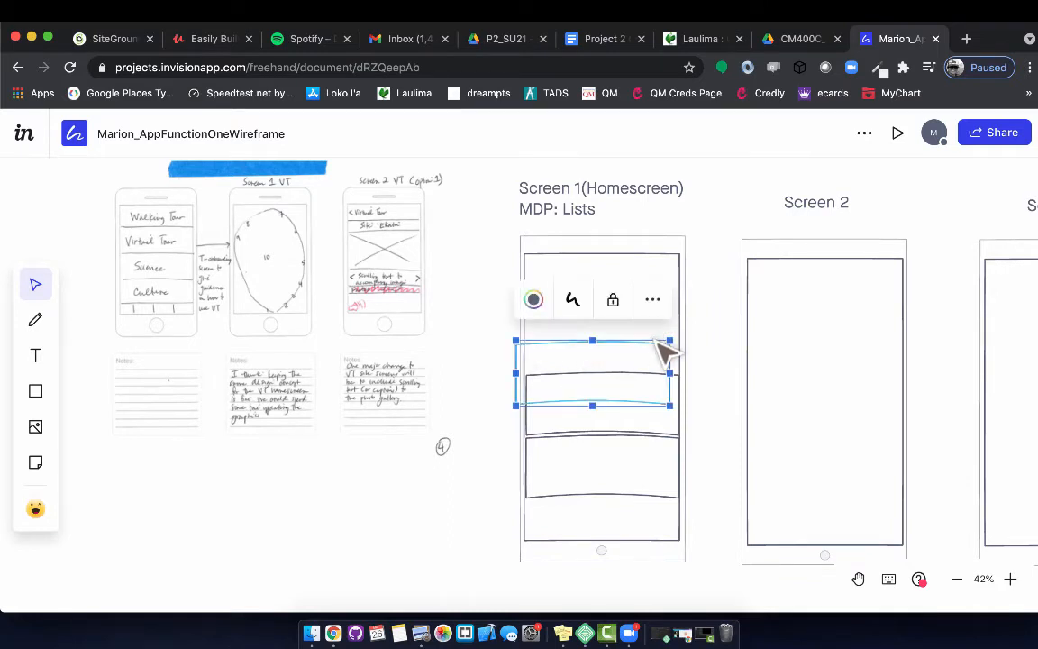
{"action": "key", "text": "Up"}
{"action": "key", "text": "Up"}
{"action": "key", "text": "Up"}
{"action": "key", "text": "Up"}
{"action": "key", "text": "Up"}
{"action": "key", "text": "Up"}
{"action": "key", "text": "Up"}
{"action": "key", "text": "Up"}
{"action": "key", "text": "Up"}
{"action": "key", "text": "Up"}
{"action": "key", "text": "Up"}
{"action": "key", "text": "Up"}
{"action": "key", "text": "Up"}
{"action": "key", "text": "Up"}
{"action": "key", "text": "Up"}
{"action": "key", "text": "Up"}
{"action": "key", "text": "Up"}
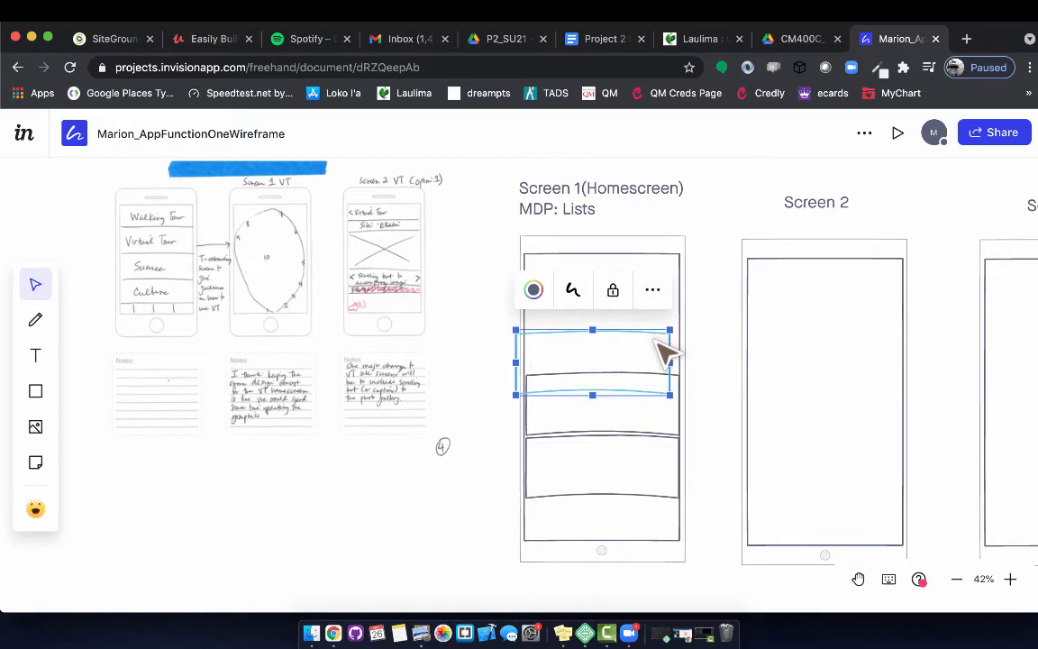
{"action": "key", "text": "Up"}
{"action": "key", "text": "Up"}
{"action": "key", "text": "Up"}
{"action": "key", "text": "Up"}
{"action": "key", "text": "Up"}
{"action": "key", "text": "Up"}
{"action": "key", "text": "Up"}
{"action": "key", "text": "Up"}
{"action": "key", "text": "Up"}
{"action": "key", "text": "Up"}
{"action": "key", "text": "Up"}
{"action": "key", "text": "Up"}
{"action": "key", "text": "Up"}
{"action": "key", "text": "Up"}
{"action": "key", "text": "Up"}
{"action": "key", "text": "Up"}
{"action": "key", "text": "Up"}
{"action": "key", "text": "Up"}
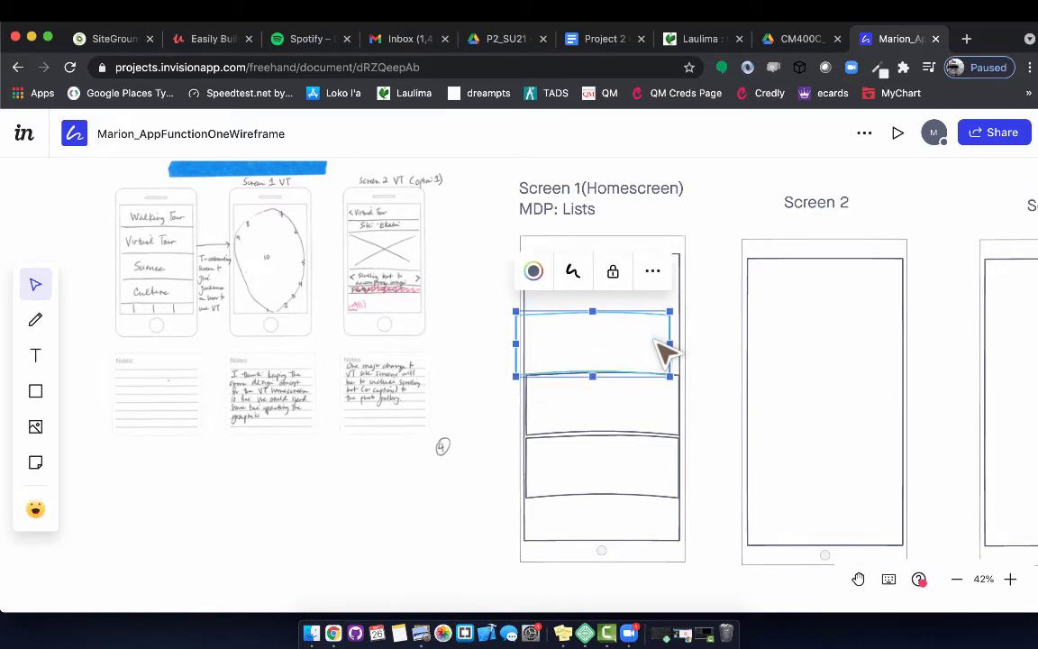
{"action": "key", "text": "Right"}
{"action": "key", "text": "Right"}
{"action": "key", "text": "Right"}
{"action": "key", "text": "Right"}
{"action": "key", "text": "Right"}
{"action": "key", "text": "Right"}
{"action": "key", "text": "Right"}
{"action": "key", "text": "Right"}
{"action": "key", "text": "Right"}
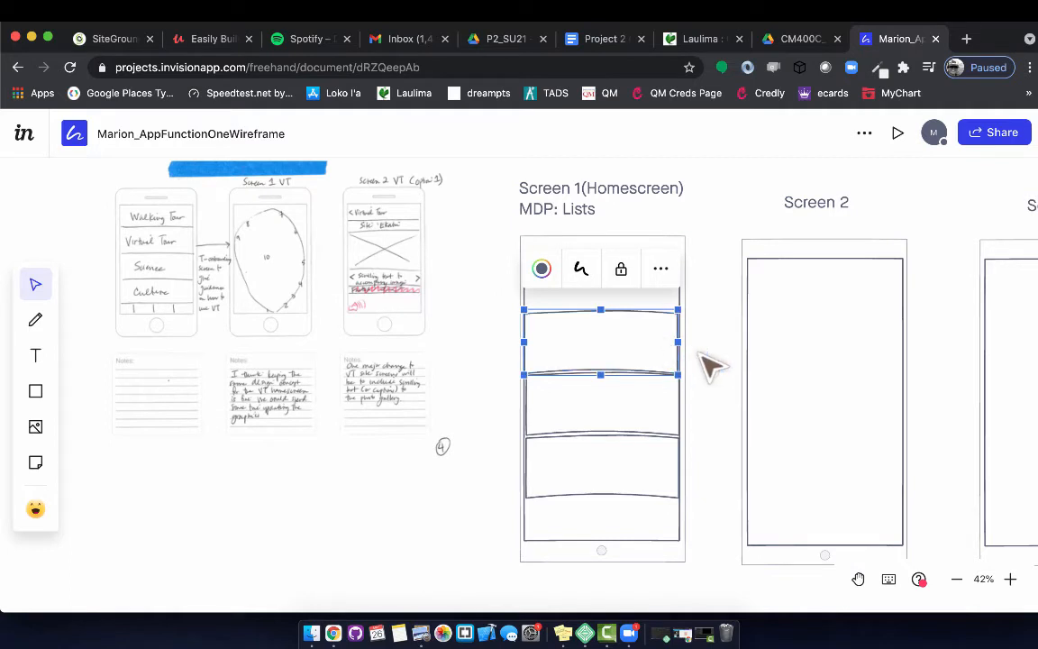
{"action": "left_click", "coordinate": [694, 360]}
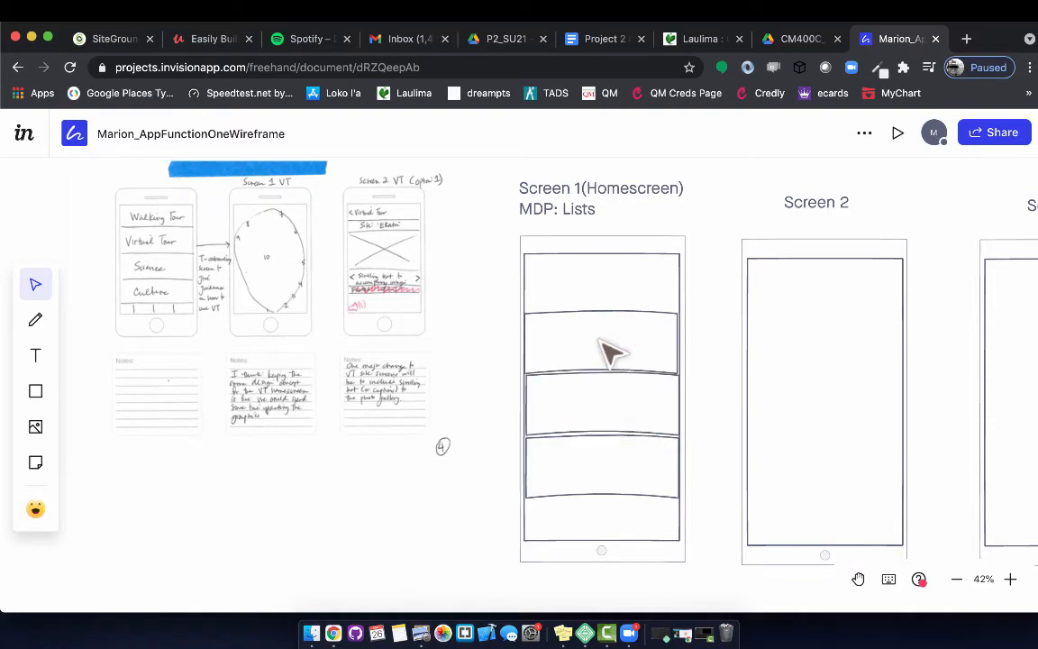
Step: Duplicate the topmost of the three bars and nudge the copy up to the top of the Screen 1 display area
{"action": "left_click", "coordinate": [566, 320]}
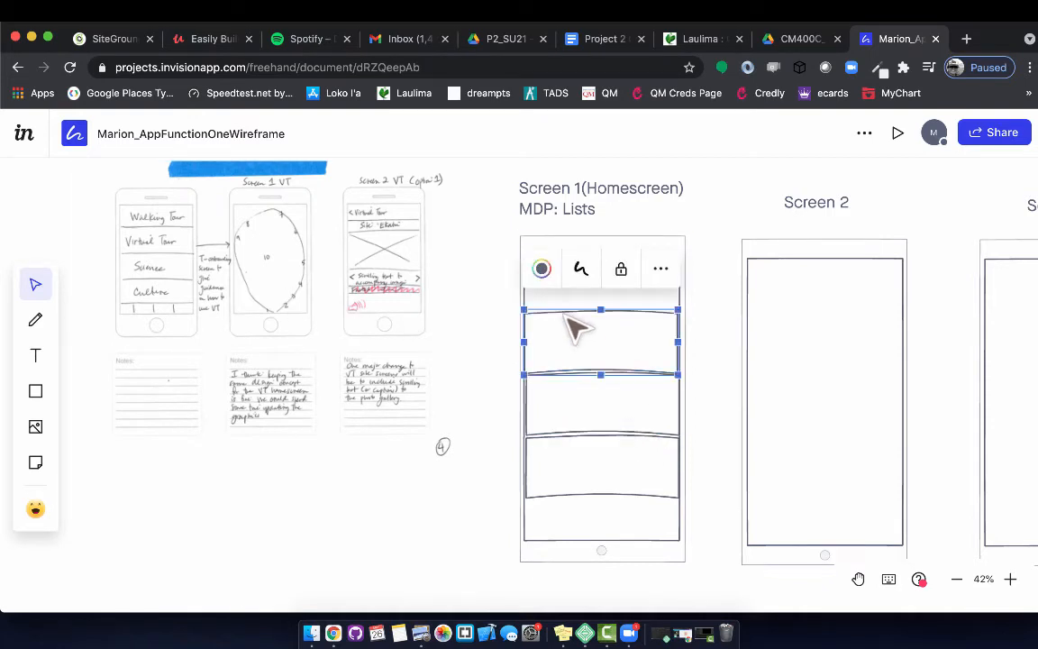
{"action": "left_click_drag", "start_coordinate": [568, 317], "coordinate": [532, 290]}
{"action": "key", "text": "Up"}
{"action": "key", "text": "Up"}
{"action": "key", "text": "Up"}
{"action": "key", "text": "Up"}
{"action": "key", "text": "Up"}
{"action": "key", "text": "Up"}
{"action": "key", "text": "Up"}
{"action": "key", "text": "Up"}
{"action": "key", "text": "Up"}
{"action": "key", "text": "Up"}
{"action": "key", "text": "Up"}
{"action": "key", "text": "Up"}
{"action": "key", "text": "Up"}
{"action": "key", "text": "Up"}
{"action": "key", "text": "Up"}
{"action": "key", "text": "Up"}
{"action": "key", "text": "Up"}
{"action": "key", "text": "Up"}
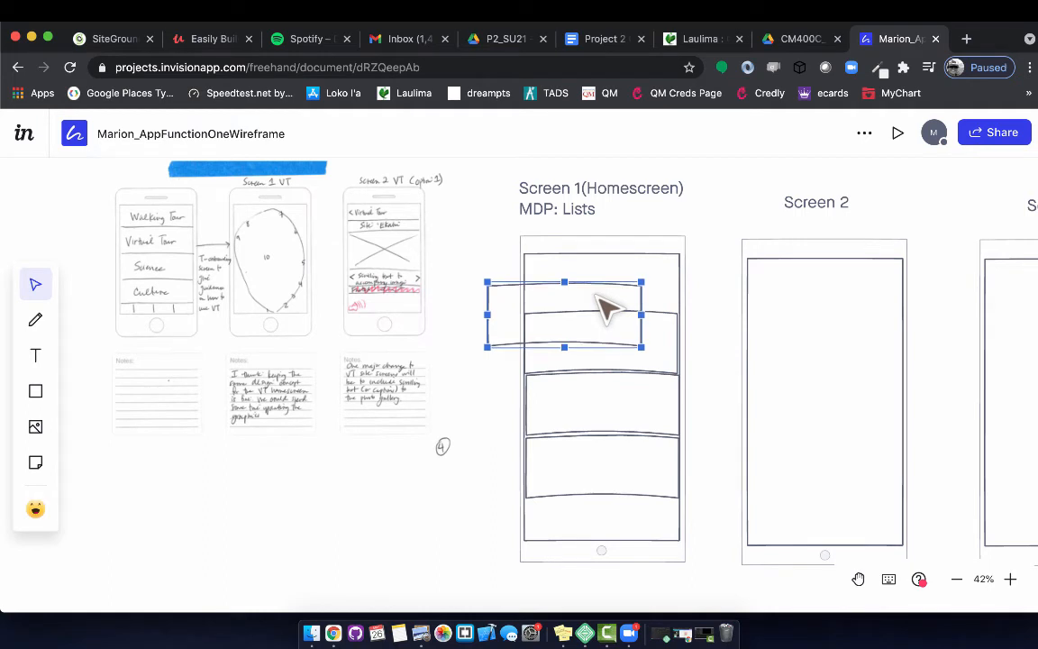
{"action": "key", "text": "Up"}
{"action": "key", "text": "Up"}
{"action": "key", "text": "Up"}
{"action": "key", "text": "Up"}
{"action": "key", "text": "Up"}
{"action": "key", "text": "Up"}
{"action": "key", "text": "Up"}
{"action": "key", "text": "Up"}
{"action": "key", "text": "Up"}
{"action": "key", "text": "Up"}
{"action": "key", "text": "Up"}
{"action": "key", "text": "Up"}
{"action": "key", "text": "Up"}
{"action": "key", "text": "Up"}
{"action": "key", "text": "Up"}
{"action": "key", "text": "Up"}
{"action": "key", "text": "Up"}
{"action": "key", "text": "Up"}
{"action": "key", "text": "Up"}
{"action": "key", "text": "Up"}
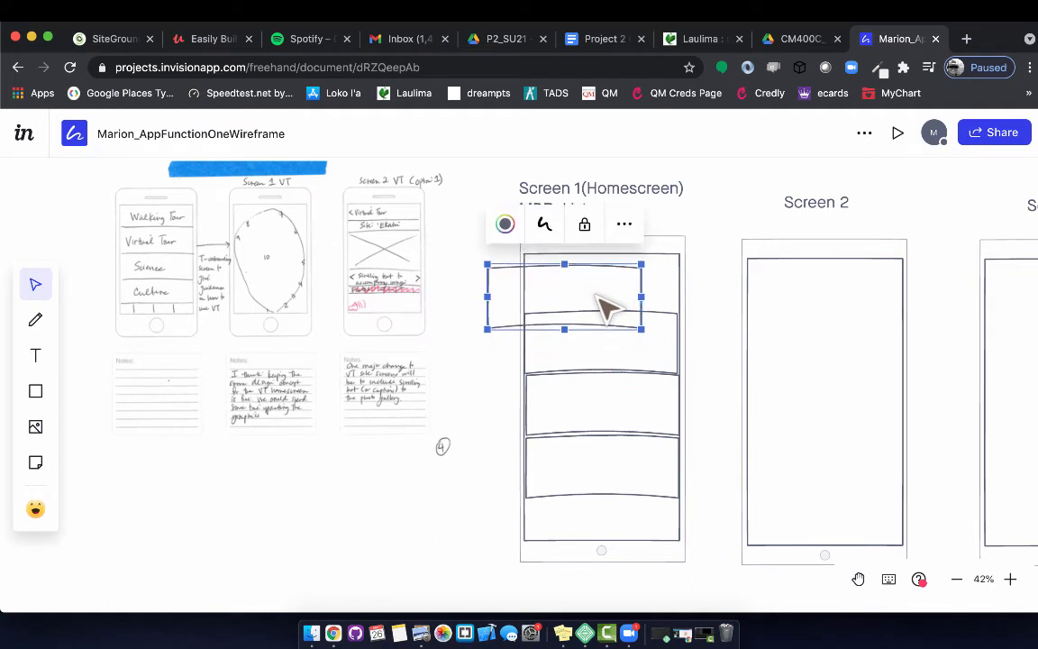
Step: Nudge the fourth bar right into line with the stack and lower its top edge to fit inside the Screen 1 display area
{"action": "key", "text": "Right"}
{"action": "key", "text": "Right"}
{"action": "key", "text": "Right"}
{"action": "key", "text": "Right"}
{"action": "key", "text": "Right"}
{"action": "key", "text": "Right"}
{"action": "key", "text": "Right"}
{"action": "key", "text": "Right"}
{"action": "key", "text": "Right"}
{"action": "key", "text": "Right"}
{"action": "key", "text": "Right"}
{"action": "key", "text": "Right"}
{"action": "key", "text": "Right"}
{"action": "key", "text": "Right"}
{"action": "key", "text": "Right"}
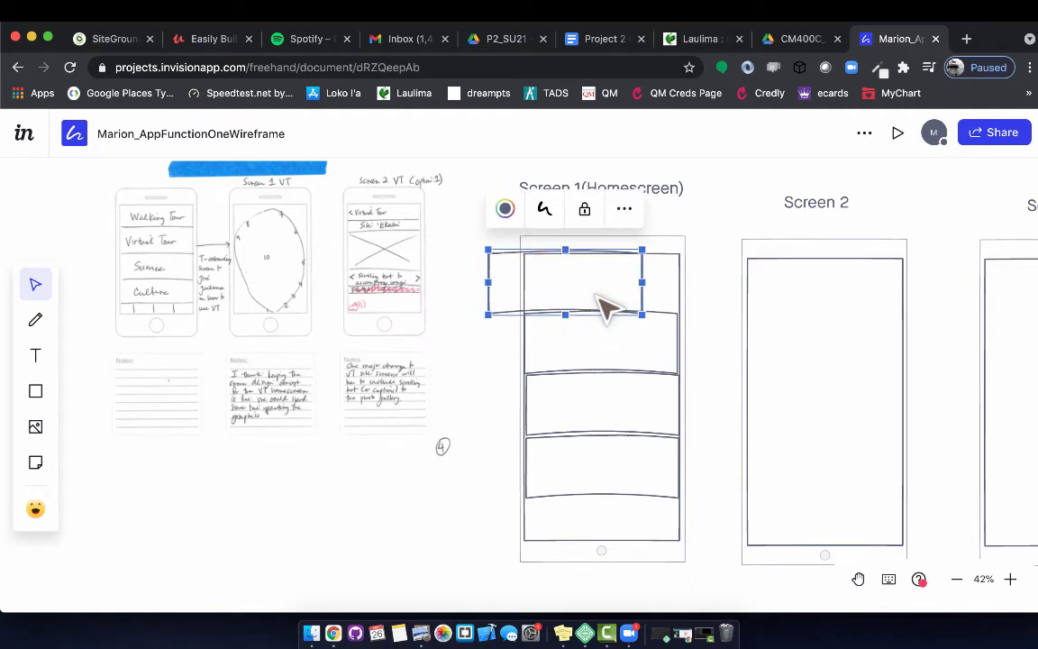
{"action": "key", "text": "Right"}
{"action": "key", "text": "Right"}
{"action": "key", "text": "Right"}
{"action": "key", "text": "Right"}
{"action": "key", "text": "Right"}
{"action": "key", "text": "Right"}
{"action": "key", "text": "Right"}
{"action": "key", "text": "Right"}
{"action": "key", "text": "Right"}
{"action": "key", "text": "Right"}
{"action": "key", "text": "Right"}
{"action": "key", "text": "Right"}
{"action": "key", "text": "Right"}
{"action": "key", "text": "Right"}
{"action": "key", "text": "Right"}
{"action": "key", "text": "Right"}
{"action": "key", "text": "Right"}
{"action": "key", "text": "Right"}
{"action": "key", "text": "Right"}
{"action": "key", "text": "Right"}
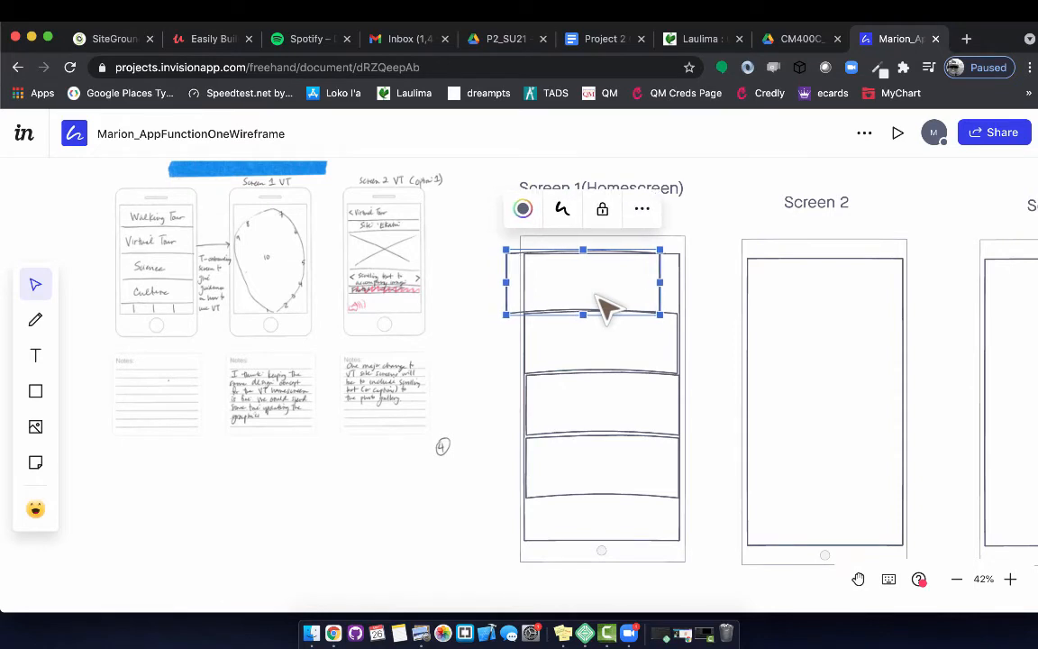
{"action": "key", "text": "Right"}
{"action": "key", "text": "Right"}
{"action": "key", "text": "Right"}
{"action": "key", "text": "Right"}
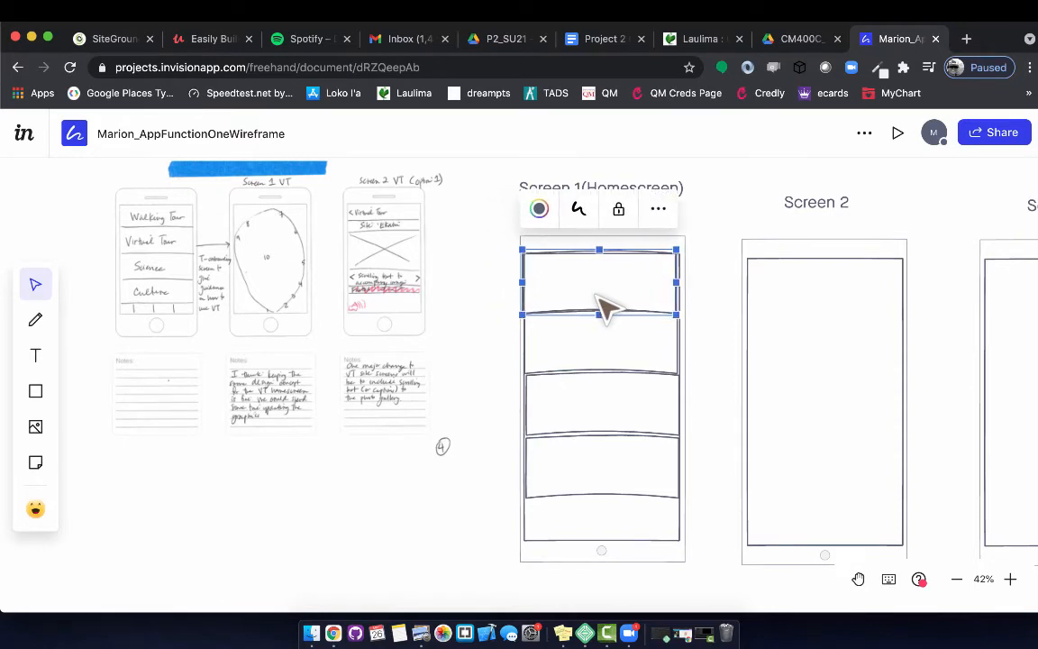
{"action": "left_click_drag", "start_coordinate": [601, 247], "coordinate": [601, 253]}
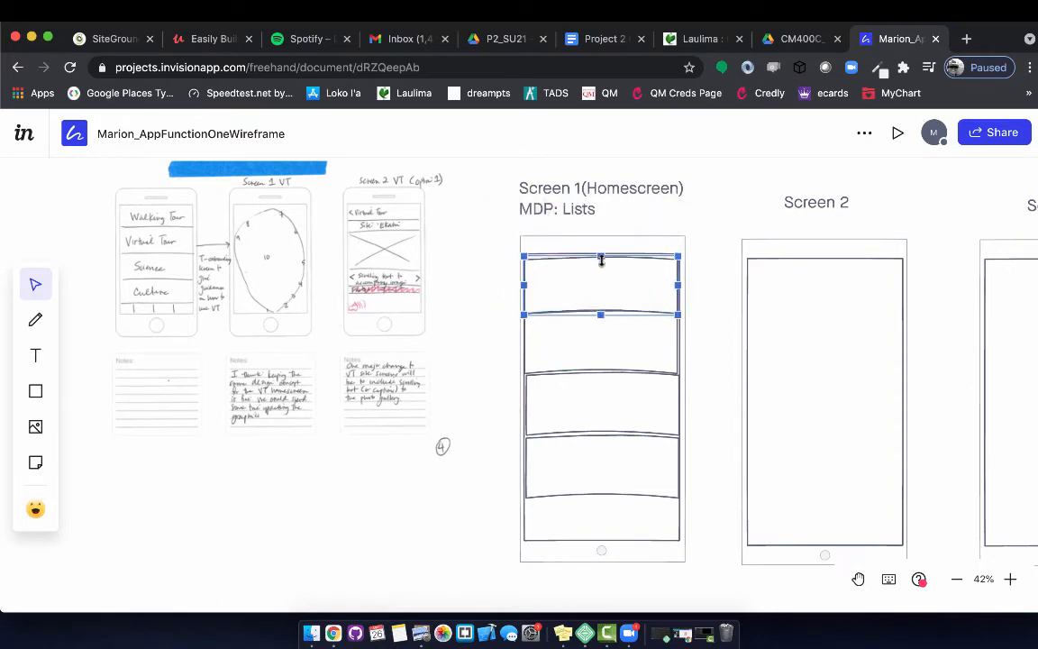
{"action": "left_click", "coordinate": [710, 389]}
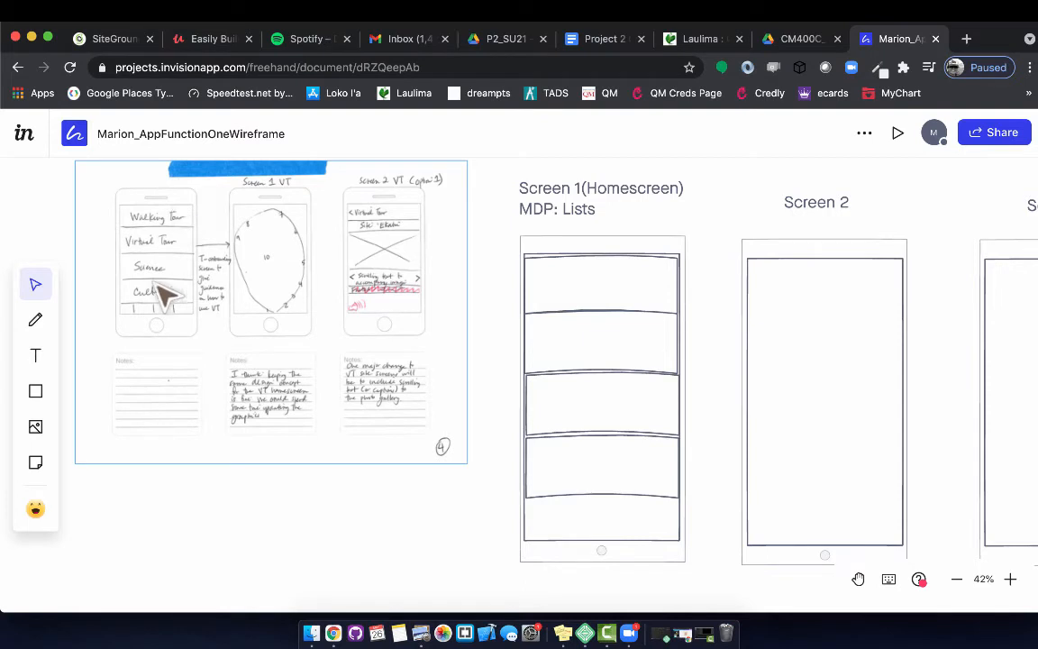
Step: Add the text label "Walking Tour" centred in the top bar of Screen 1
{"action": "left_click", "coordinate": [35, 356]}
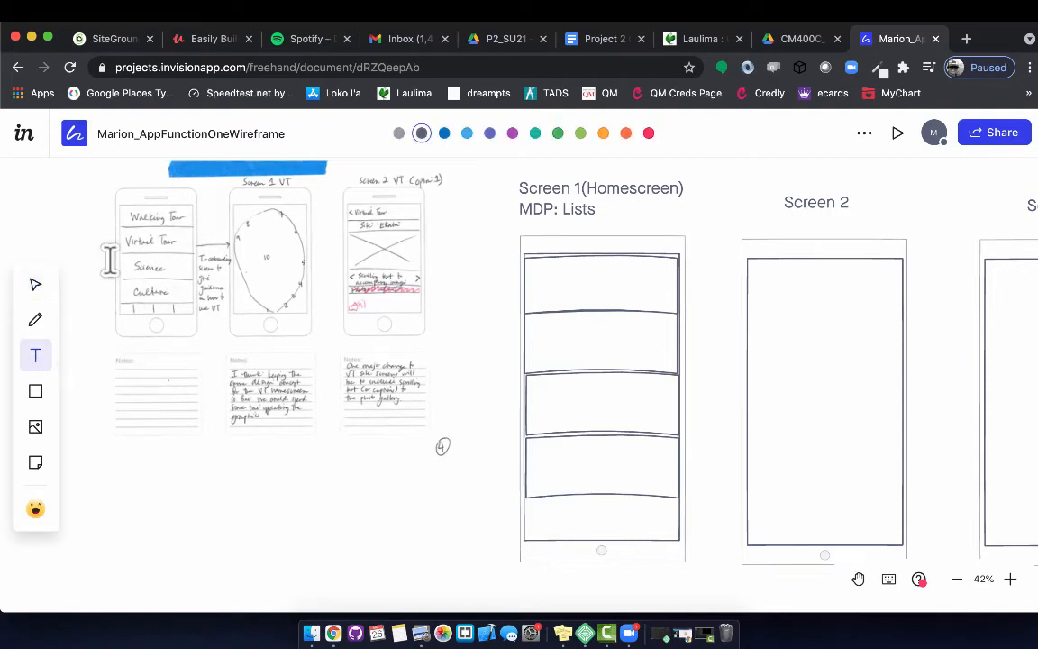
{"action": "left_click", "coordinate": [555, 280]}
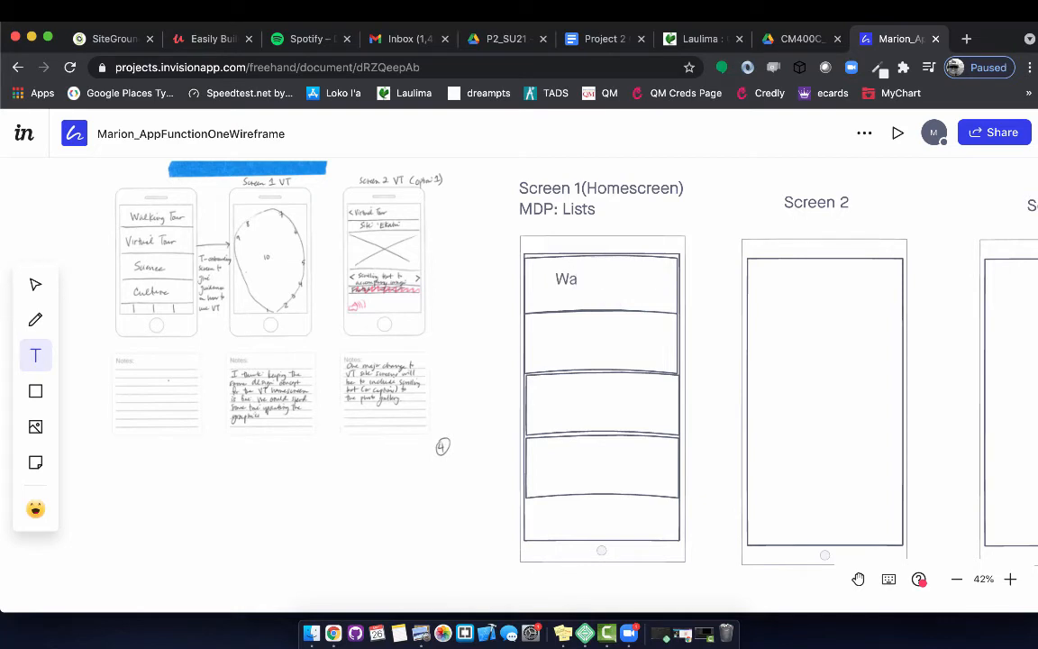
{"action": "left_click", "coordinate": [36, 286]}
{"action": "left_click", "coordinate": [586, 280]}
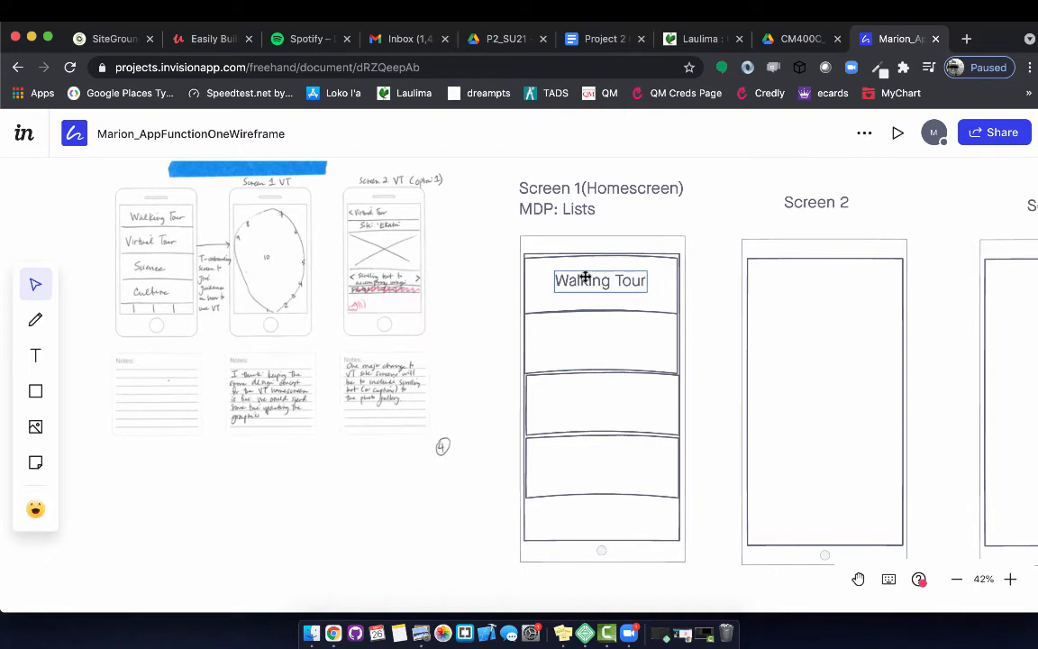
{"action": "left_click_drag", "start_coordinate": [584, 278], "coordinate": [586, 279]}
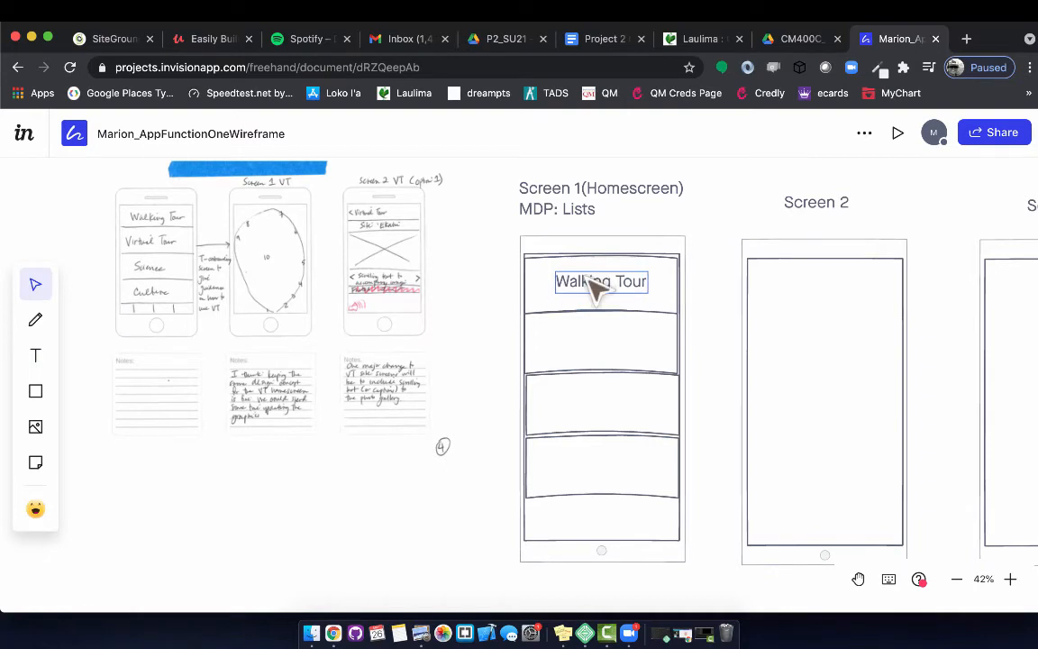
{"action": "left_click", "coordinate": [700, 329]}
Step: Make the "Walking Tour" label bold
{"action": "left_click", "coordinate": [638, 290]}
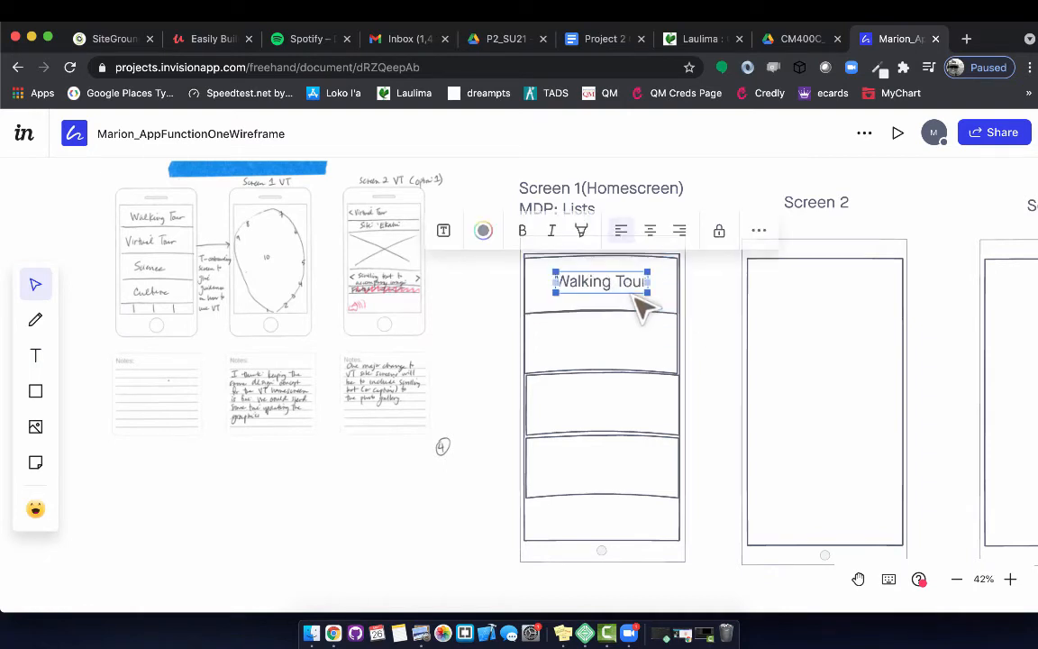
{"action": "left_click", "coordinate": [521, 231]}
{"action": "left_click", "coordinate": [694, 303]}
Step: Duplicate the "Walking Tour" label into the second bar of Screen 1 and change the copy's text to "Virtual Tour"
{"action": "left_click", "coordinate": [640, 297]}
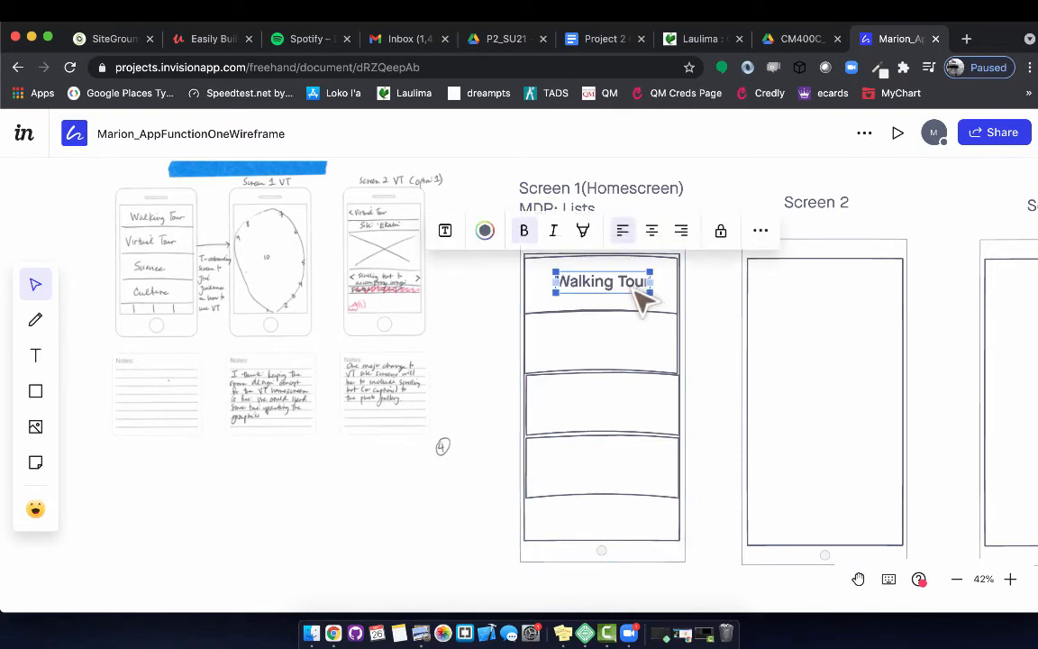
{"action": "left_click_drag", "start_coordinate": [641, 302], "coordinate": [606, 339]}
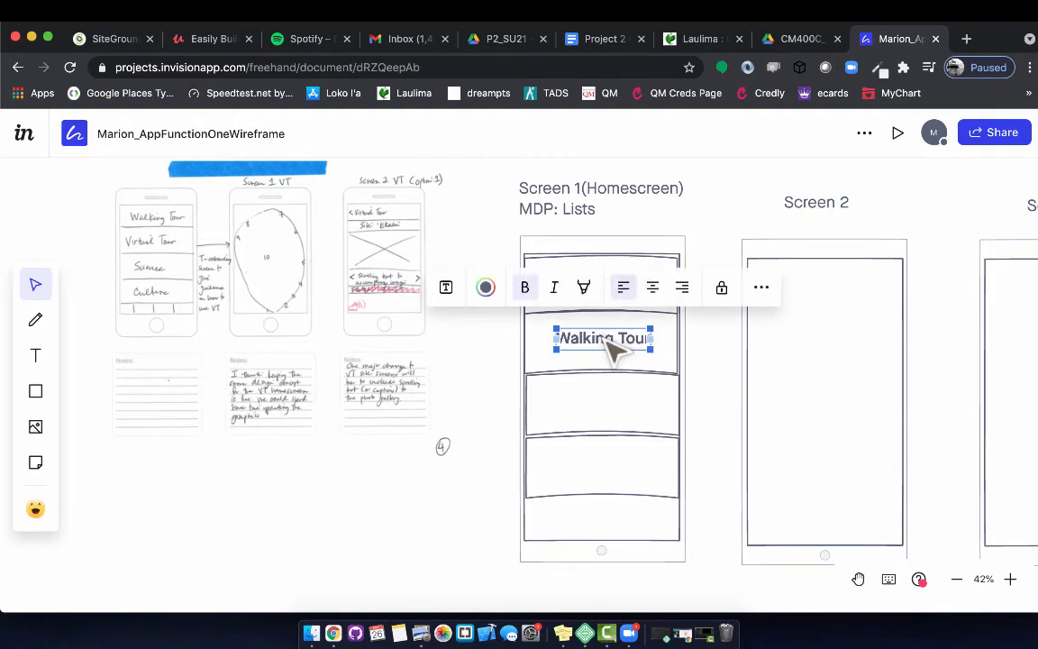
{"action": "double_click", "coordinate": [602, 338]}
{"action": "triple_click", "coordinate": [601, 337]}
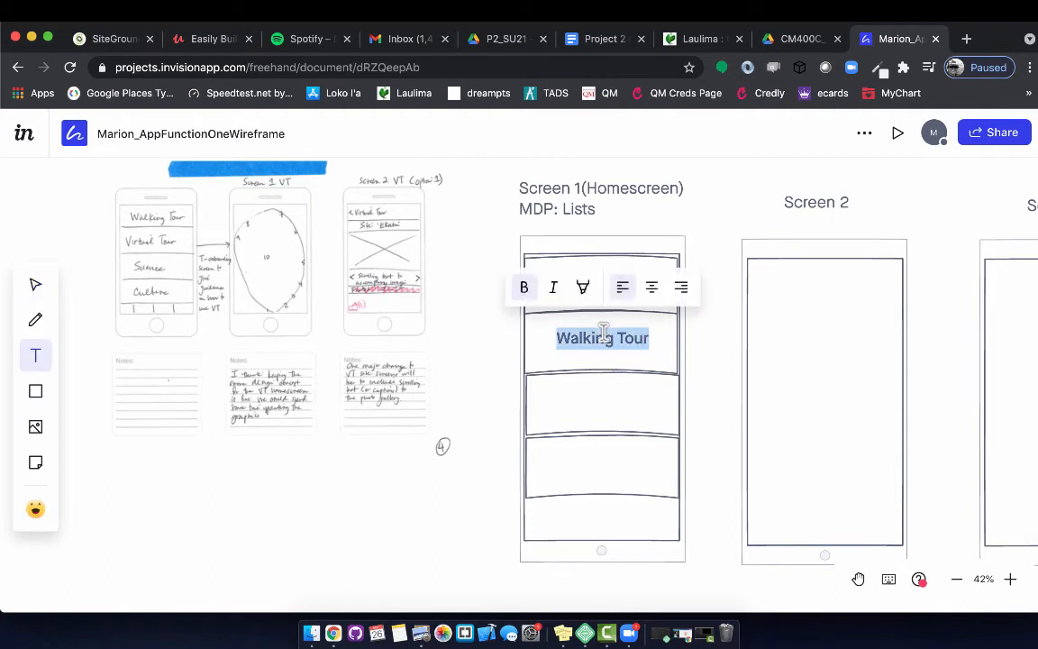
{"action": "type", "text": "Virtu"}
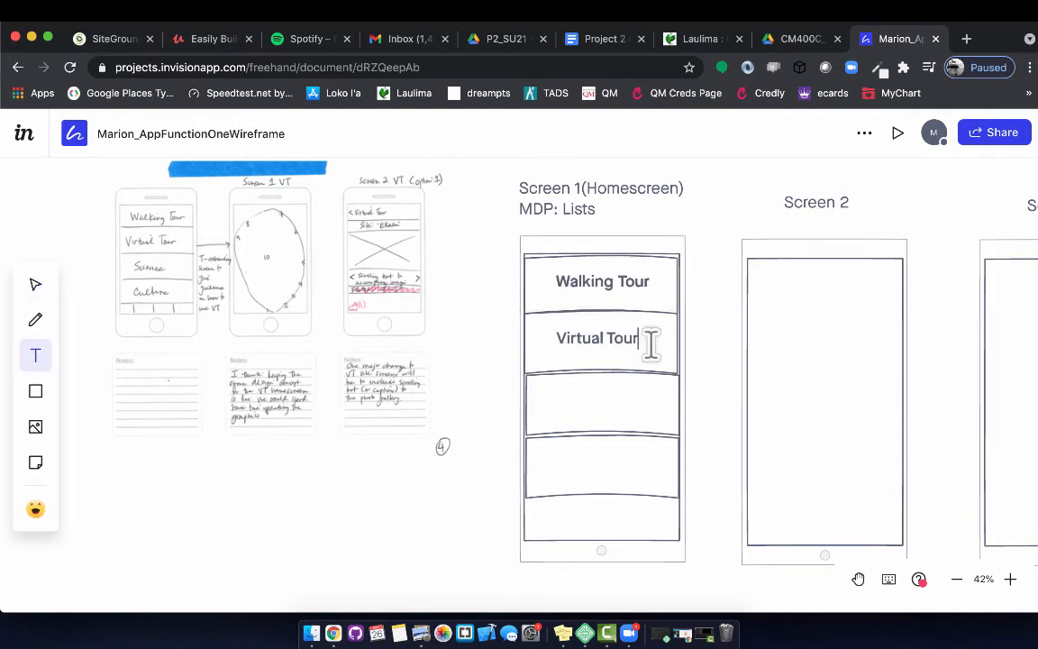
Step: Finish the second bar's label as "Virtual Tour" and place a copy of it in the third bar of Screen 1
{"action": "type", "text": "al Tour"}
{"action": "key", "text": "Escape"}
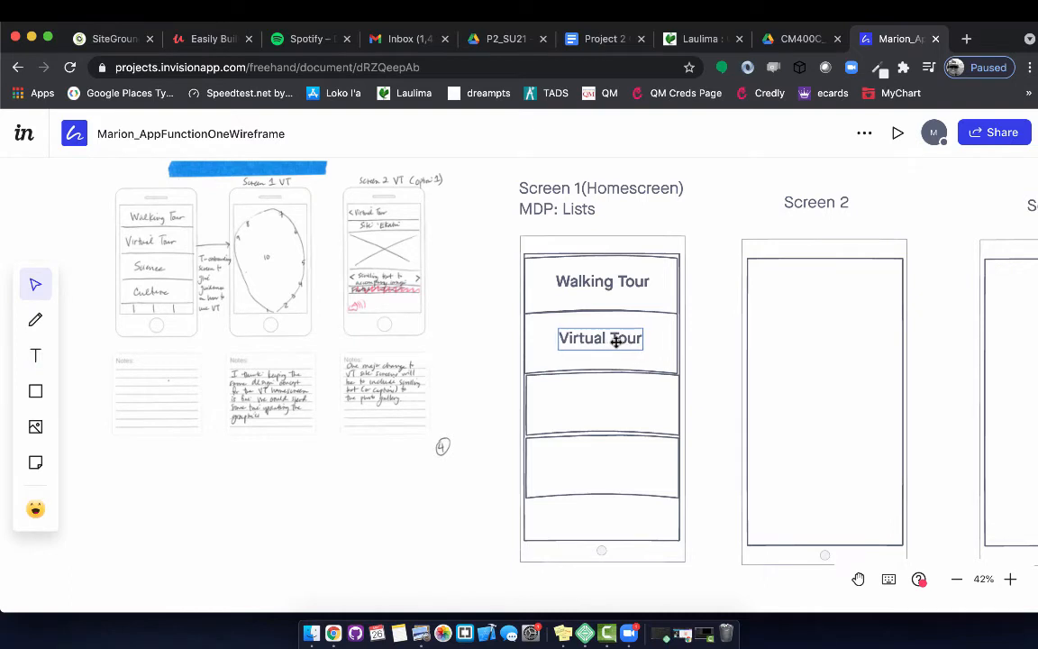
{"action": "left_click_drag", "start_coordinate": [617, 341], "coordinate": [609, 401]}
{"action": "left_click", "coordinate": [625, 361]}
{"action": "left_click", "coordinate": [621, 337]}
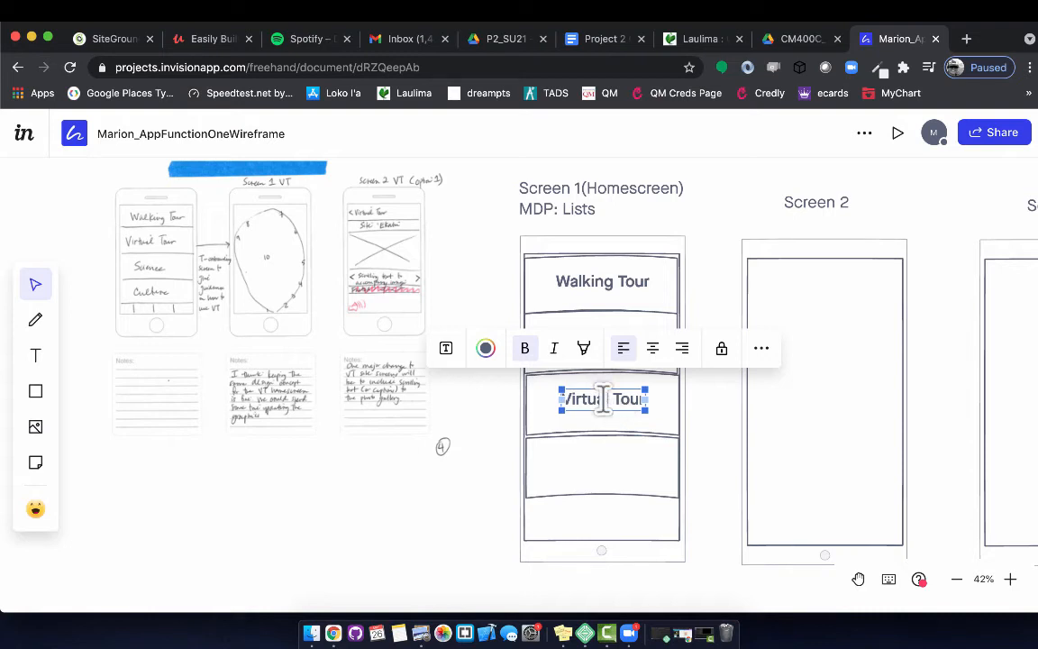
Step: Change the third bar's label to "Science" and centre it in the bar
{"action": "key", "text": "t"}
{"action": "triple_click", "coordinate": [604, 394]}
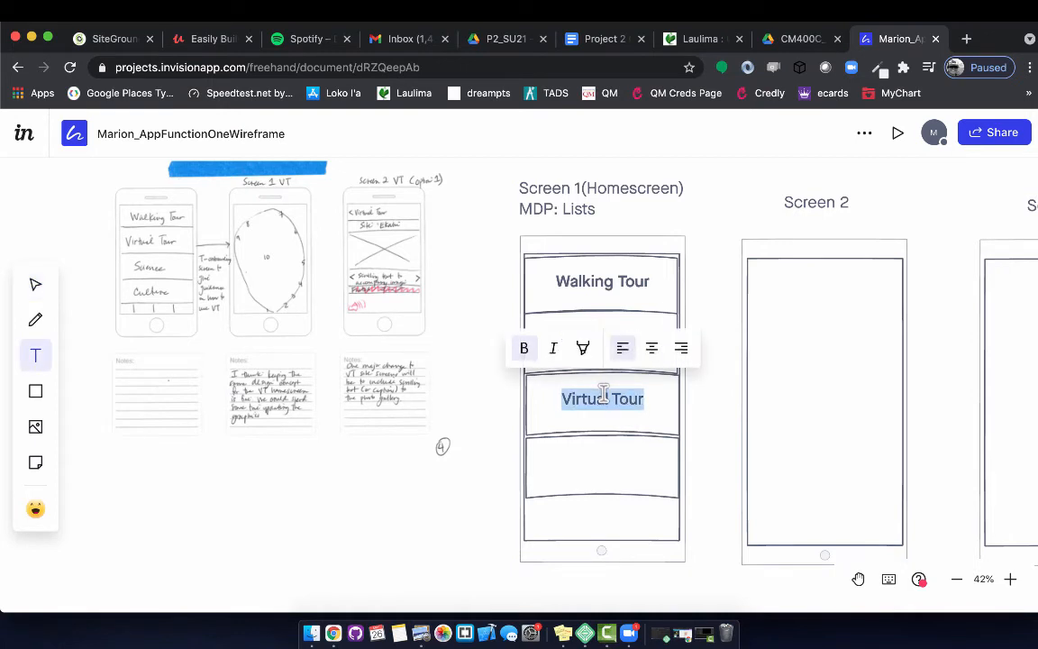
{"action": "type", "text": "Science"}
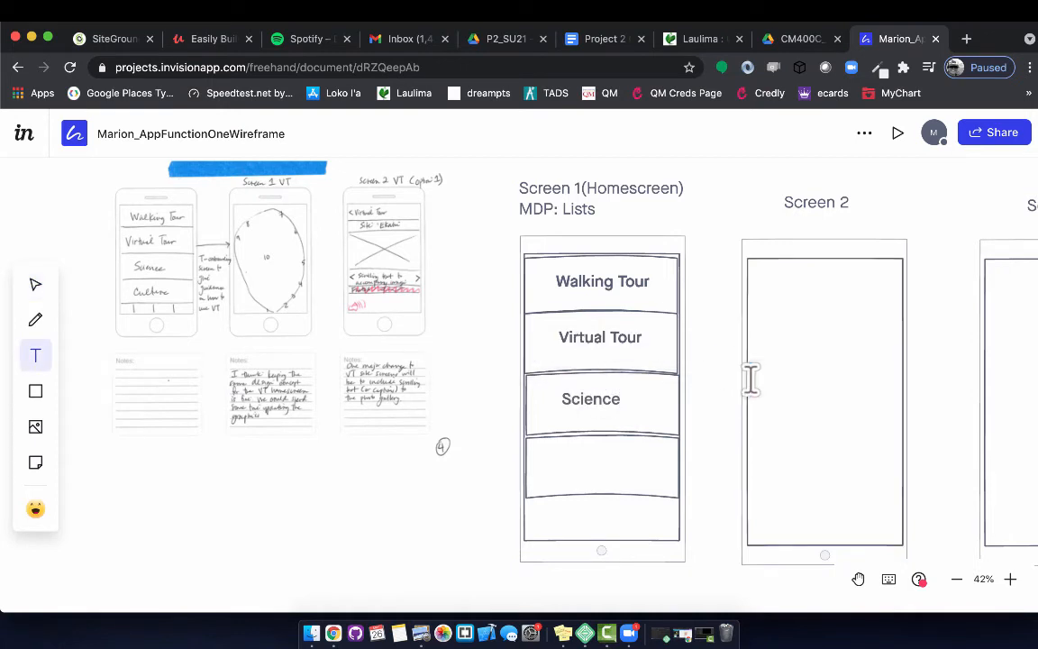
{"action": "key", "text": "Escape"}
{"action": "left_click_drag", "start_coordinate": [590, 404], "coordinate": [603, 404]}
Step: Duplicate the "Science" label into the fourth bar of Screen 1 and change the copy's text to "Culture"
{"action": "left_click", "coordinate": [610, 395]}
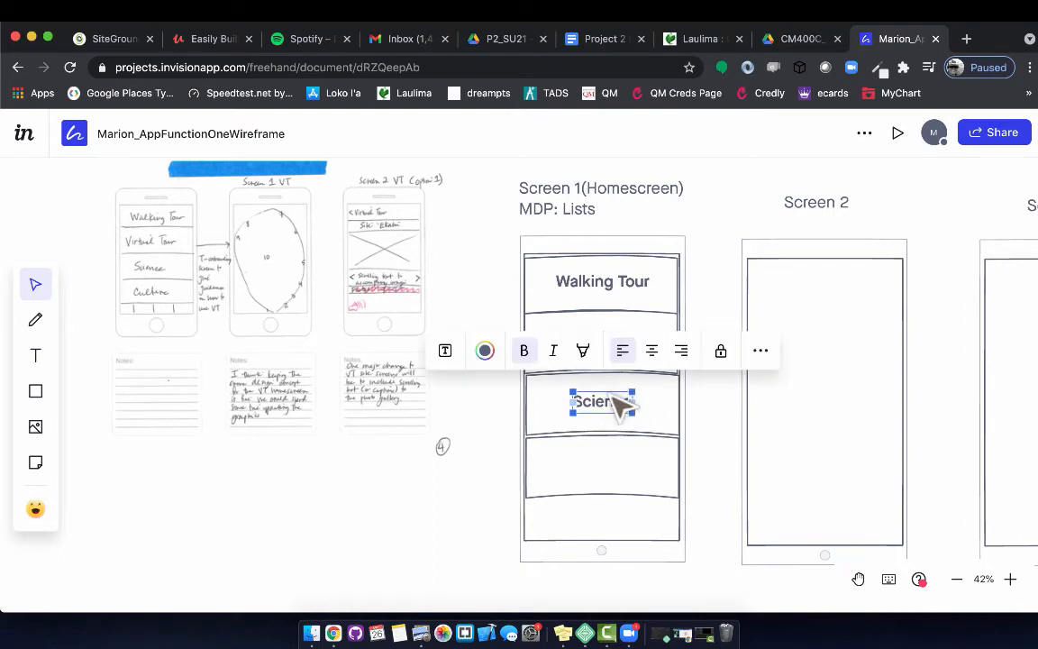
{"action": "key", "text": "super+v"}
{"action": "left_click_drag", "start_coordinate": [614, 396], "coordinate": [605, 464]}
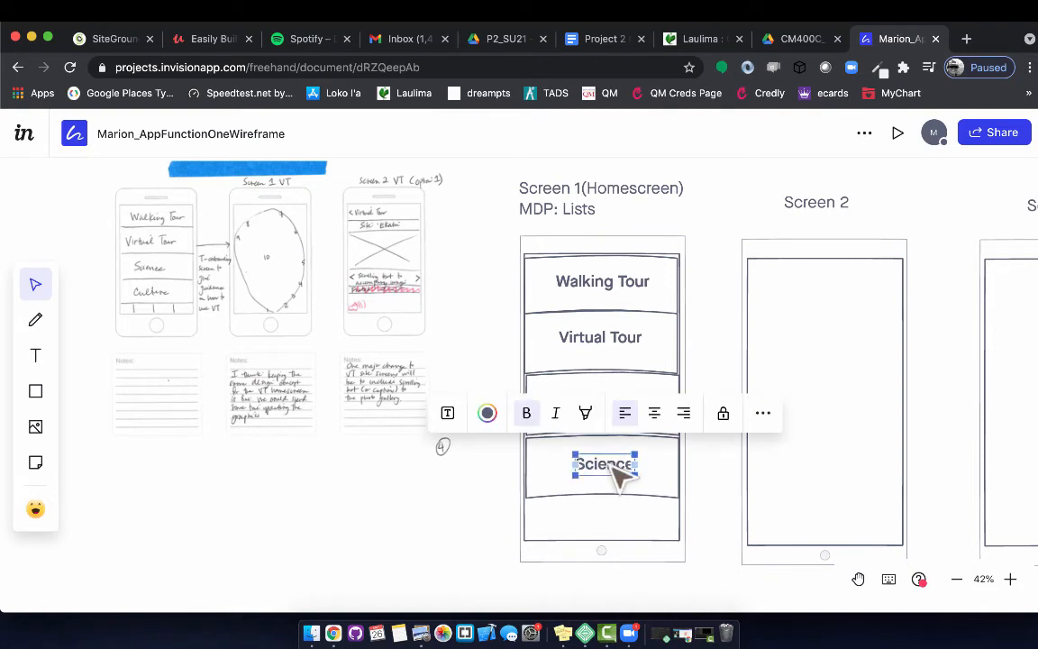
{"action": "key", "text": "t"}
{"action": "double_click", "coordinate": [612, 460]}
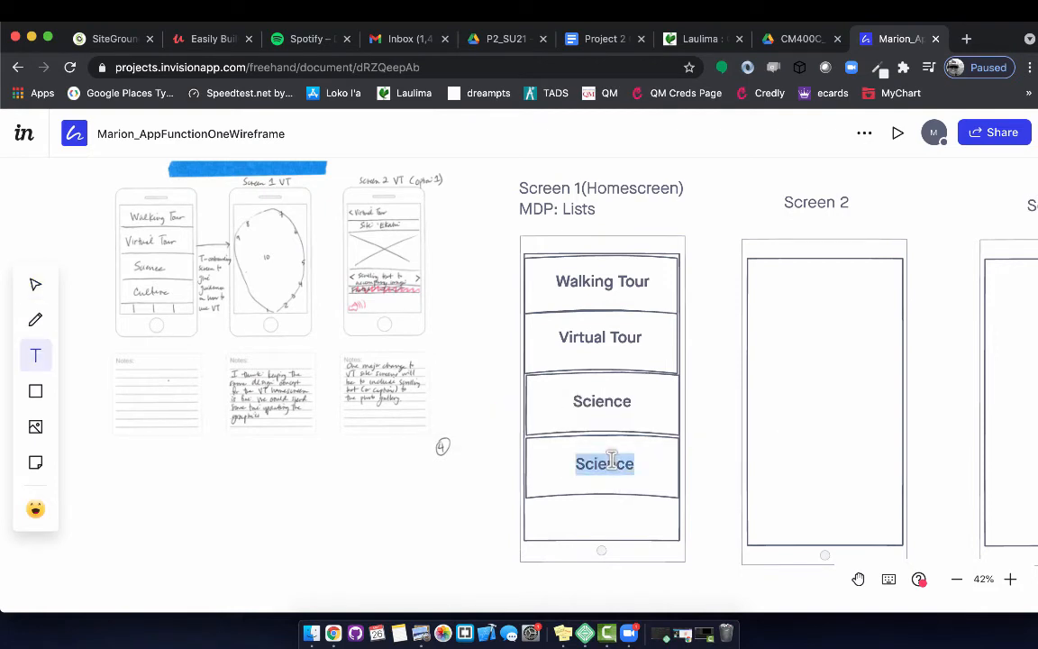
{"action": "type", "text": "Culture"}
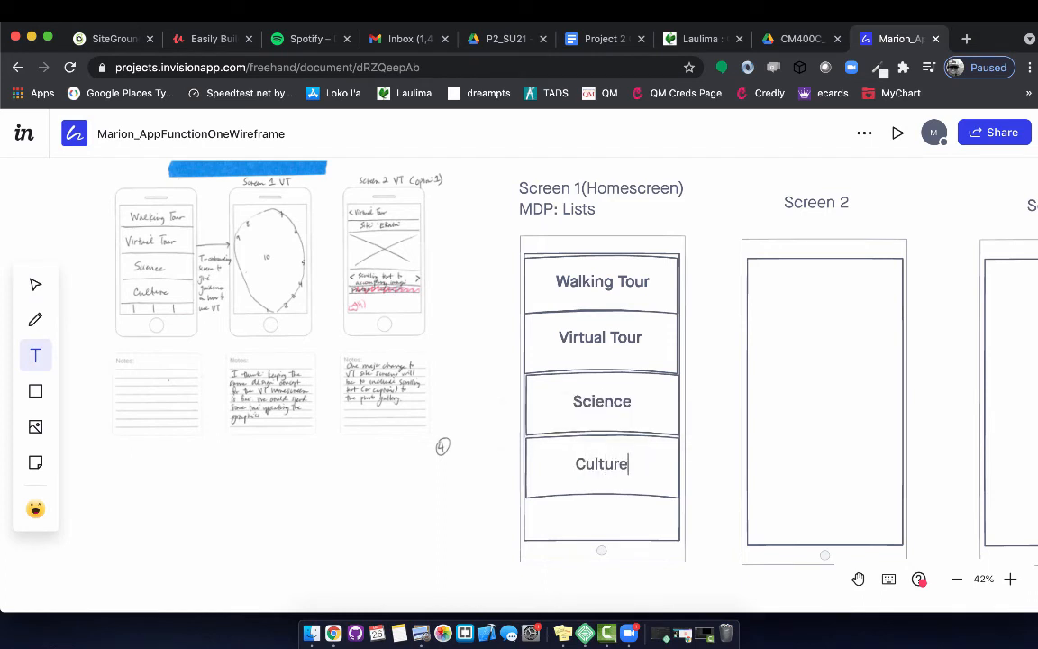
{"action": "type", "text": "v"}
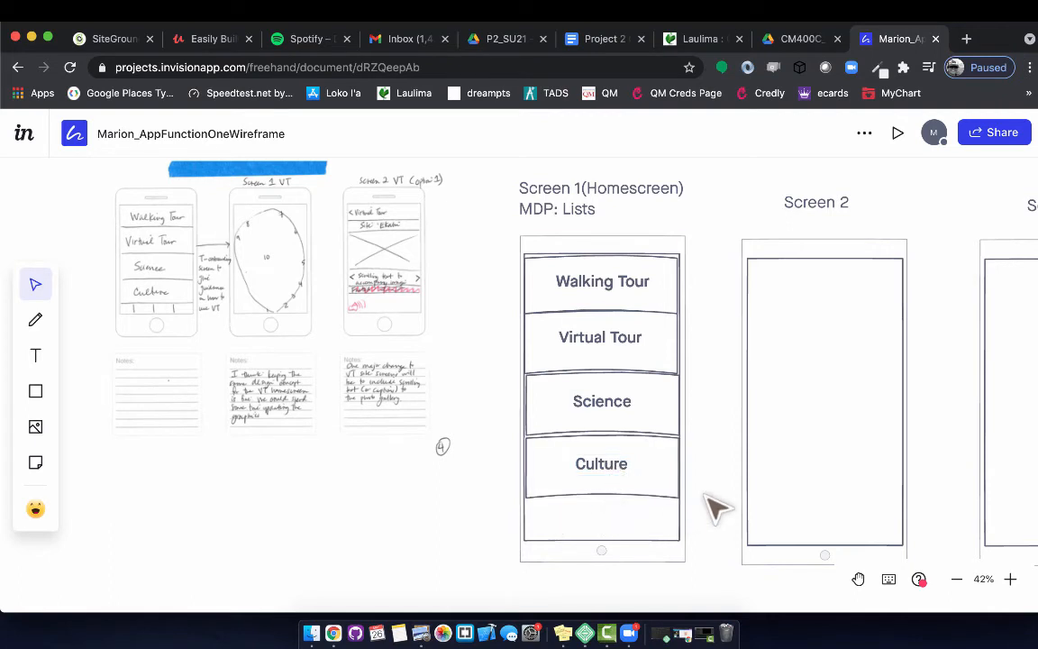
Step: Select and copy the complete Mobile footer tabs component from the Navigation section of the wireframe kit
{"action": "scroll", "coordinate": [717, 509], "scroll_direction": "up", "scroll_amount": 15}
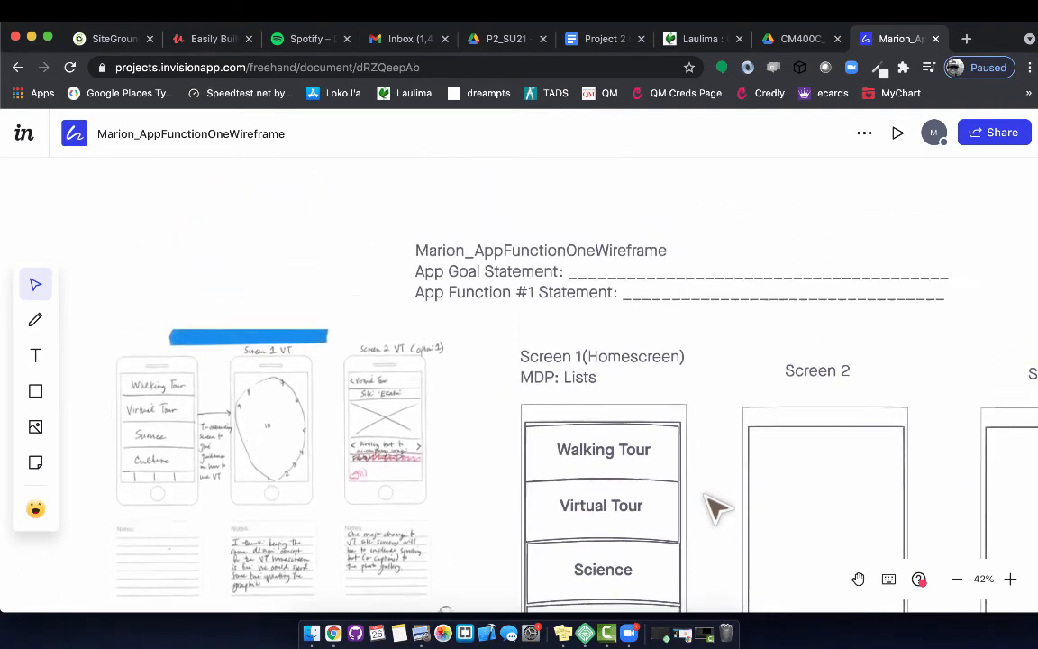
{"action": "scroll", "coordinate": [716, 509], "scroll_direction": "up", "scroll_amount": 15}
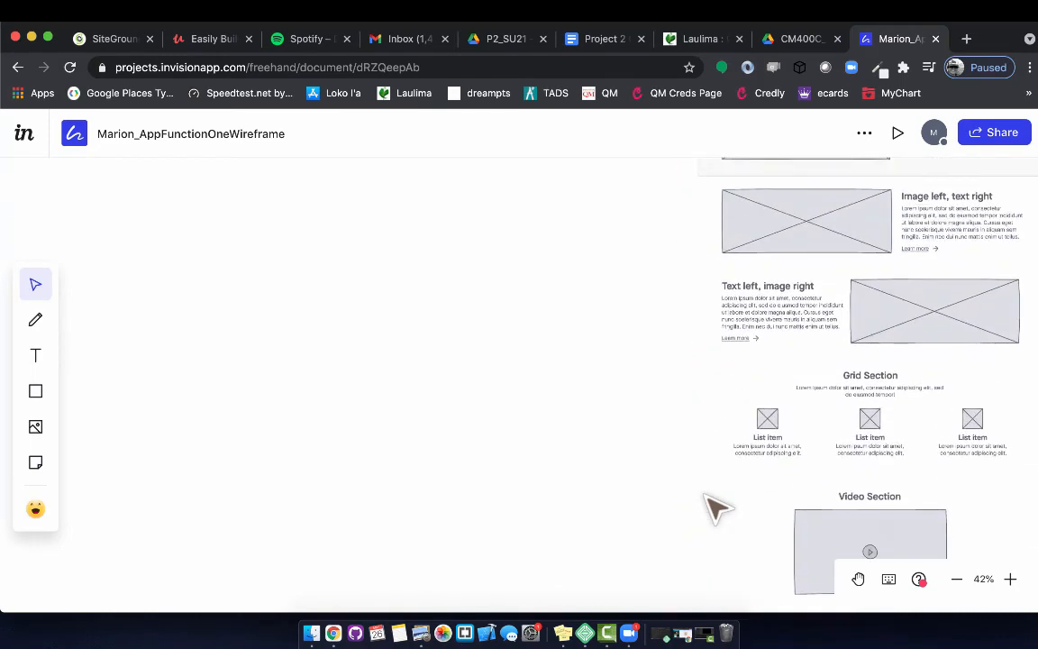
{"action": "scroll", "coordinate": [717, 509], "scroll_direction": "up", "scroll_amount": 3}
{"action": "scroll", "coordinate": [717, 509], "scroll_direction": "right", "scroll_amount": 3}
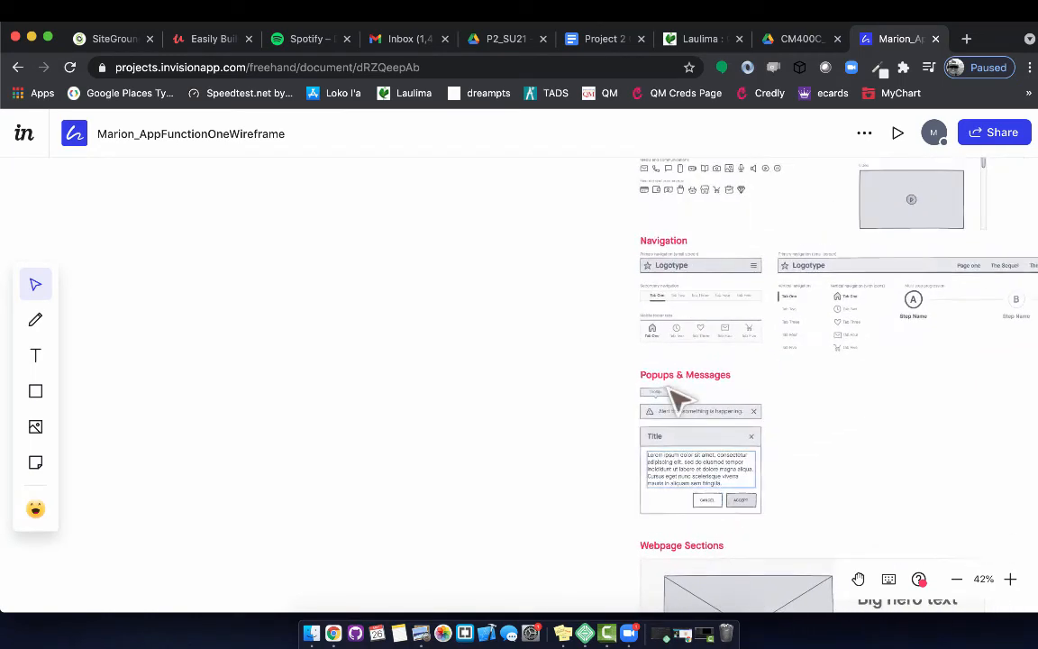
{"action": "left_click", "coordinate": [658, 334]}
{"action": "left_click", "coordinate": [610, 340]}
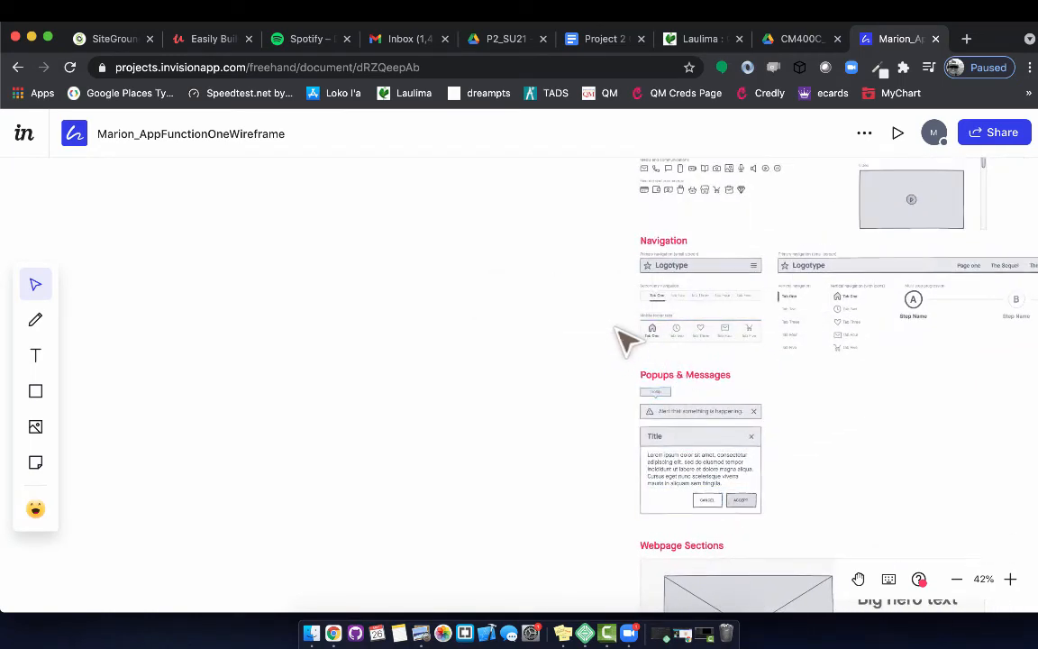
{"action": "left_click_drag", "start_coordinate": [620, 326], "coordinate": [779, 359]}
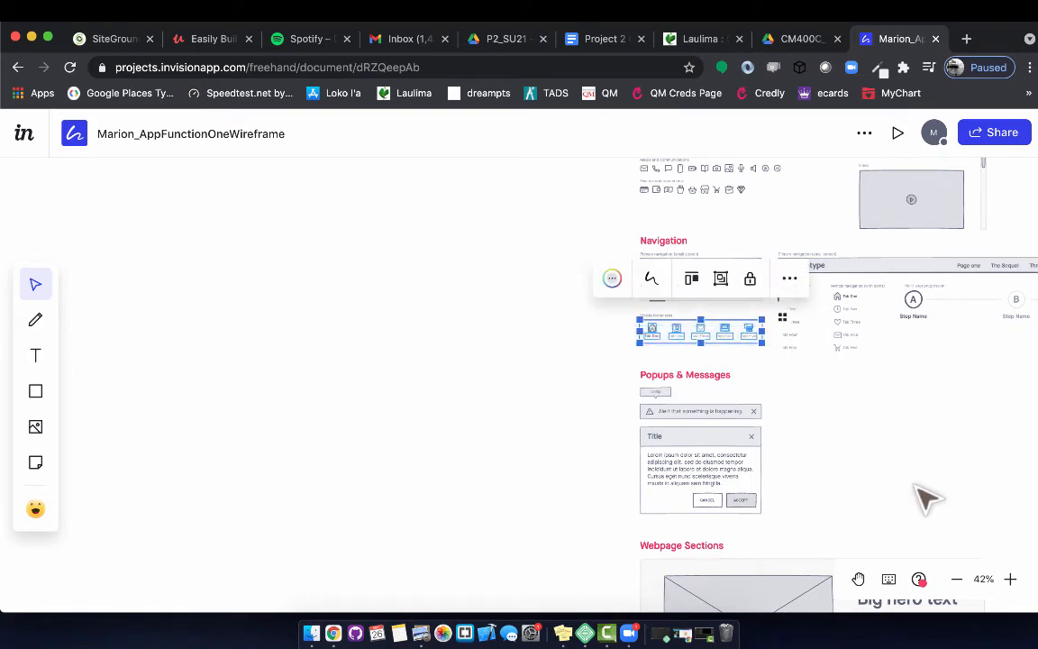
{"action": "left_click", "coordinate": [1010, 578]}
{"action": "left_click", "coordinate": [811, 431]}
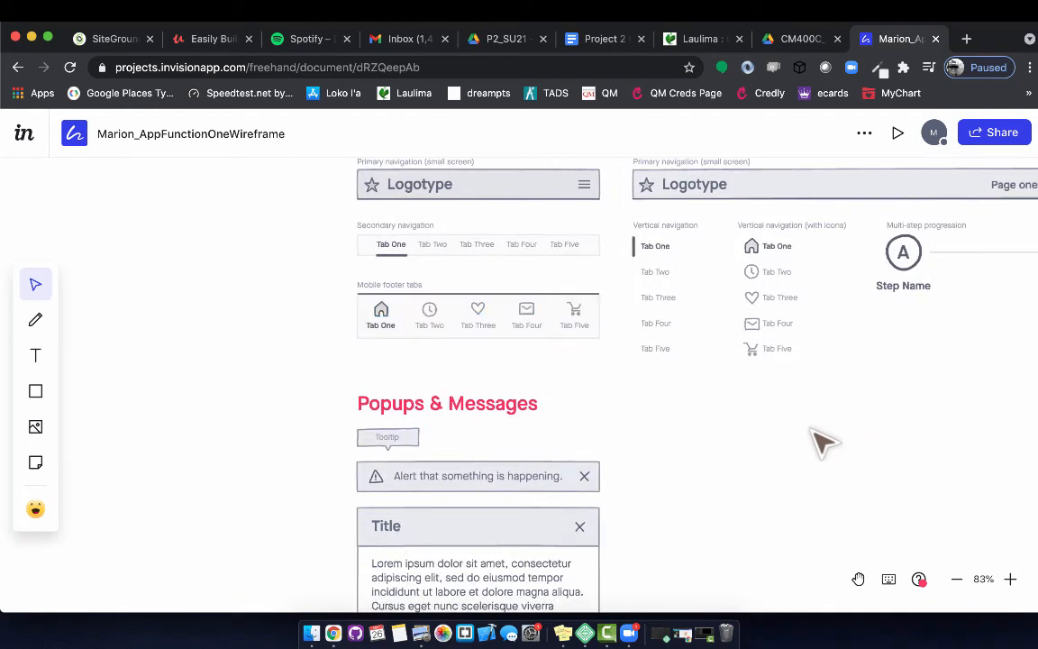
{"action": "left_click_drag", "start_coordinate": [308, 316], "coordinate": [611, 353]}
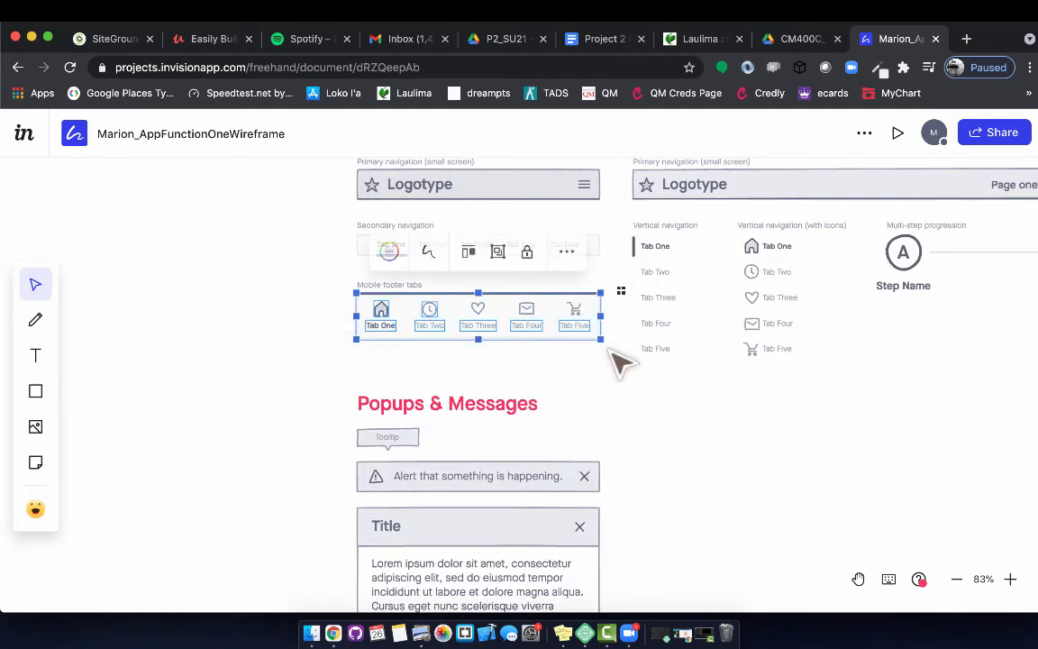
Step: Paste the footer tabs into the empty area below the Culture bar of Screen 1 and widen them to span the display
{"action": "scroll", "coordinate": [616, 361], "scroll_direction": "down", "scroll_amount": 15}
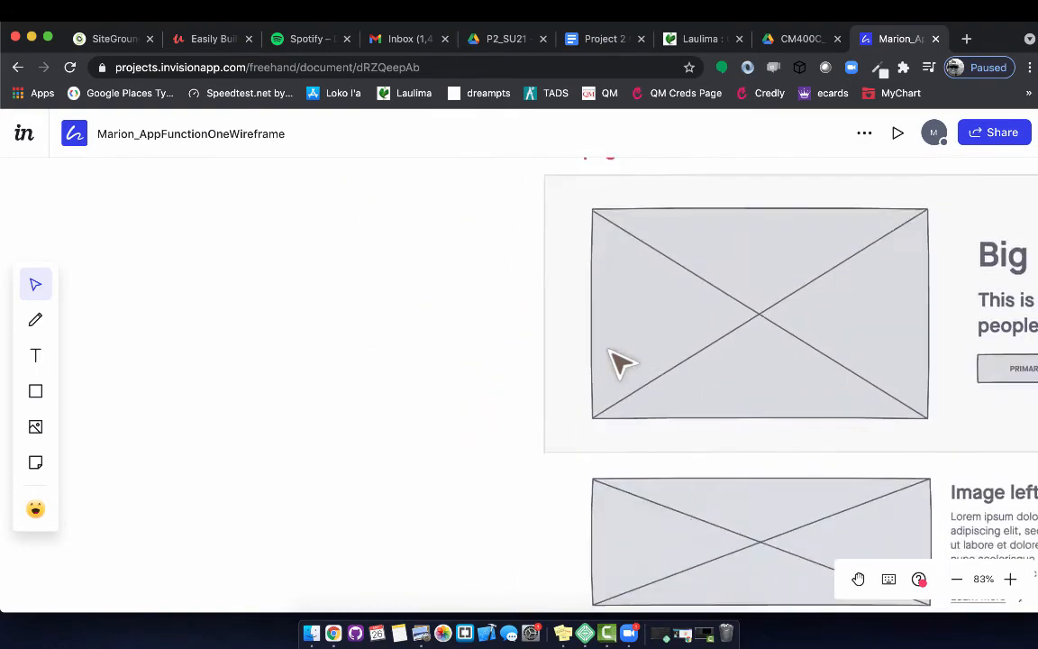
{"action": "scroll", "coordinate": [616, 361], "scroll_direction": "down", "scroll_amount": 10}
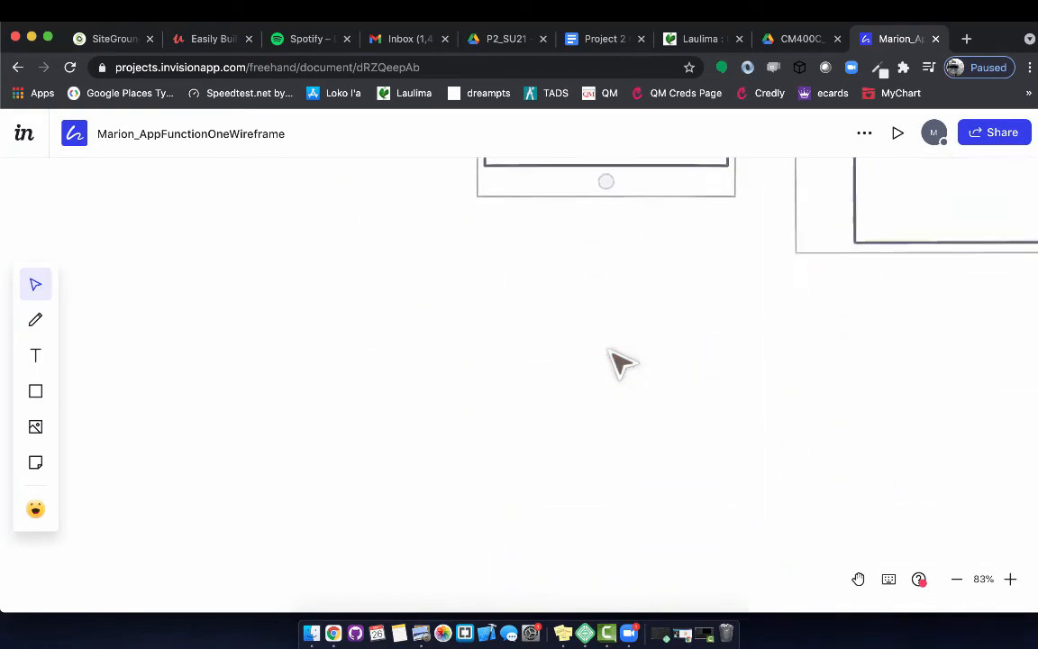
{"action": "scroll", "coordinate": [620, 362], "scroll_direction": "down", "scroll_amount": 15}
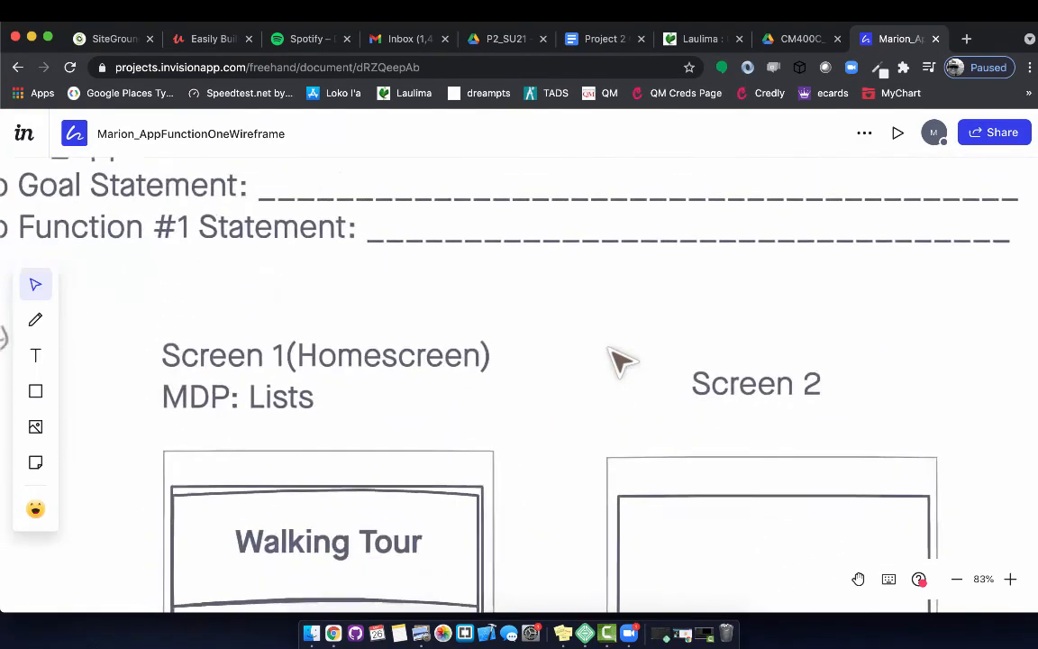
{"action": "scroll", "coordinate": [618, 360], "scroll_direction": "down", "scroll_amount": 2}
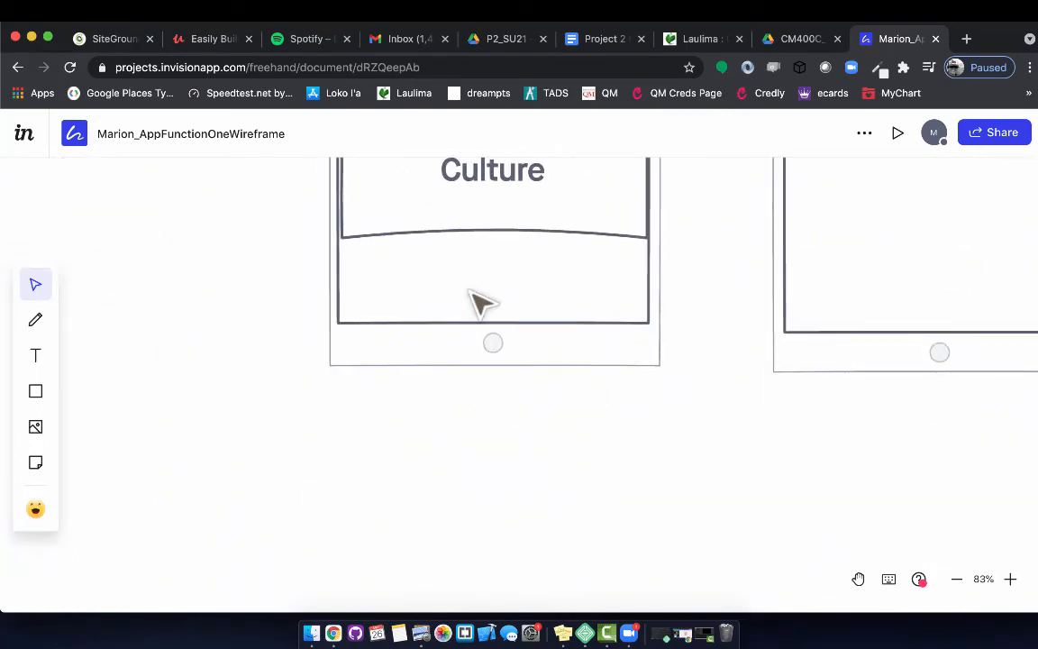
{"action": "key", "text": "super+v"}
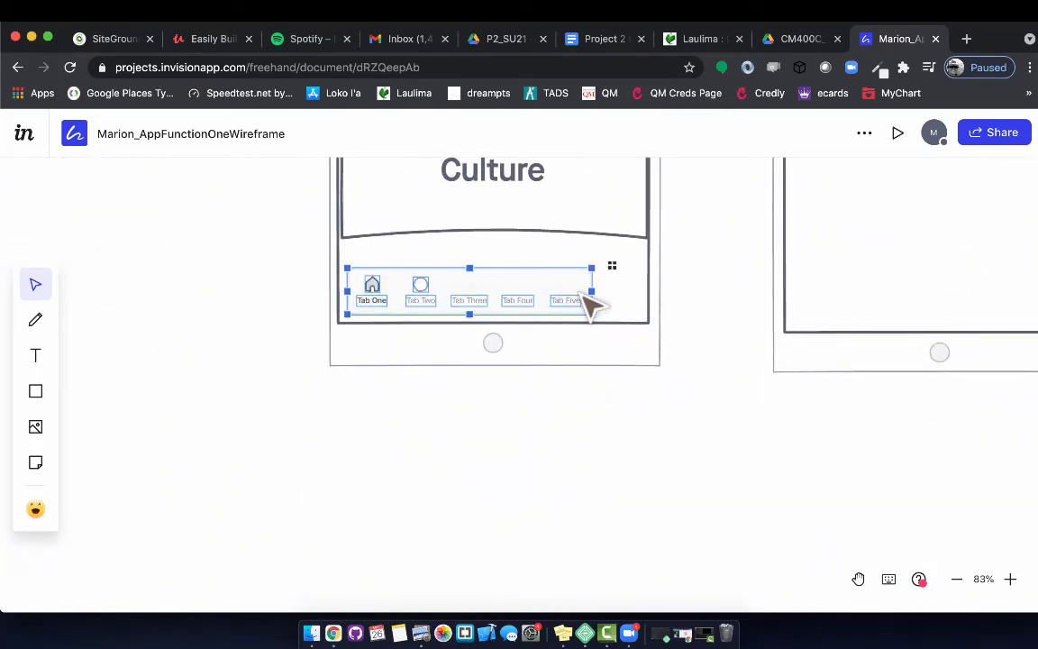
{"action": "left_click_drag", "start_coordinate": [591, 291], "coordinate": [646, 291]}
{"action": "left_click", "coordinate": [707, 298]}
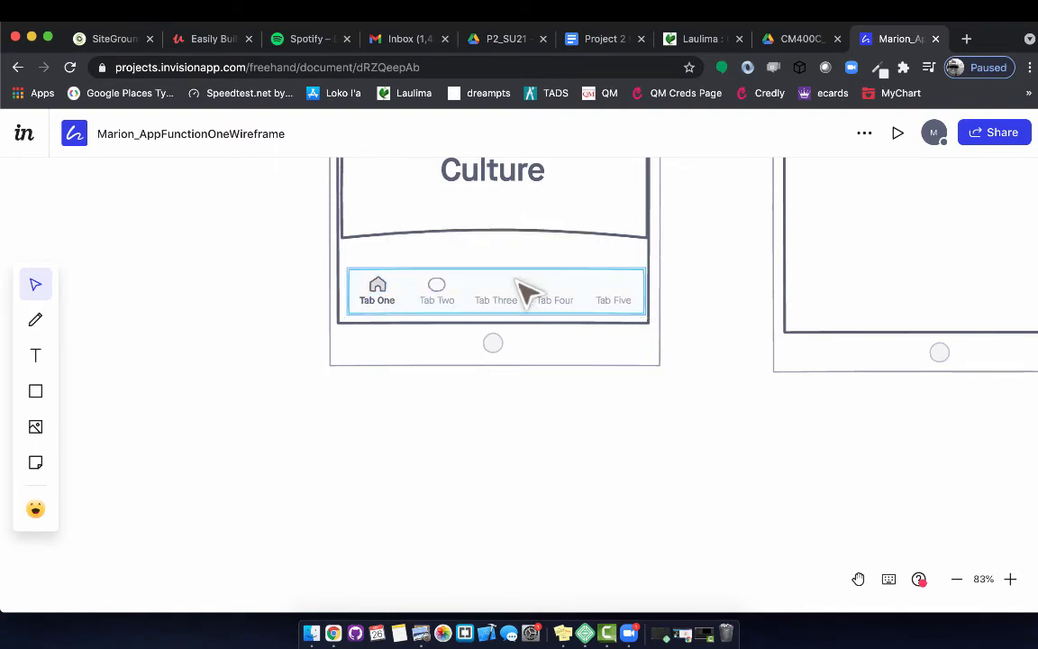
Step: Extend the footer's background box to the display's left edge and up to the underside of the Culture bar
{"action": "left_click", "coordinate": [495, 281]}
{"action": "left_click_drag", "start_coordinate": [347, 291], "coordinate": [340, 290]}
{"action": "left_click_drag", "start_coordinate": [492, 268], "coordinate": [492, 235]}
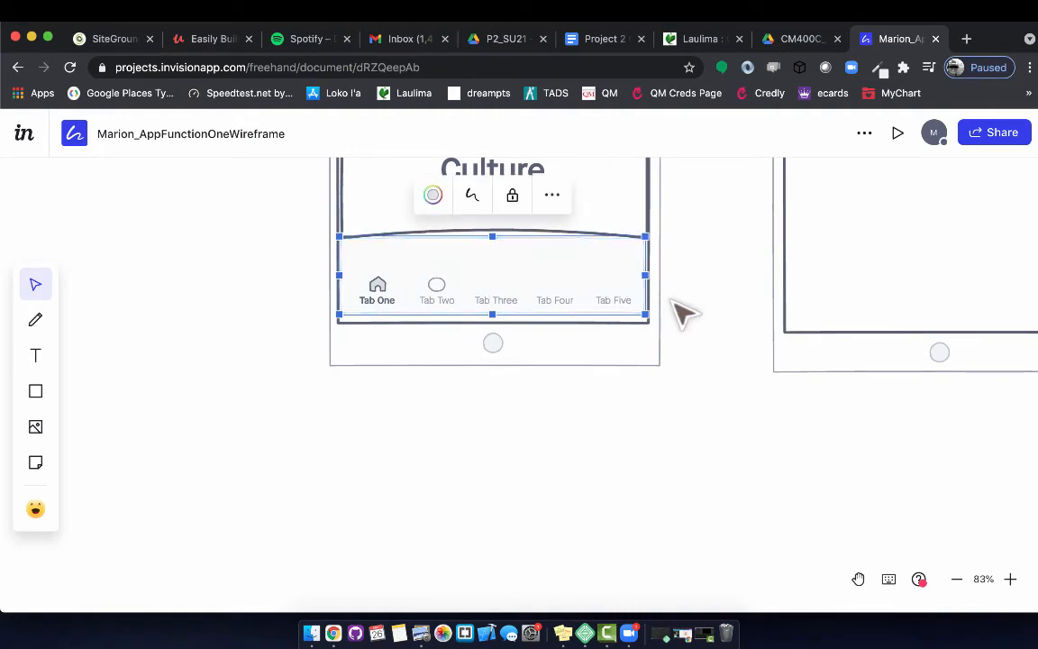
{"action": "left_click", "coordinate": [684, 317]}
Step: Copy the heart icon from the kit's Mobile footer tabs and place it above Tab Three in the Screen 1 footer
{"action": "scroll", "coordinate": [684, 324], "scroll_direction": "up", "scroll_amount": 10}
{"action": "scroll", "coordinate": [684, 335], "scroll_direction": "up", "scroll_amount": 15}
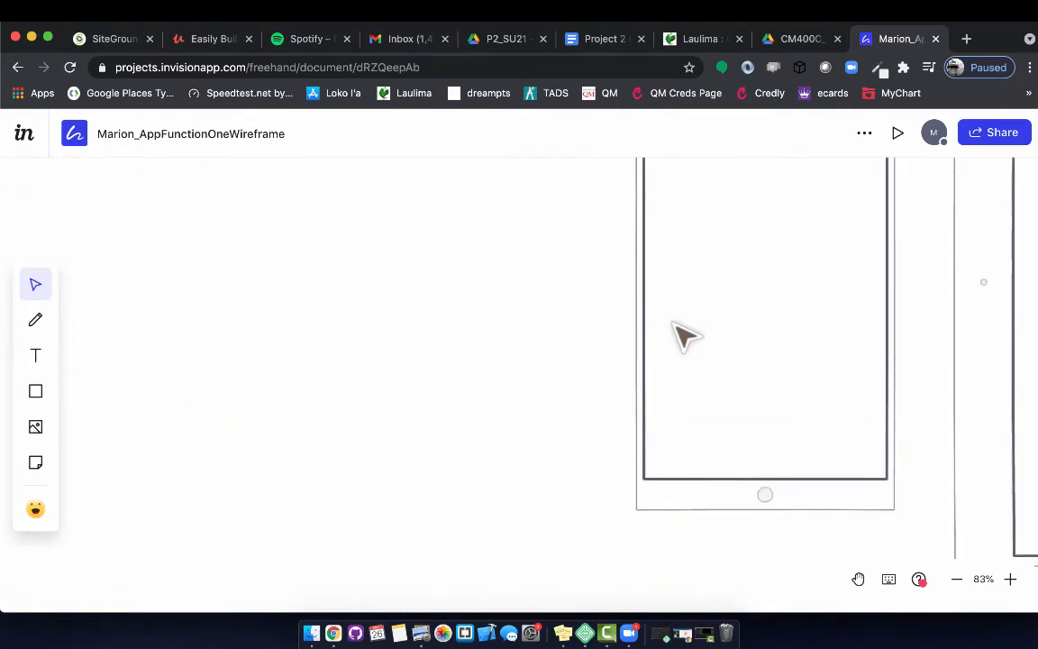
{"action": "scroll", "coordinate": [685, 335], "scroll_direction": "up", "scroll_amount": 15}
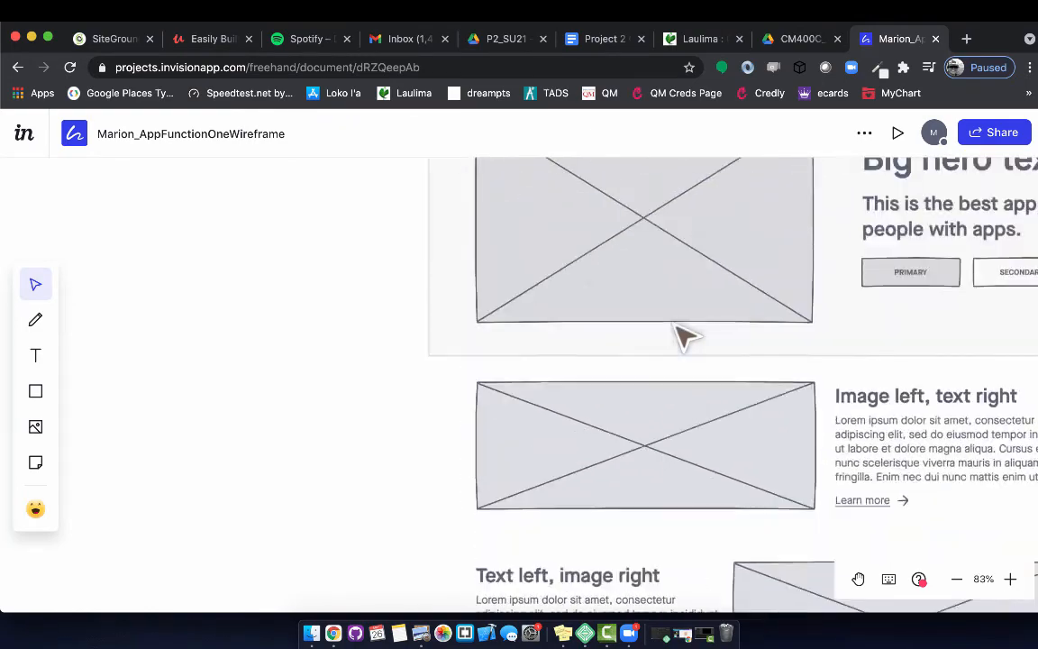
{"action": "scroll", "coordinate": [677, 387], "scroll_direction": "down", "scroll_amount": 2}
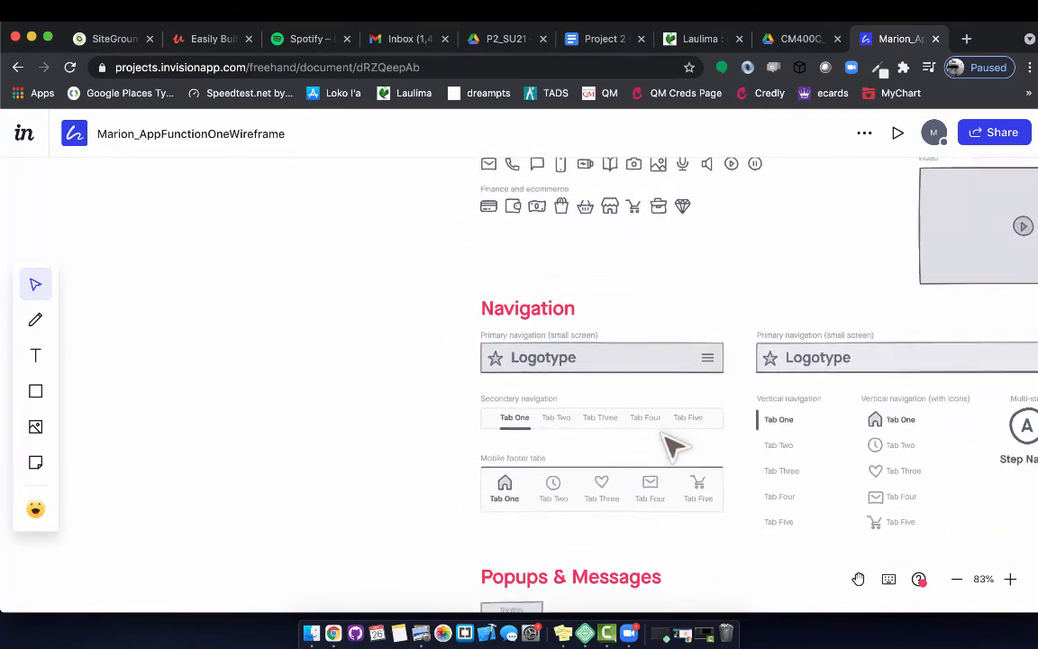
{"action": "left_click", "coordinate": [602, 485]}
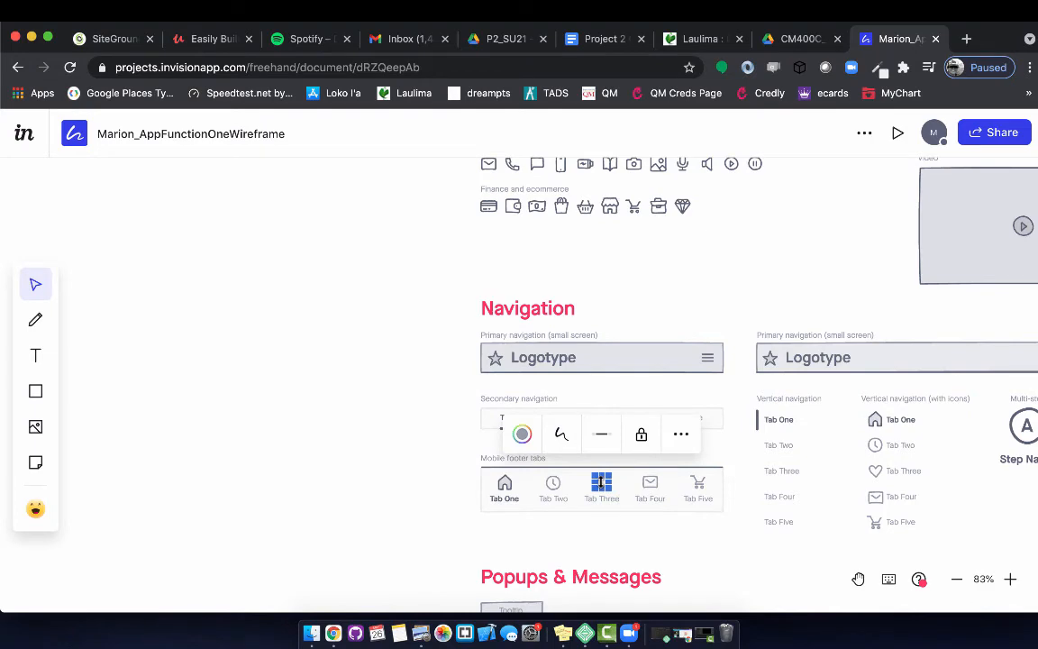
{"action": "scroll", "coordinate": [601, 482], "scroll_direction": "down", "scroll_amount": 20}
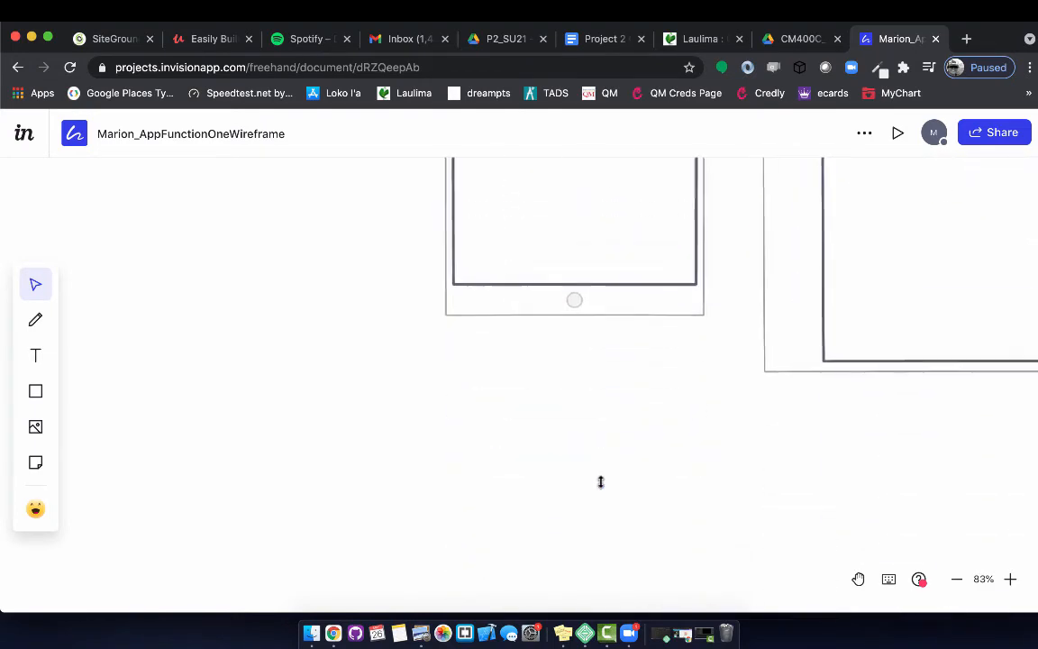
{"action": "scroll", "coordinate": [601, 482], "scroll_direction": "down", "scroll_amount": 20}
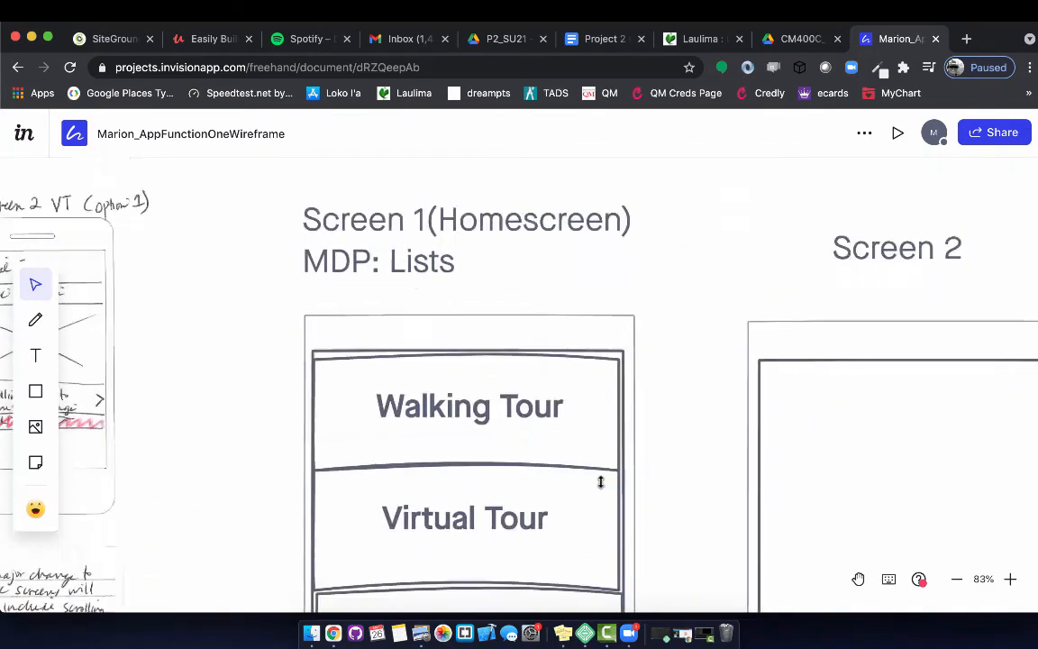
{"action": "scroll", "coordinate": [601, 482], "scroll_direction": "down", "scroll_amount": 10}
{"action": "left_click", "coordinate": [496, 402]}
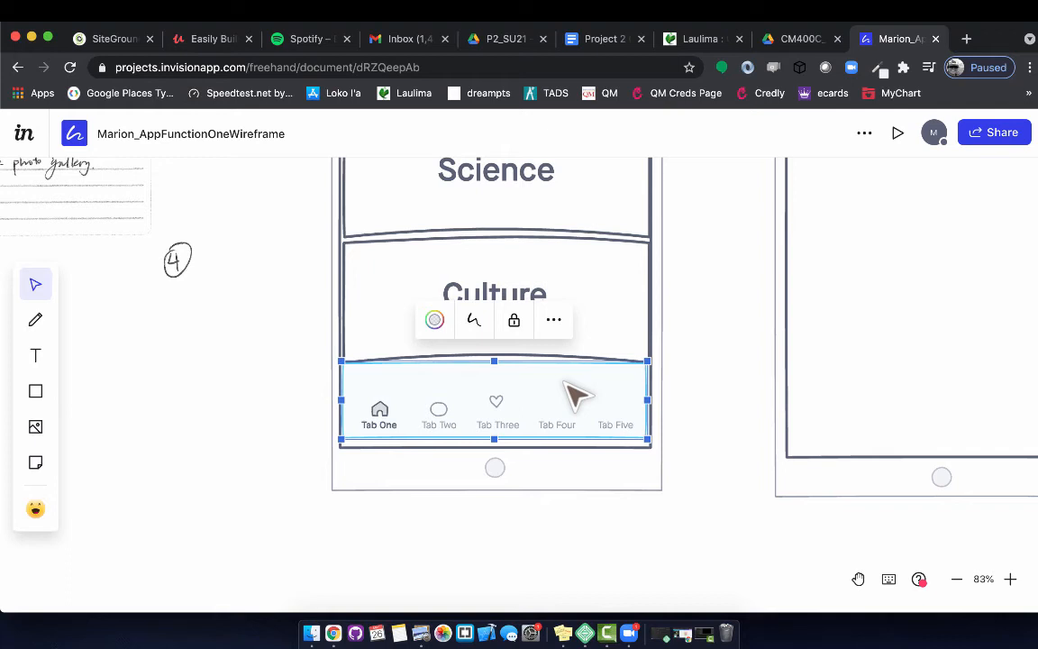
Step: Select and copy the icon above Tab Four in the wireframe kit's Mobile footer tabs
{"action": "double_click", "coordinate": [437, 412]}
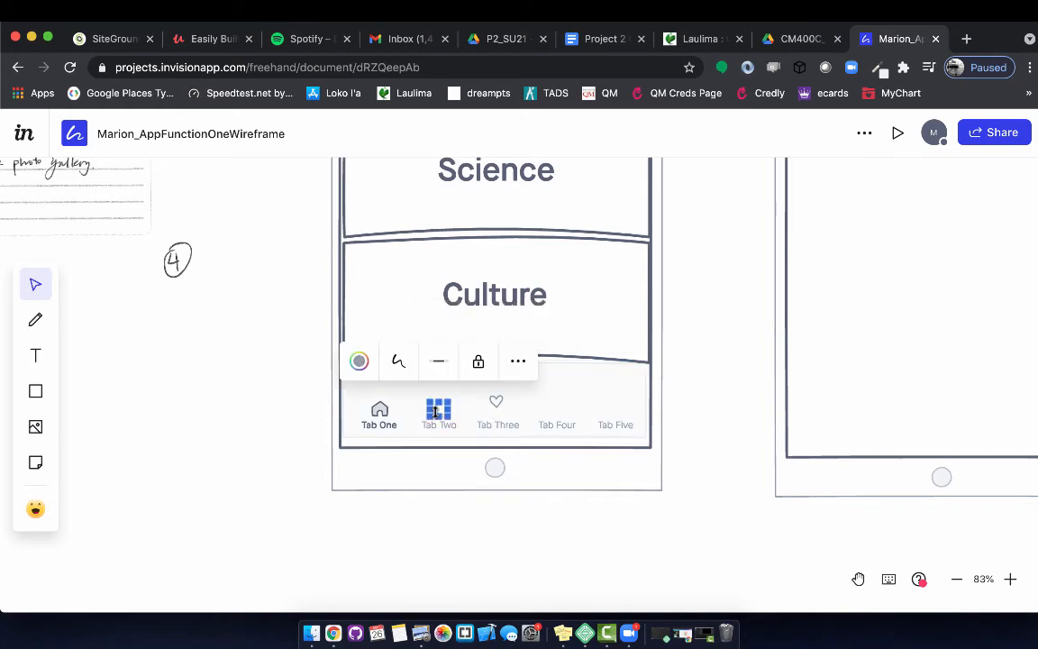
{"action": "scroll", "coordinate": [604, 385], "scroll_direction": "up", "scroll_amount": 20}
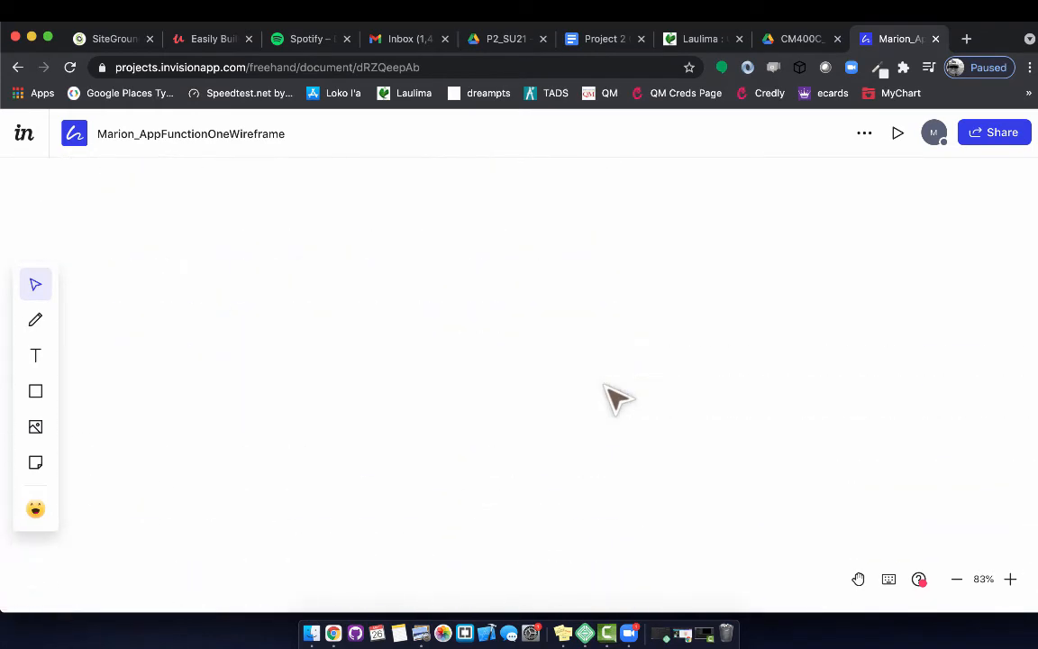
{"action": "scroll", "coordinate": [605, 386], "scroll_direction": "up", "scroll_amount": 20}
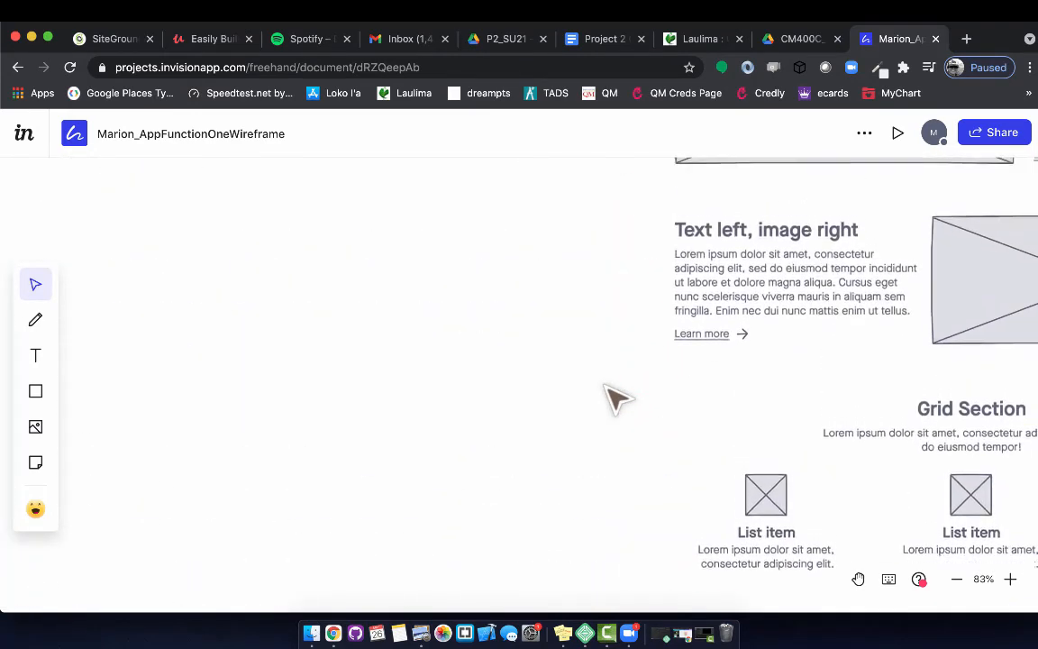
{"action": "scroll", "coordinate": [618, 397], "scroll_direction": "up", "scroll_amount": 6}
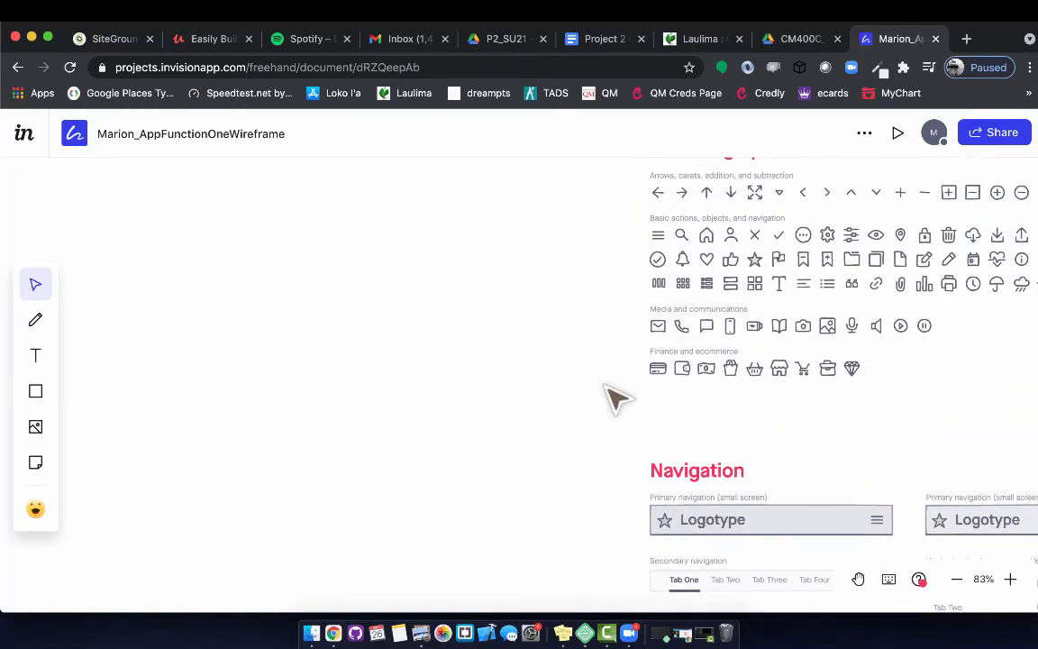
{"action": "scroll", "coordinate": [618, 397], "scroll_direction": "up", "scroll_amount": 15}
{"action": "scroll", "coordinate": [618, 397], "scroll_direction": "right", "scroll_amount": 5}
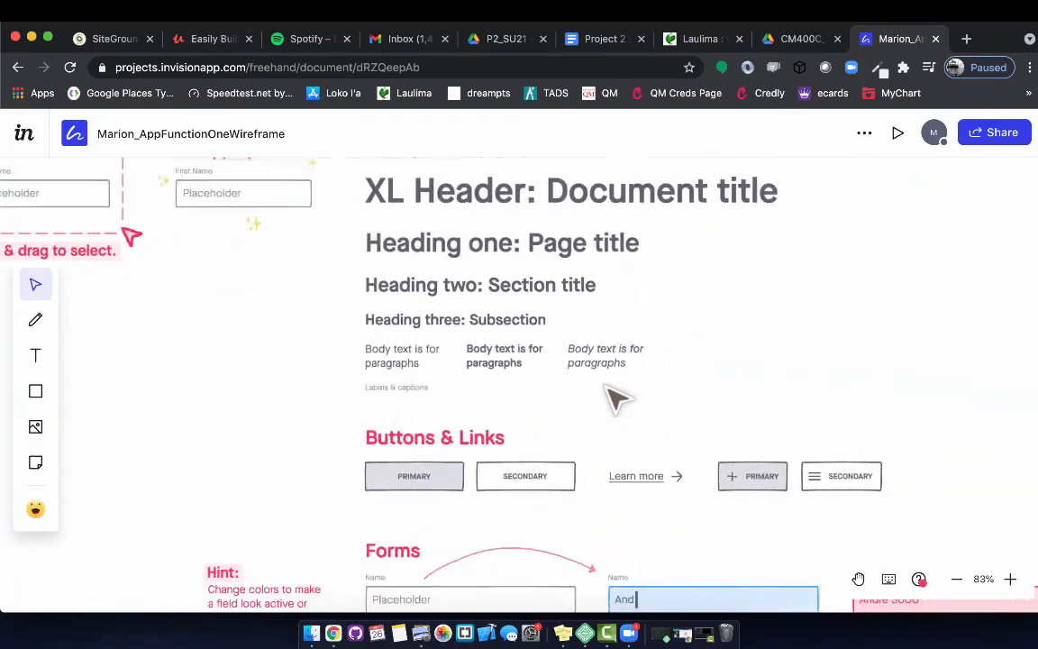
{"action": "scroll", "coordinate": [618, 397], "scroll_direction": "down", "scroll_amount": 8}
{"action": "scroll", "coordinate": [618, 397], "scroll_direction": "right", "scroll_amount": 2}
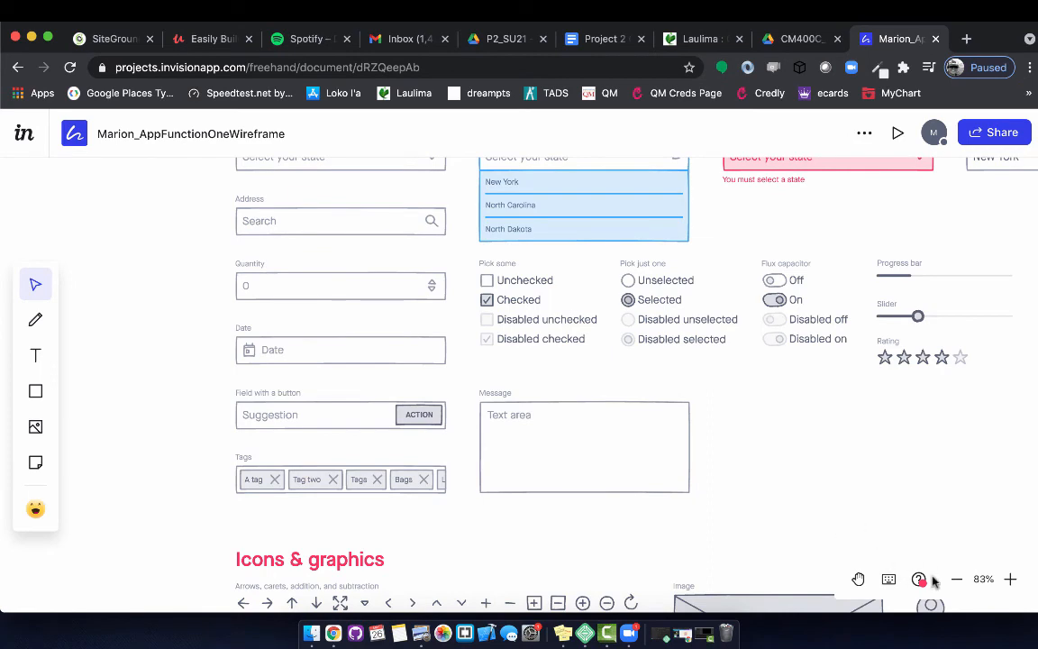
{"action": "left_click", "coordinate": [958, 583]}
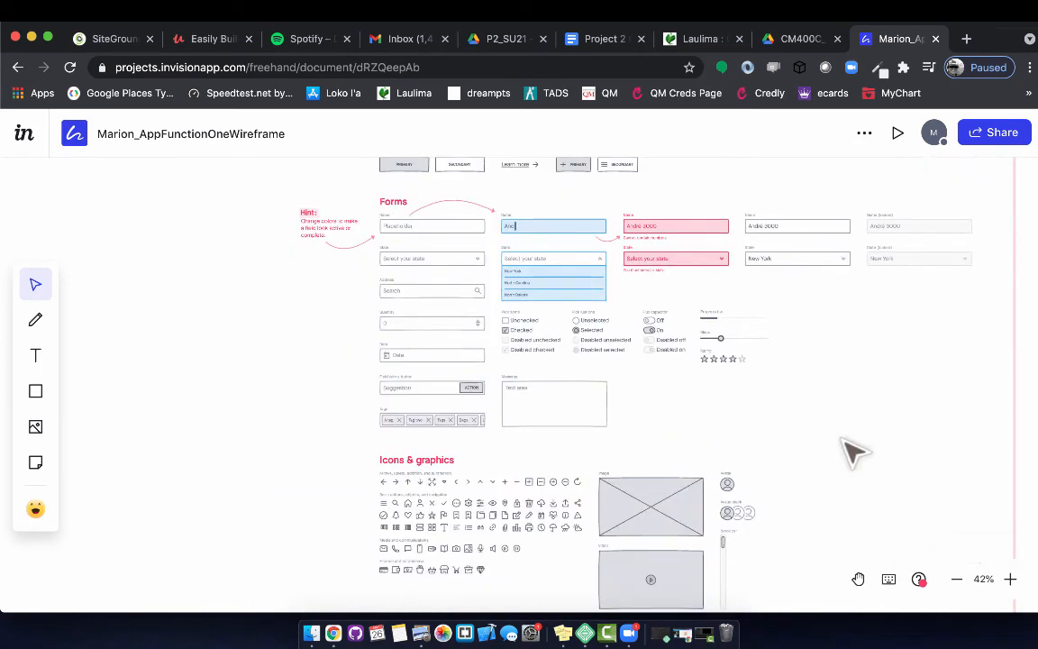
{"action": "scroll", "coordinate": [852, 454], "scroll_direction": "down", "scroll_amount": 8}
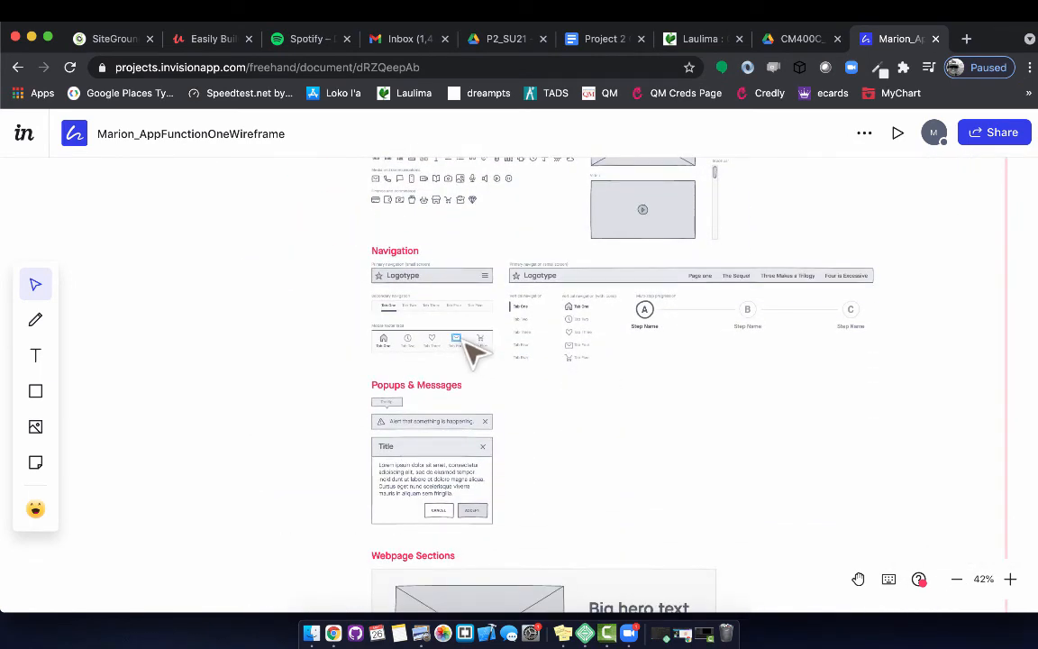
{"action": "left_click", "coordinate": [458, 340]}
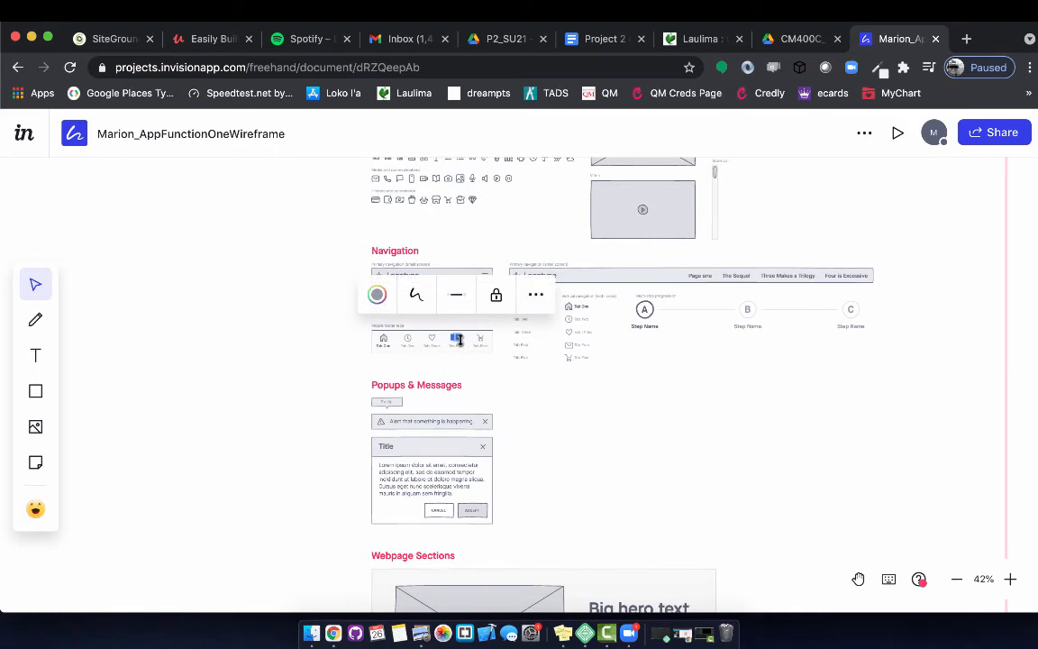
Step: Paste the copied icon above Tab Four in the Screen 1 footer
{"action": "scroll", "coordinate": [459, 340], "scroll_direction": "down", "scroll_amount": 20}
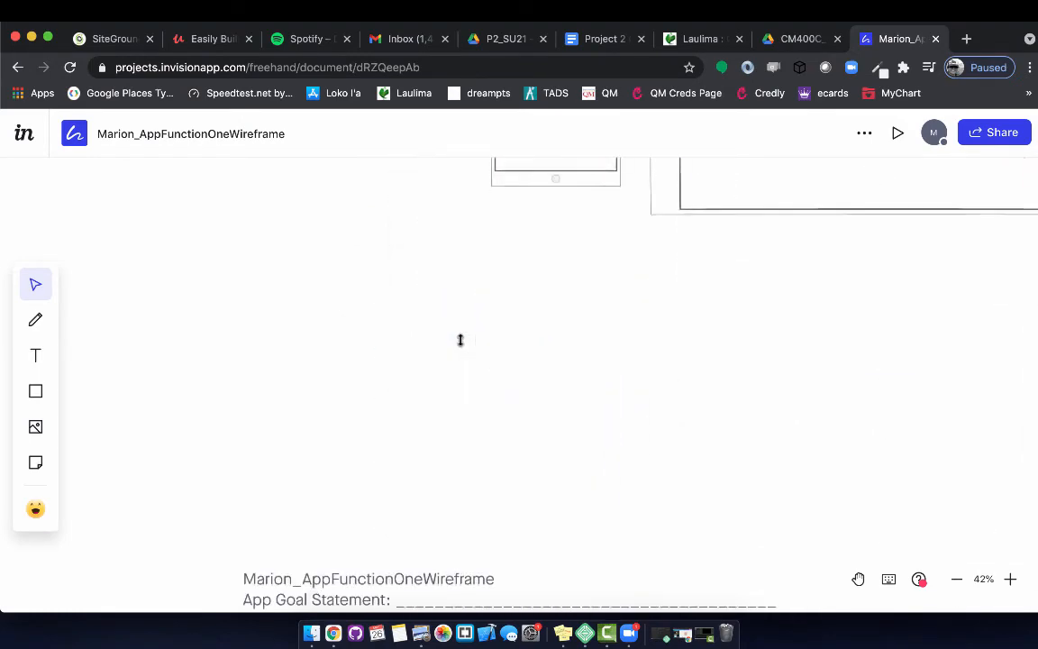
{"action": "scroll", "coordinate": [460, 340], "scroll_direction": "down", "scroll_amount": 10}
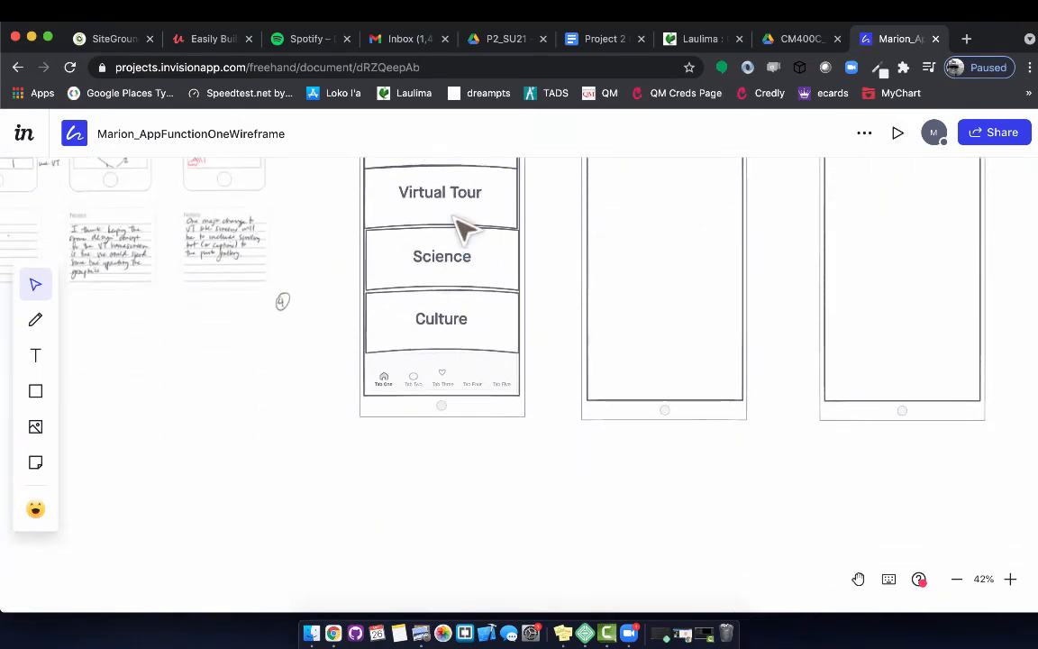
{"action": "left_click", "coordinate": [470, 371]}
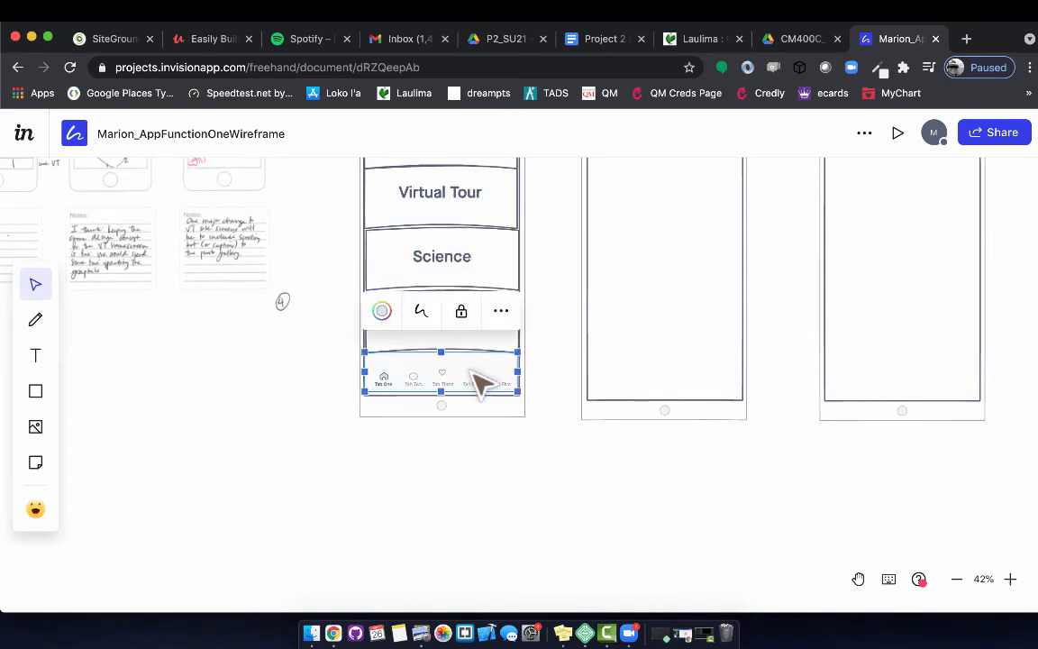
{"action": "double_click", "coordinate": [470, 370]}
{"action": "left_click", "coordinate": [502, 430]}
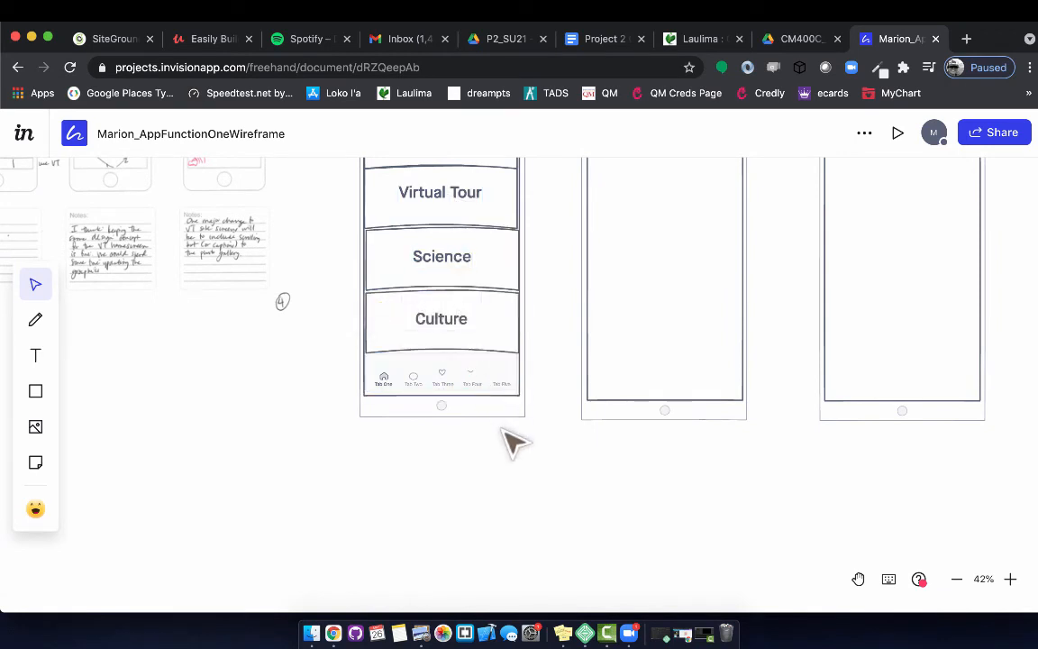
Step: Delete the Tab Five label and shift the Tab Four label and its icon right toward the footer's edge
{"action": "left_click", "coordinate": [503, 383]}
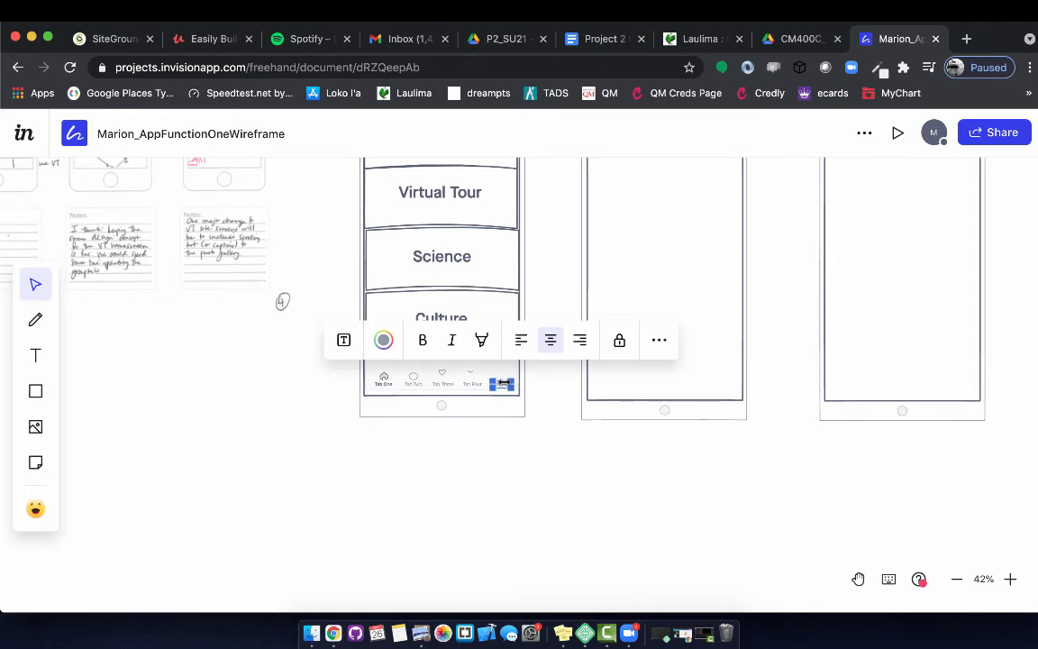
{"action": "key", "text": "Delete"}
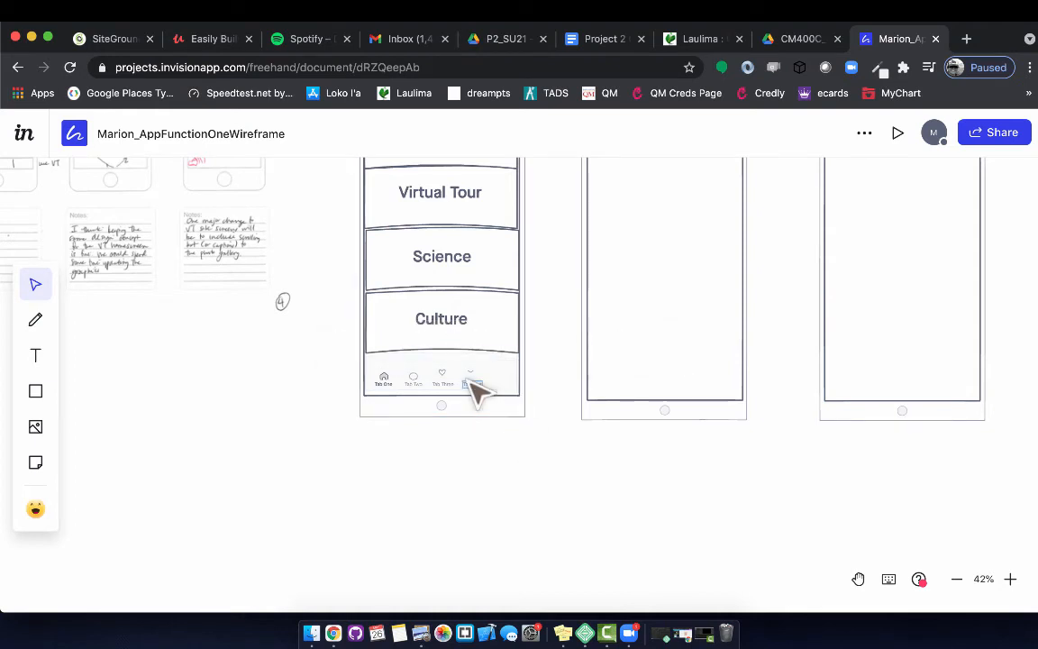
{"action": "left_click", "coordinate": [1015, 581]}
{"action": "left_click", "coordinate": [1014, 581]}
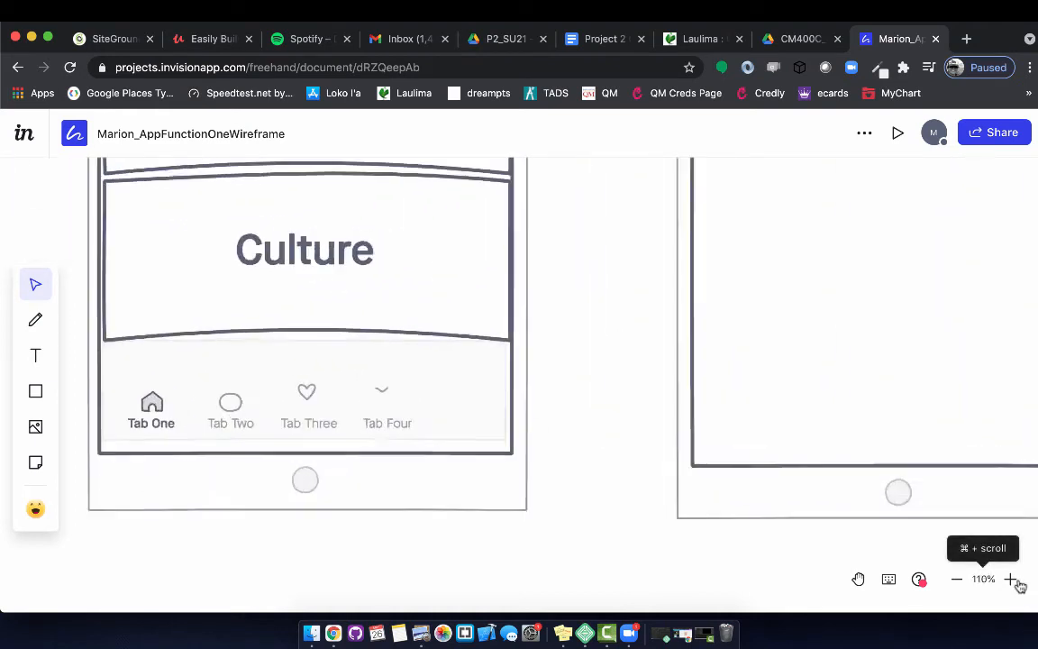
{"action": "scroll", "coordinate": [577, 452], "scroll_direction": "left", "scroll_amount": 3}
{"action": "left_click", "coordinate": [579, 450]}
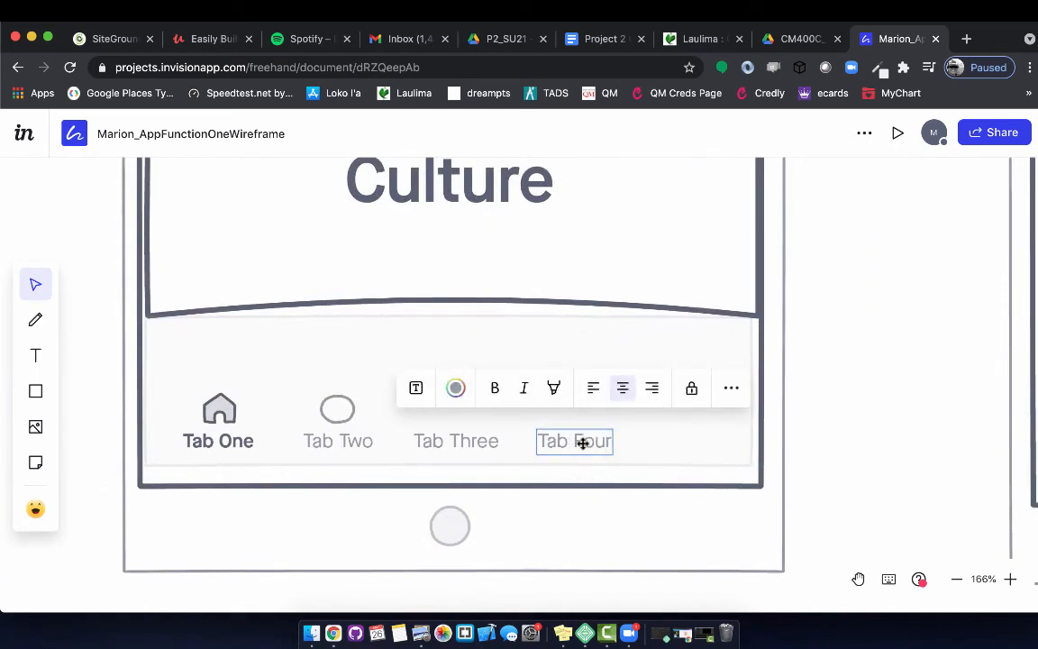
{"action": "left_click_drag", "start_coordinate": [581, 440], "coordinate": [671, 442]}
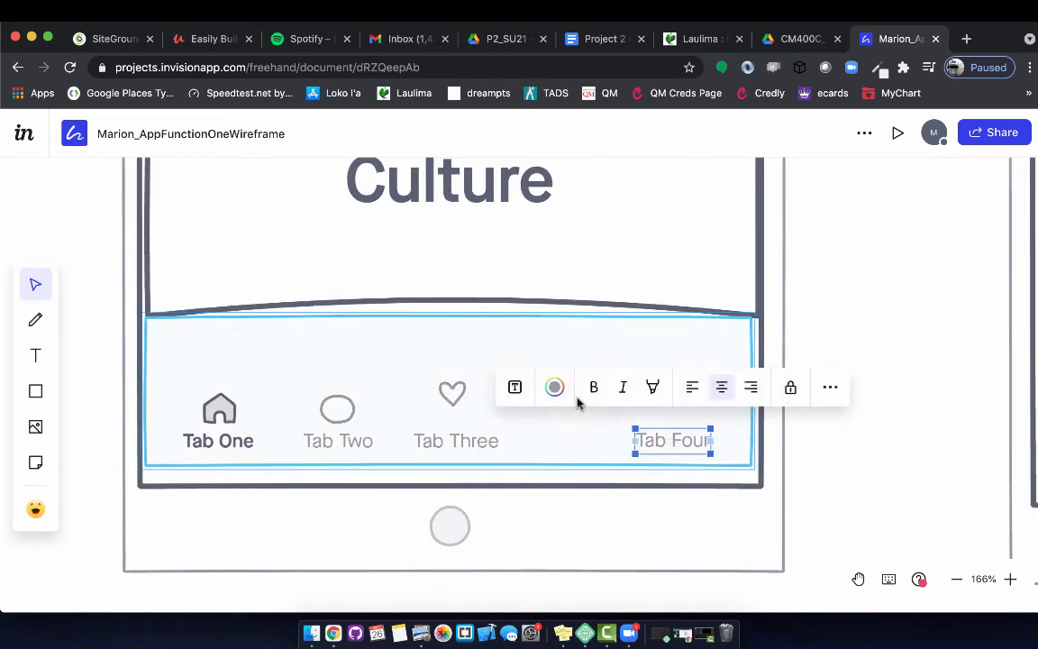
{"action": "left_click", "coordinate": [565, 392]}
{"action": "left_click_drag", "start_coordinate": [565, 389], "coordinate": [637, 386]}
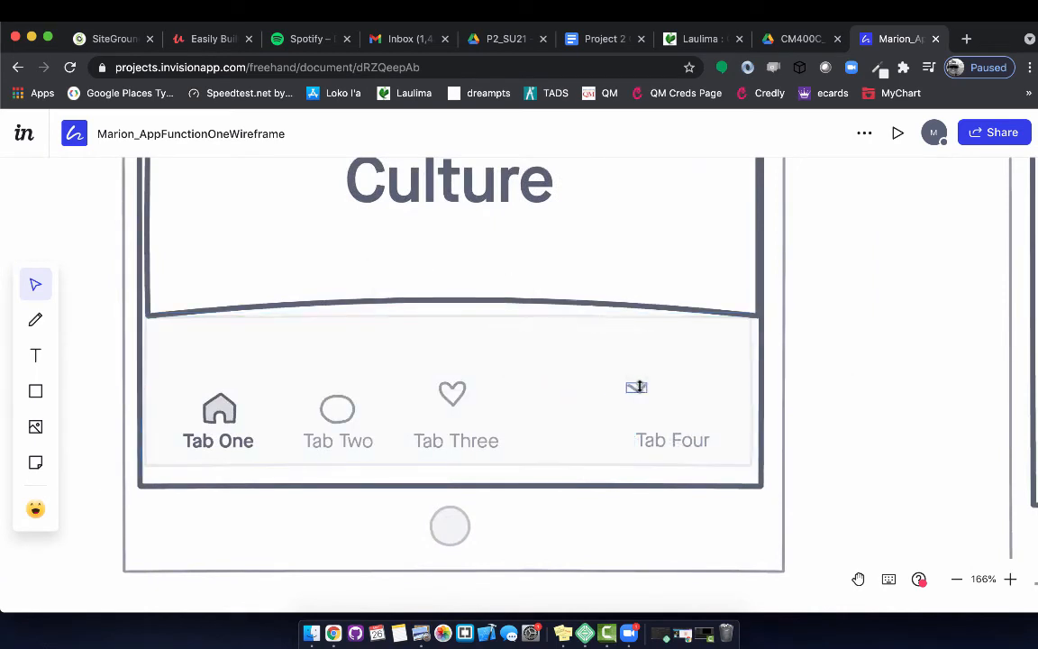
Step: Shift the Tab Three label and its heart icon right to sit closer to Tab Four
{"action": "left_click", "coordinate": [474, 435]}
{"action": "left_click", "coordinate": [471, 435]}
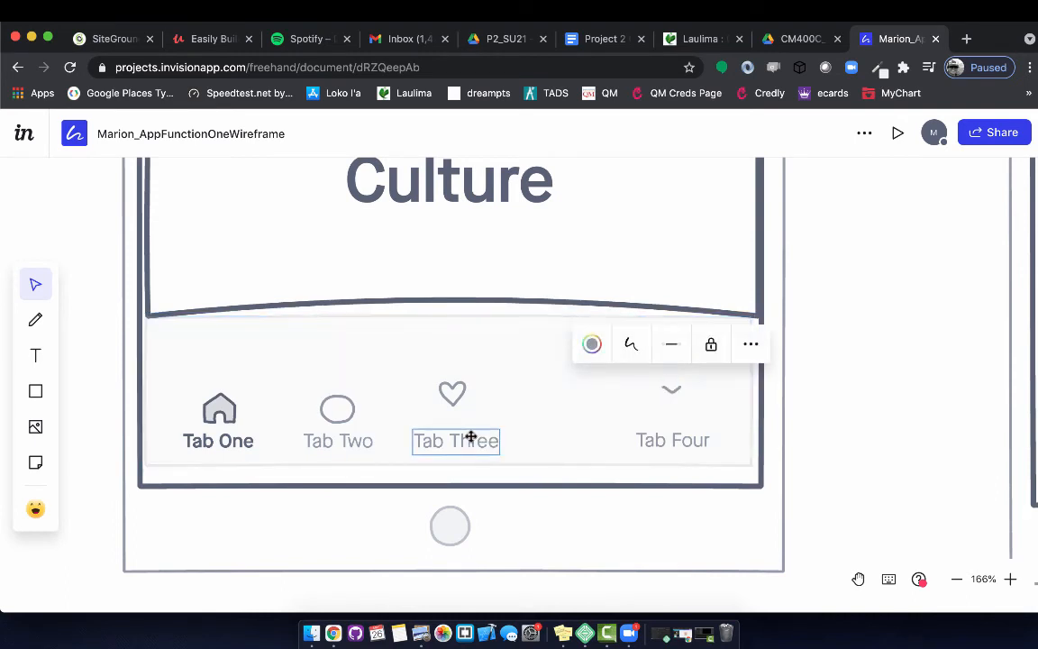
{"action": "left_click_drag", "start_coordinate": [470, 436], "coordinate": [534, 438]}
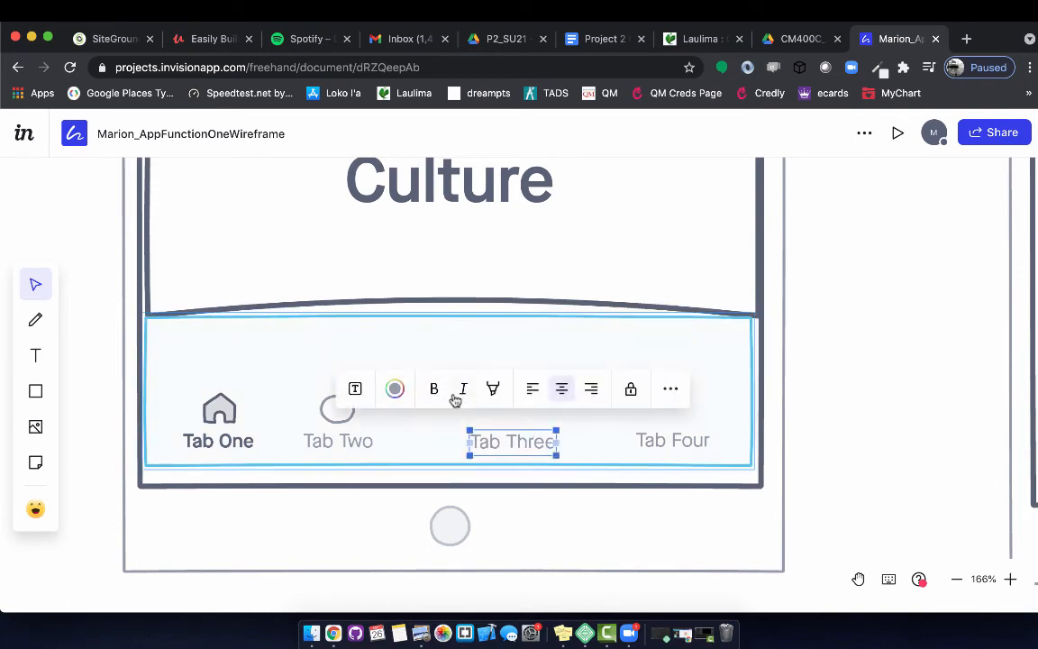
{"action": "left_click", "coordinate": [446, 411]}
{"action": "left_click", "coordinate": [453, 394]}
{"action": "left_click_drag", "start_coordinate": [454, 394], "coordinate": [511, 387]}
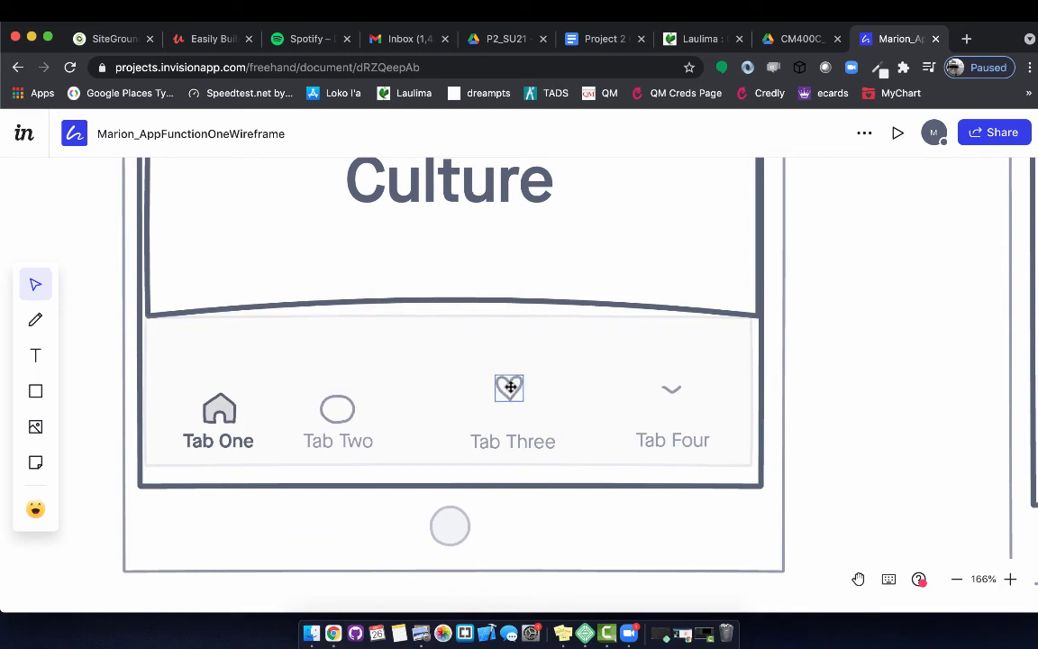
Step: Move the Tab Two label right to even out the tab spacing and center its oval icon above it
{"action": "left_click", "coordinate": [351, 415]}
{"action": "left_click_drag", "start_coordinate": [347, 438], "coordinate": [341, 415]}
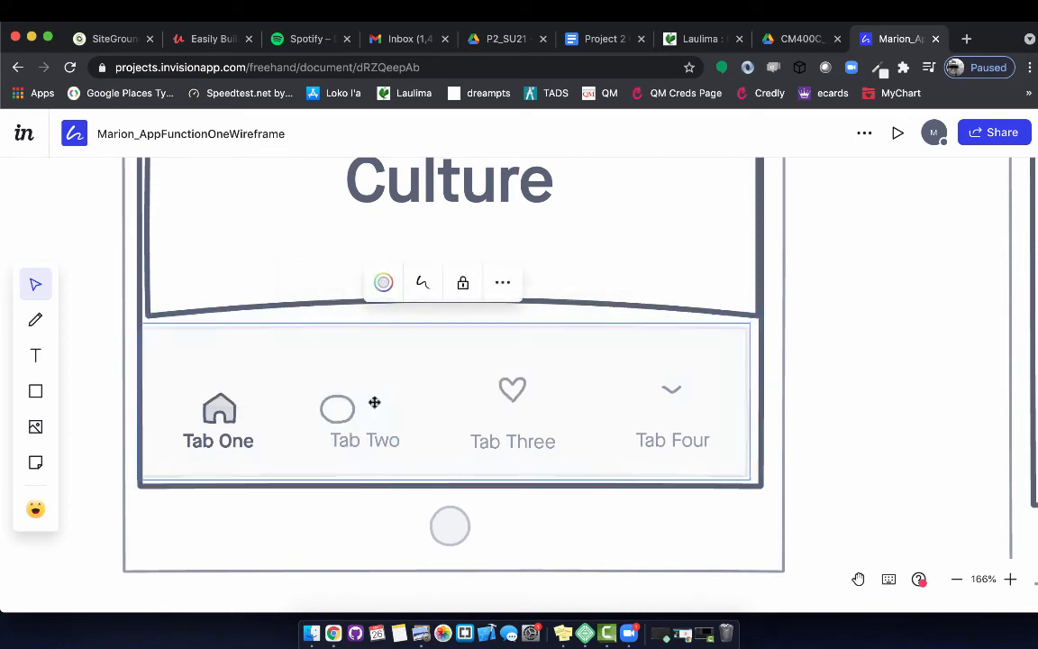
{"action": "left_click", "coordinate": [347, 412]}
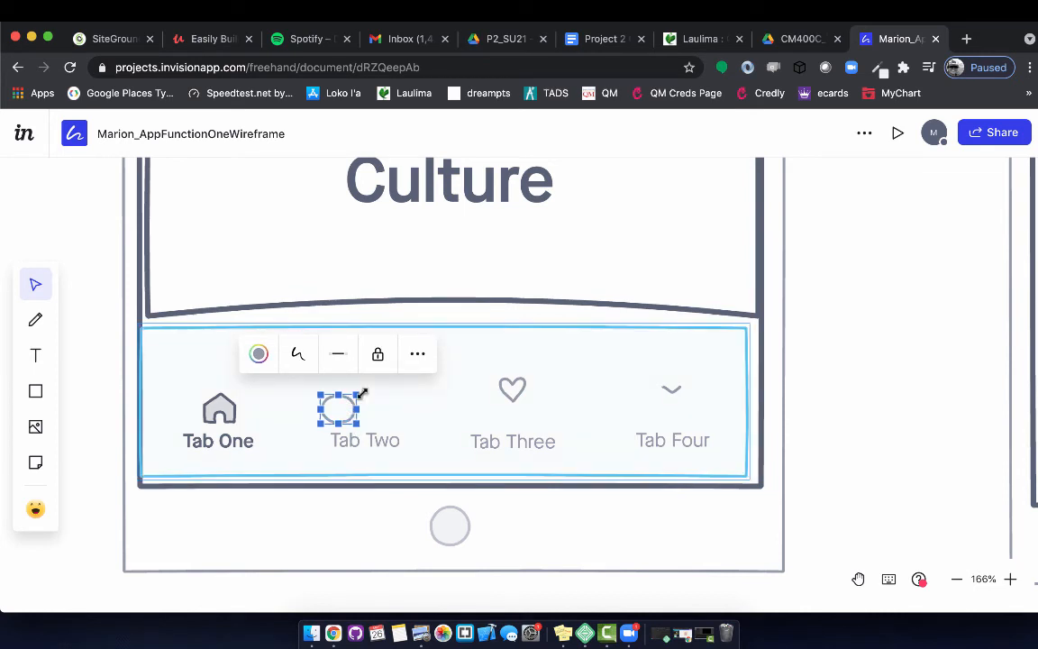
{"action": "key", "text": "Right"}
{"action": "key", "text": "Right"}
{"action": "key", "text": "Right"}
{"action": "key", "text": "Right"}
{"action": "key", "text": "Right"}
{"action": "key", "text": "Right"}
{"action": "key", "text": "Right"}
{"action": "key", "text": "Right"}
{"action": "key", "text": "Right"}
{"action": "key", "text": "Right"}
{"action": "key", "text": "Right"}
{"action": "key", "text": "Right"}
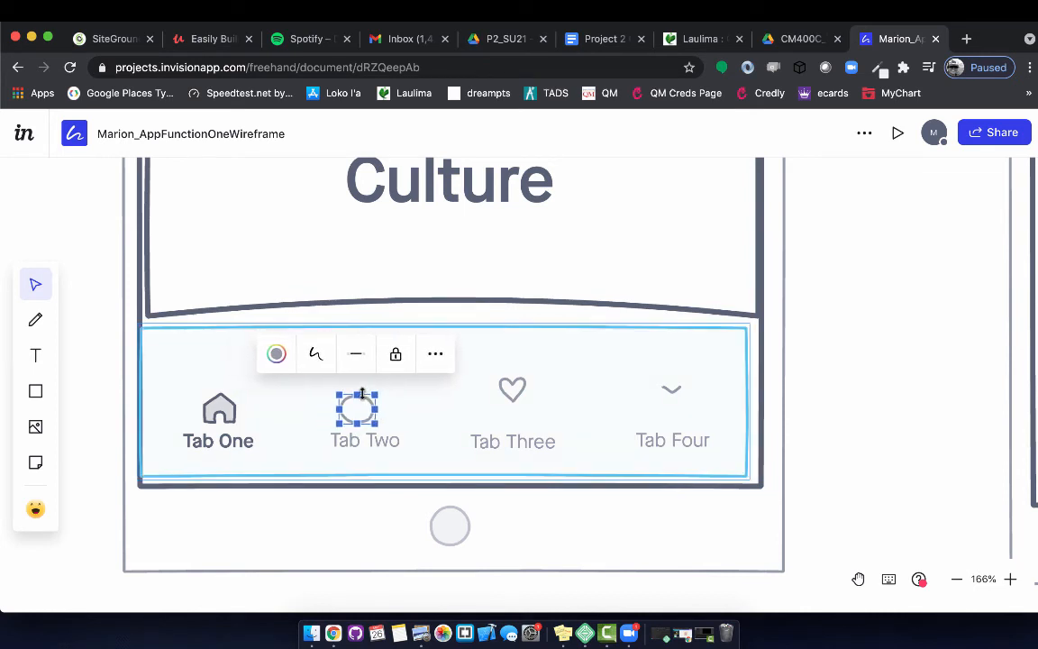
{"action": "key", "text": "Right"}
{"action": "key", "text": "Right"}
{"action": "key", "text": "Right"}
{"action": "key", "text": "Right"}
{"action": "key", "text": "Right"}
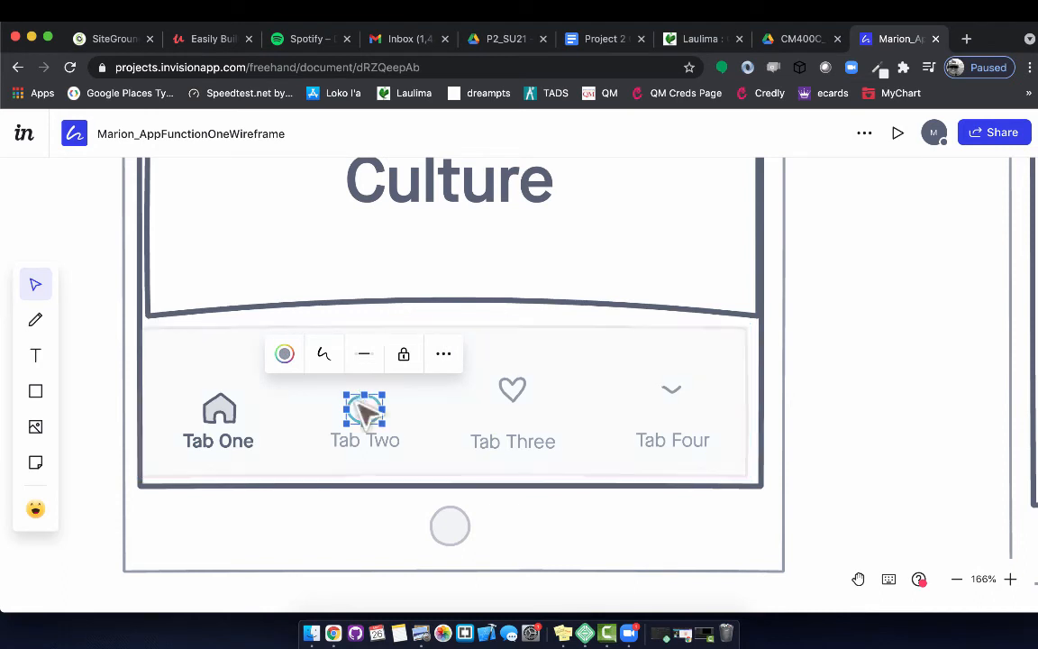
Step: Lower the heart icon closer to the Tab Three label, level with the other tab icons
{"action": "left_click", "coordinate": [519, 384]}
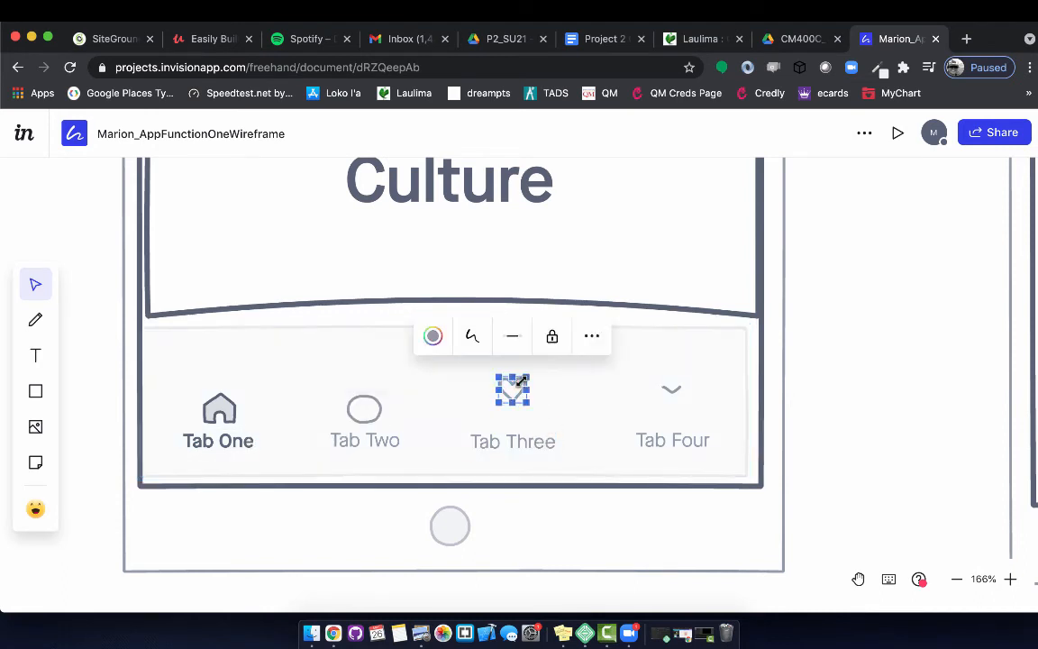
{"action": "left_click_drag", "start_coordinate": [521, 378], "coordinate": [524, 389]}
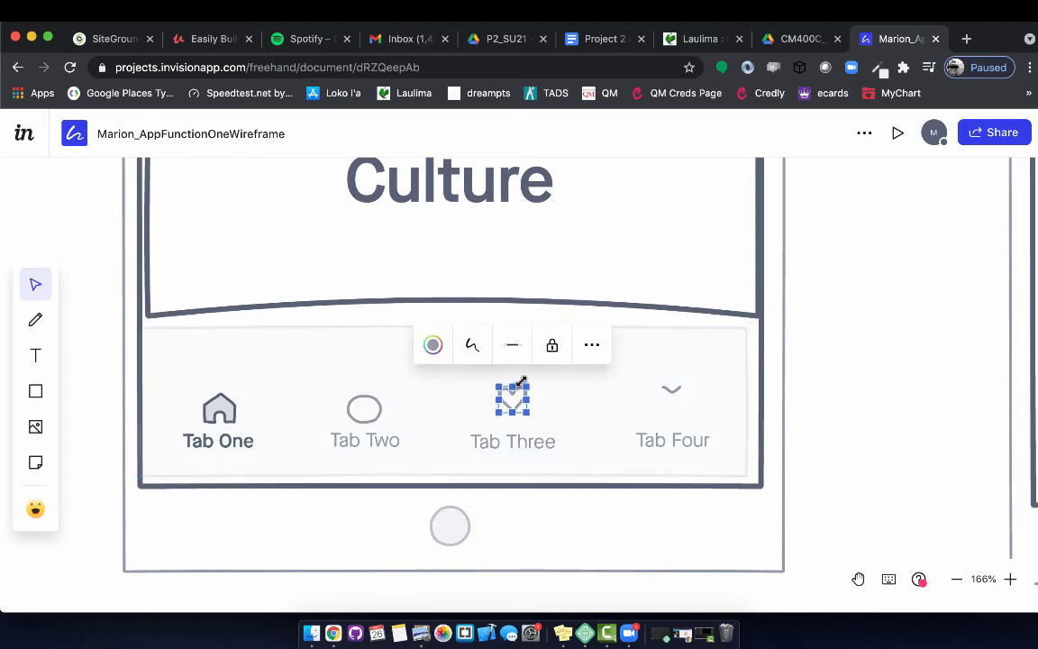
{"action": "left_click", "coordinate": [512, 417]}
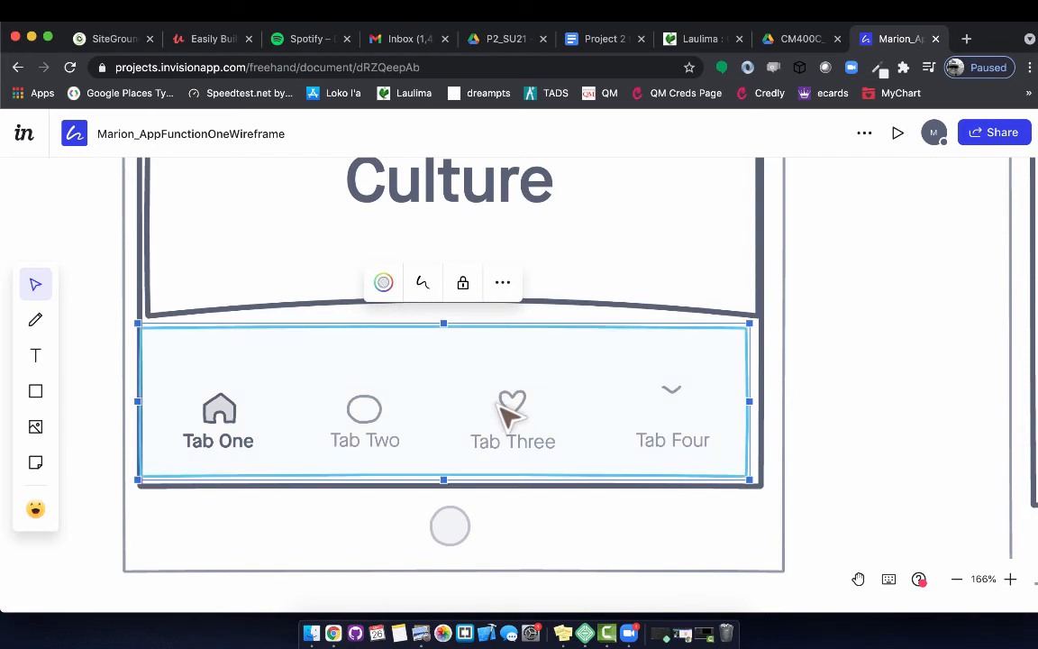
Step: Color the oval icon above Tab Two red with the transparent fill option
{"action": "left_click", "coordinate": [368, 411]}
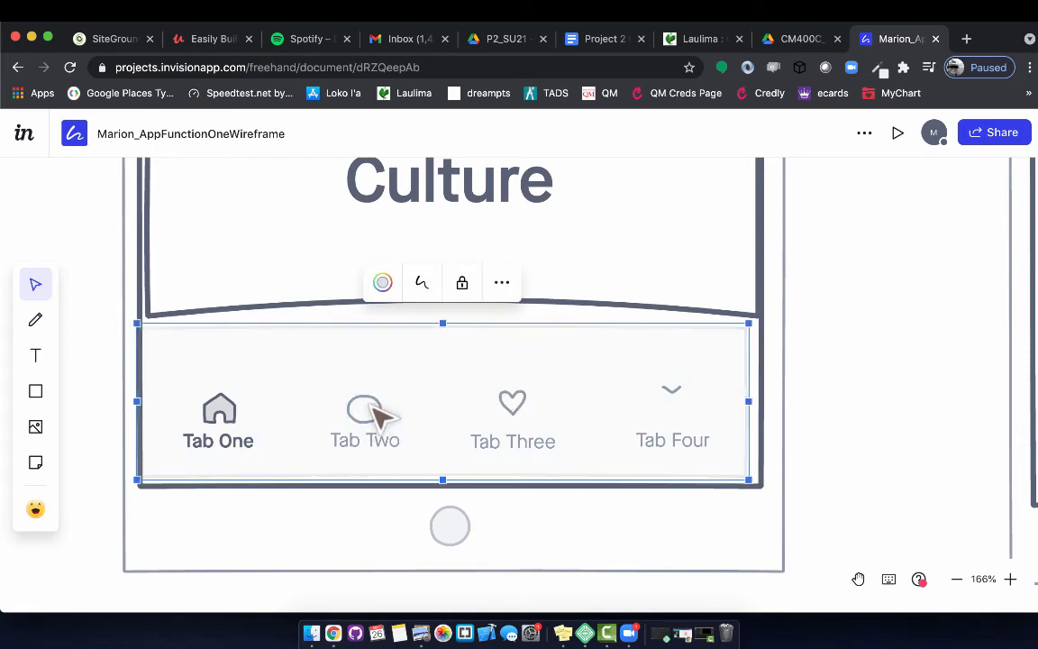
{"action": "left_click", "coordinate": [382, 416]}
{"action": "left_click", "coordinate": [285, 354]}
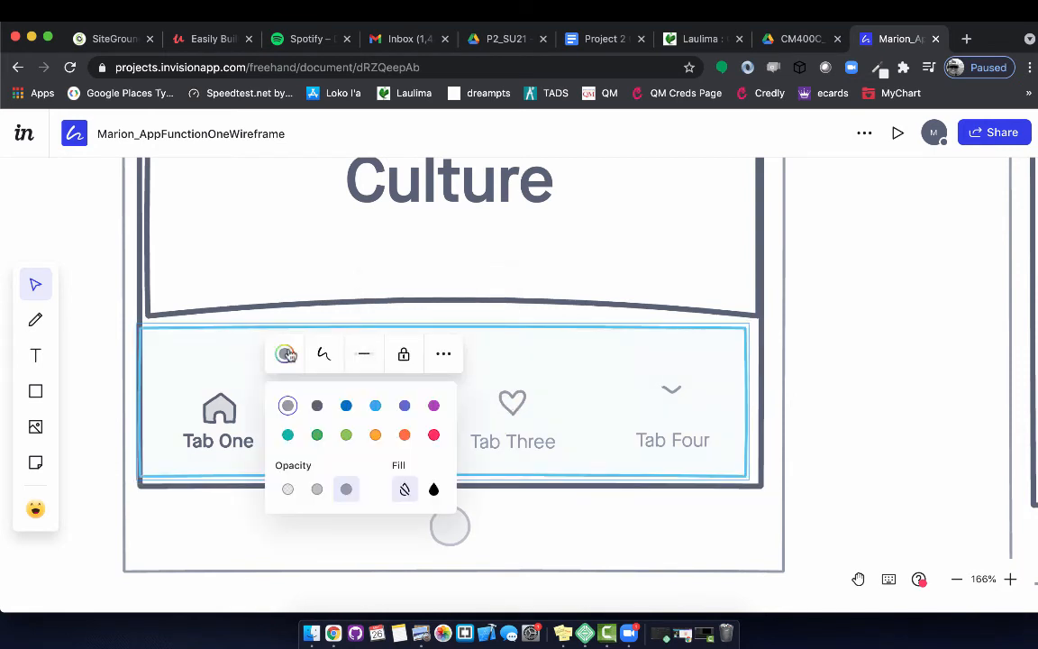
{"action": "left_click", "coordinate": [433, 489]}
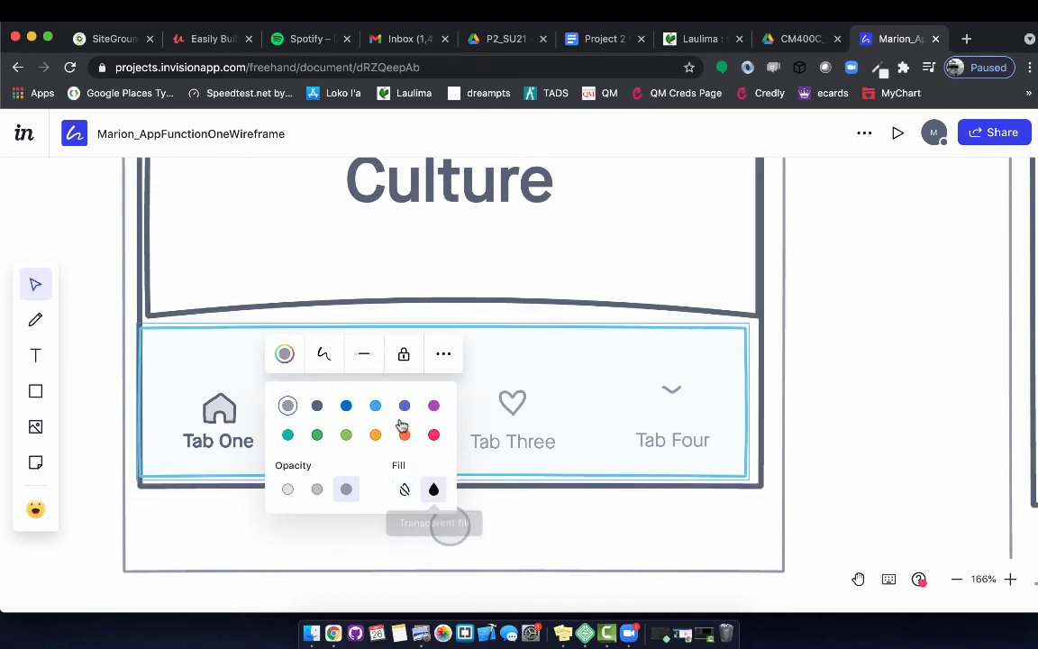
{"action": "left_click", "coordinate": [433, 435]}
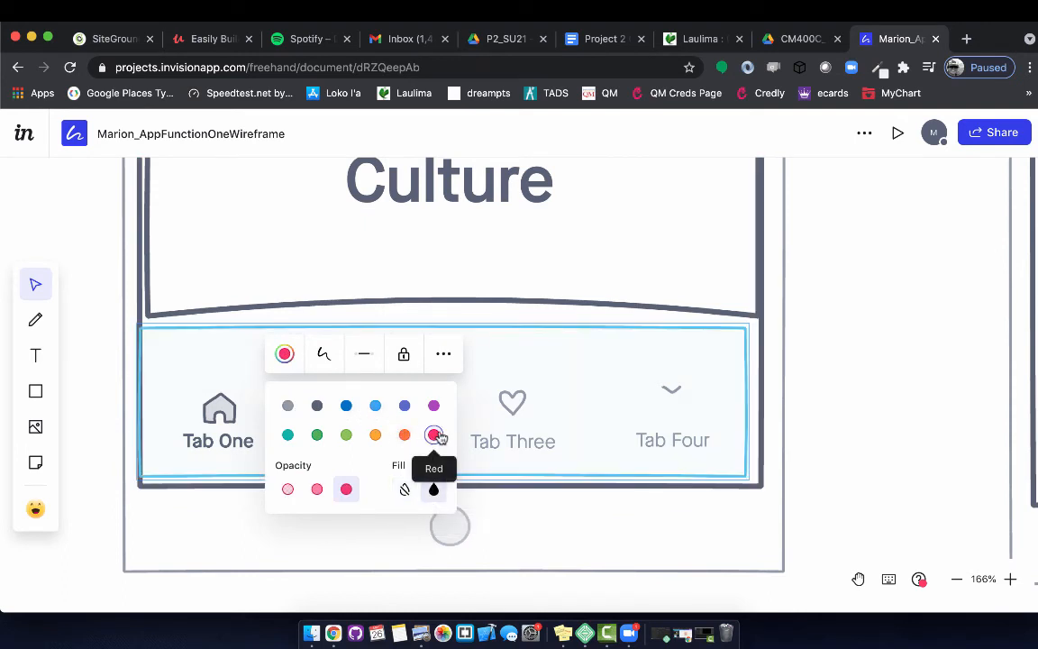
{"action": "left_click", "coordinate": [588, 530]}
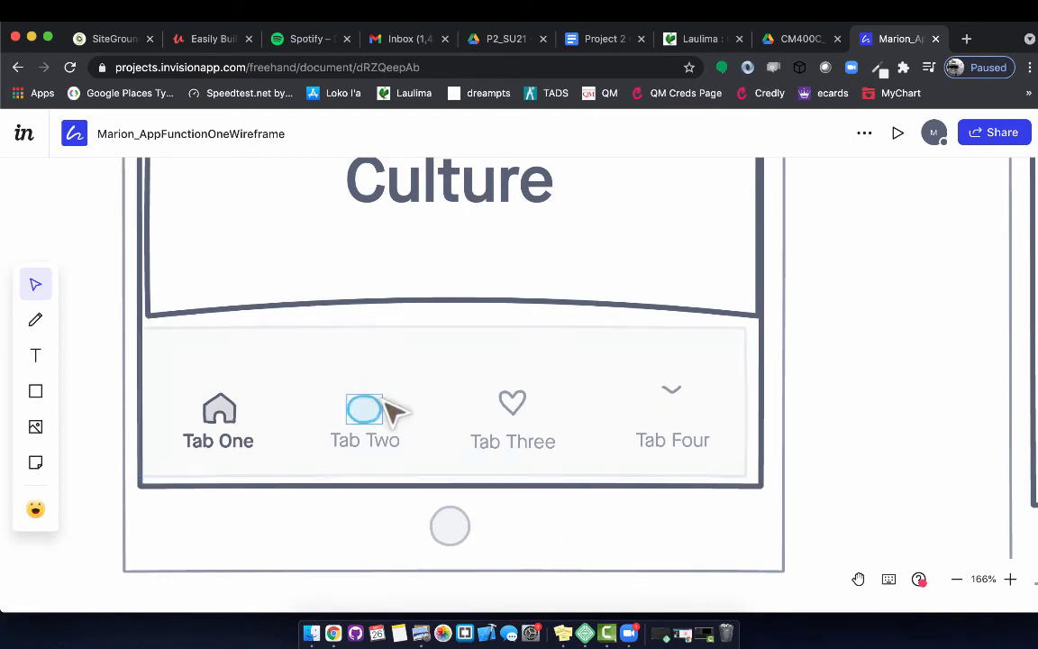
{"action": "left_click", "coordinate": [403, 419]}
{"action": "double_click", "coordinate": [378, 413]}
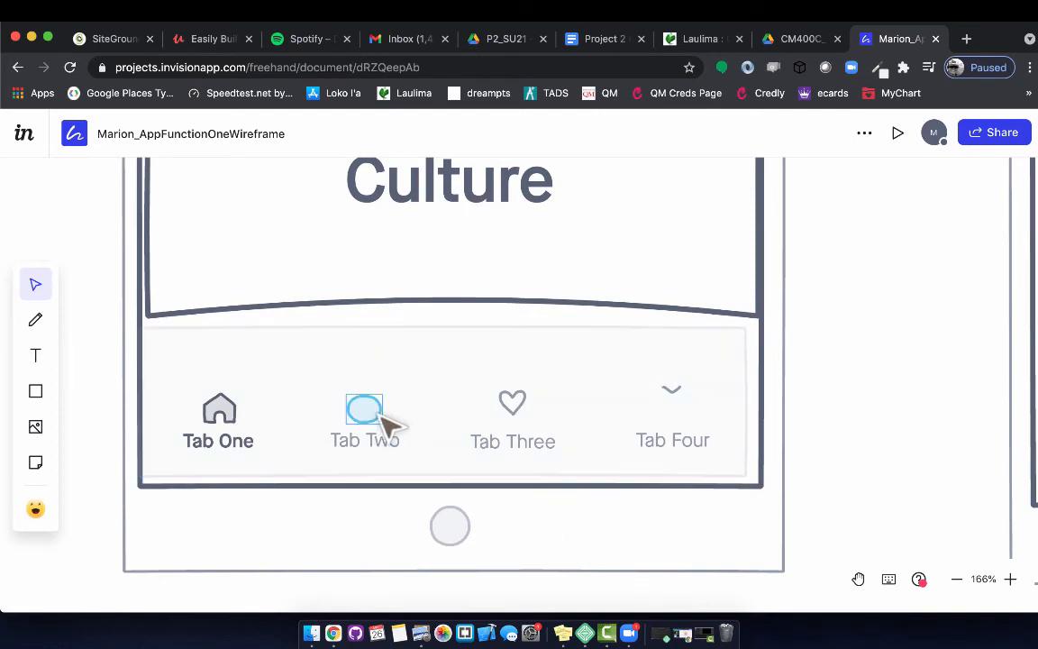
Step: Rename the Tab One footer label to "Home" and shift it back under the house icon
{"action": "left_click", "coordinate": [452, 397]}
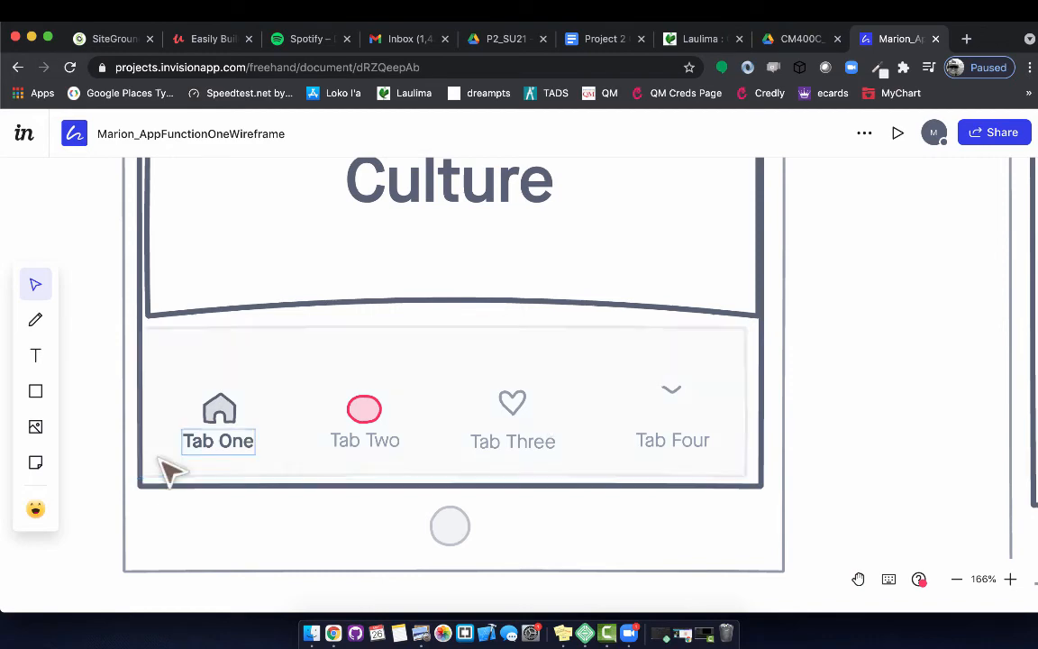
{"action": "scroll", "coordinate": [208, 447], "scroll_direction": "up", "scroll_amount": 8}
{"action": "scroll", "coordinate": [209, 447], "scroll_direction": "up", "scroll_amount": 5}
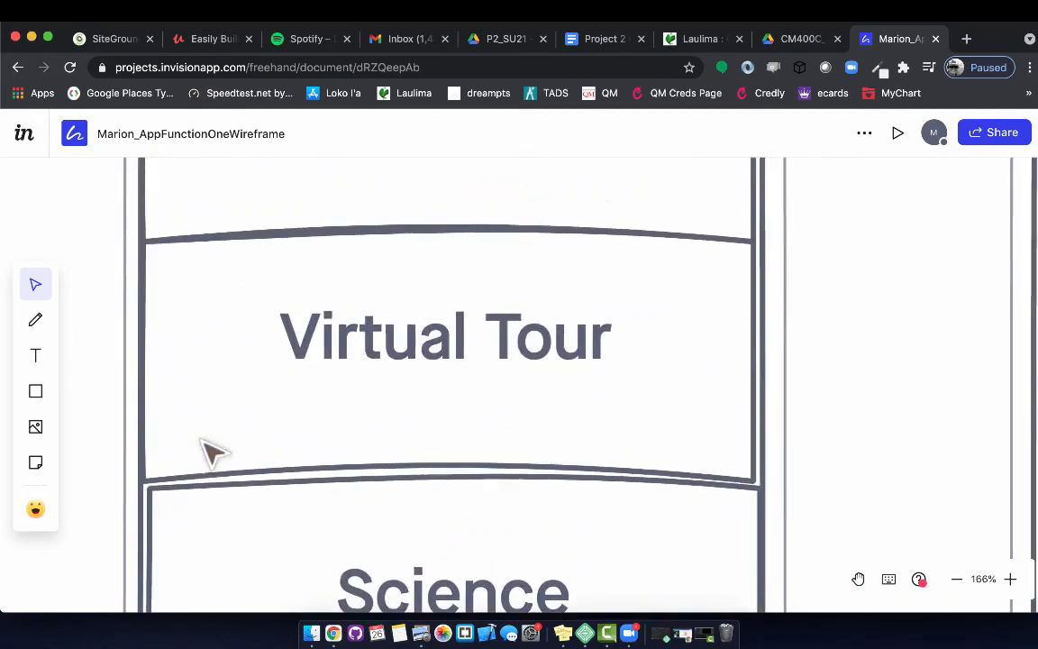
{"action": "scroll", "coordinate": [209, 447], "scroll_direction": "down", "scroll_amount": 15}
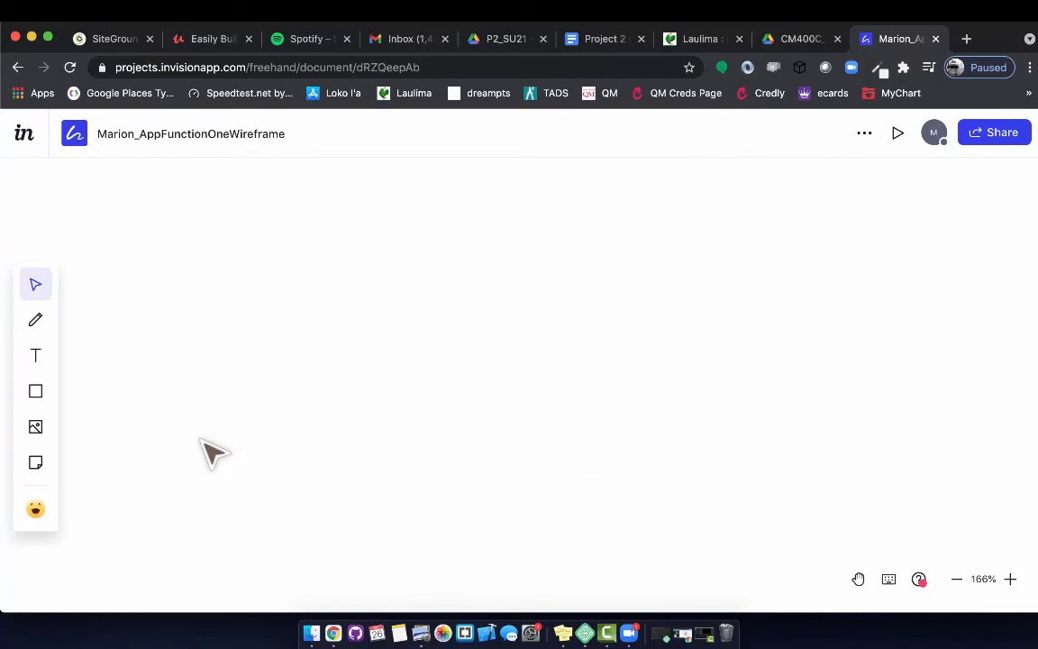
{"action": "scroll", "coordinate": [208, 447], "scroll_direction": "up", "scroll_amount": 4}
{"action": "double_click", "coordinate": [262, 238]}
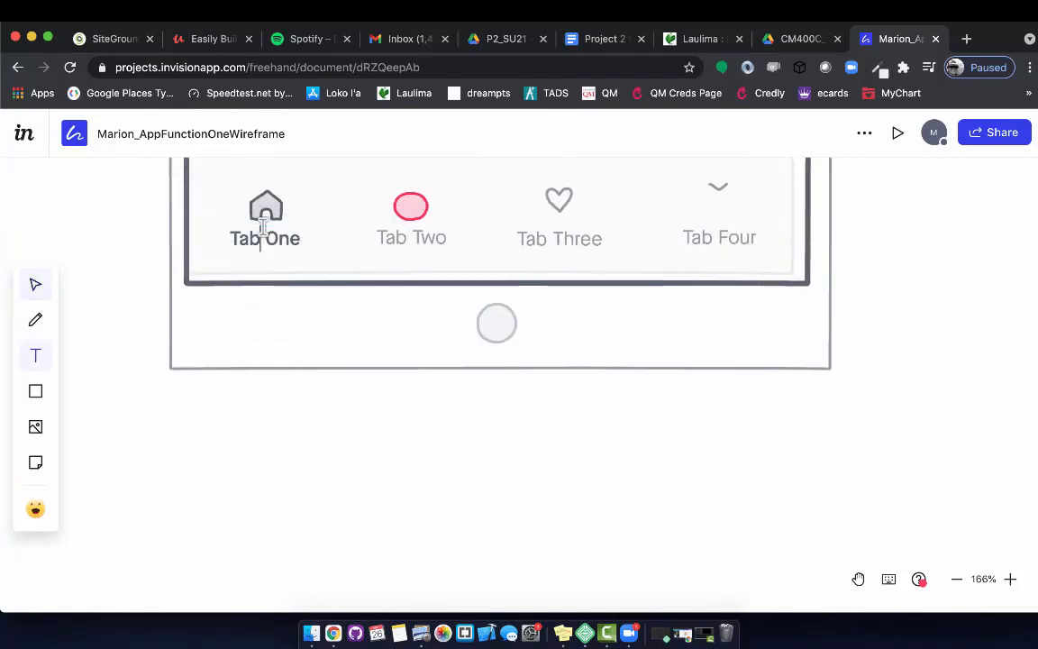
{"action": "key", "text": "super+a"}
{"action": "type", "text": "Hom"}
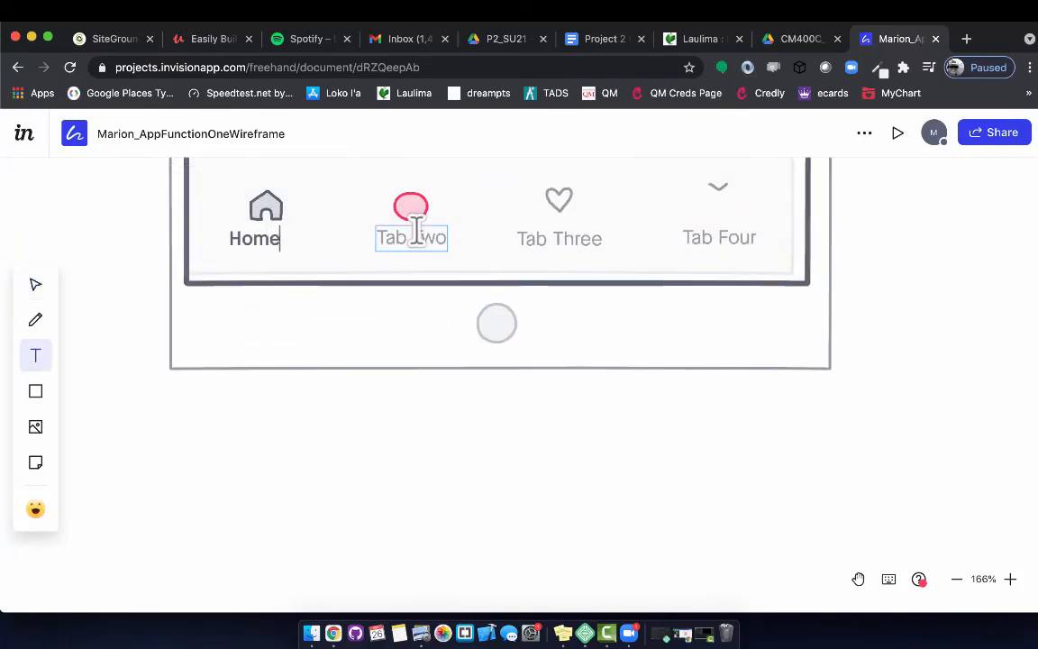
{"action": "key", "text": "super+a"}
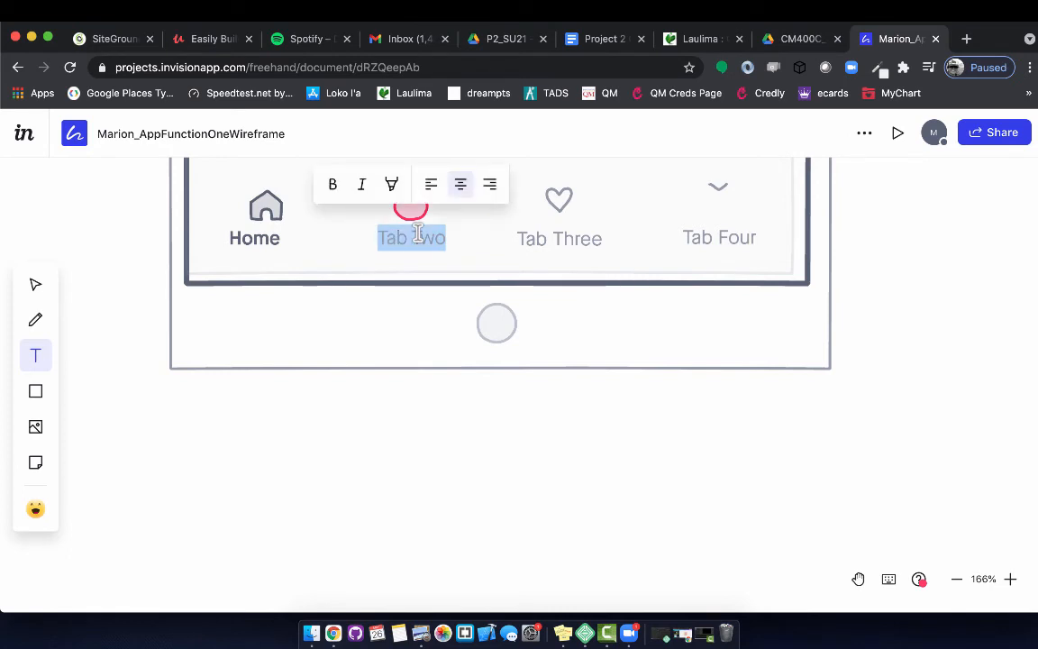
{"action": "left_click", "coordinate": [267, 235]}
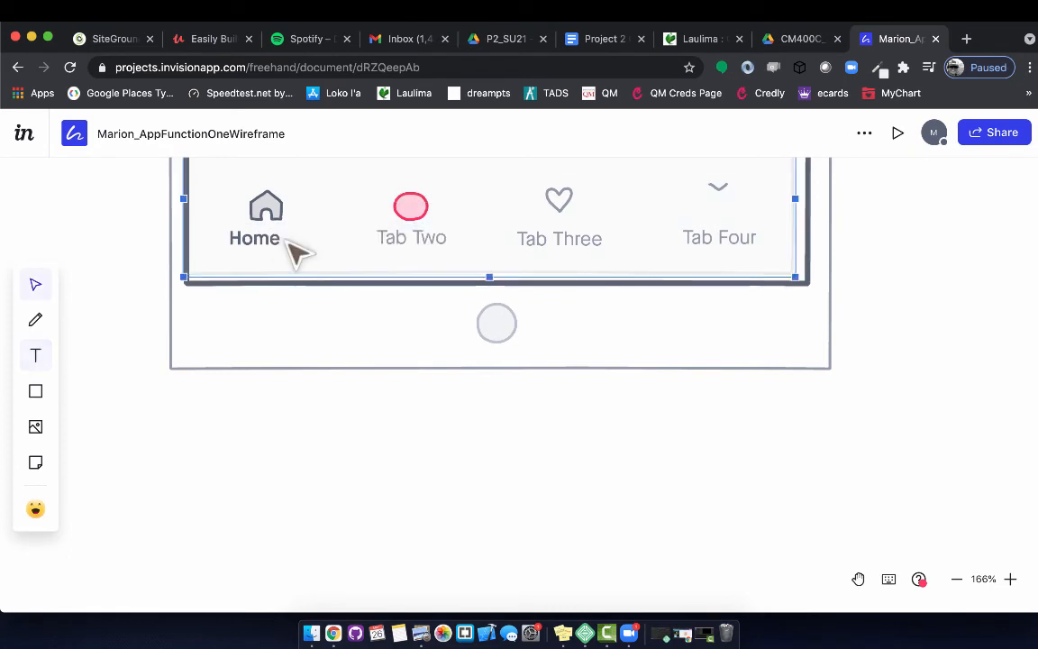
{"action": "double_click", "coordinate": [274, 240]}
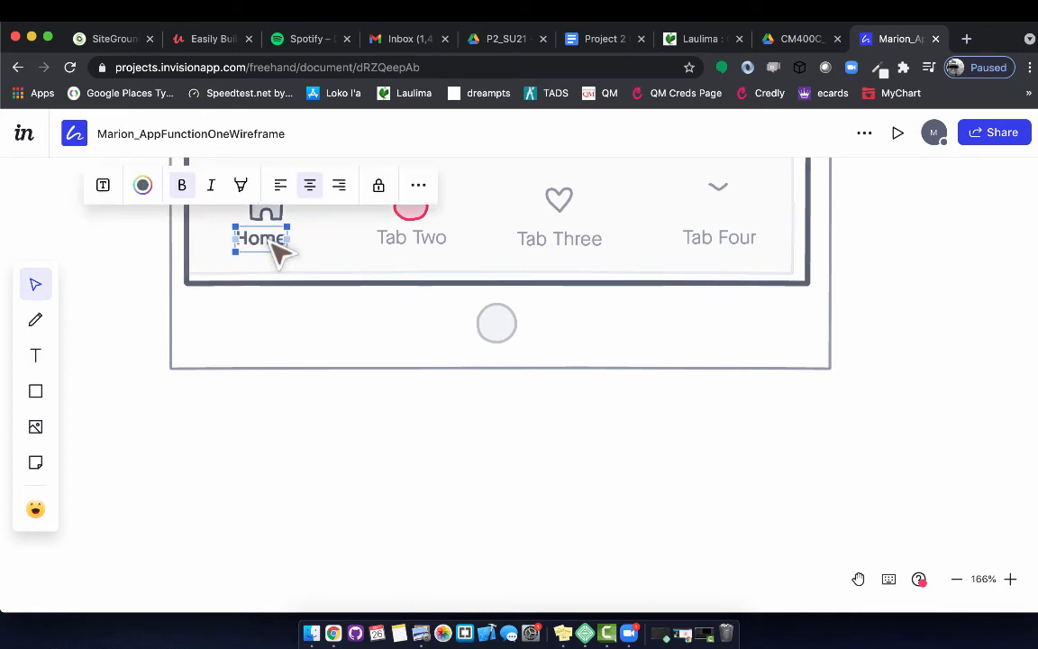
Step: Rename the Tab Two footer label to "Walking Tour" to match the first item in the home screen list
{"action": "double_click", "coordinate": [441, 243]}
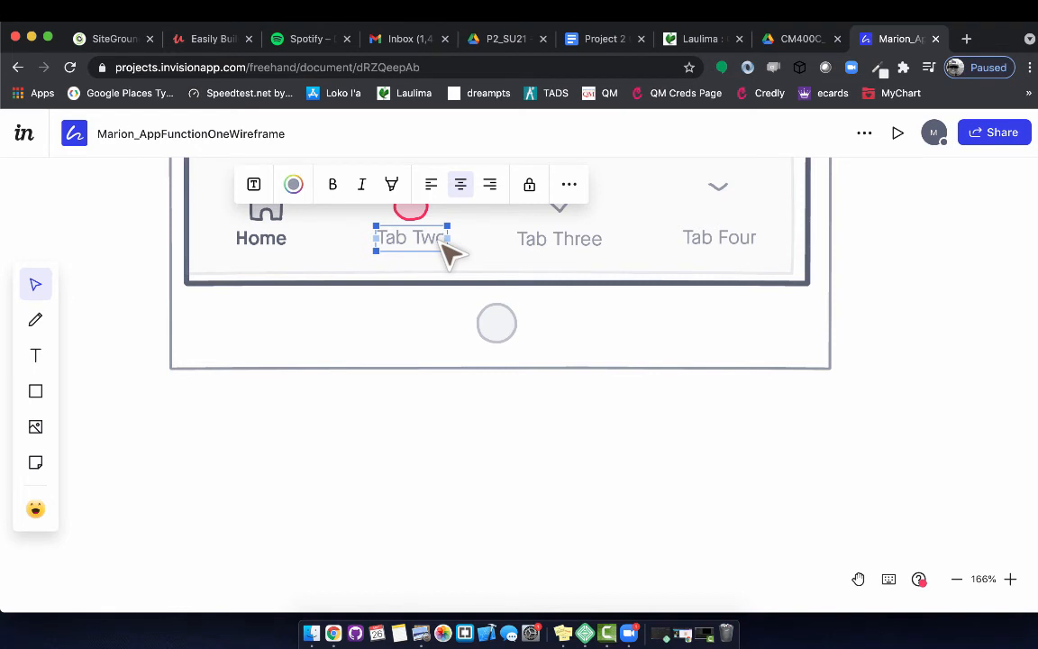
{"action": "scroll", "coordinate": [447, 251], "scroll_direction": "up", "scroll_amount": 15}
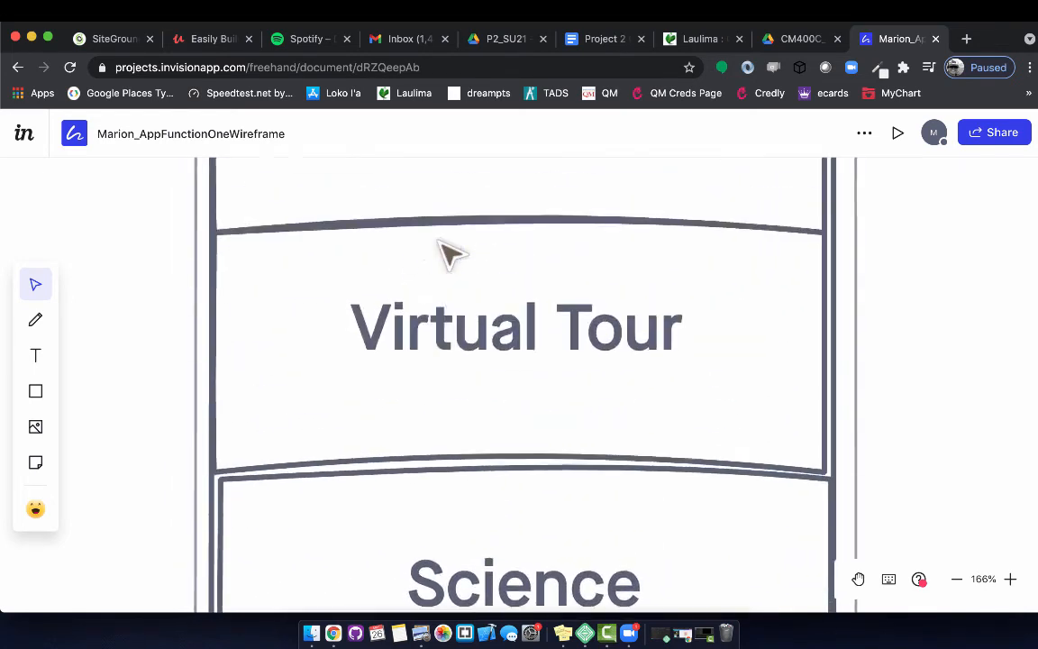
{"action": "scroll", "coordinate": [447, 251], "scroll_direction": "up", "scroll_amount": 2}
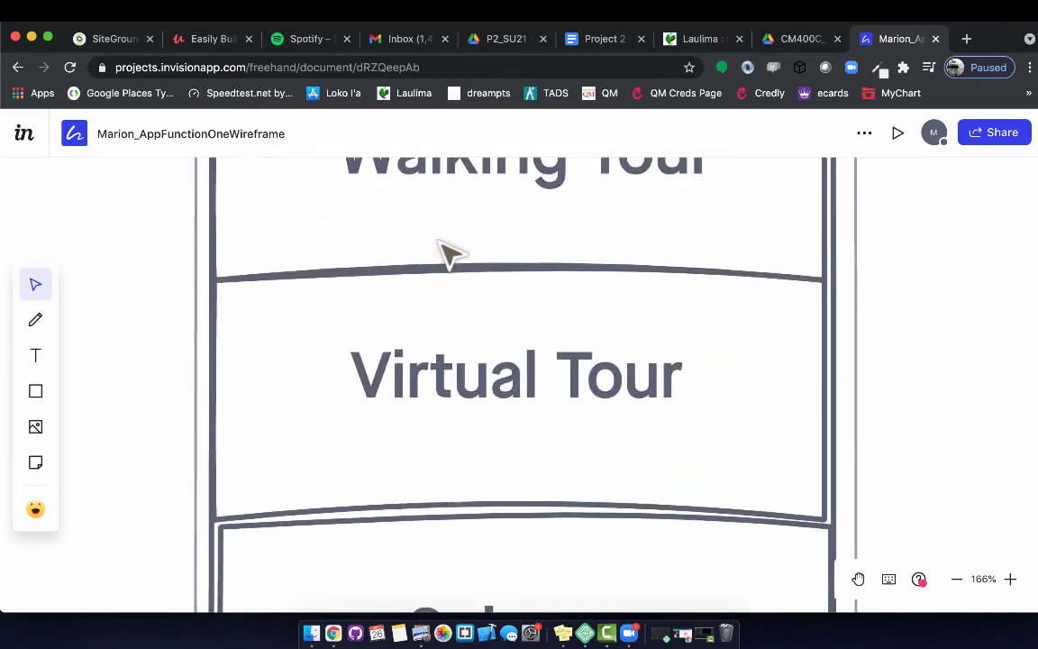
{"action": "scroll", "coordinate": [448, 253], "scroll_direction": "up", "scroll_amount": 2}
{"action": "scroll", "coordinate": [448, 253], "scroll_direction": "down", "scroll_amount": 15}
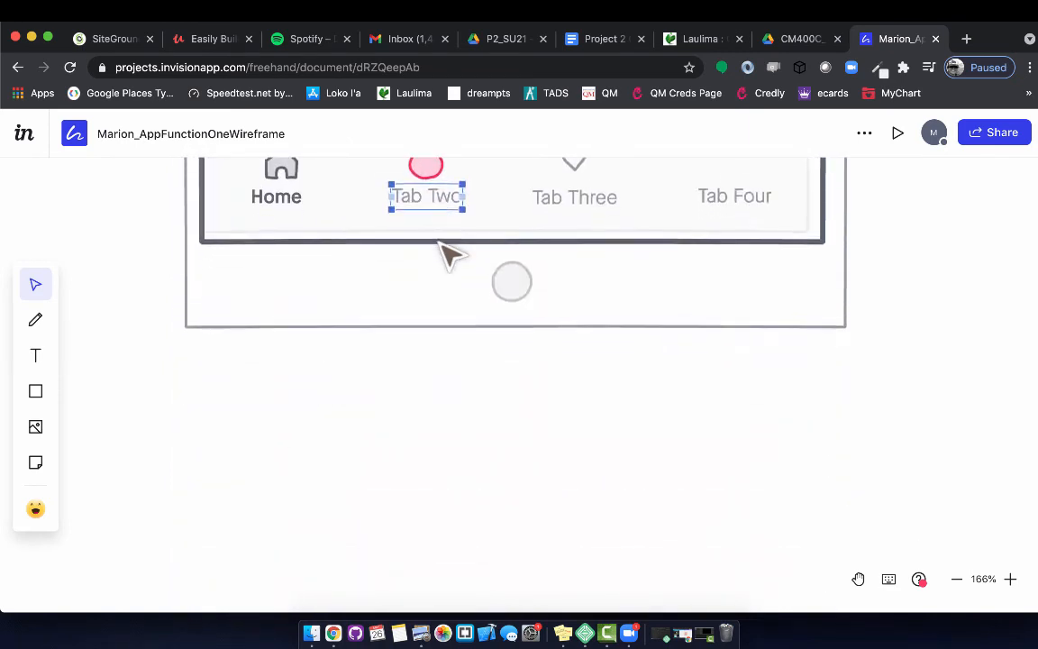
{"action": "double_click", "coordinate": [429, 194]}
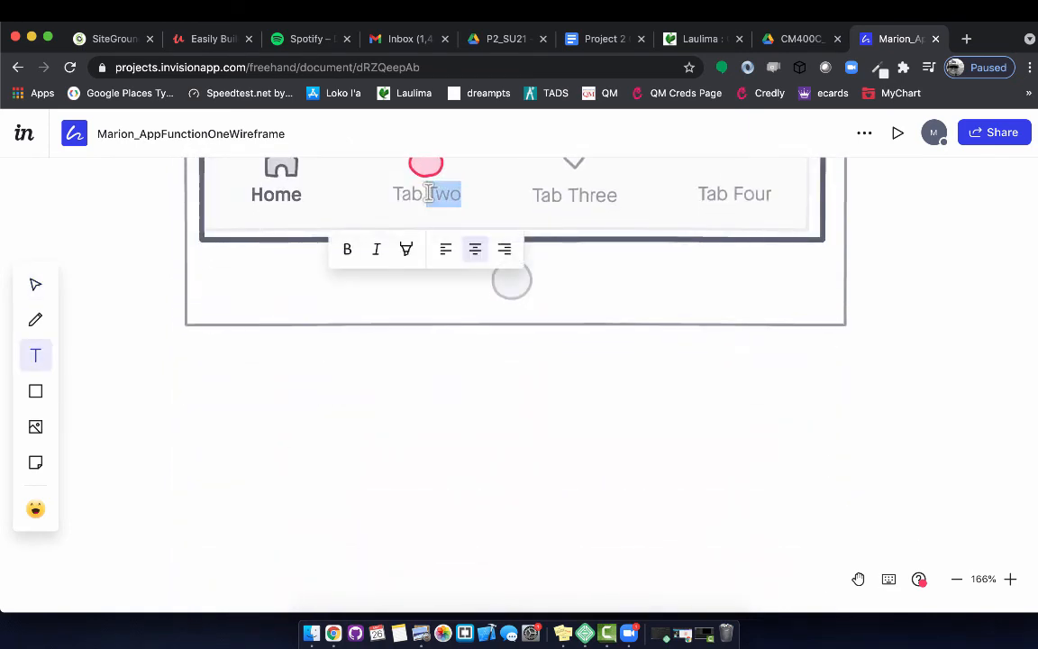
{"action": "triple_click", "coordinate": [429, 193]}
{"action": "type", "text": "Walking"}
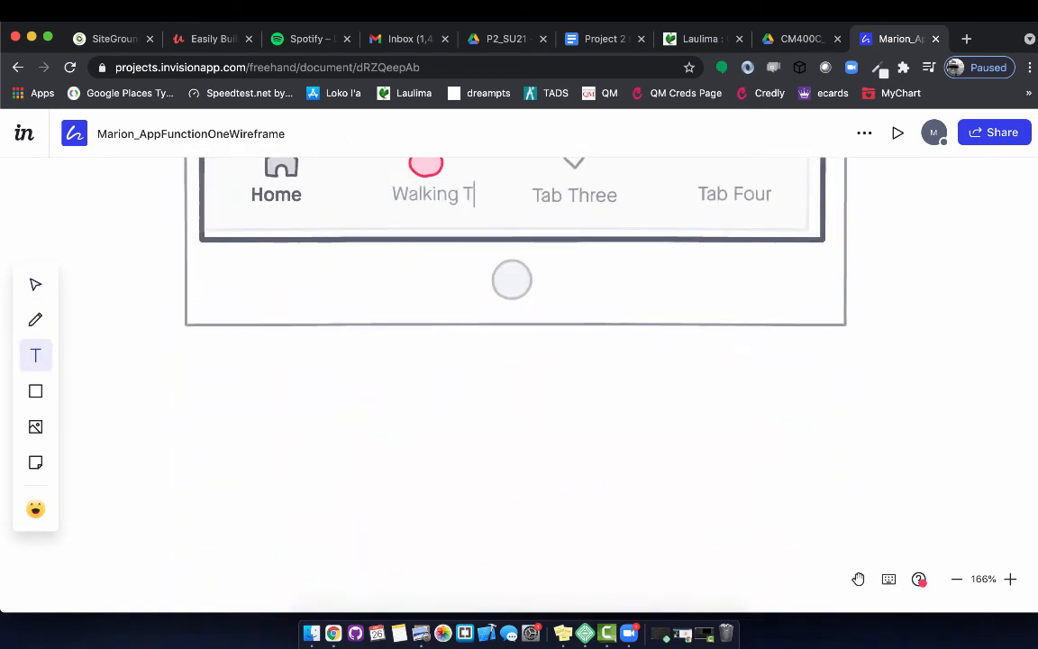
Step: Make the Walking Tour footer label bold and shift it left beneath the red oval icon
{"action": "triple_click", "coordinate": [484, 194]}
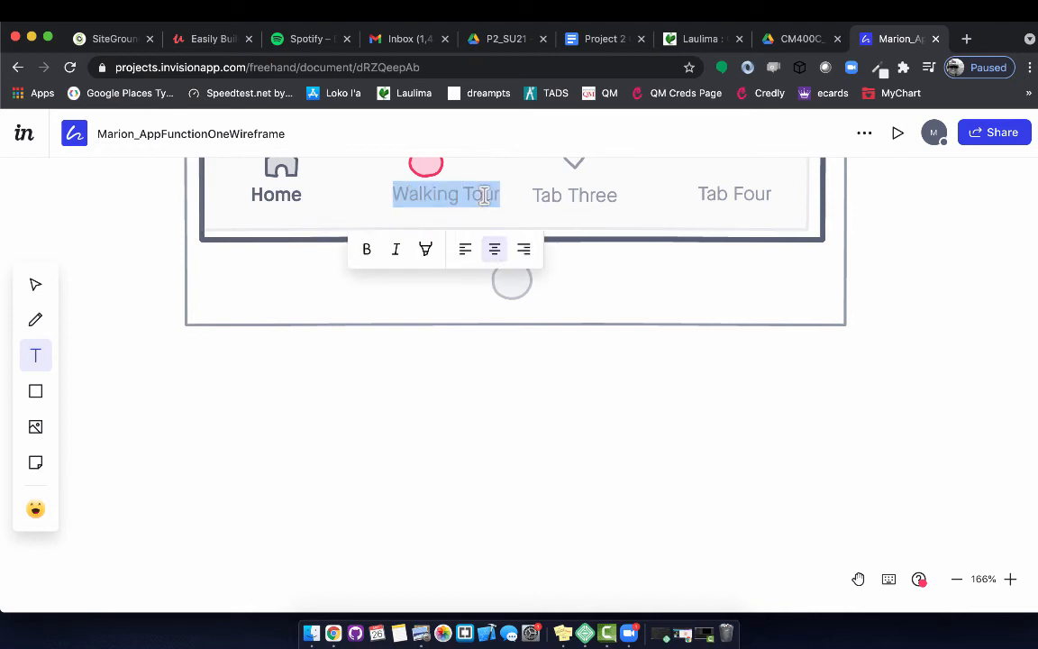
{"action": "left_click", "coordinate": [367, 251]}
{"action": "left_click", "coordinate": [466, 221]}
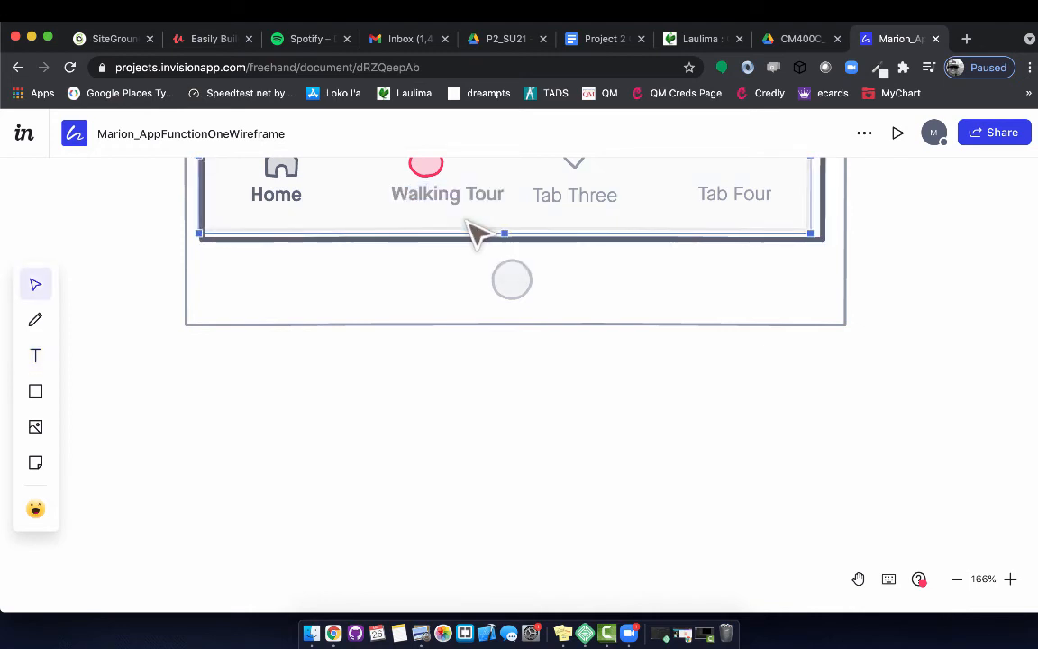
{"action": "left_click_drag", "start_coordinate": [478, 202], "coordinate": [464, 202]}
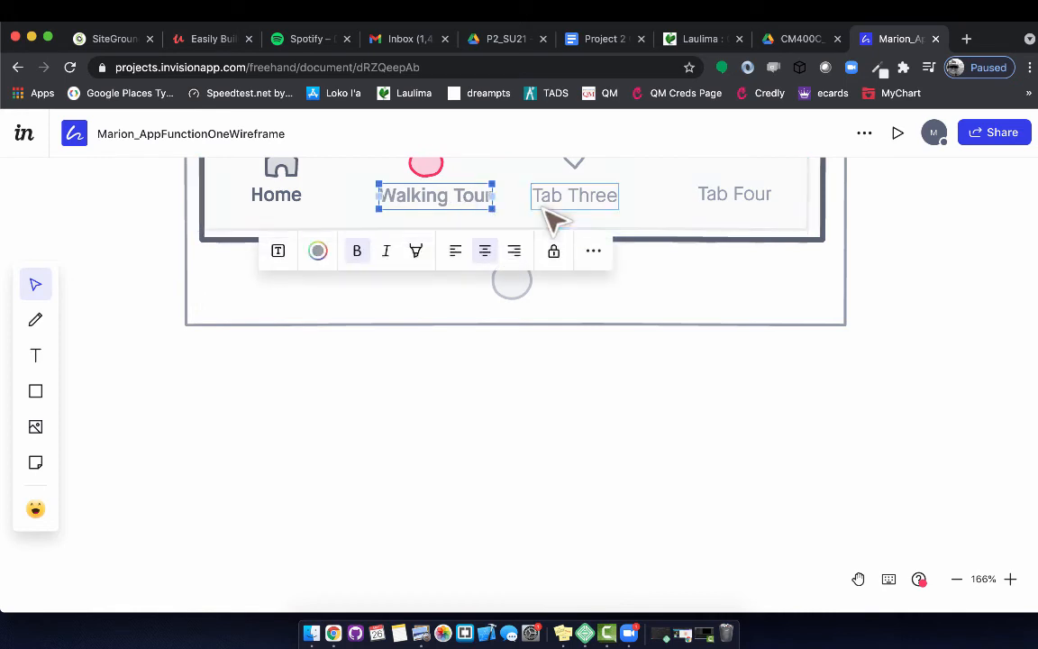
Step: Rename the Tab Three footer label to "Science" and position it beneath the heart icon
{"action": "scroll", "coordinate": [568, 226], "scroll_direction": "up", "scroll_amount": 10}
{"action": "scroll", "coordinate": [567, 225], "scroll_direction": "down", "scroll_amount": 10}
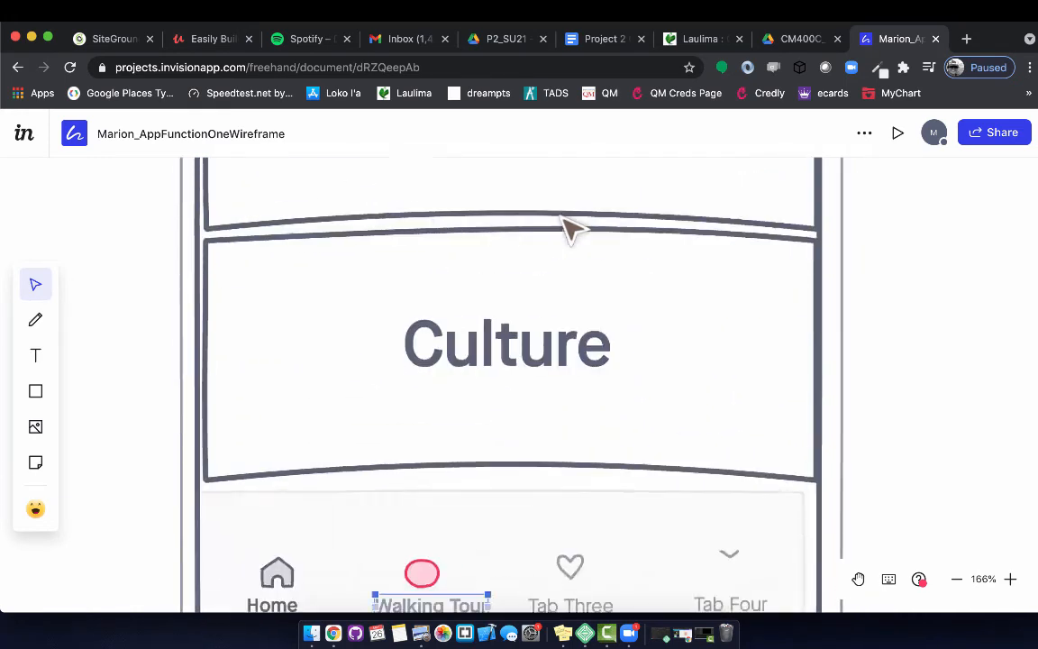
{"action": "double_click", "coordinate": [579, 374]}
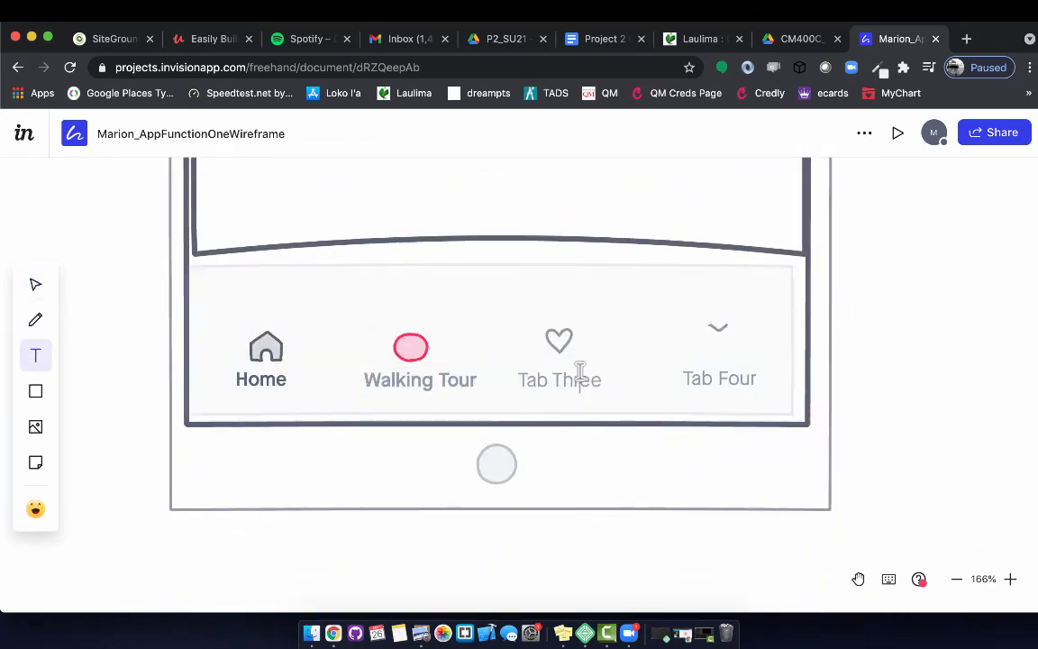
{"action": "triple_click", "coordinate": [580, 371]}
{"action": "type", "text": "Science"}
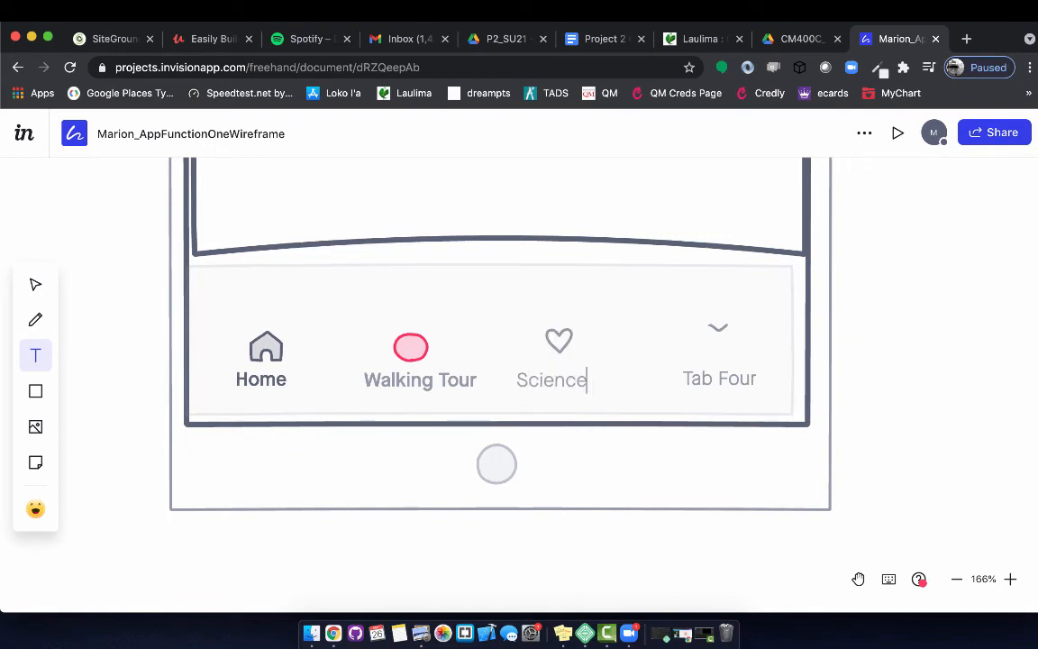
{"action": "left_click", "coordinate": [656, 374]}
{"action": "left_click", "coordinate": [581, 379]}
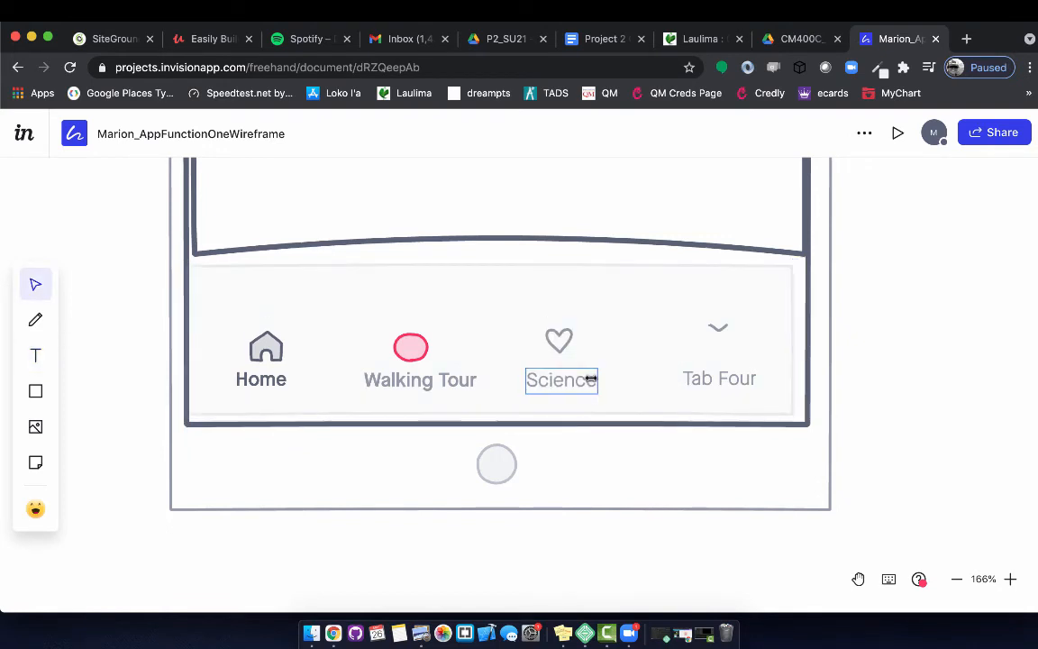
Step: Rename the Tab Four footer label to "Culture" and position it beneath its small curved icon
{"action": "left_click", "coordinate": [722, 377]}
{"action": "double_click", "coordinate": [724, 377]}
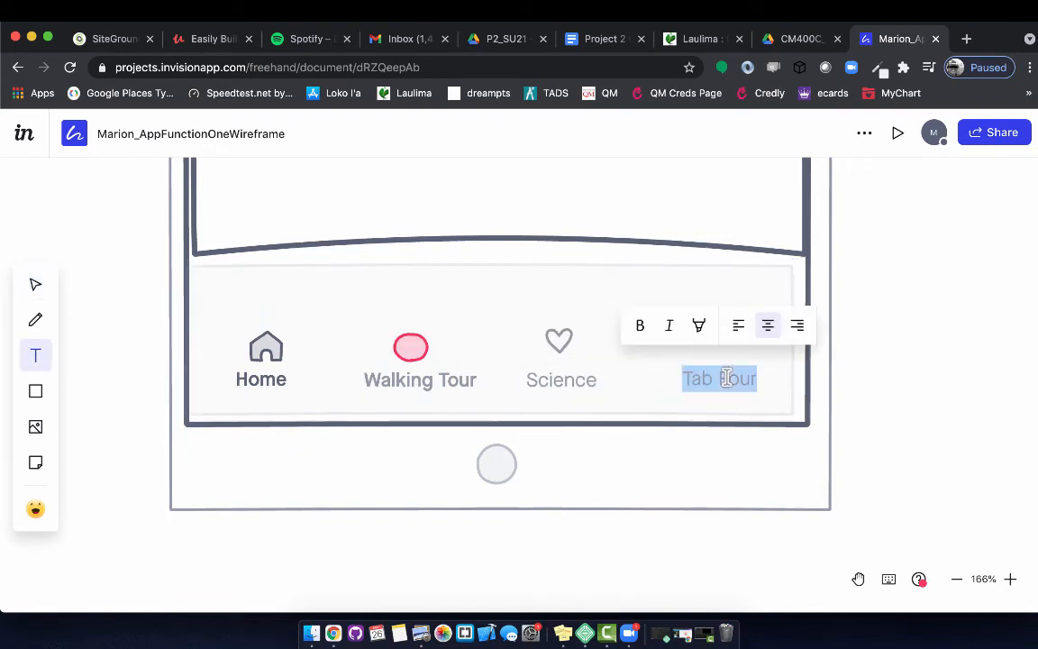
{"action": "type", "text": "Cl"}
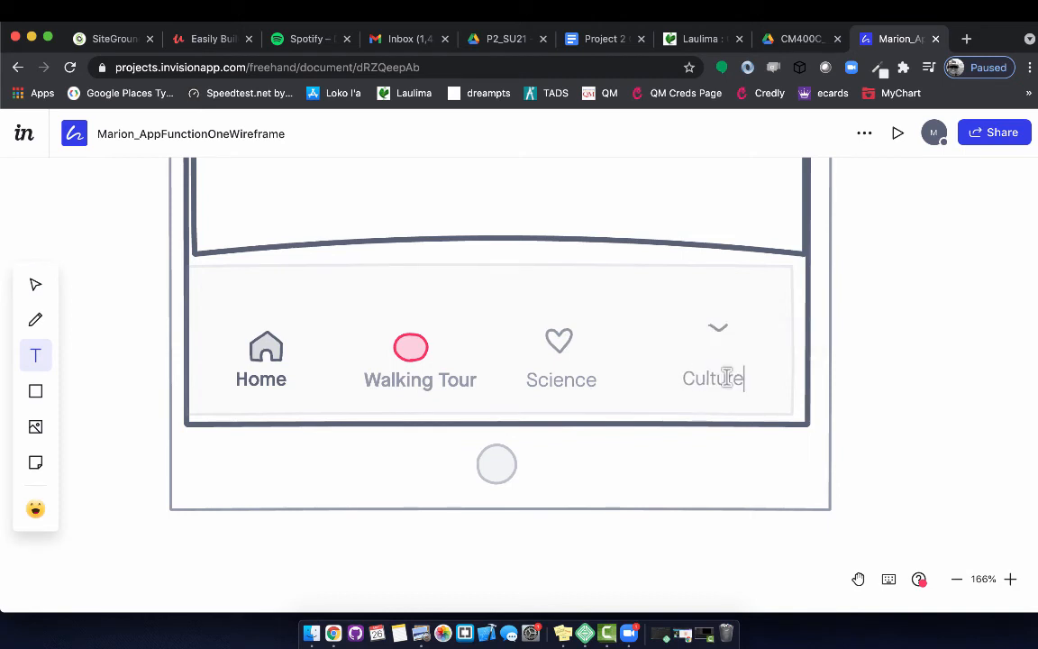
{"action": "left_click", "coordinate": [767, 394]}
{"action": "left_click", "coordinate": [740, 379]}
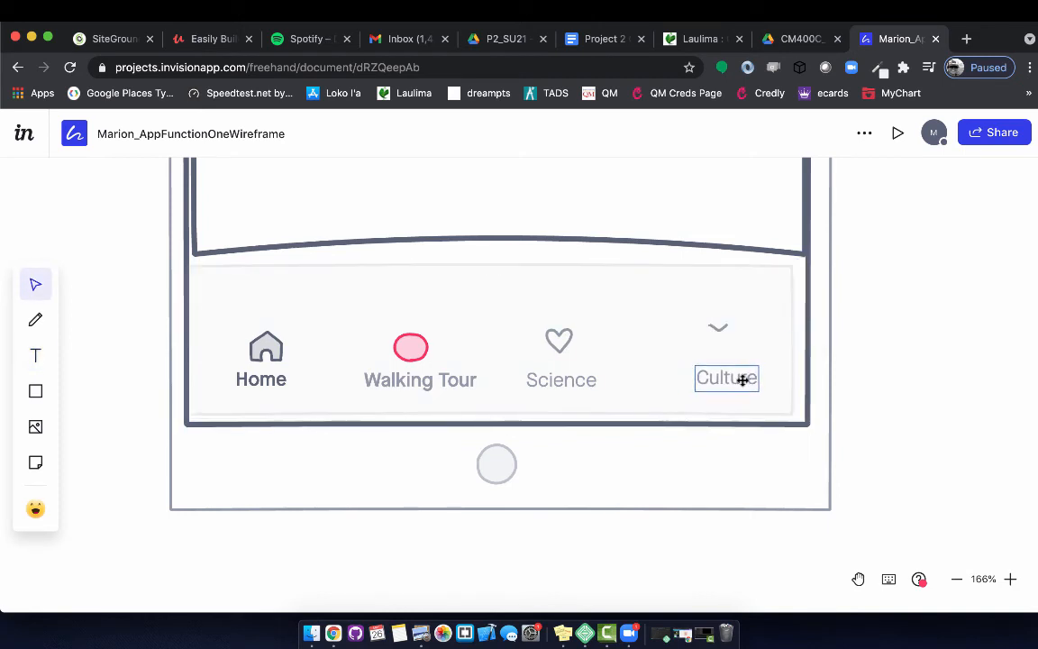
{"action": "left_click", "coordinate": [741, 380]}
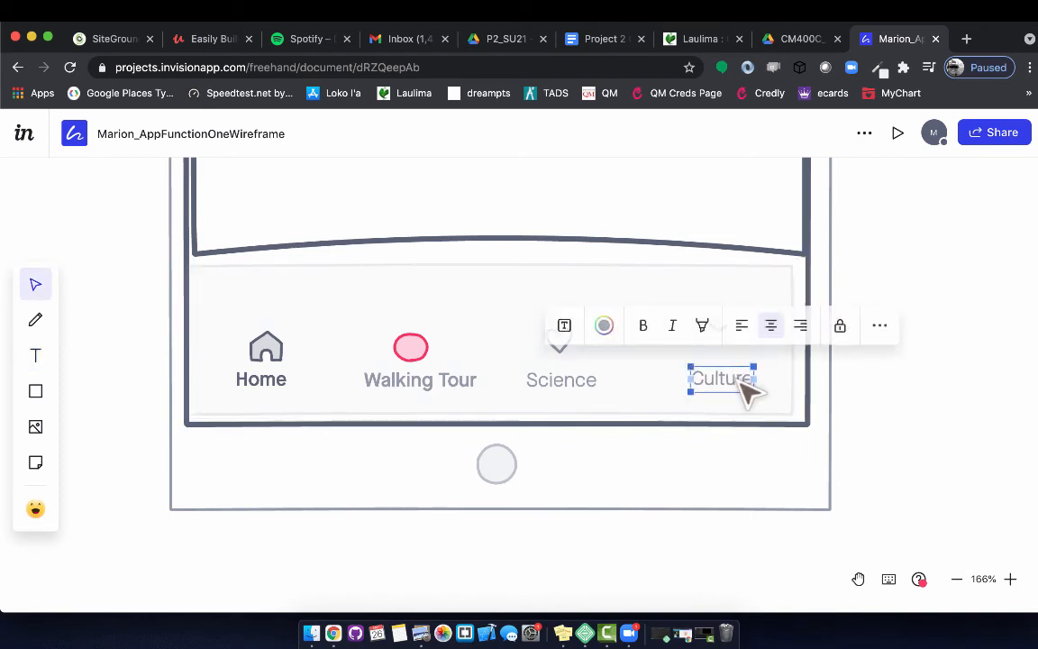
{"action": "left_click", "coordinate": [887, 410]}
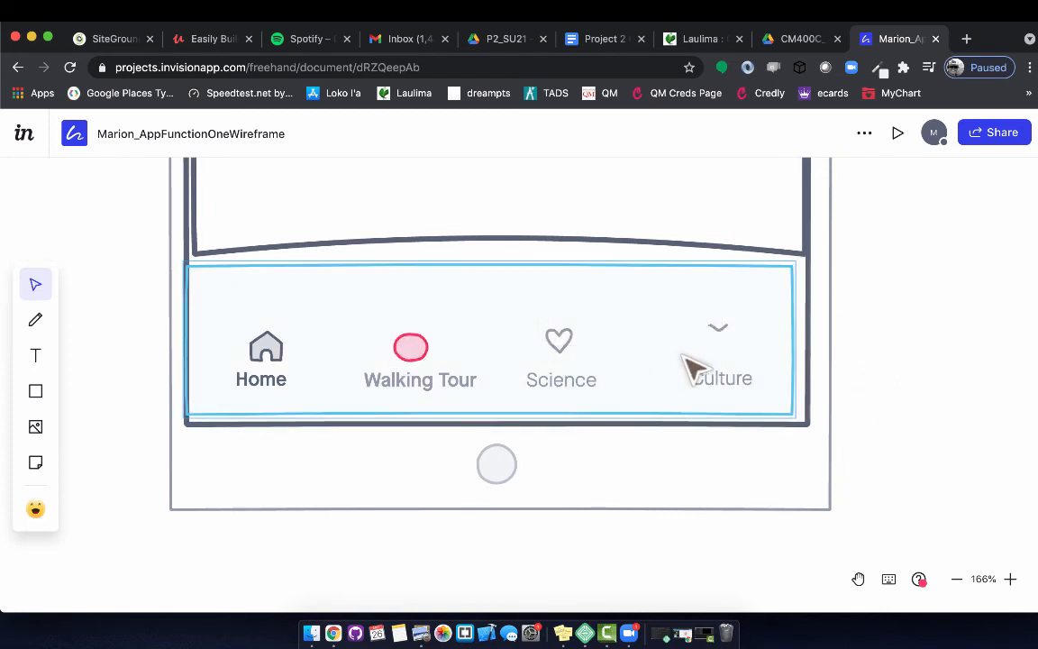
Step: Shift the Science label and its heart icon right to even out the spacing between Walking Tour and Culture
{"action": "left_click", "coordinate": [596, 386]}
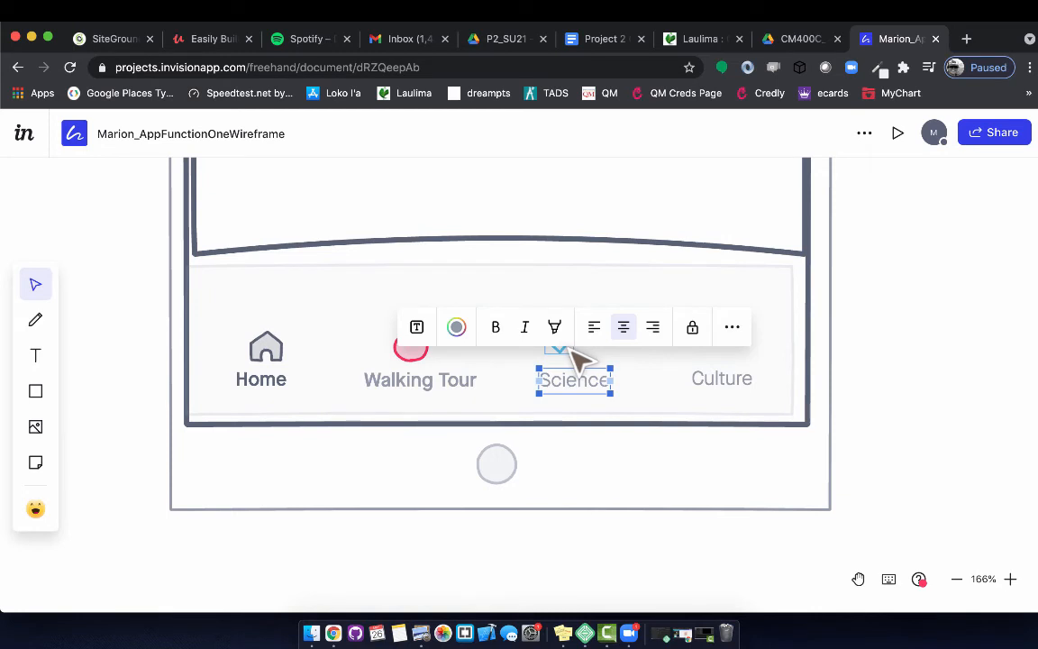
{"action": "left_click", "coordinate": [565, 348]}
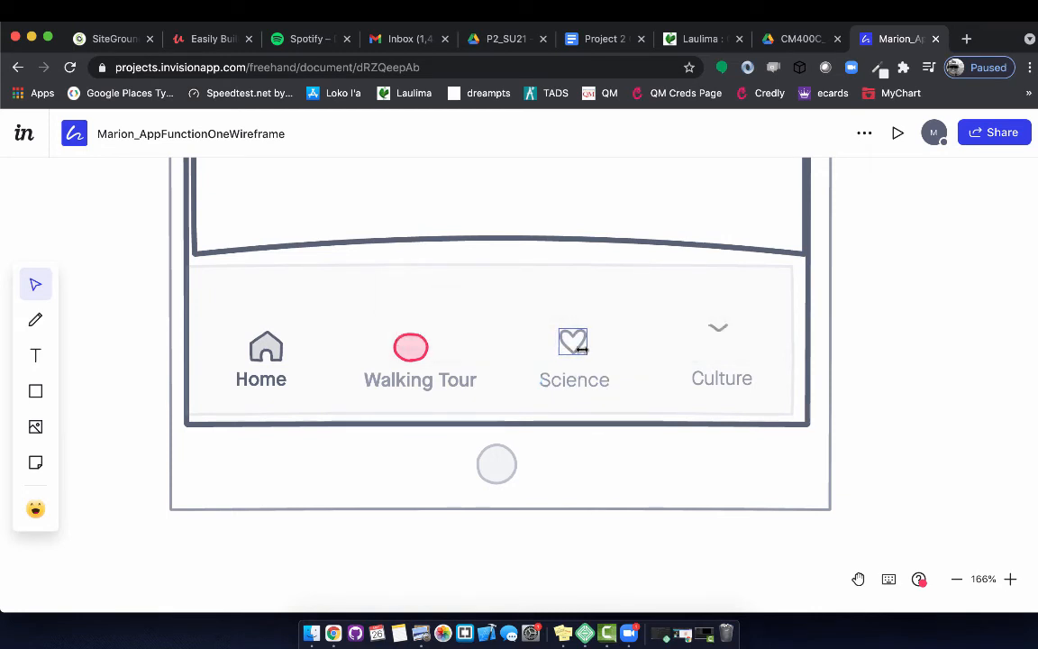
{"action": "left_click", "coordinate": [573, 340]}
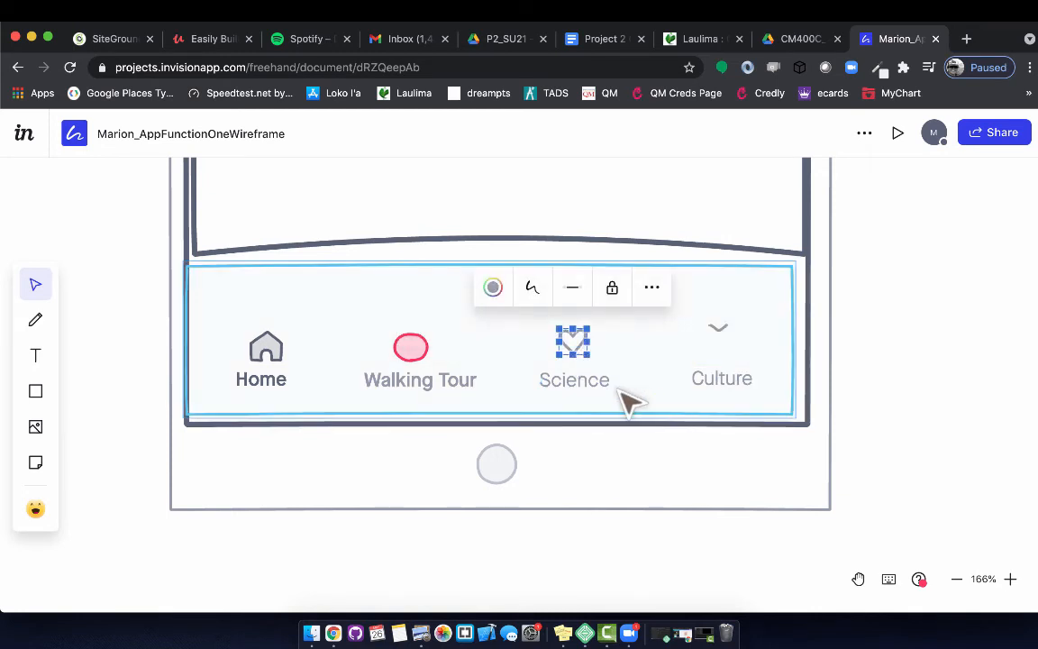
Step: Make the Science and Culture labels bold and lower the small curved icon closer to the Culture label
{"action": "left_click", "coordinate": [573, 378]}
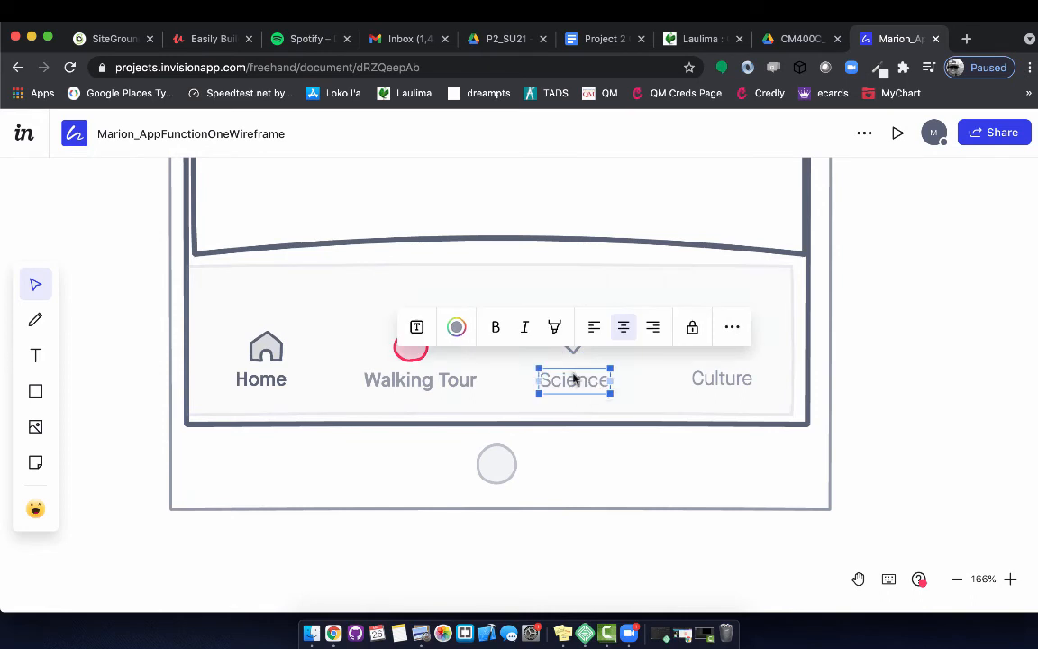
{"action": "left_click", "coordinate": [741, 387]}
{"action": "left_click", "coordinate": [878, 406]}
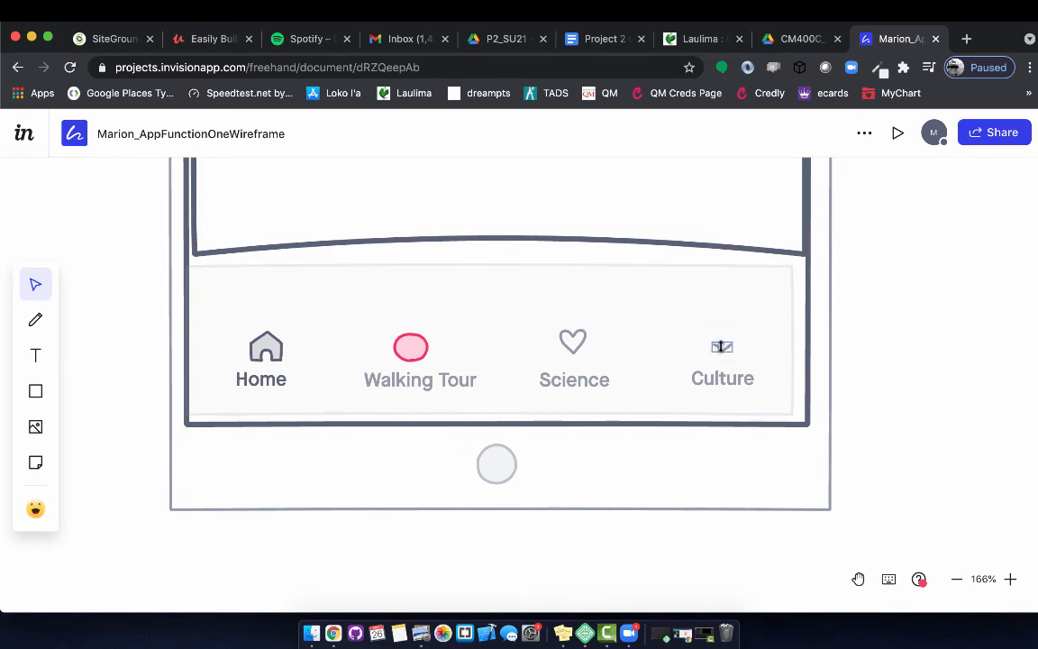
{"action": "left_click", "coordinate": [720, 342]}
{"action": "left_click", "coordinate": [909, 377]}
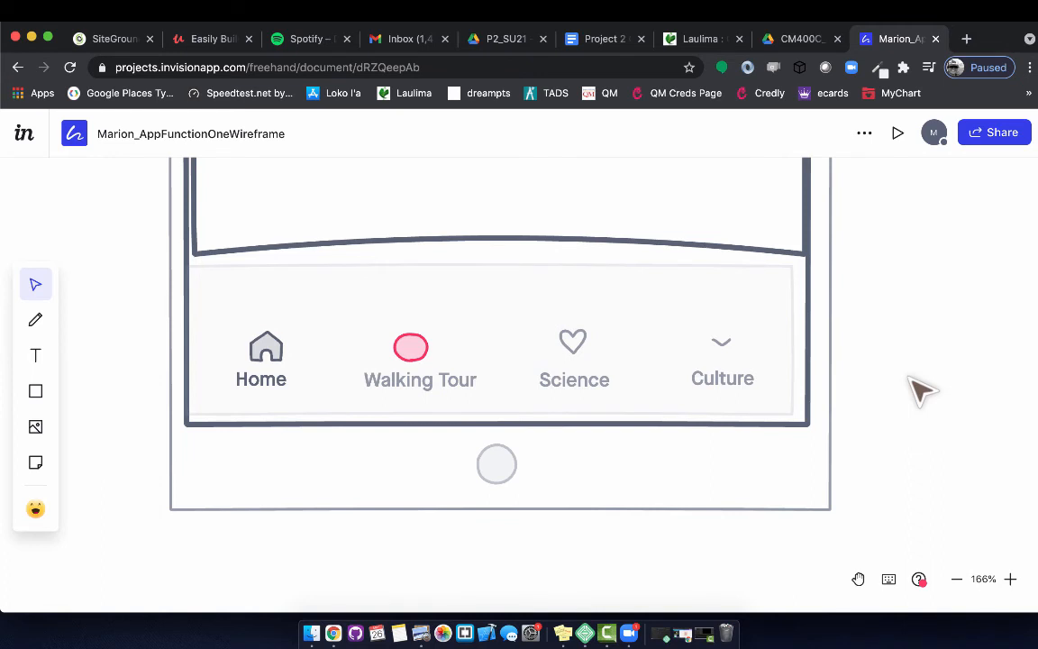
Step: Zoom out to 42% to review Screen 1 next to the hand-drawn sketches and the empty Screen 2
{"action": "scroll", "coordinate": [840, 382], "scroll_direction": "up", "scroll_amount": 5}
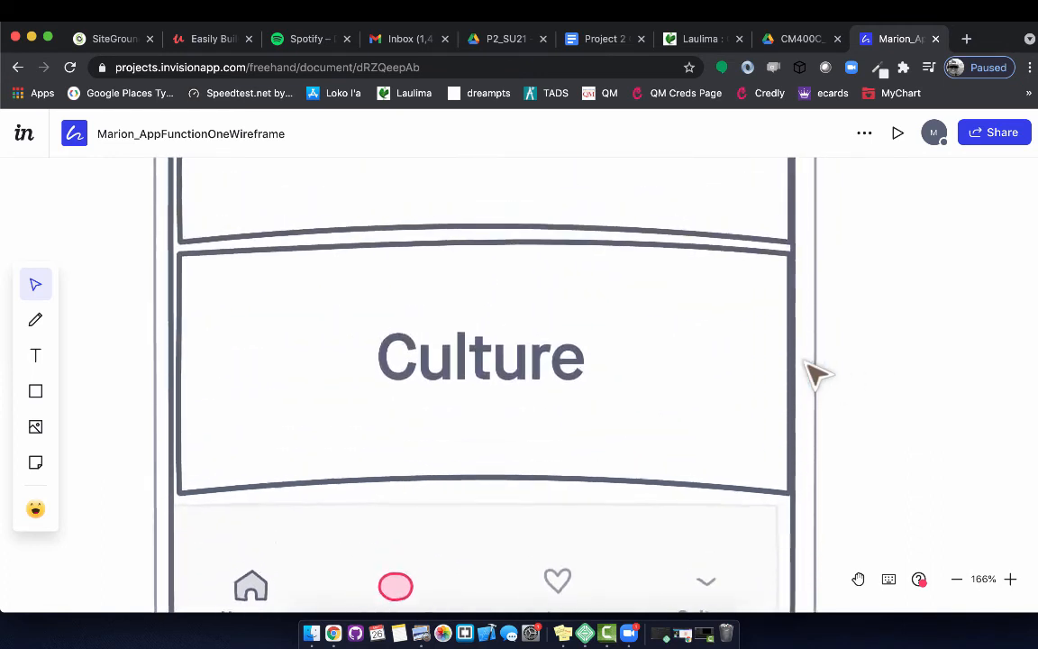
{"action": "scroll", "coordinate": [817, 374], "scroll_direction": "up", "scroll_amount": 5}
{"action": "scroll", "coordinate": [815, 371], "scroll_direction": "right", "scroll_amount": 2}
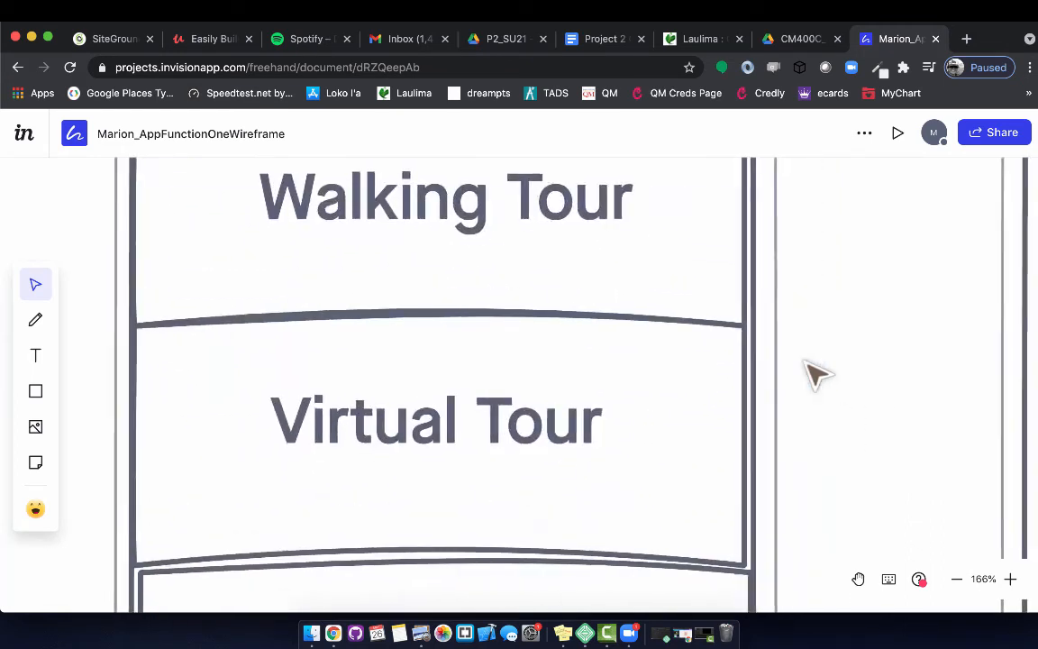
{"action": "left_click", "coordinate": [956, 579]}
{"action": "left_click", "coordinate": [956, 580]}
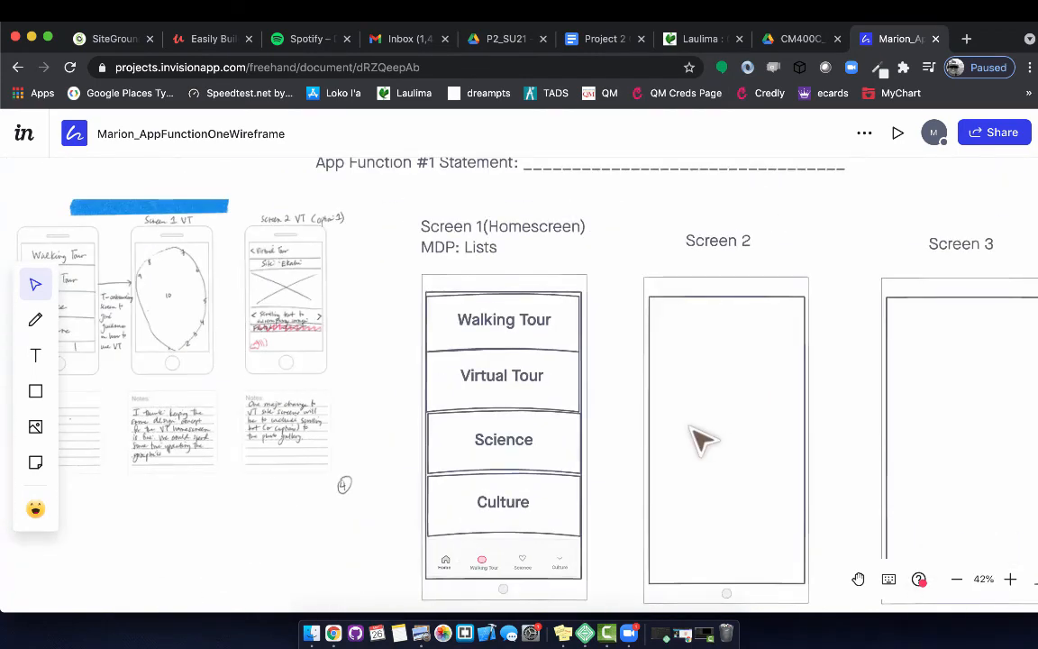
Step: Draw a straight connector line from the Virtual Tour label on Screen 1 to the edge of Screen 2
{"action": "left_click", "coordinate": [131, 281]}
{"action": "scroll", "coordinate": [128, 277], "scroll_direction": "down", "scroll_amount": 2}
{"action": "scroll", "coordinate": [128, 277], "scroll_direction": "left", "scroll_amount": 2}
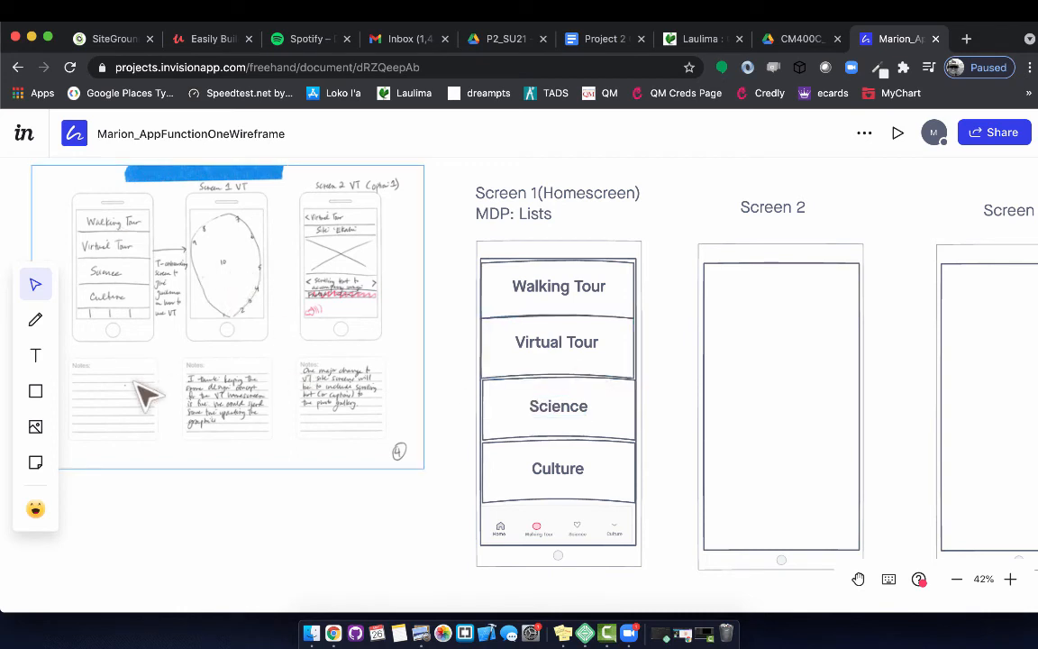
{"action": "left_click", "coordinate": [37, 393]}
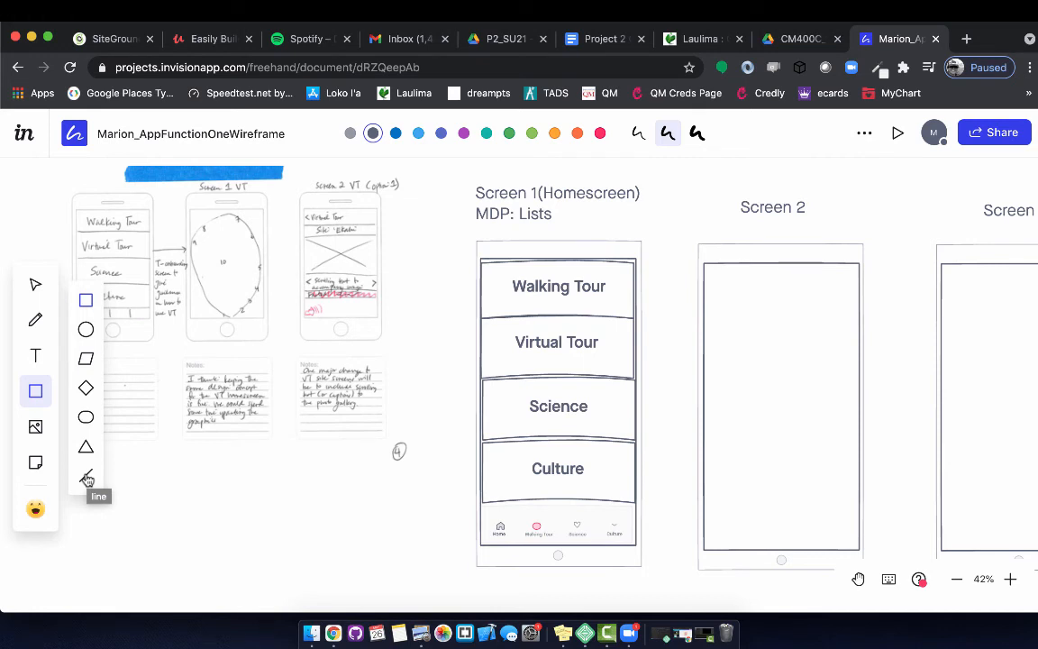
{"action": "left_click", "coordinate": [86, 477]}
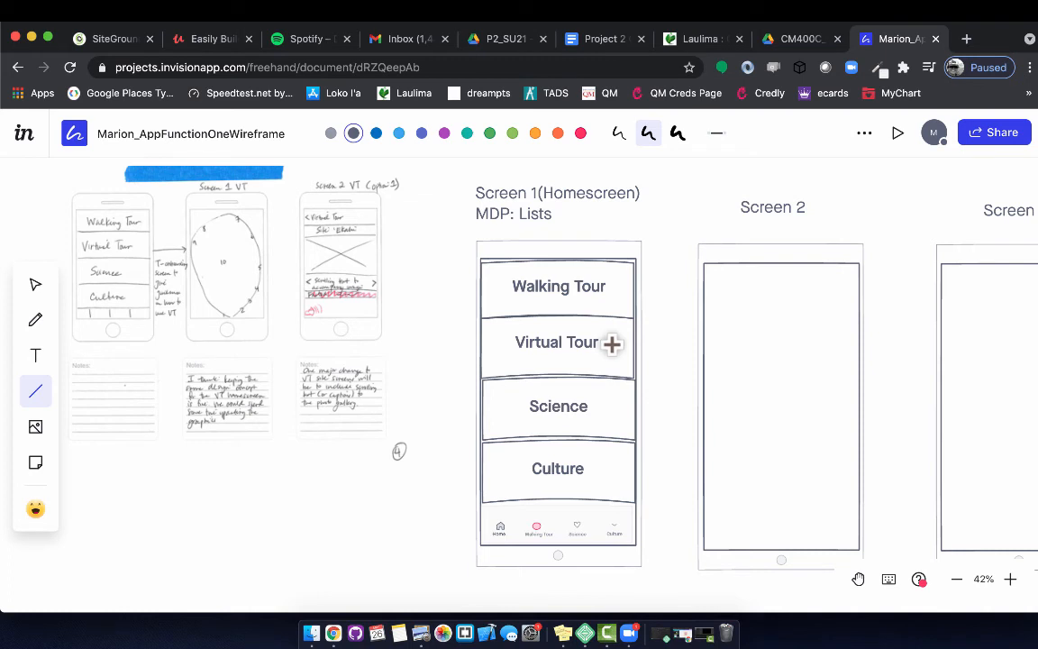
{"action": "left_click_drag", "start_coordinate": [612, 344], "coordinate": [682, 346]}
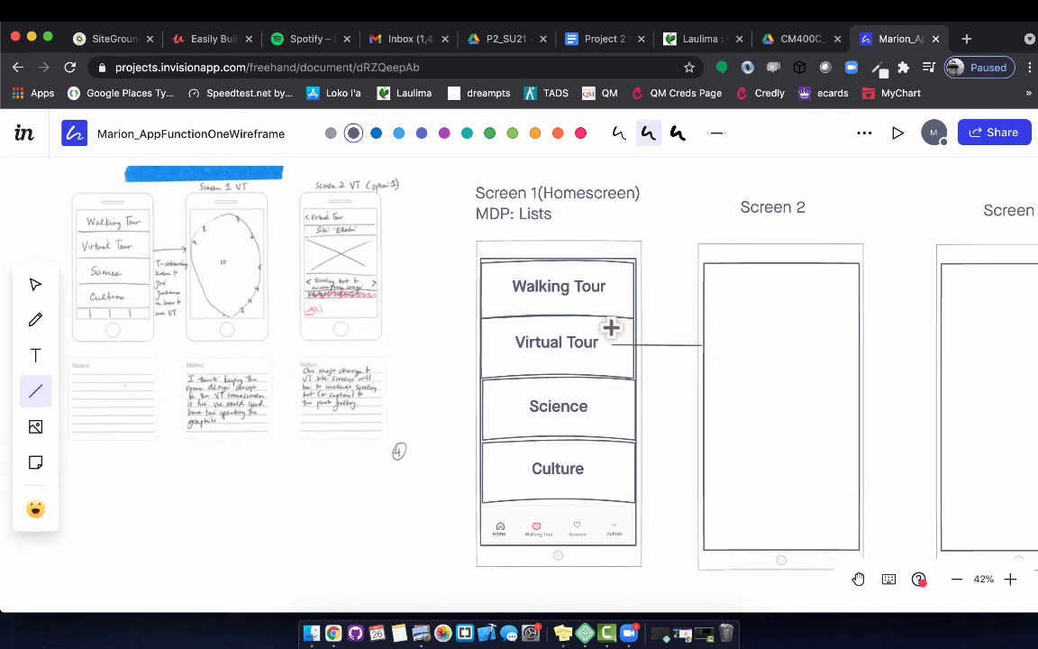
Step: Recolor the connector line between Virtual Tour and Screen 2 to red
{"action": "left_click", "coordinate": [36, 284]}
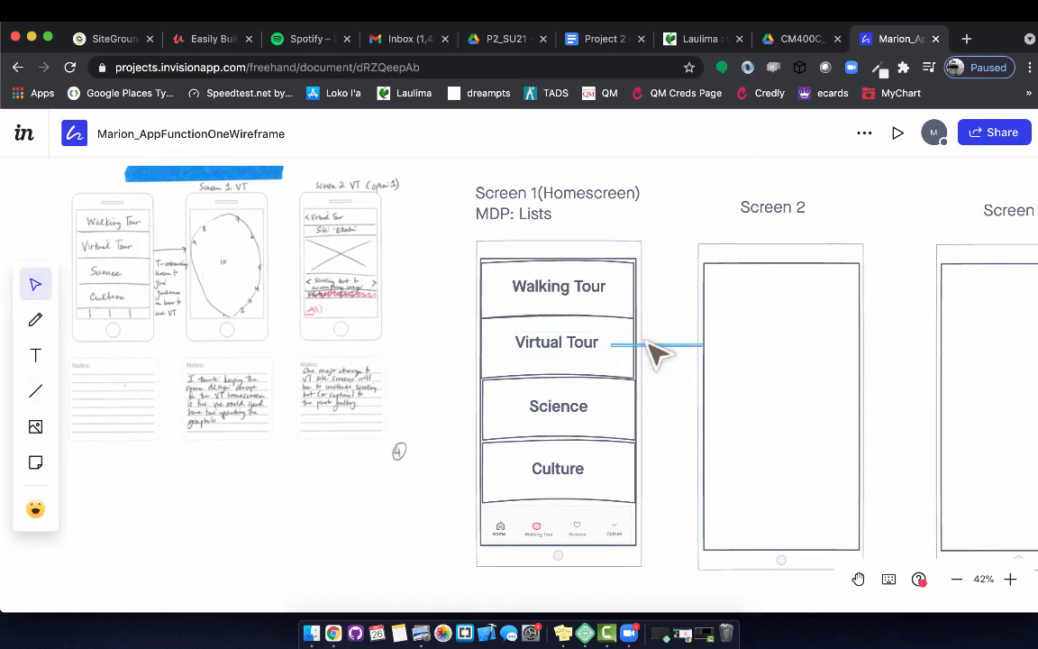
{"action": "left_click", "coordinate": [655, 347]}
{"action": "left_click", "coordinate": [577, 303]}
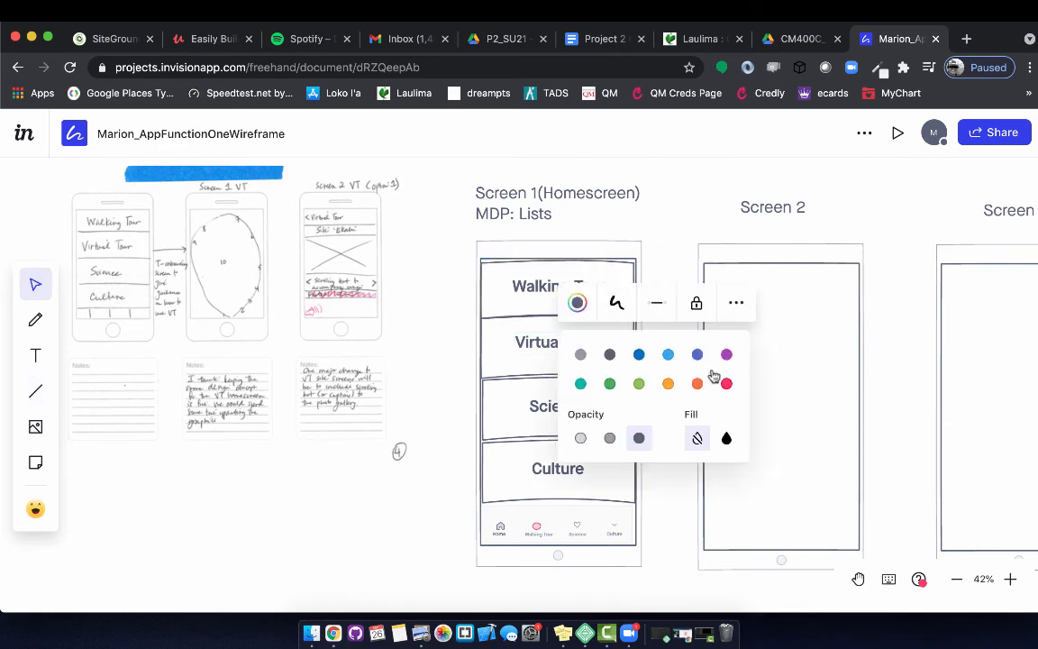
{"action": "left_click", "coordinate": [726, 382]}
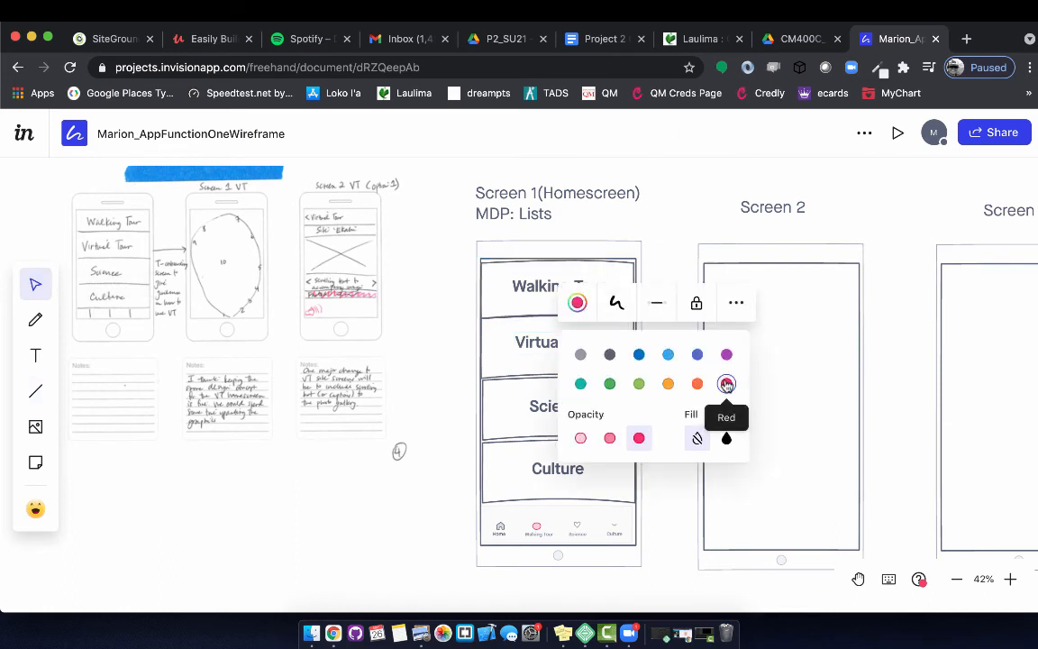
{"action": "left_click", "coordinate": [679, 487]}
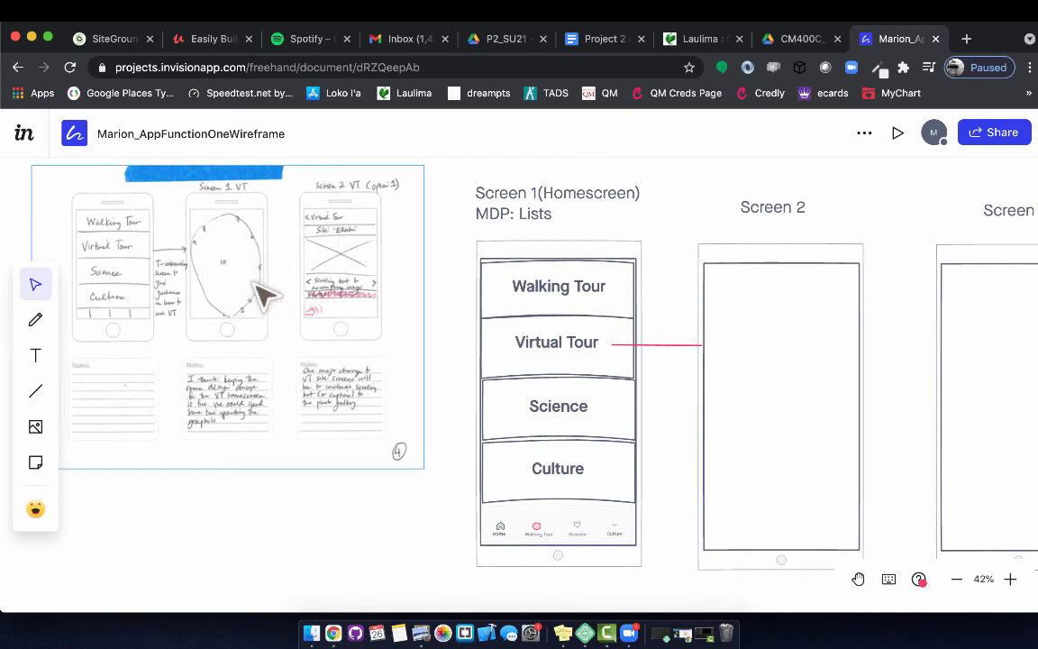
Step: Draw a tall ellipse inside Screen 2 to represent the sketched virtual tour map, leaving room for a footer beneath it
{"action": "scroll", "coordinate": [783, 289], "scroll_direction": "up", "scroll_amount": 6}
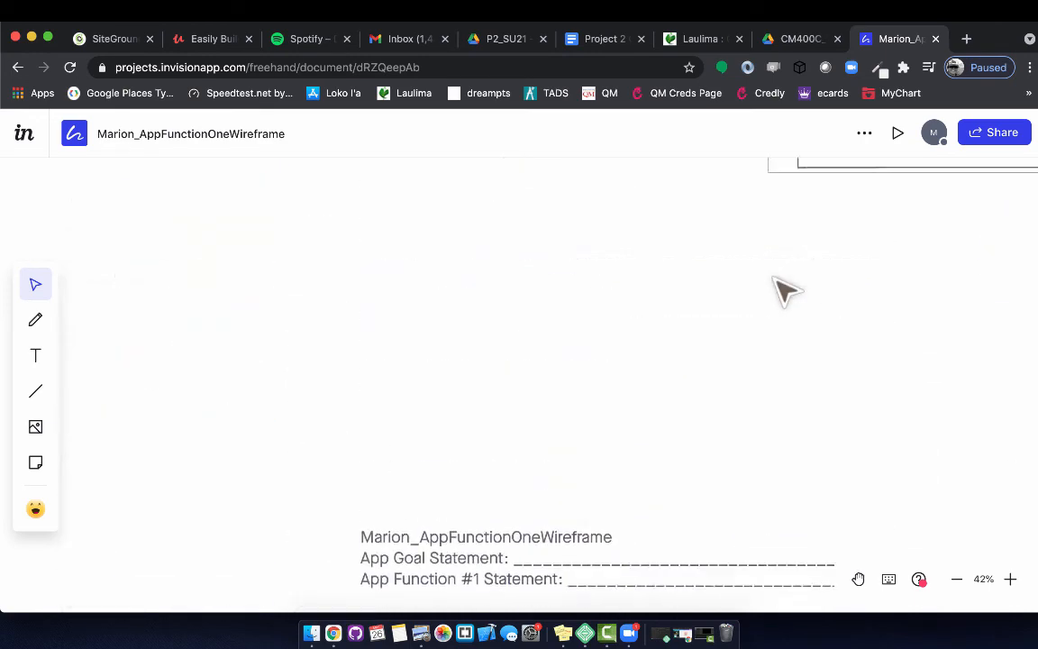
{"action": "scroll", "coordinate": [783, 290], "scroll_direction": "down", "scroll_amount": 10}
{"action": "scroll", "coordinate": [783, 289], "scroll_direction": "up", "scroll_amount": 5}
{"action": "scroll", "coordinate": [783, 290], "scroll_direction": "left", "scroll_amount": 2}
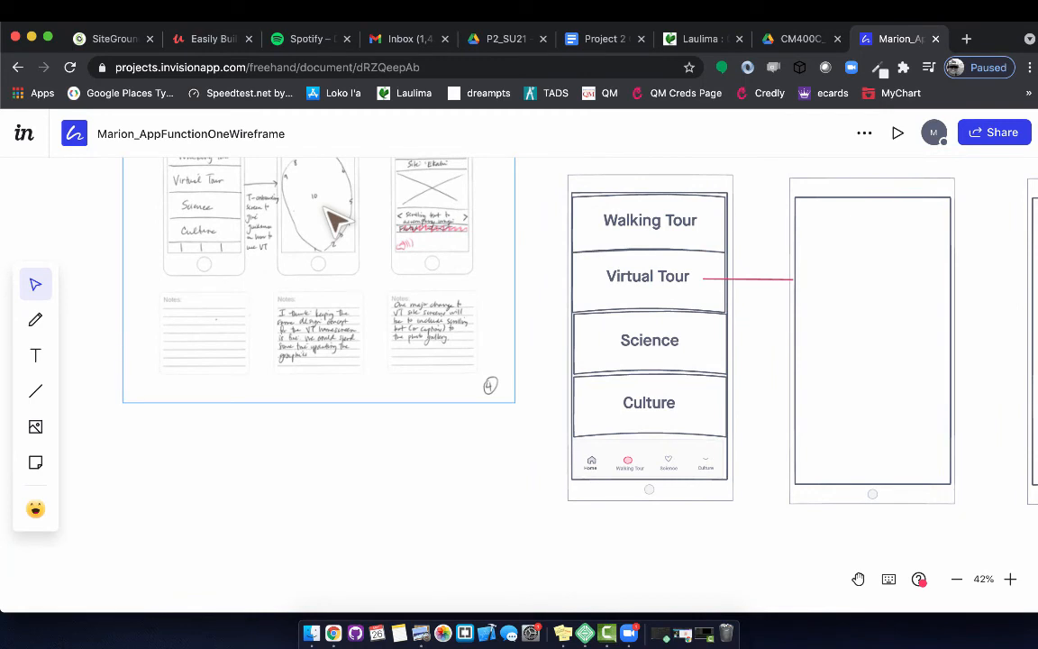
{"action": "left_click", "coordinate": [40, 383]}
{"action": "left_click", "coordinate": [85, 323]}
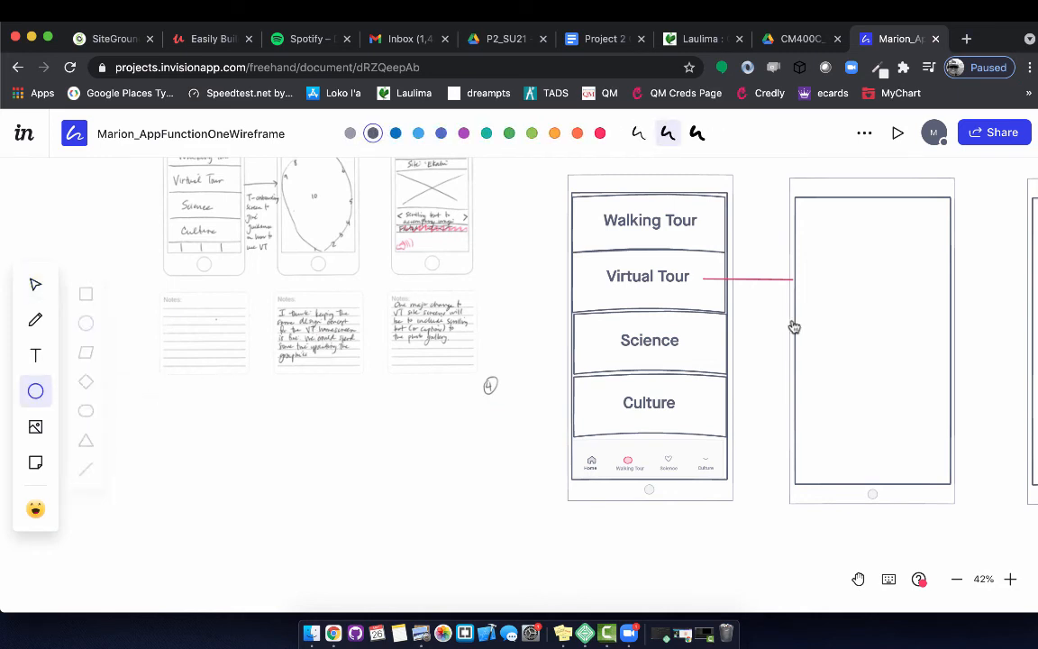
{"action": "mouse_move", "coordinate": [810, 214]}
{"action": "left_mouse_down"}
{"action": "mouse_move", "coordinate": [888, 376]}
{"action": "mouse_move", "coordinate": [936, 448]}
{"action": "mouse_move", "coordinate": [926, 444]}
{"action": "mouse_move", "coordinate": [936, 423]}
{"action": "left_mouse_up"}
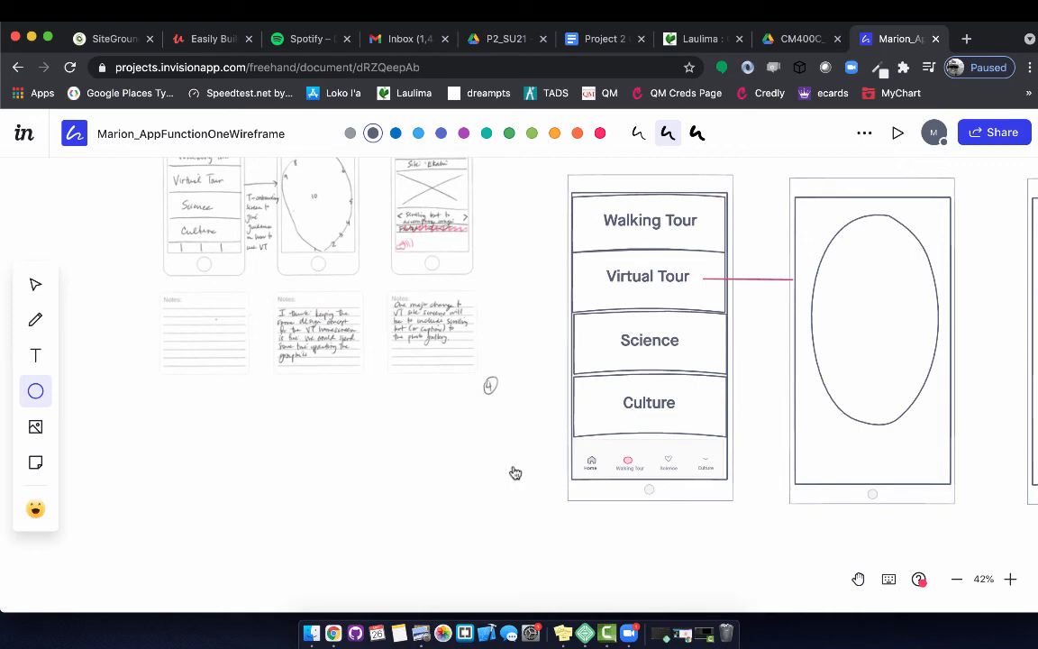
Step: Copy Screen 1's complete footer bar with its icons and labels and paste it at the bottom of Screen 2
{"action": "left_click", "coordinate": [1010, 579]}
{"action": "left_click", "coordinate": [1010, 578]}
{"action": "scroll", "coordinate": [595, 535], "scroll_direction": "down", "scroll_amount": 5}
{"action": "scroll", "coordinate": [595, 535], "scroll_direction": "right", "scroll_amount": 4}
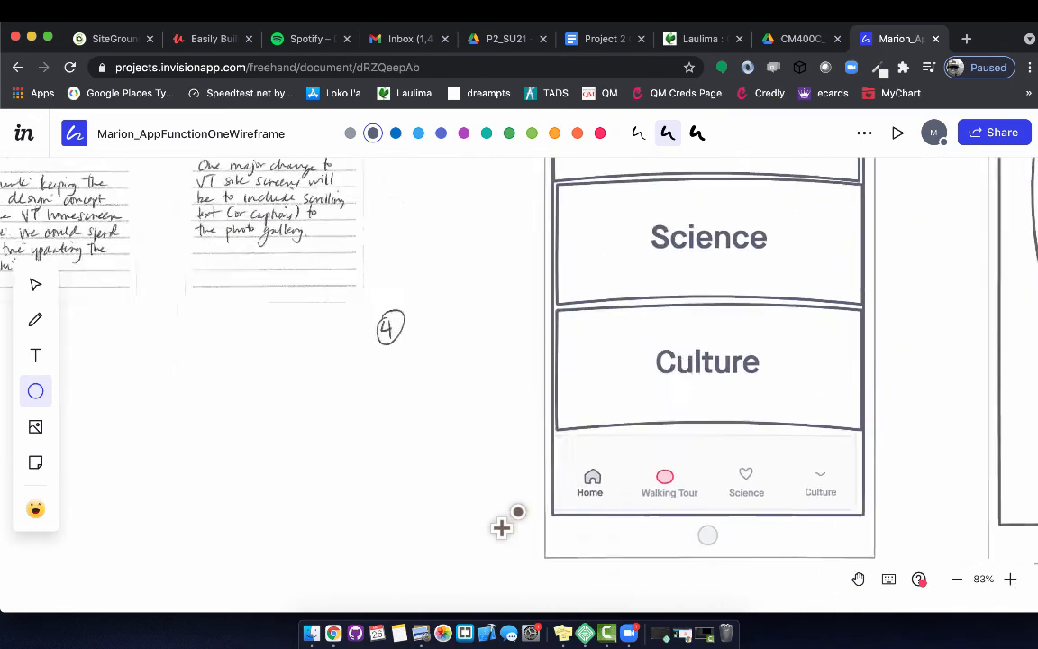
{"action": "left_click", "coordinate": [35, 285]}
{"action": "left_click", "coordinate": [561, 431]}
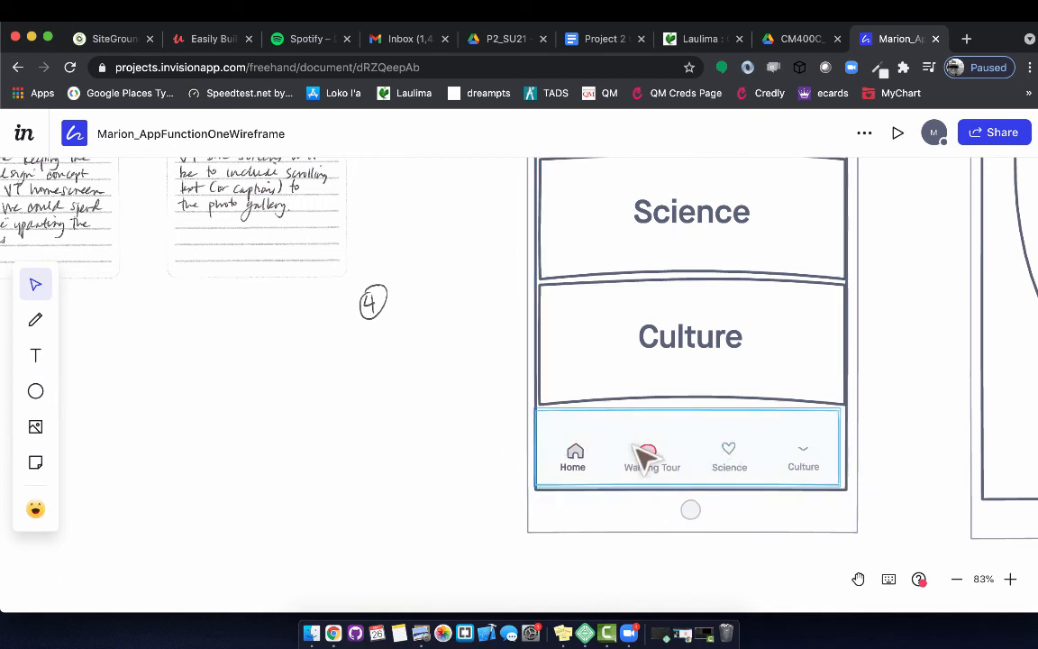
{"action": "left_click_drag", "start_coordinate": [507, 419], "coordinate": [867, 487]}
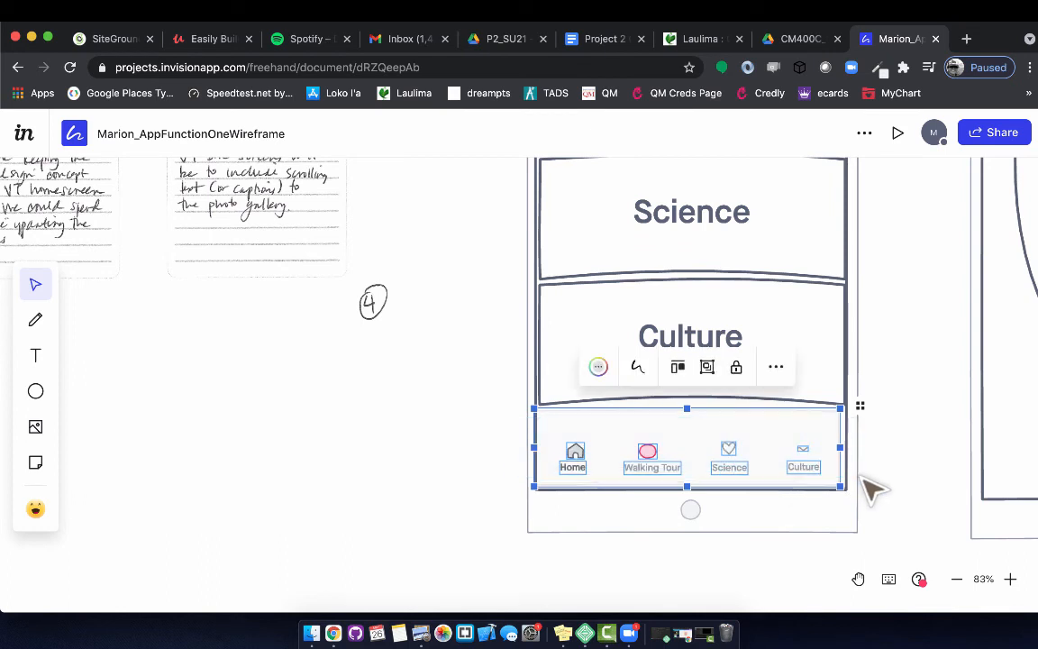
{"action": "scroll", "coordinate": [865, 486], "scroll_direction": "right", "scroll_amount": 5}
{"action": "left_click", "coordinate": [784, 459]}
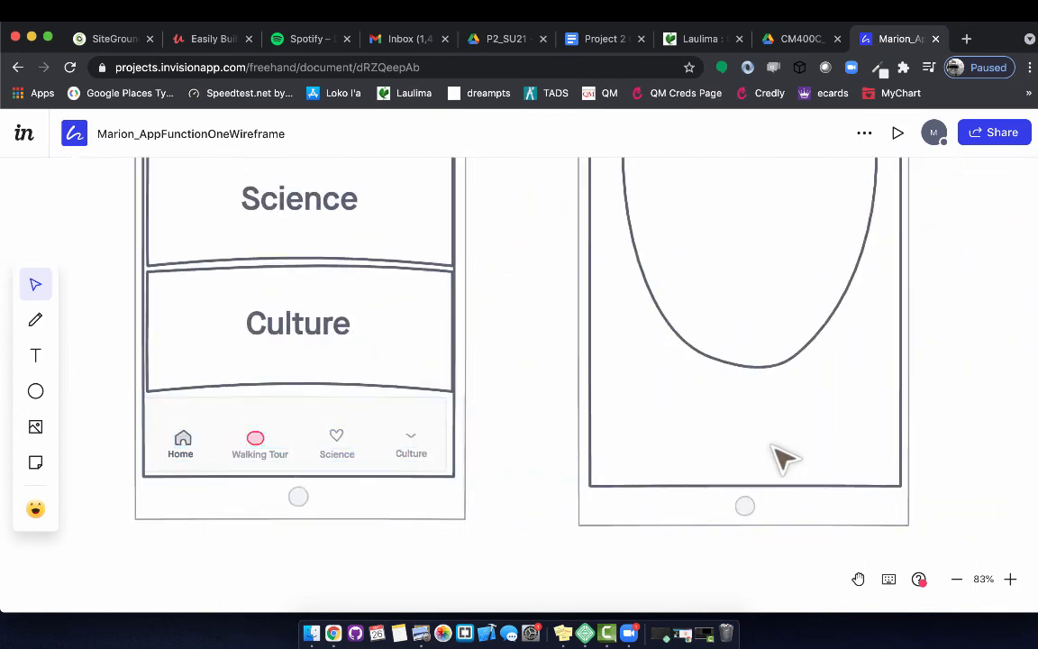
{"action": "key", "text": "super+v"}
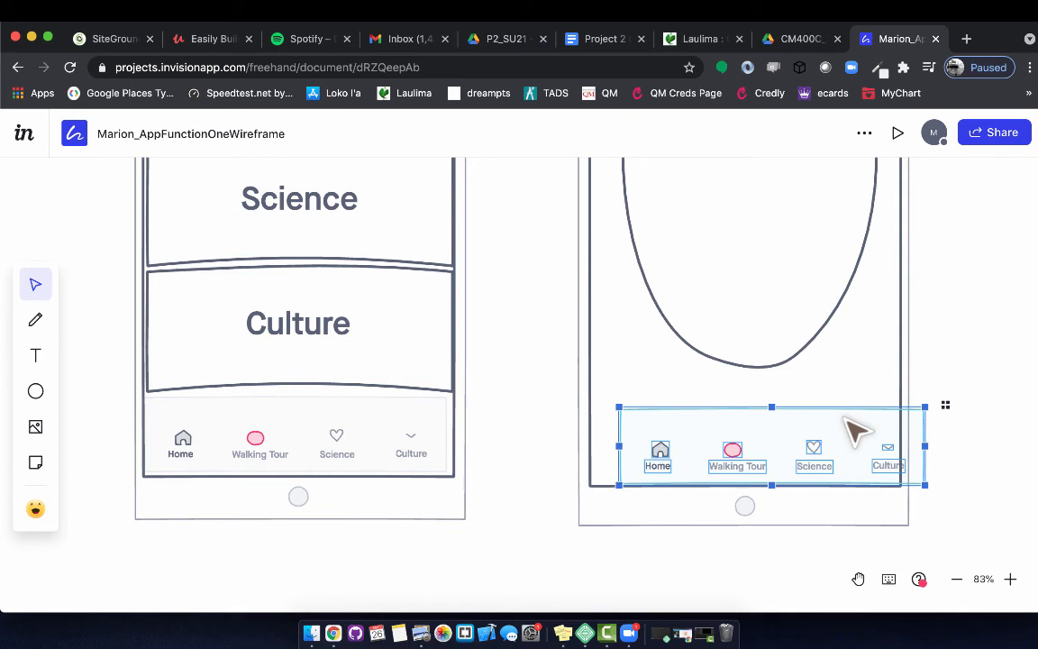
Step: Nudge the pasted footer left until it fits within Screen 2's frame
{"action": "key", "text": "Left"}
{"action": "key", "text": "Left"}
{"action": "key", "text": "Left"}
{"action": "key", "text": "Left"}
{"action": "key", "text": "Left"}
{"action": "key", "text": "Left"}
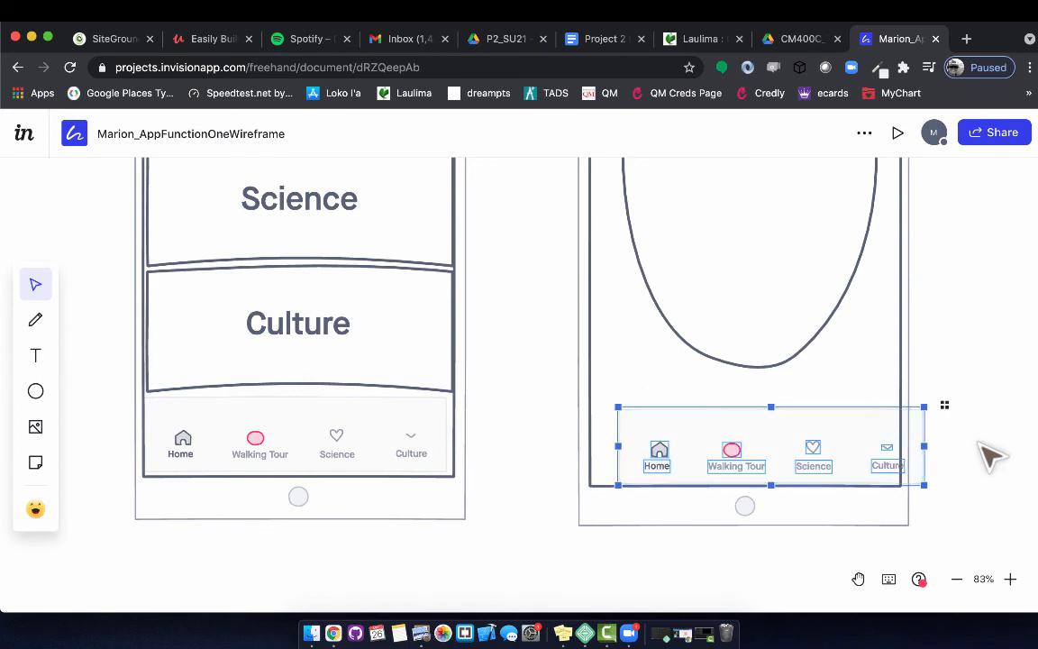
{"action": "key", "text": "Left"}
{"action": "key", "text": "Left"}
{"action": "key", "text": "Left"}
{"action": "key", "text": "Left"}
{"action": "key", "text": "Left"}
{"action": "key", "text": "Left"}
{"action": "key", "text": "Left"}
{"action": "key", "text": "Left"}
{"action": "key", "text": "Left"}
{"action": "key", "text": "Left"}
{"action": "key", "text": "Left"}
{"action": "key", "text": "Left"}
{"action": "key", "text": "Left"}
{"action": "key", "text": "Left"}
{"action": "key", "text": "Left"}
{"action": "key", "text": "Left"}
{"action": "key", "text": "Left"}
{"action": "key", "text": "Left"}
{"action": "key", "text": "Left"}
{"action": "key", "text": "Left"}
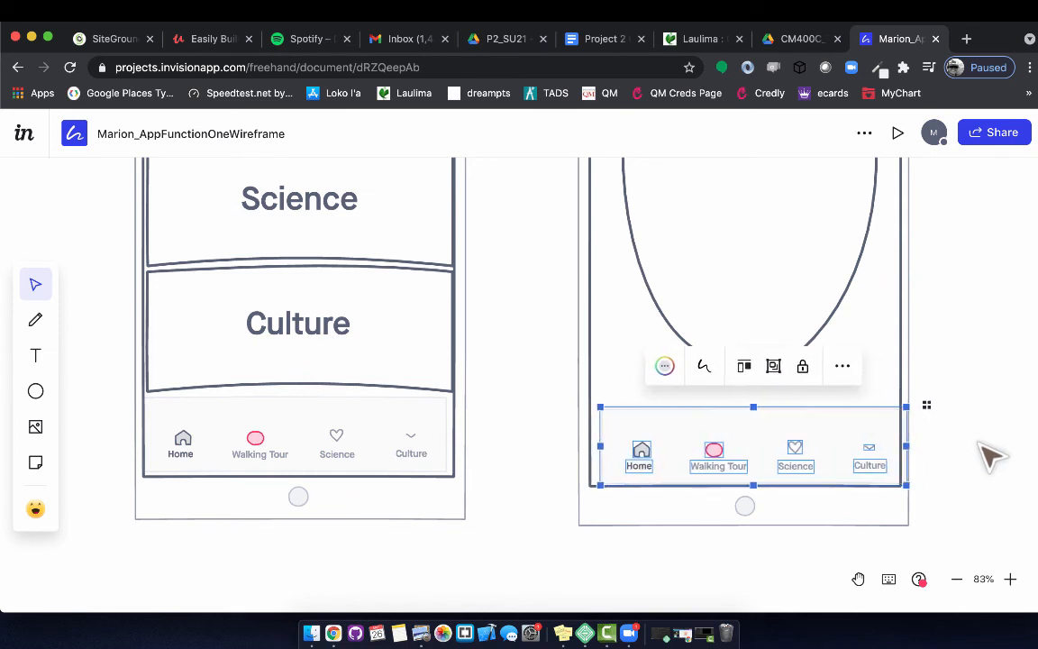
{"action": "key", "text": "Left"}
{"action": "key", "text": "Left"}
{"action": "key", "text": "Left"}
{"action": "key", "text": "Left"}
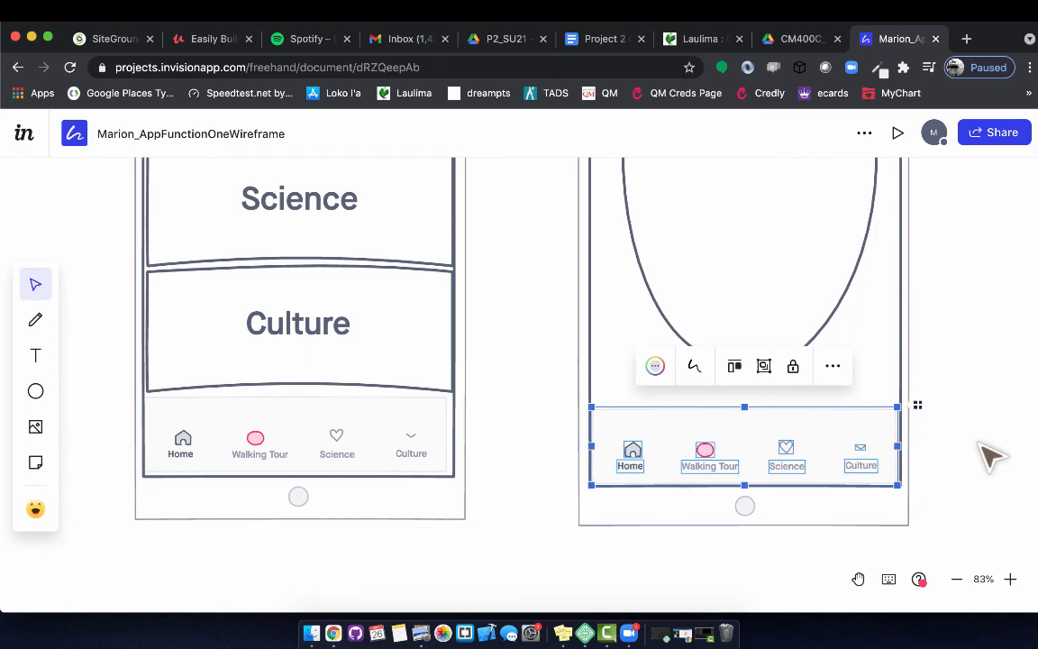
{"action": "left_click", "coordinate": [969, 415]}
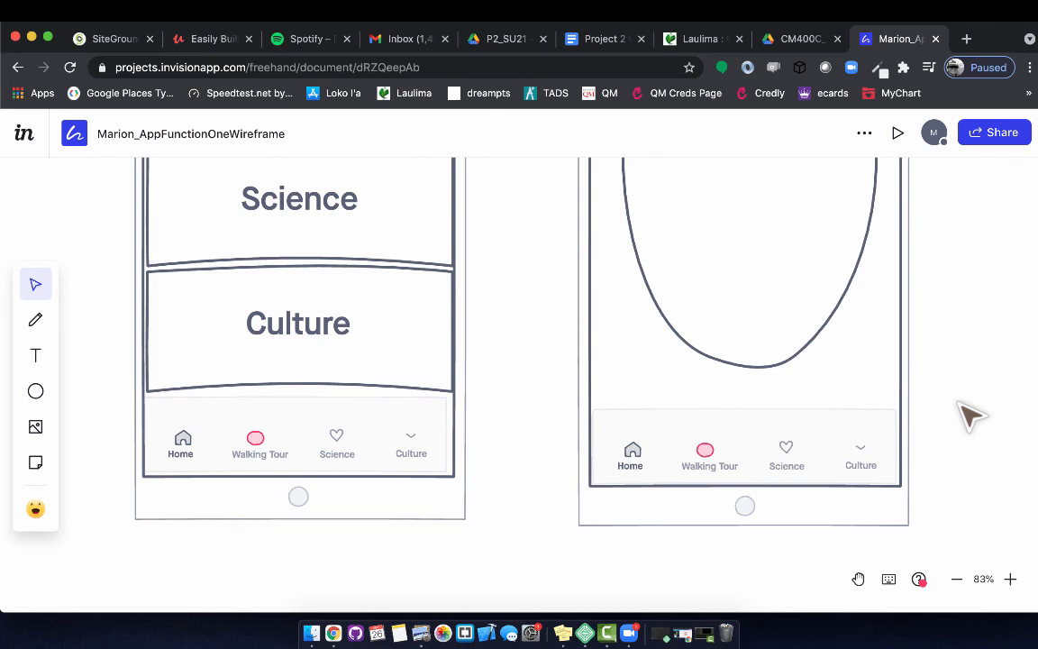
Step: Review Screens 1 and 2 from headings to footers, as well as the overall four-screen layout
{"action": "scroll", "coordinate": [834, 432], "scroll_direction": "up", "scroll_amount": 5}
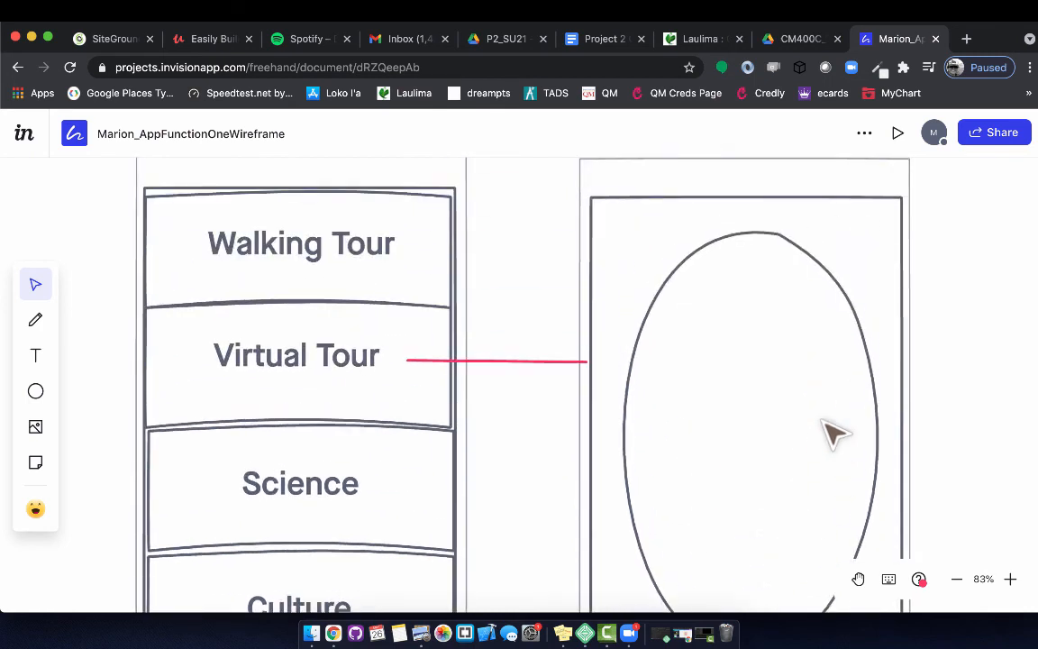
{"action": "scroll", "coordinate": [833, 432], "scroll_direction": "up", "scroll_amount": 3}
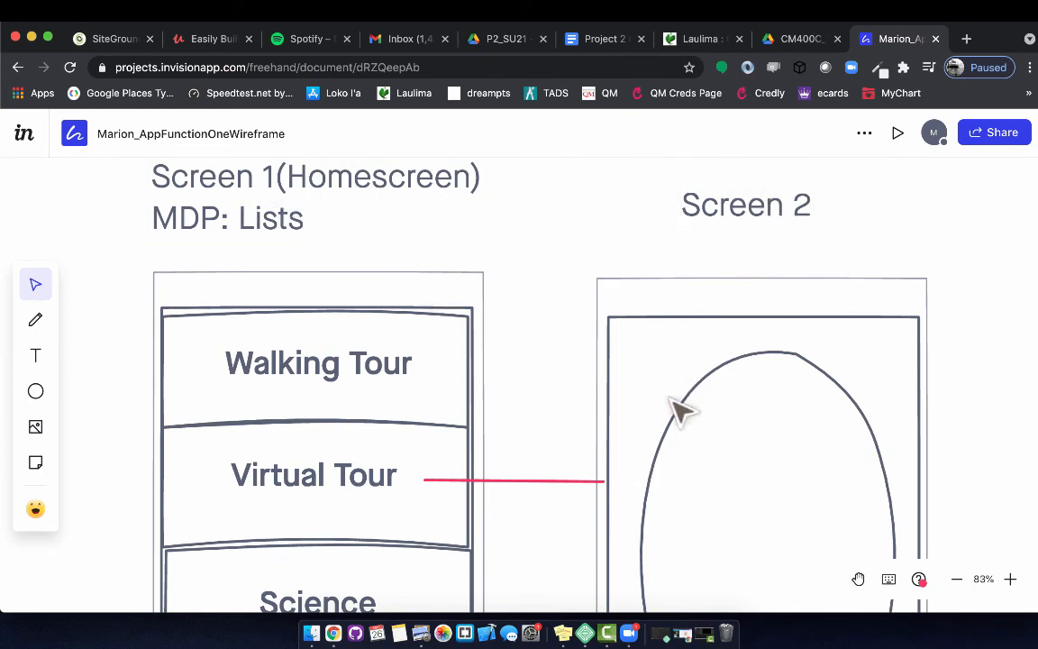
{"action": "scroll", "coordinate": [676, 422], "scroll_direction": "down", "scroll_amount": 3}
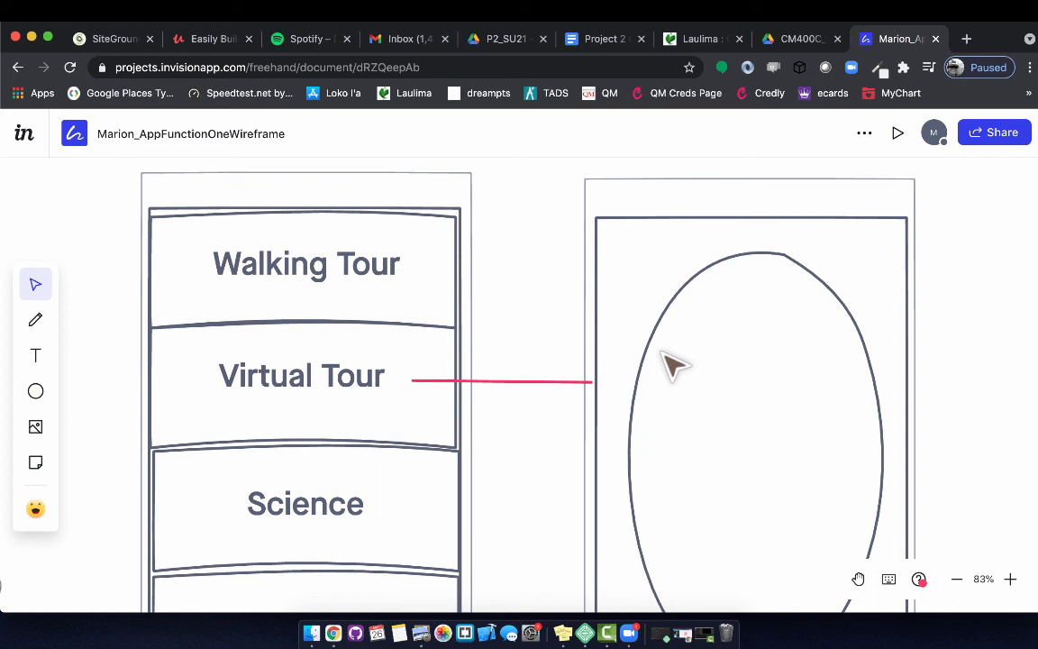
{"action": "scroll", "coordinate": [672, 364], "scroll_direction": "down", "scroll_amount": 10}
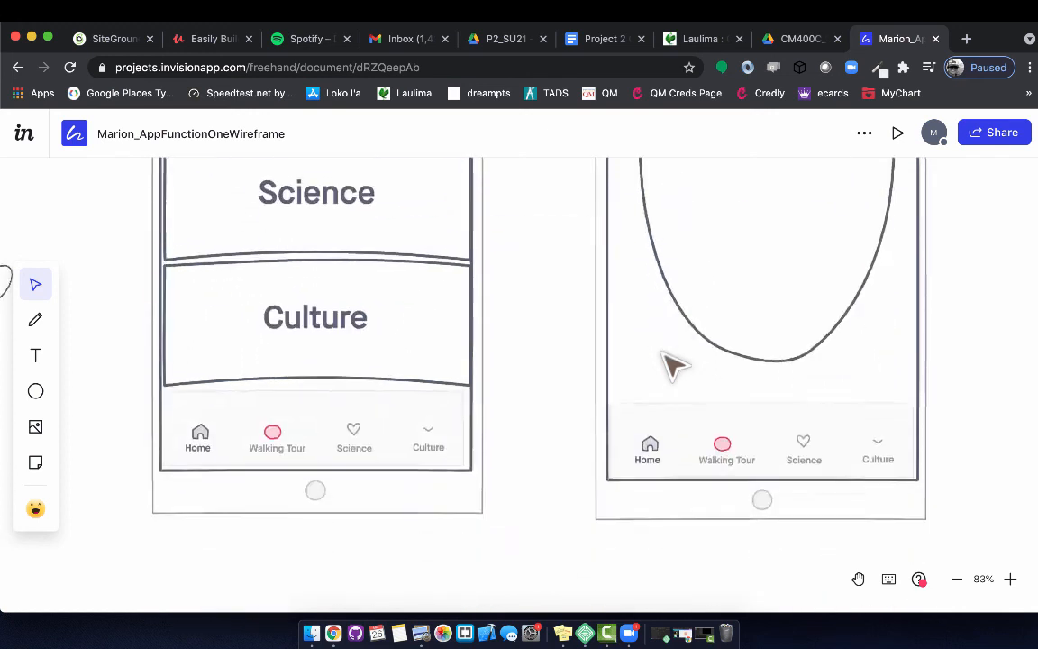
{"action": "left_click", "coordinate": [957, 579]}
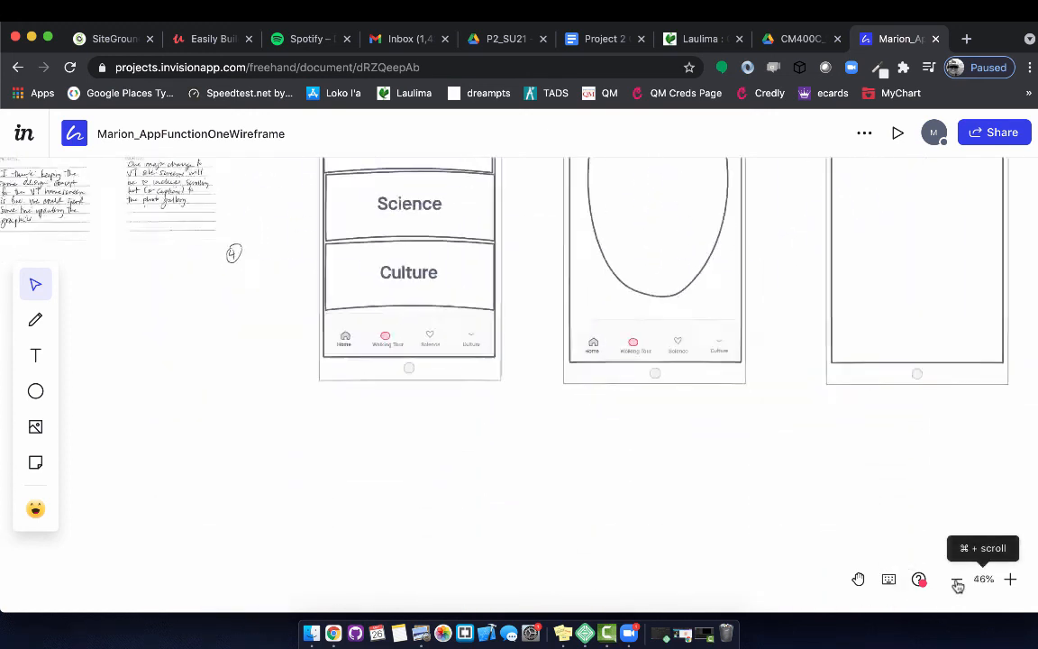
{"action": "left_click", "coordinate": [957, 579]}
{"action": "left_click", "coordinate": [958, 579]}
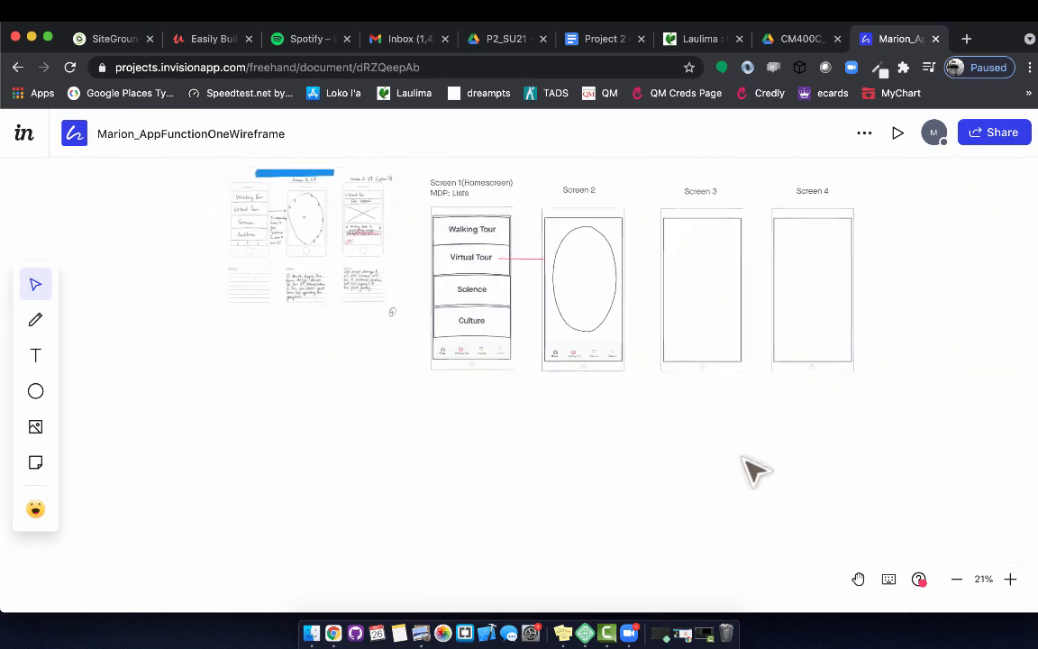
Step: Add a blue sticky note below Screen 1, enlarge it to about the phone's width and align it under the phone
{"action": "left_click", "coordinate": [1010, 580]}
{"action": "scroll", "coordinate": [741, 496], "scroll_direction": "down", "scroll_amount": 1}
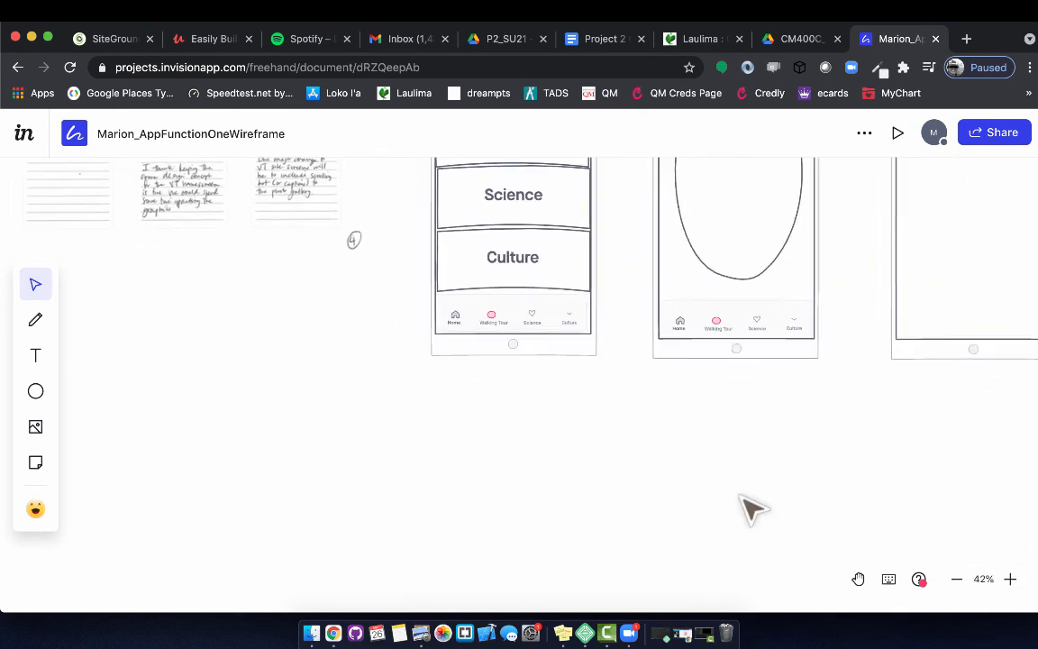
{"action": "left_click", "coordinate": [36, 463]}
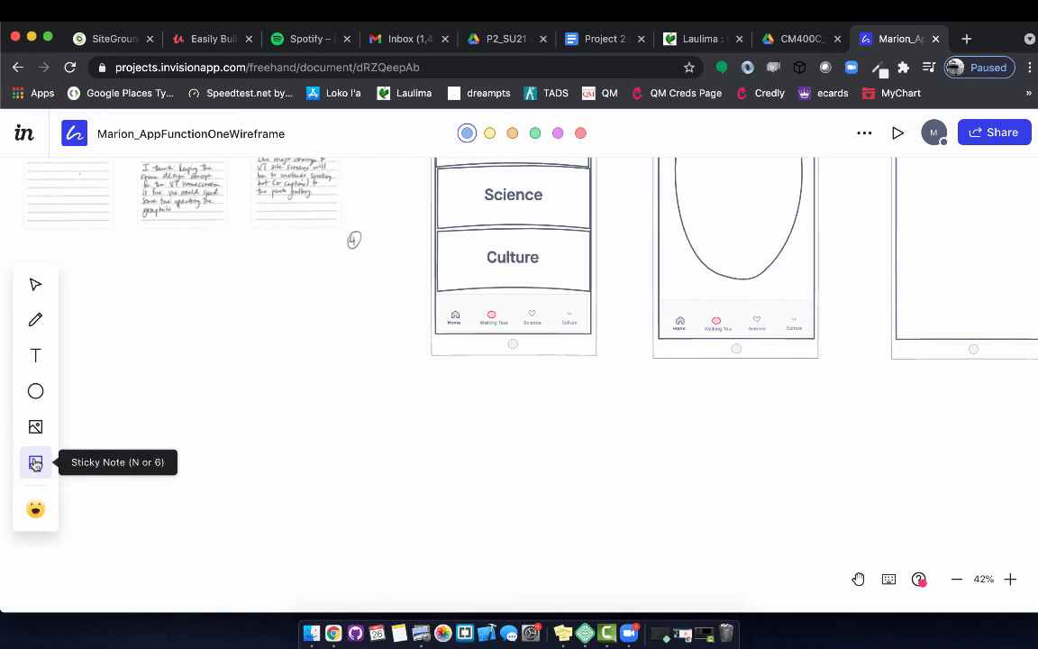
{"action": "left_click", "coordinate": [437, 391]}
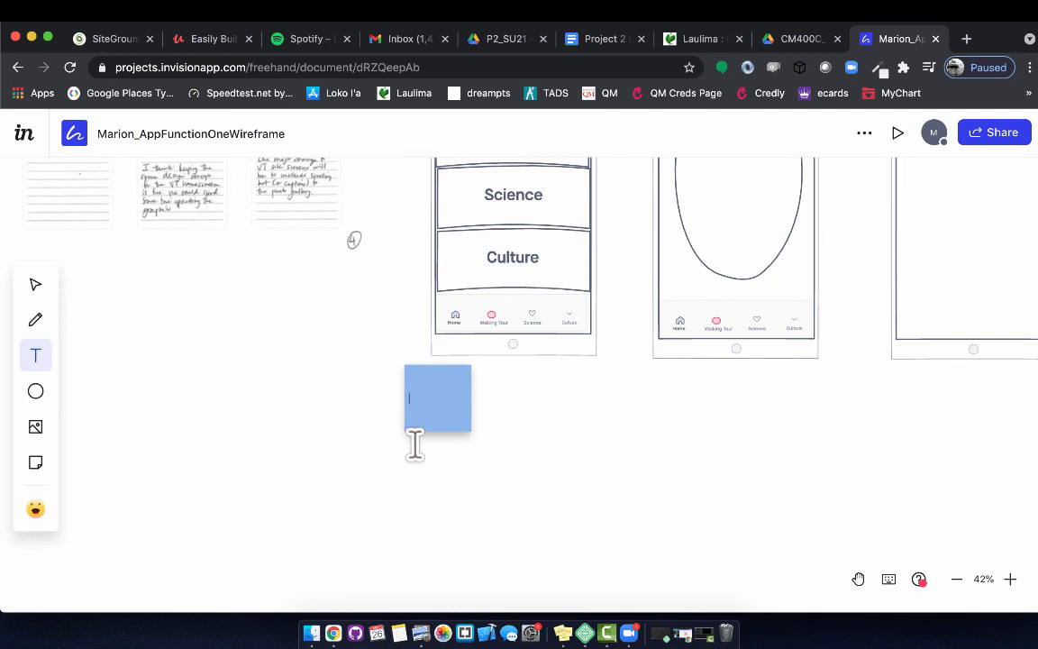
{"action": "left_click", "coordinate": [36, 285]}
{"action": "left_click", "coordinate": [440, 399]}
{"action": "left_click_drag", "start_coordinate": [472, 431], "coordinate": [576, 538]}
{"action": "left_click_drag", "start_coordinate": [498, 474], "coordinate": [513, 469]}
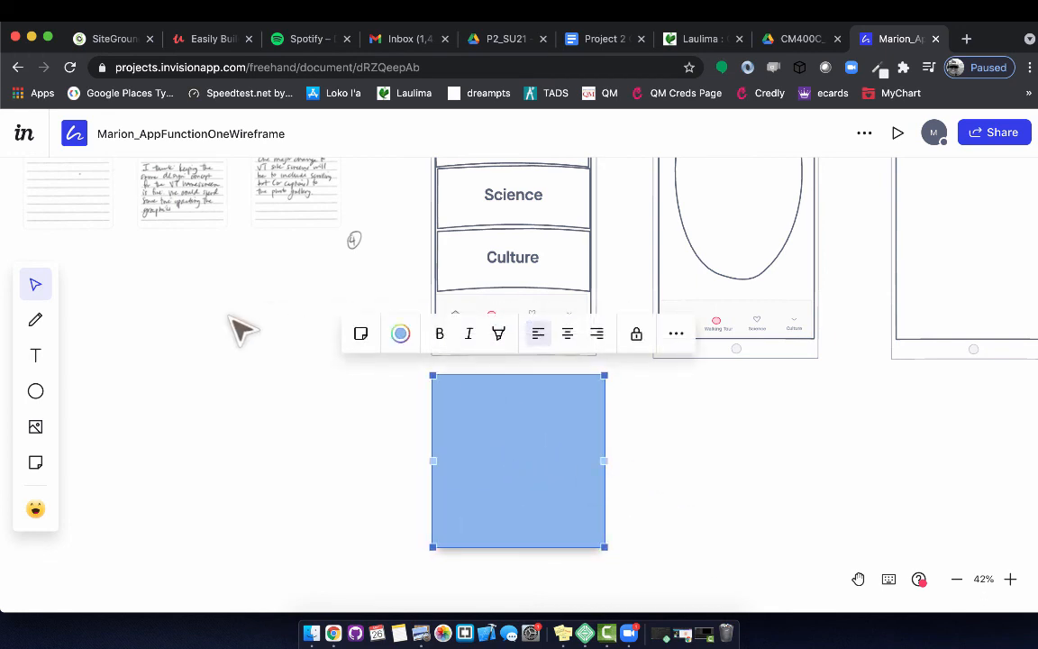
Step: Write "User Story #1: User opens app and selects "virtual tour"" on the blue sticky note below Screen 1
{"action": "scroll", "coordinate": [239, 328], "scroll_direction": "up", "scroll_amount": 3}
{"action": "scroll", "coordinate": [239, 329], "scroll_direction": "down", "scroll_amount": 3}
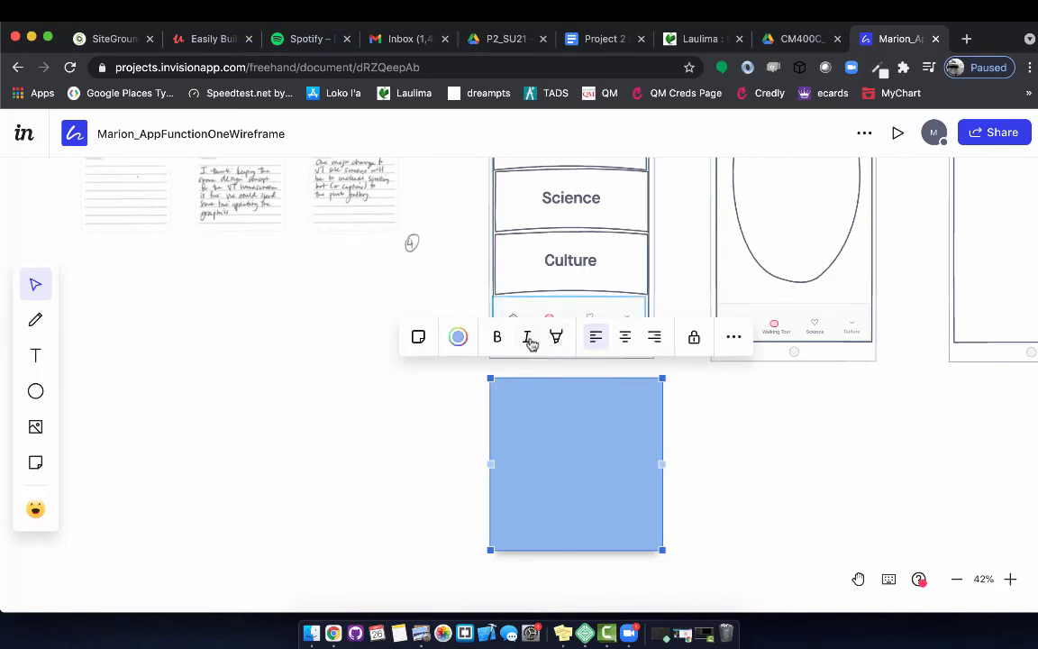
{"action": "left_click", "coordinate": [35, 355]}
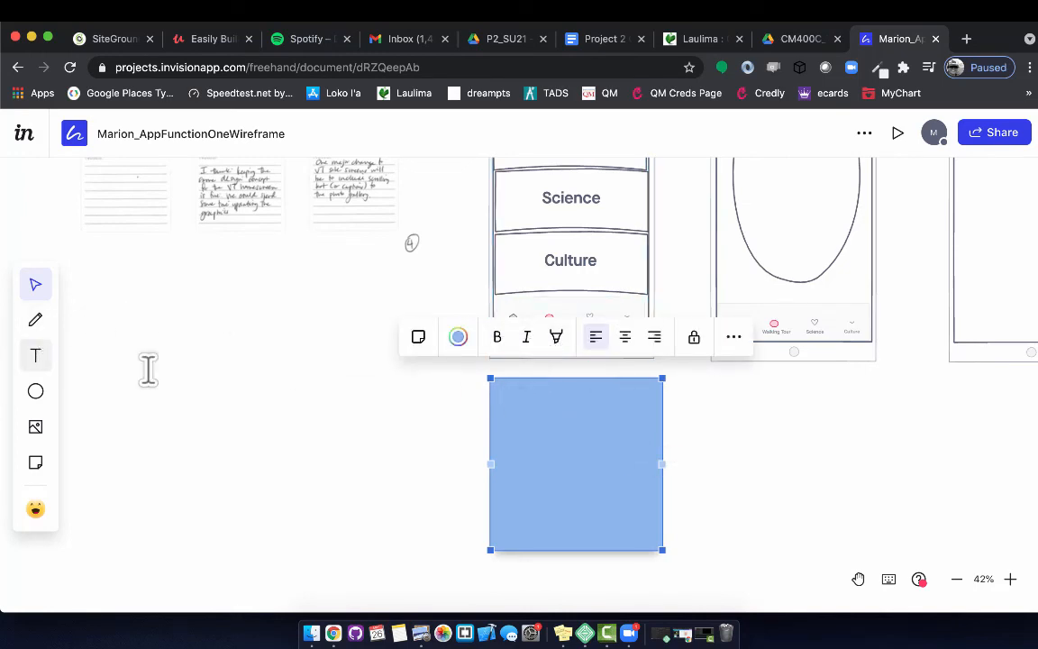
{"action": "left_click", "coordinate": [509, 401]}
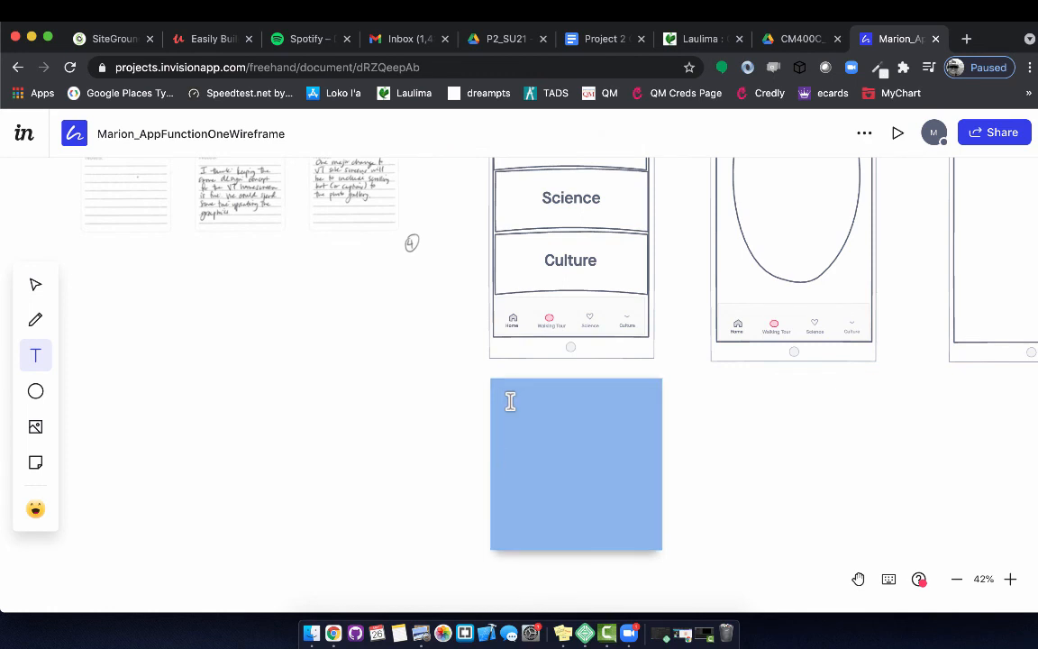
{"action": "type", "text": "User Story #1: User e"}
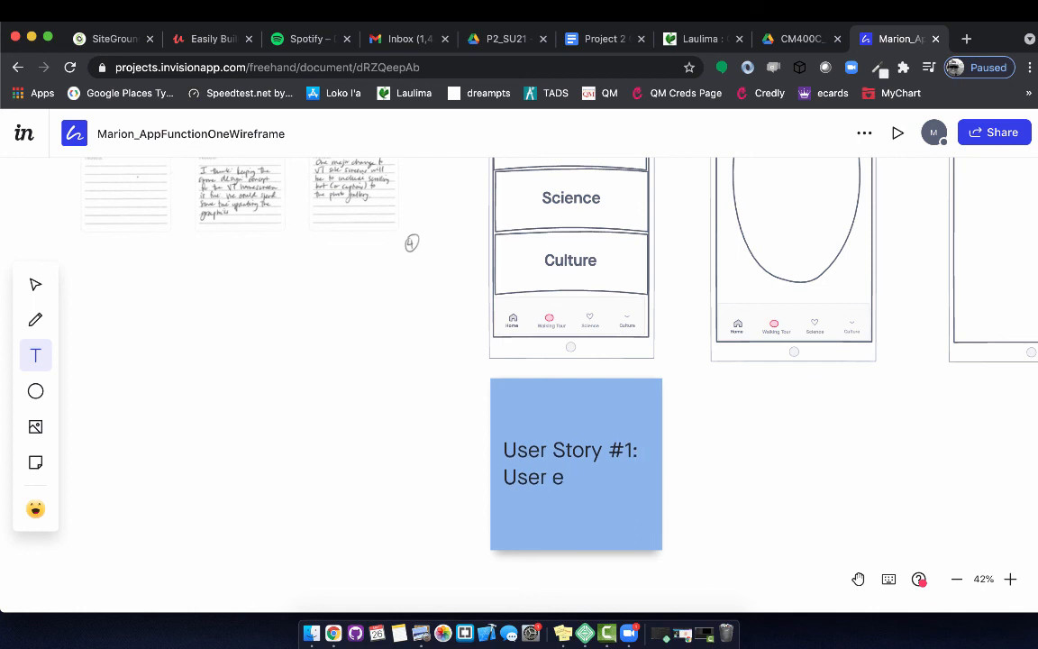
{"action": "key", "text": "BackSpace"}
{"action": "type", "text": "opens "}
{"action": "type", "text": "app and s"}
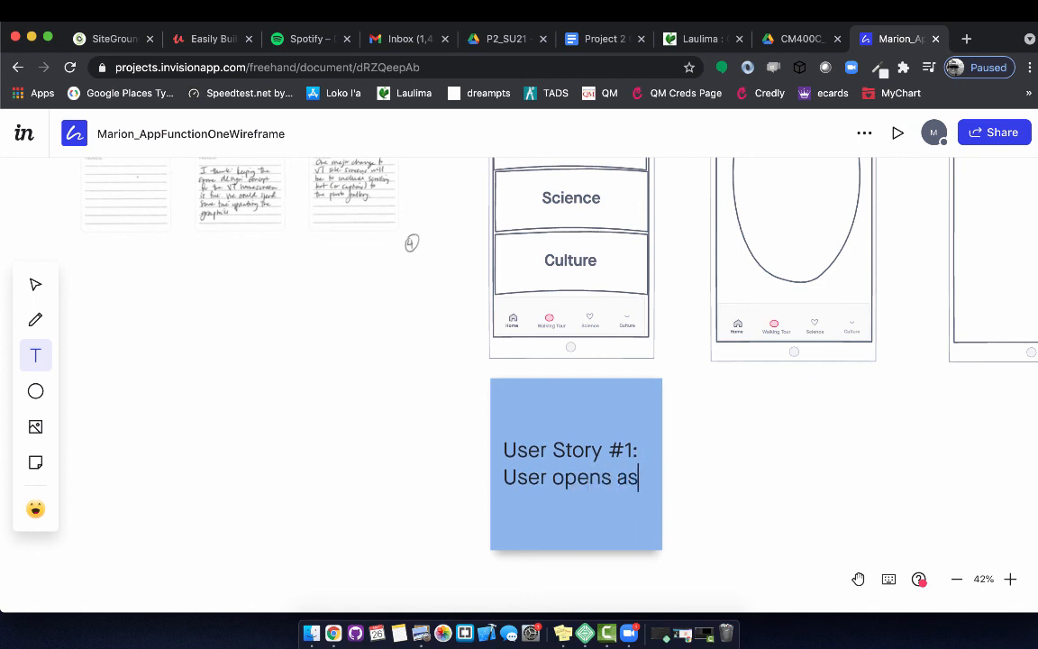
{"action": "key", "text": "BackSpace"}
{"action": "type", "text": "pp and selec"}
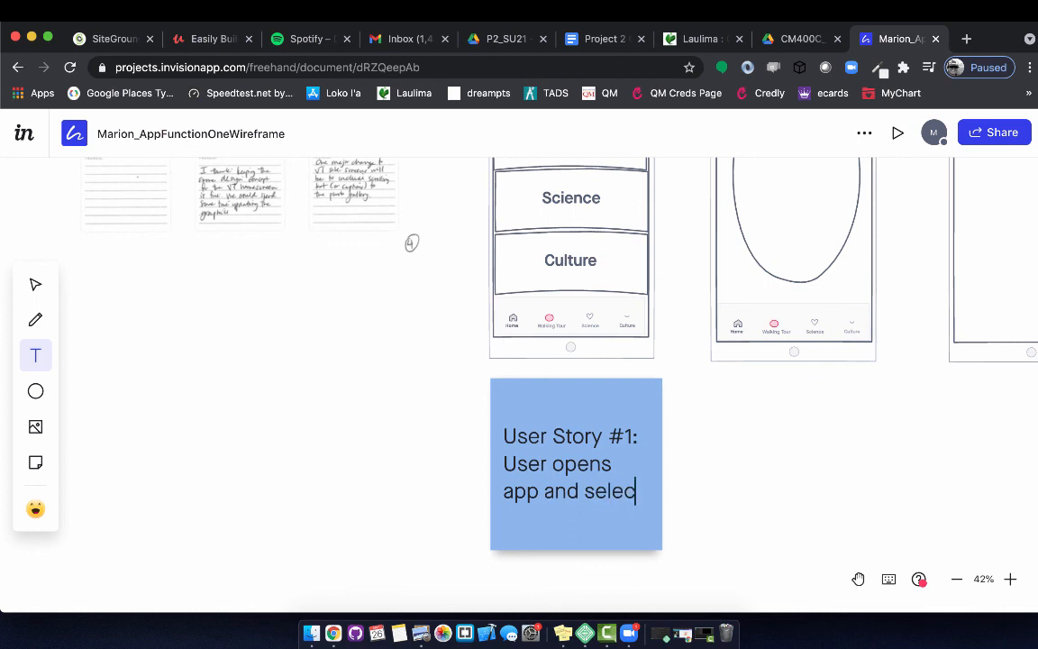
{"action": "type", "text": "ts \"v"}
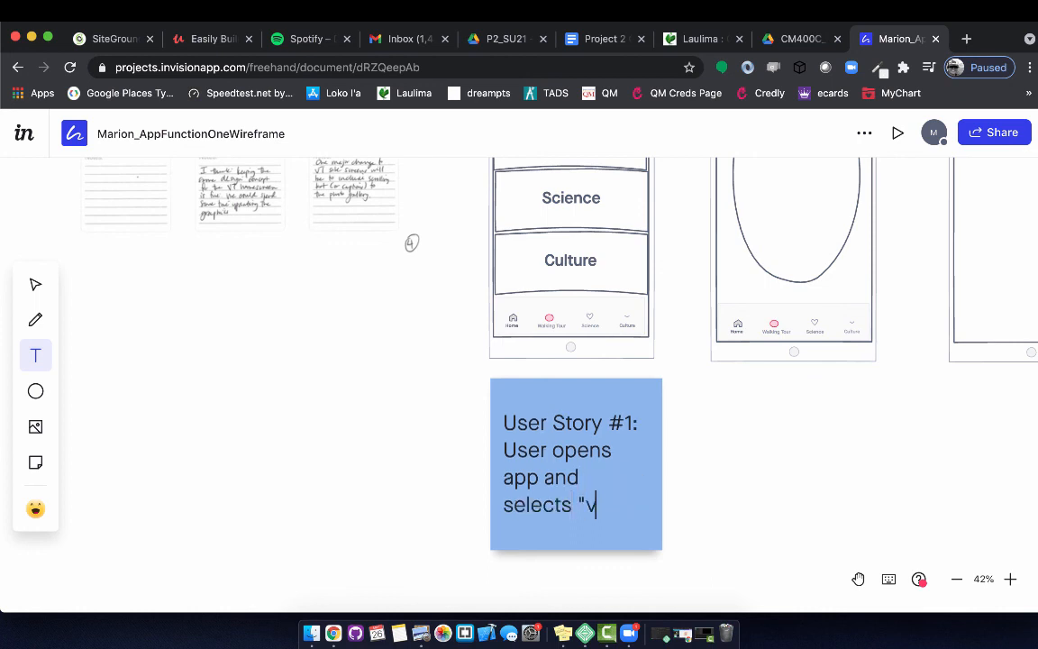
{"action": "type", "text": "irtual tour"}
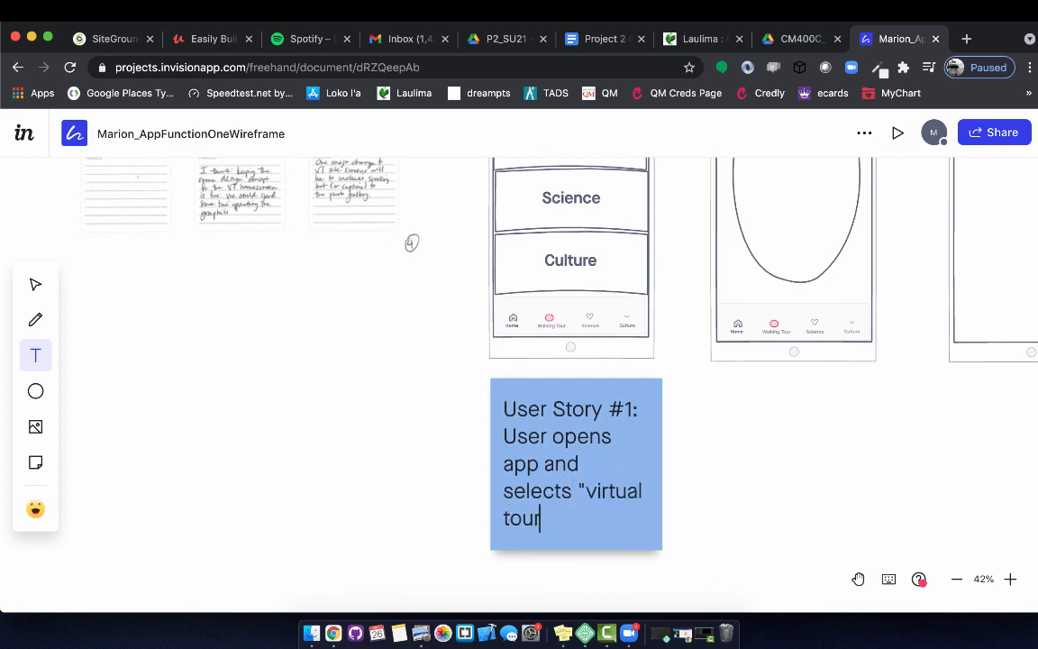
{"action": "type", "text": "\""}
{"action": "left_click", "coordinate": [773, 407]}
Step: Recolour the User Story #1 note yellow, shrink it to narrower than the phone and centre it just below Screen 1
{"action": "left_click", "coordinate": [614, 430]}
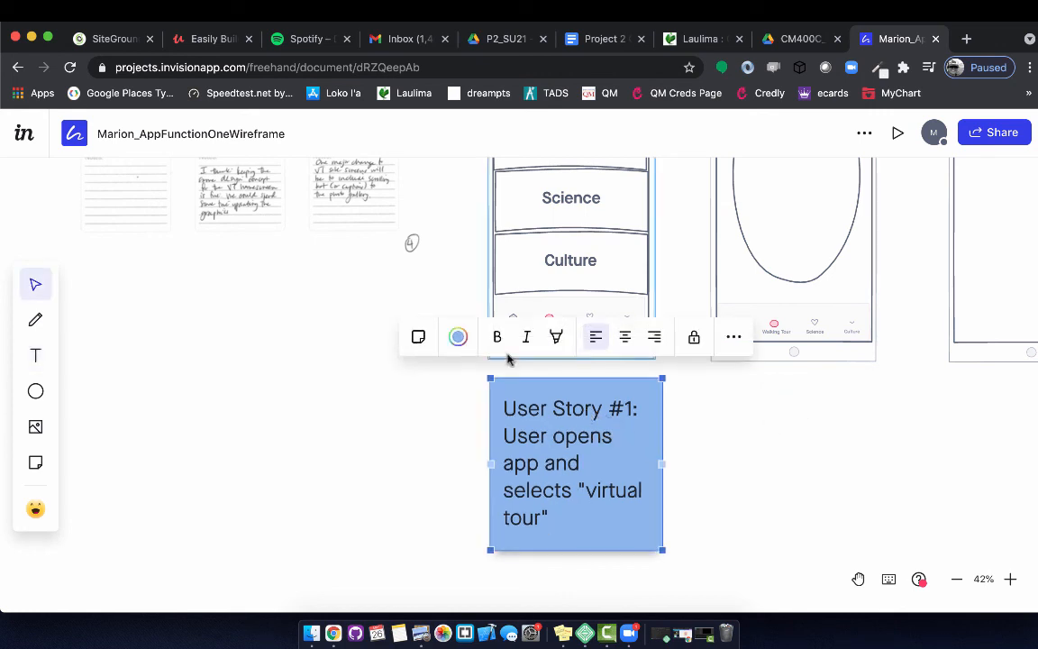
{"action": "left_click", "coordinate": [459, 337]}
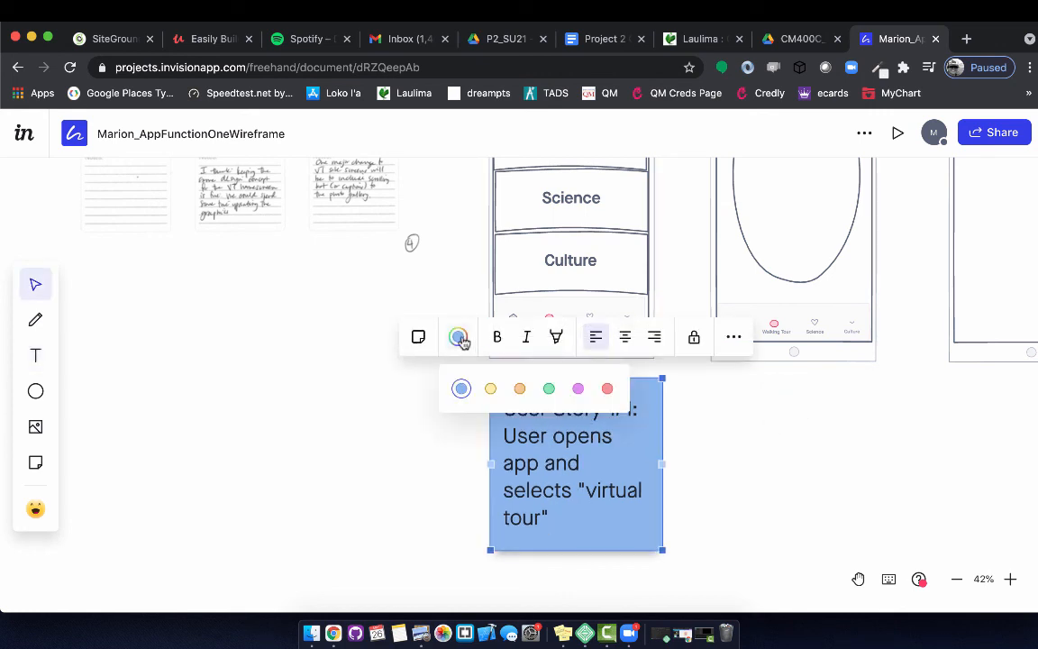
{"action": "left_click", "coordinate": [490, 389]}
{"action": "left_click_drag", "start_coordinate": [662, 543], "coordinate": [627, 514]}
{"action": "left_click_drag", "start_coordinate": [598, 422], "coordinate": [617, 416]}
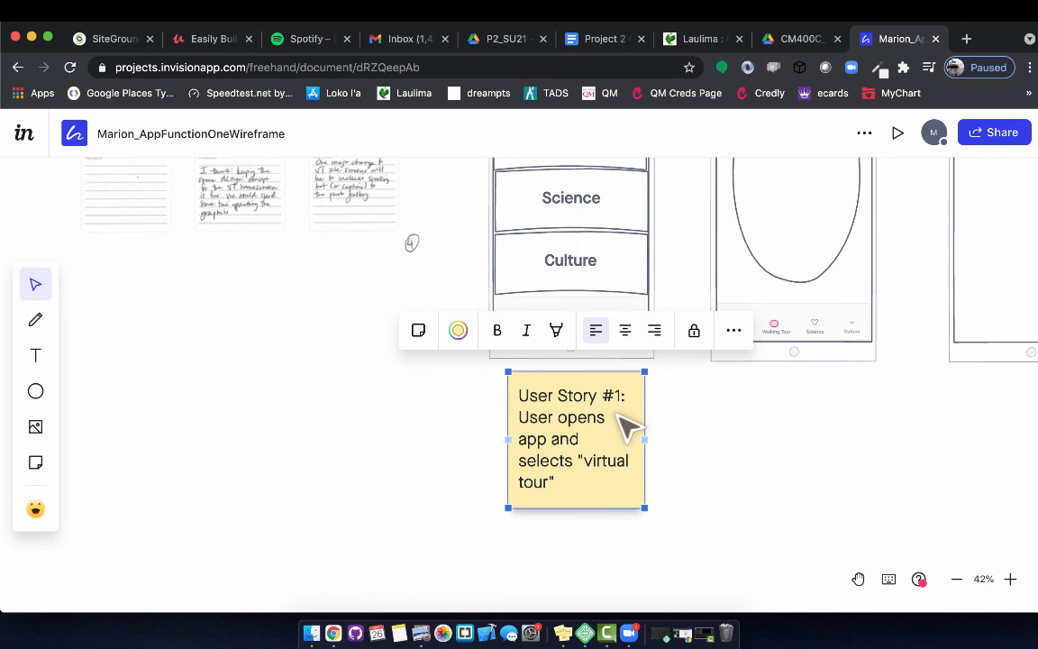
{"action": "left_click", "coordinate": [765, 473]}
{"action": "scroll", "coordinate": [764, 473], "scroll_direction": "up", "scroll_amount": 5}
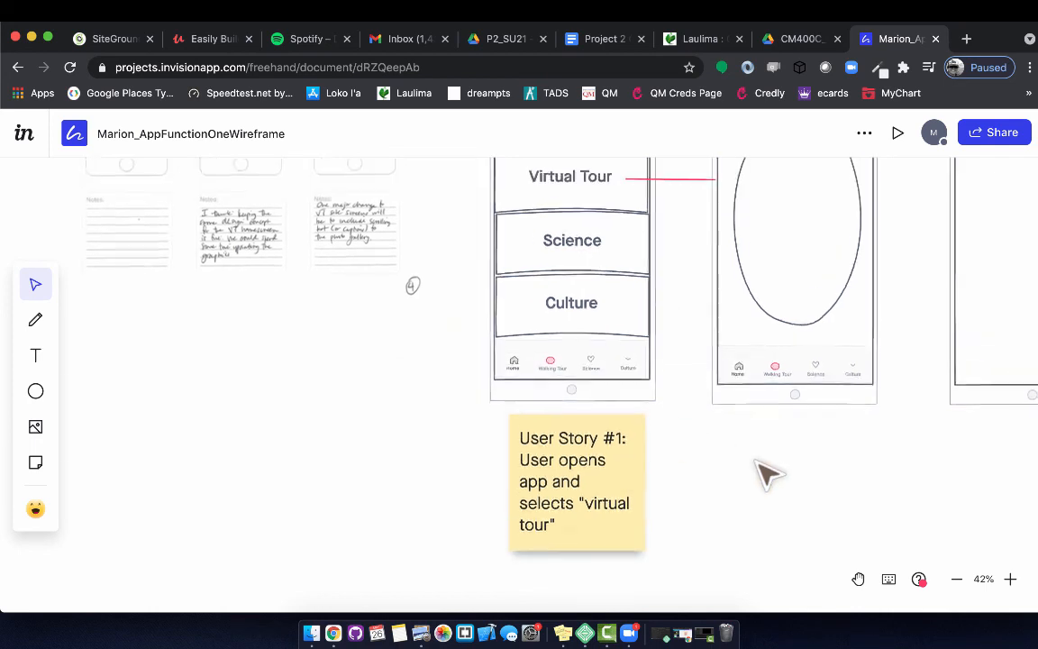
{"action": "scroll", "coordinate": [765, 473], "scroll_direction": "up", "scroll_amount": 1}
{"action": "scroll", "coordinate": [765, 473], "scroll_direction": "right", "scroll_amount": 3}
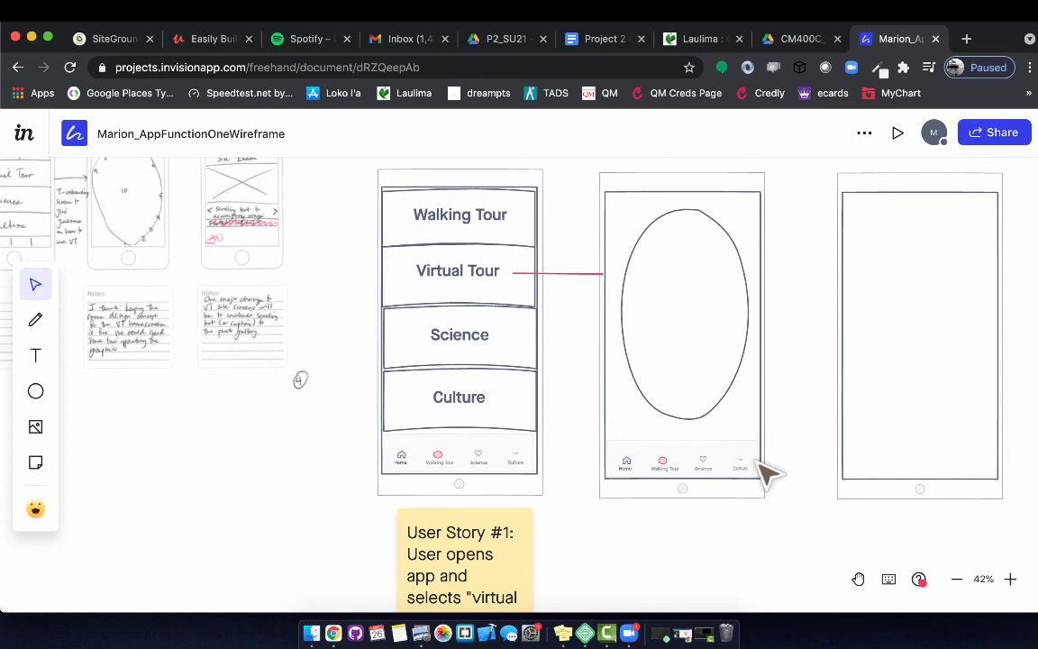
{"action": "scroll", "coordinate": [764, 473], "scroll_direction": "down", "scroll_amount": 15}
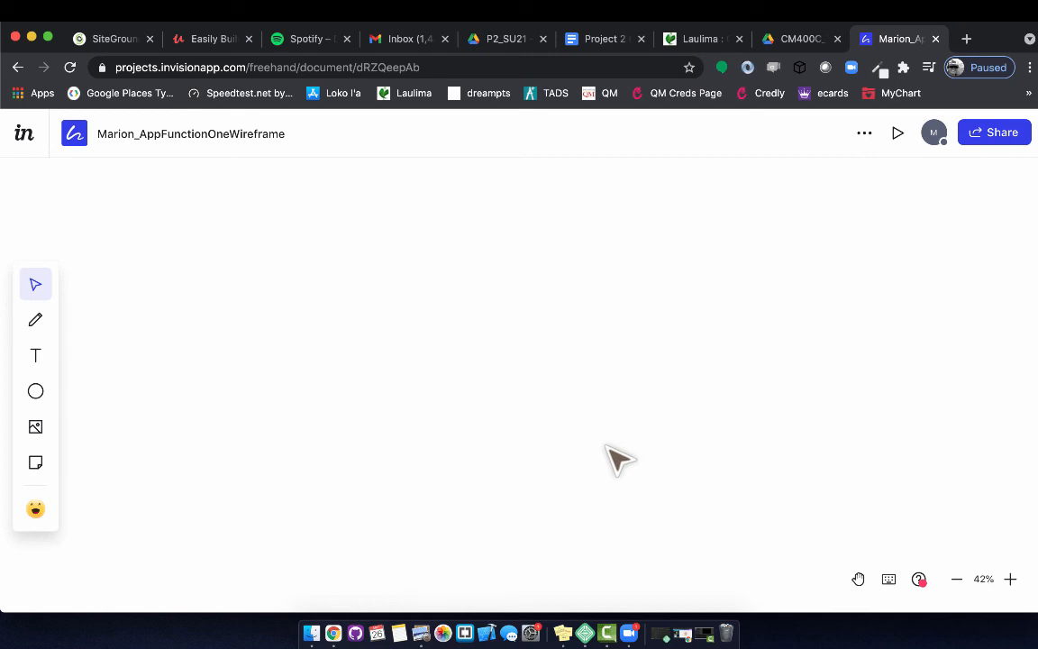
{"action": "scroll", "coordinate": [607, 446], "scroll_direction": "up", "scroll_amount": 10}
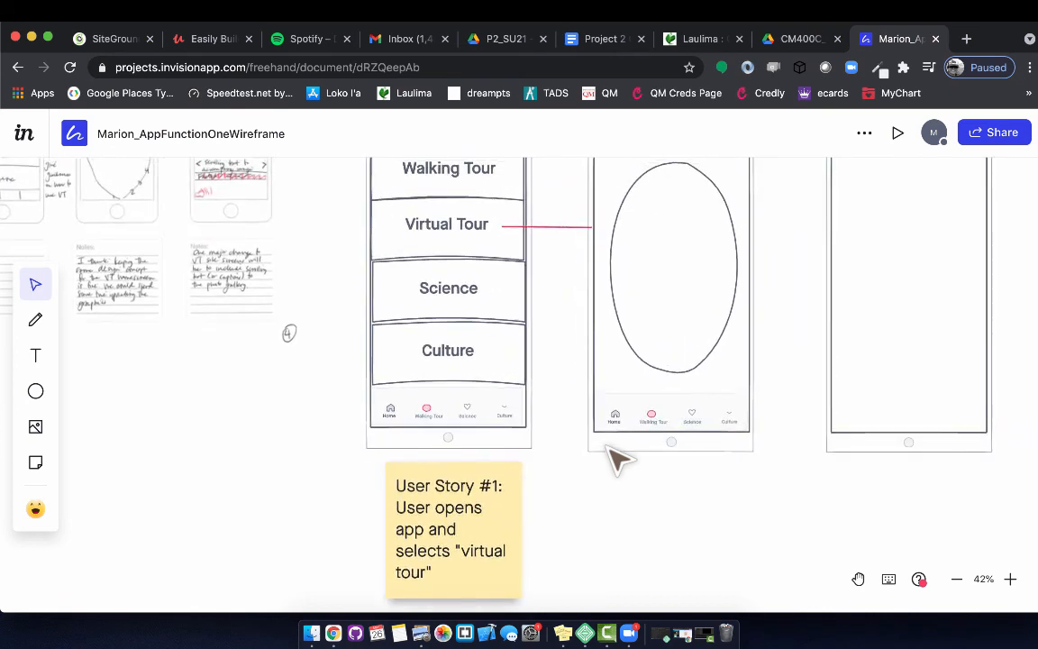